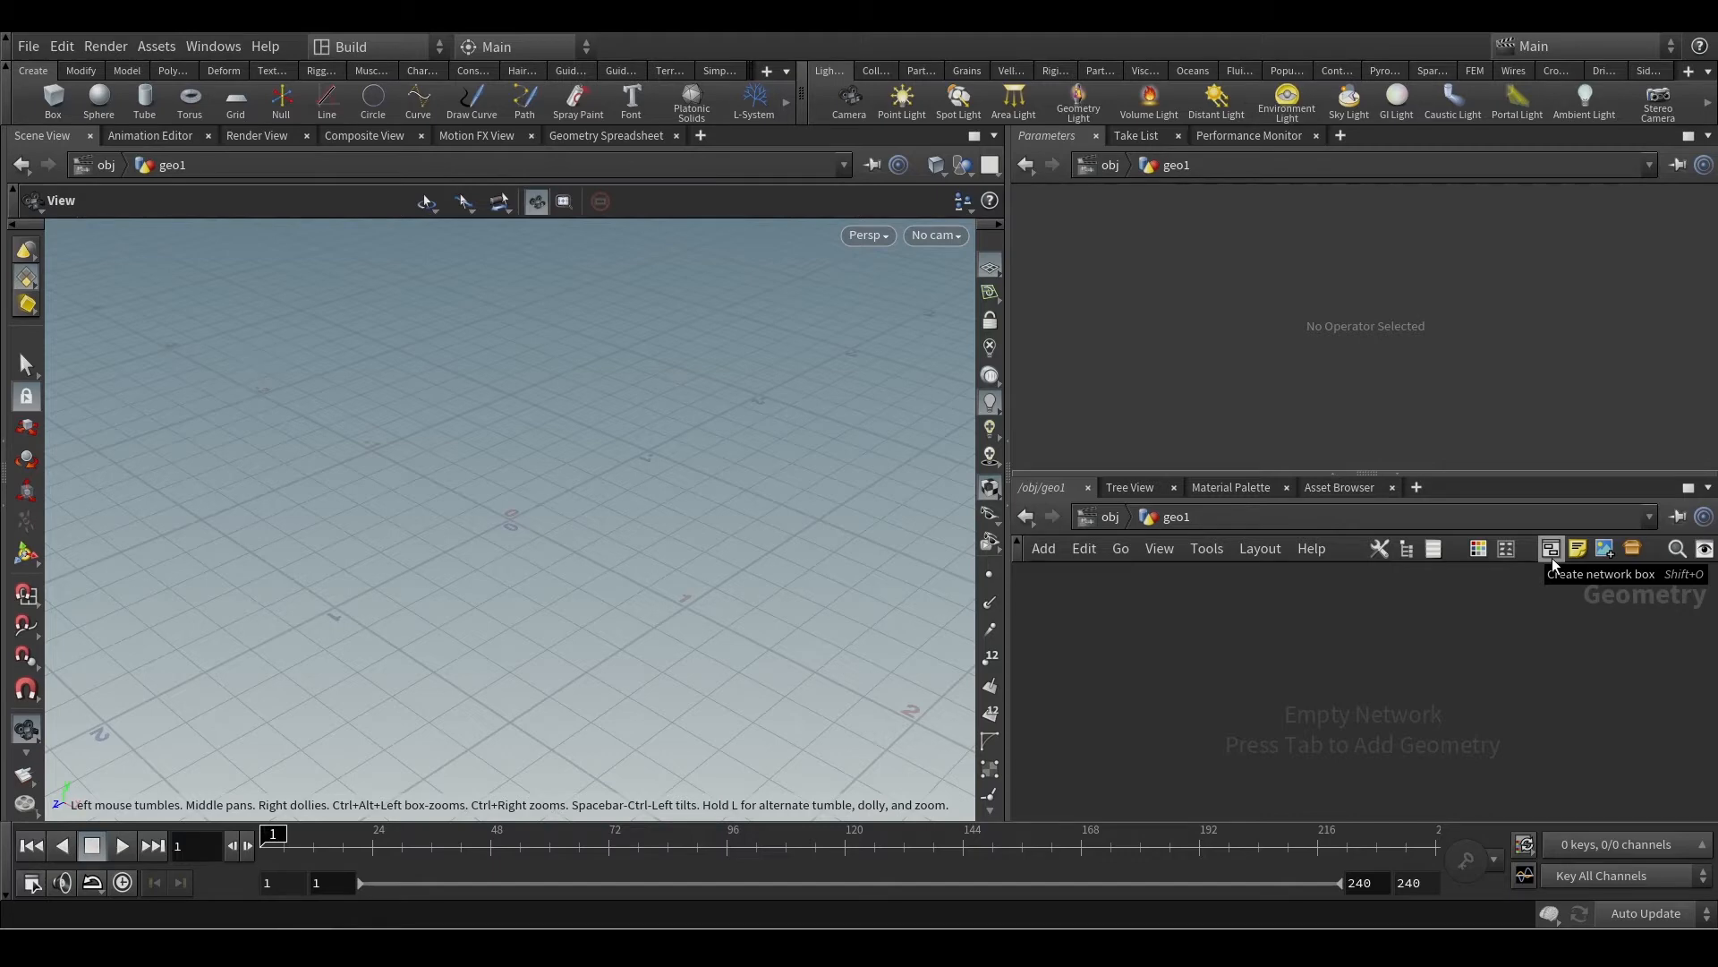
Step: Delete the existing geometry object at object level, create a new Geometry object and enter its network
key(Delete)
key(Tab)
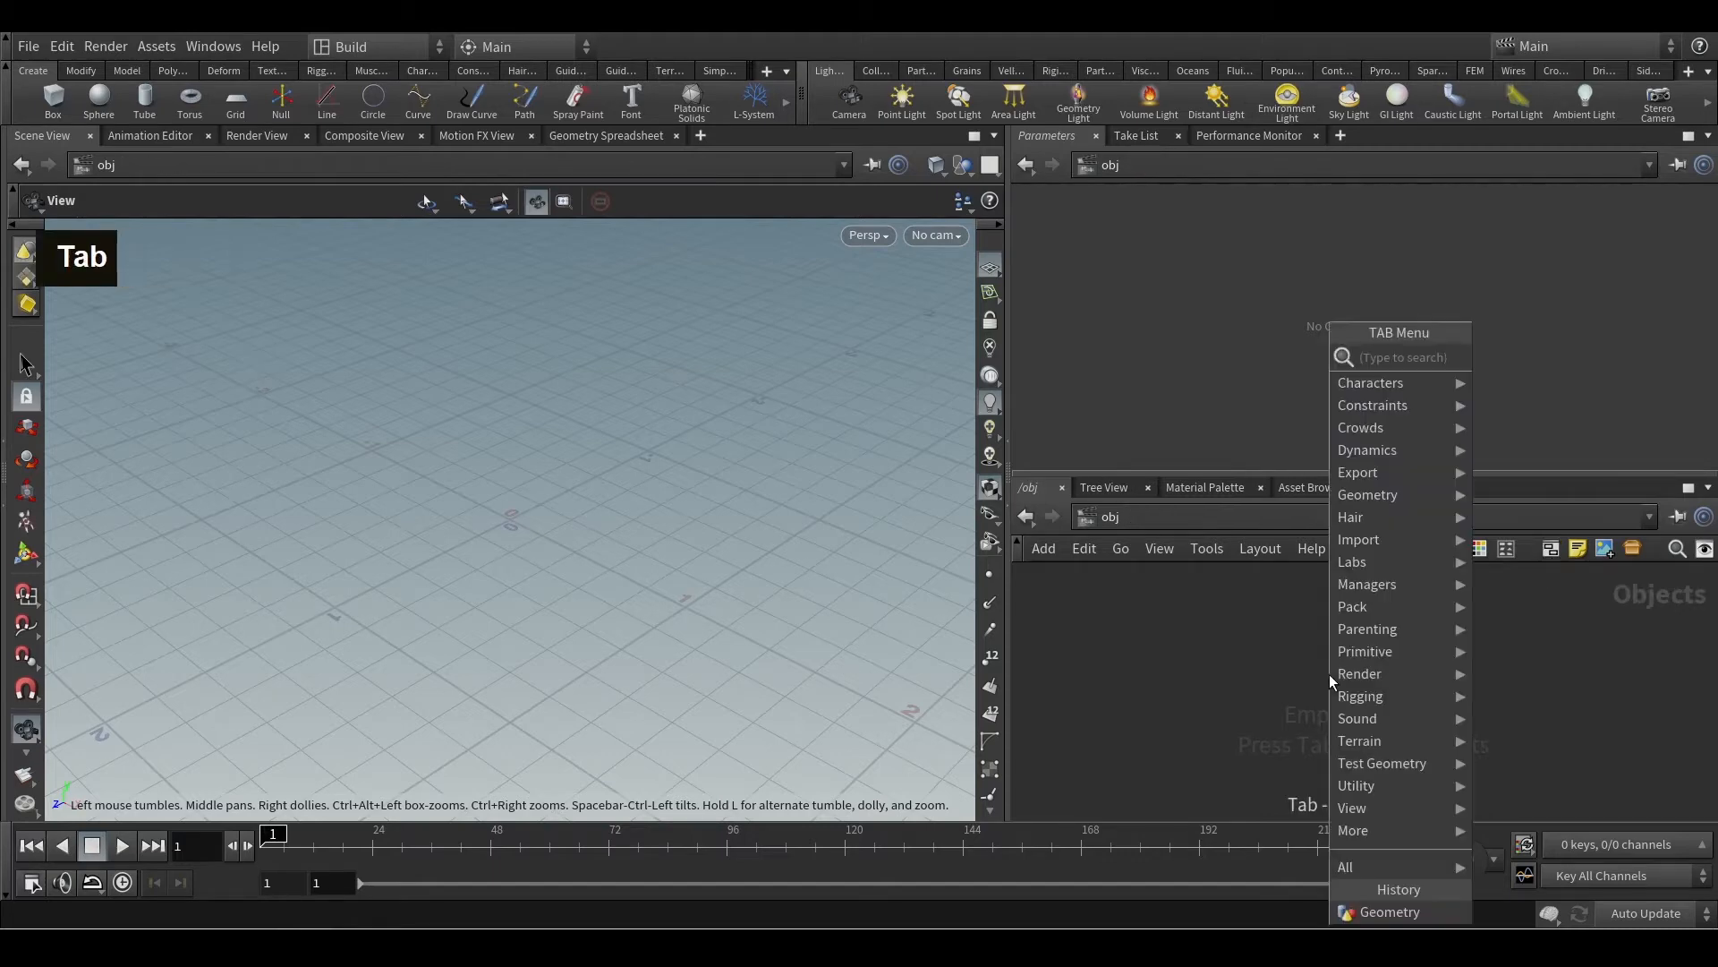
double_click(1331, 679)
Step: Add a Box node to the empty geometry network
key(Tab)
text(b)
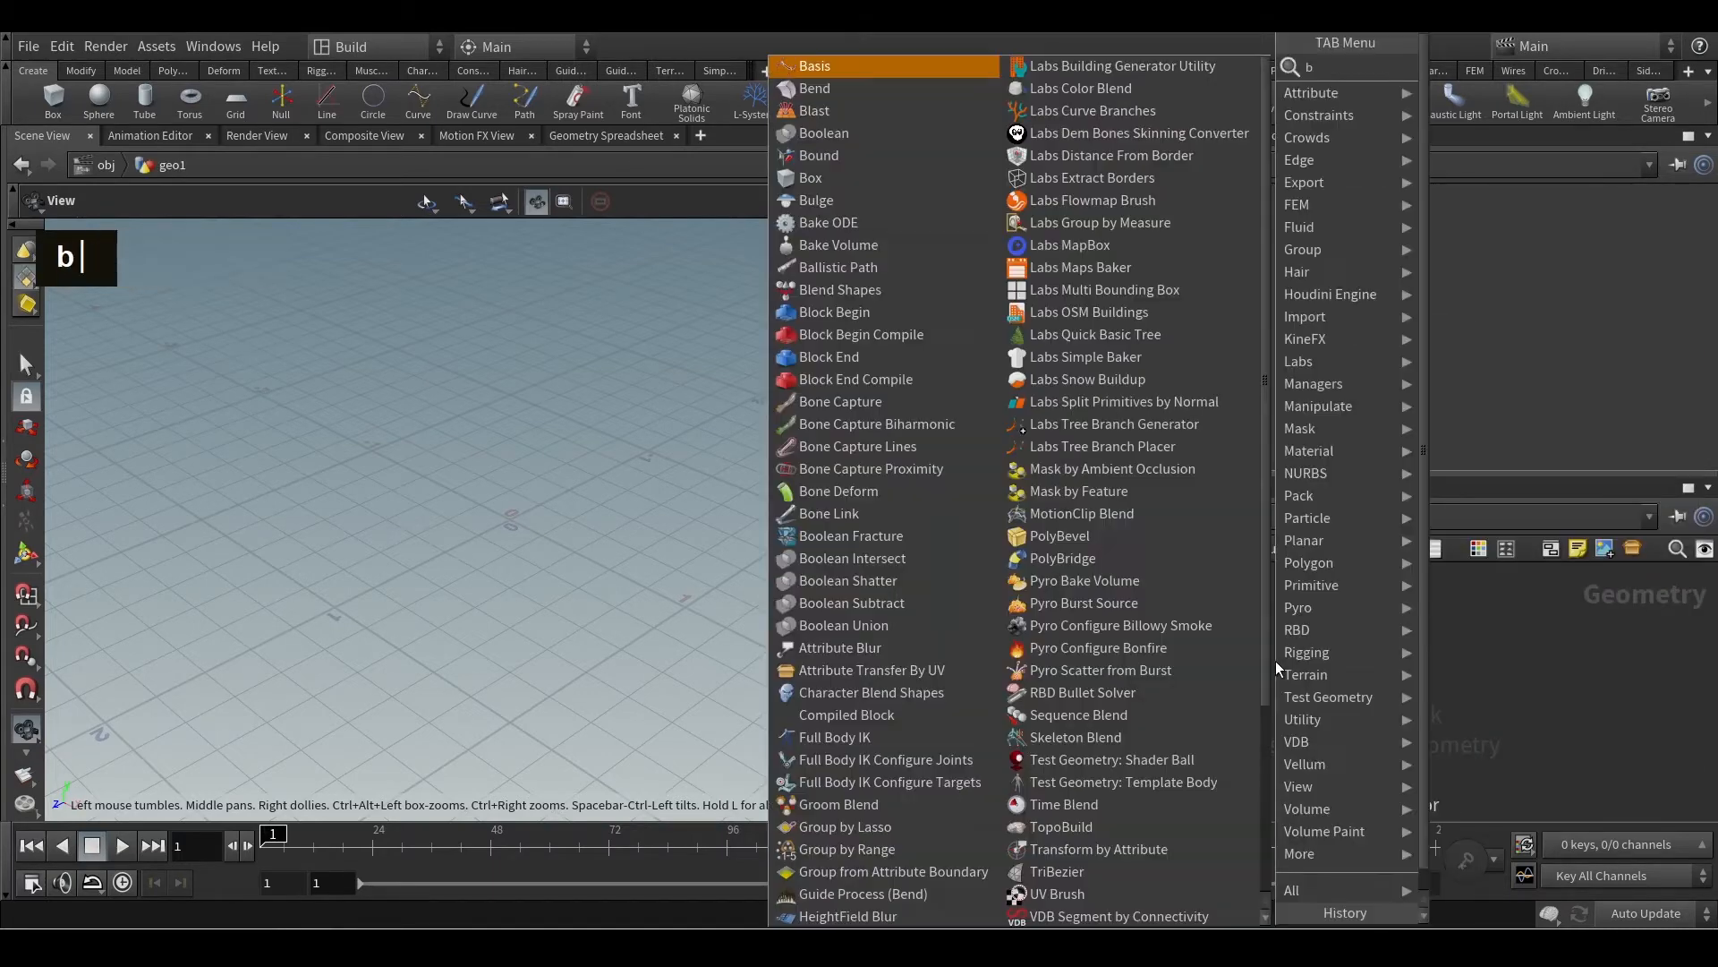
text(ox)
key(Return)
click(1276, 663)
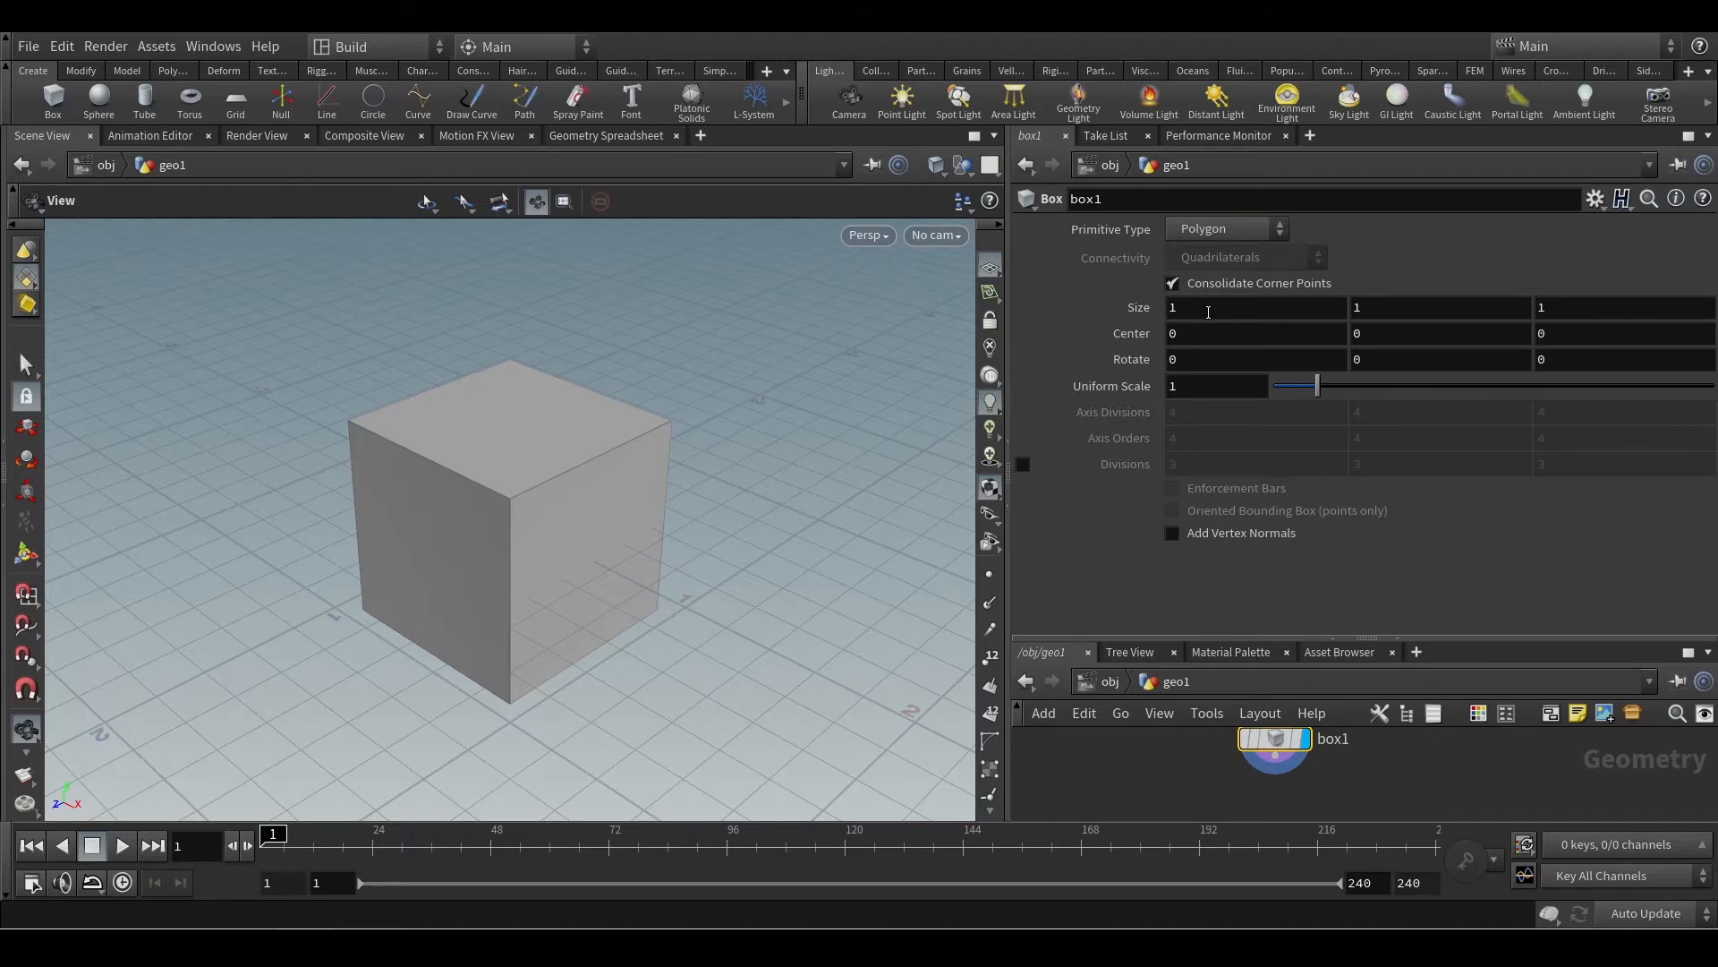
Step: Enter the expression 1+1 for the box's X size and toggle between its evaluated value and the expression
click(1203, 310)
text(+1)
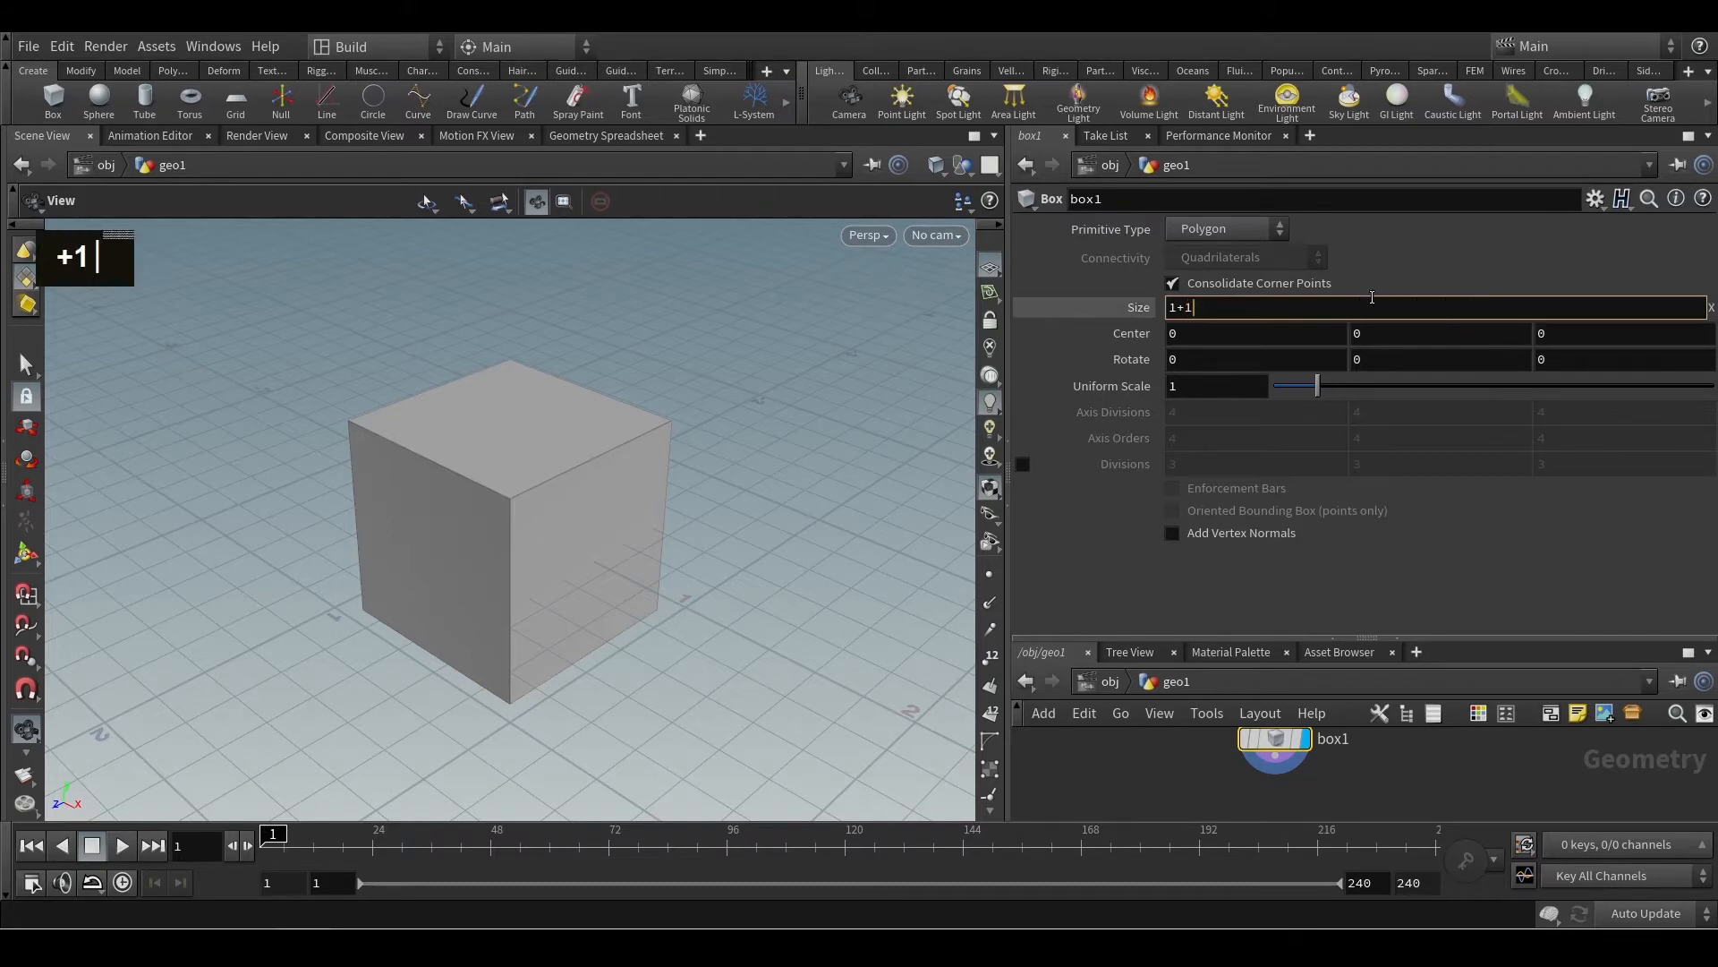
key(Return)
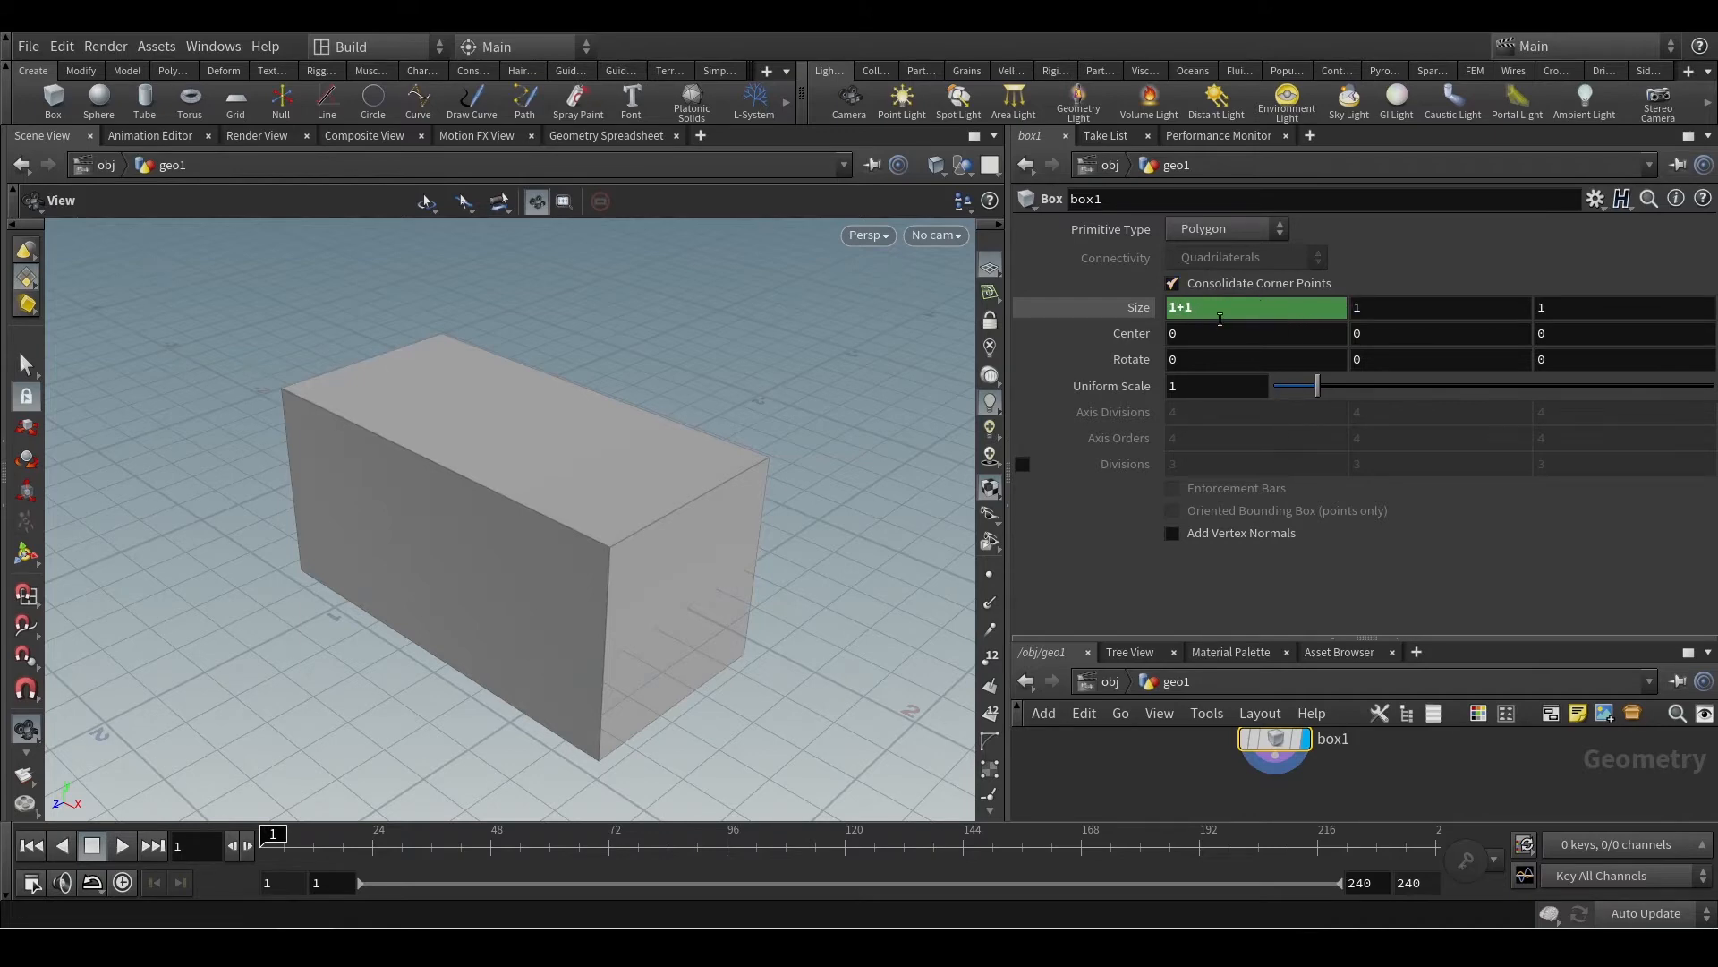
click(1130, 309)
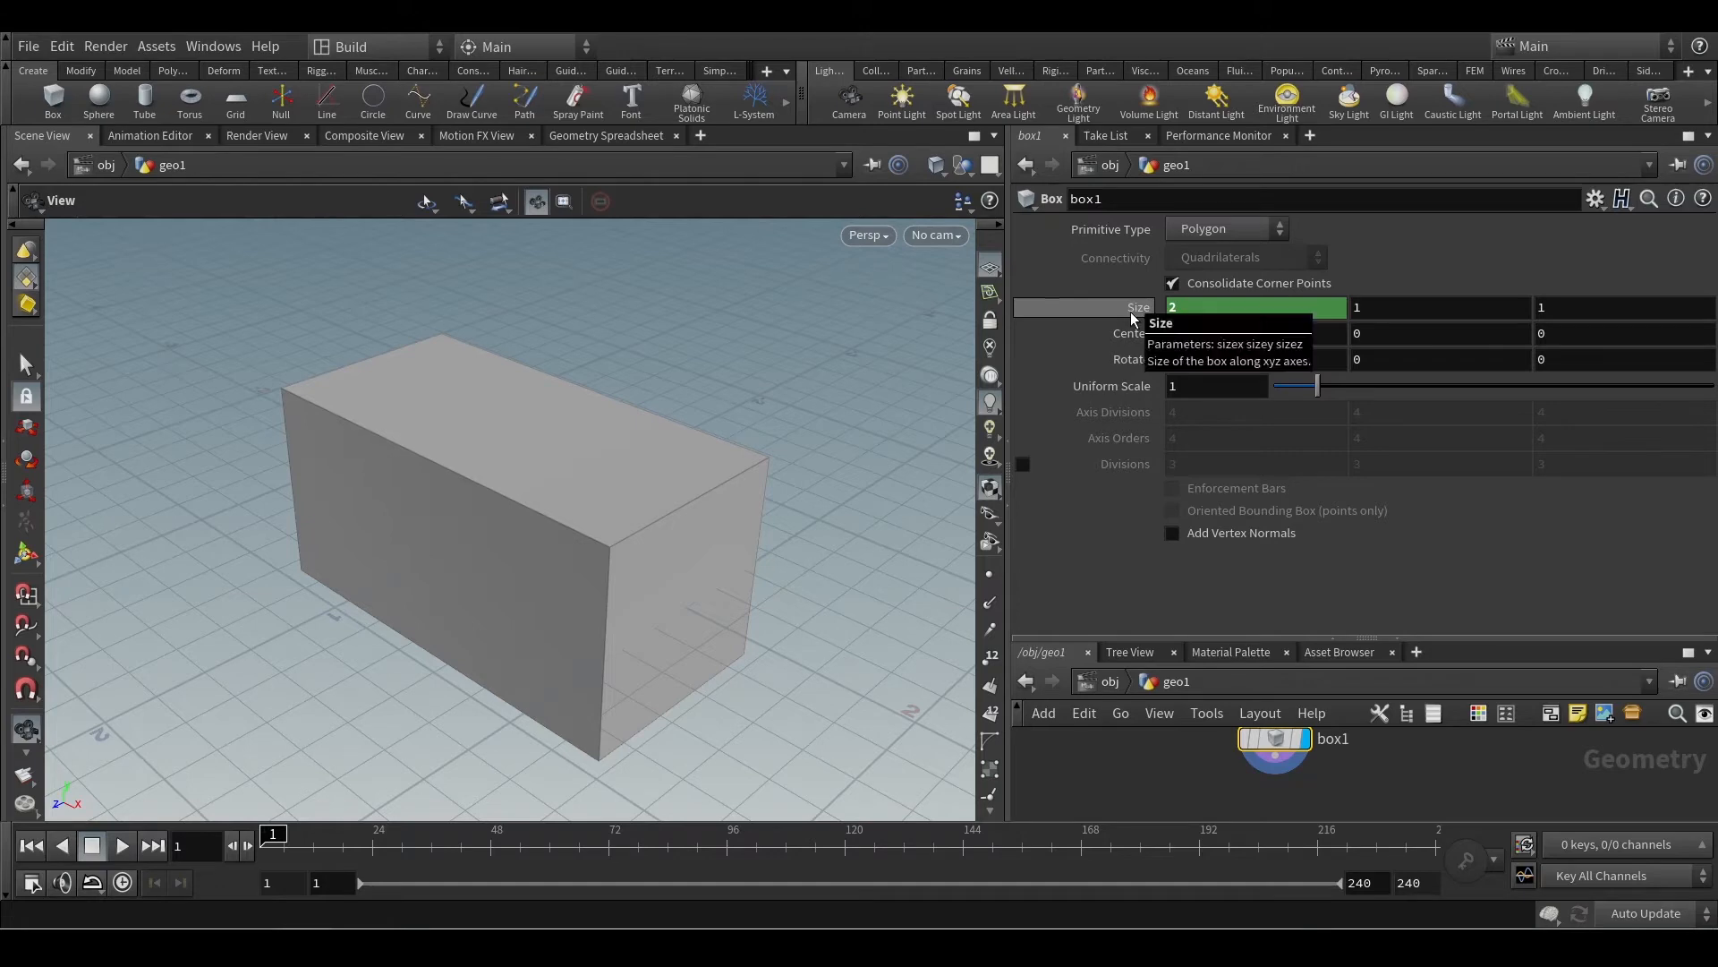
click(1132, 315)
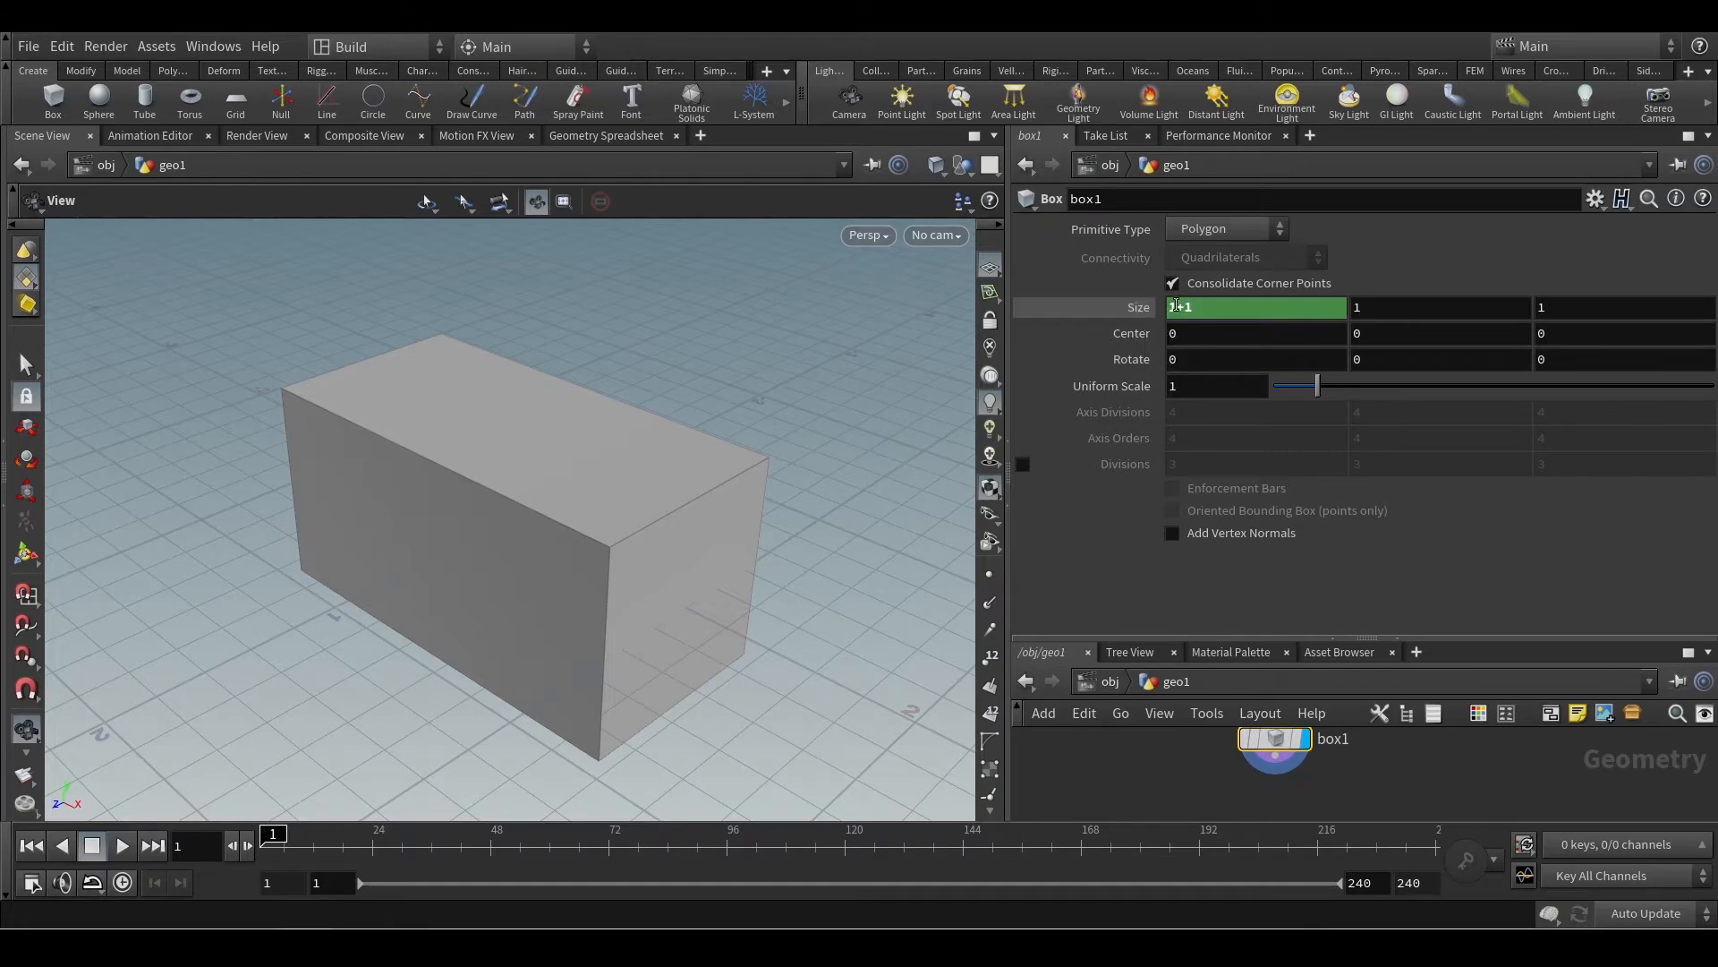
Step: Change the box's X size expression to 1-1, show its evaluated value and inspect the box edge-on
click(1183, 310)
key(BackSpace)
text(-)
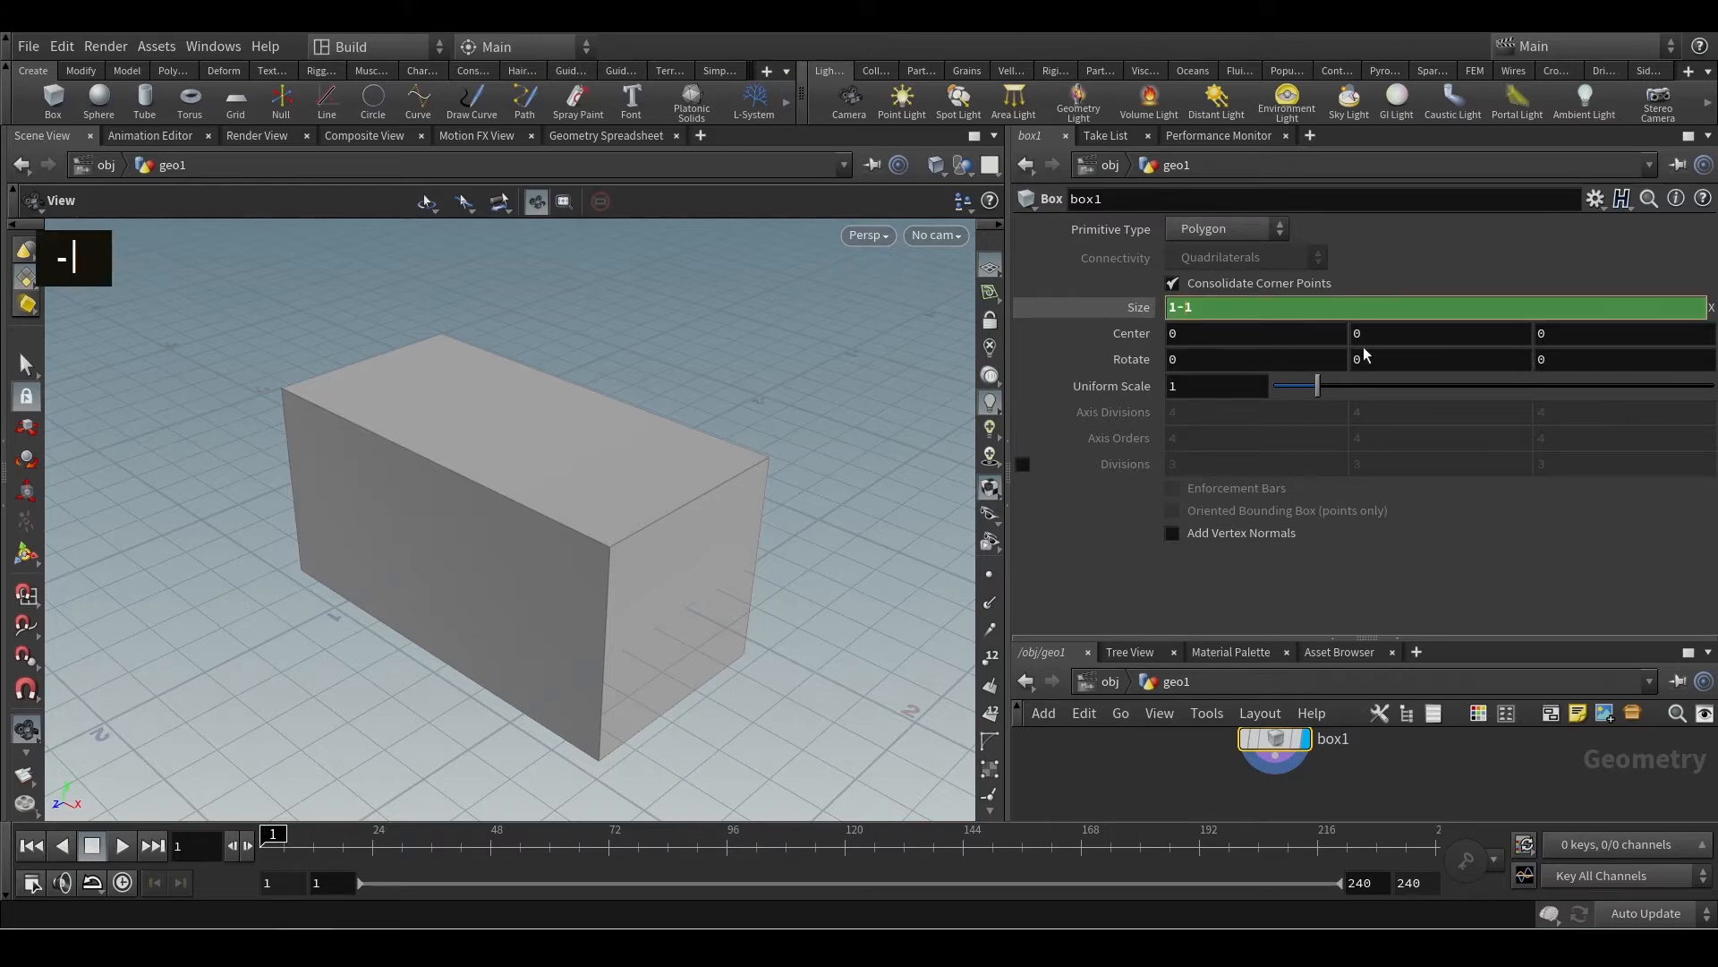
key(Return)
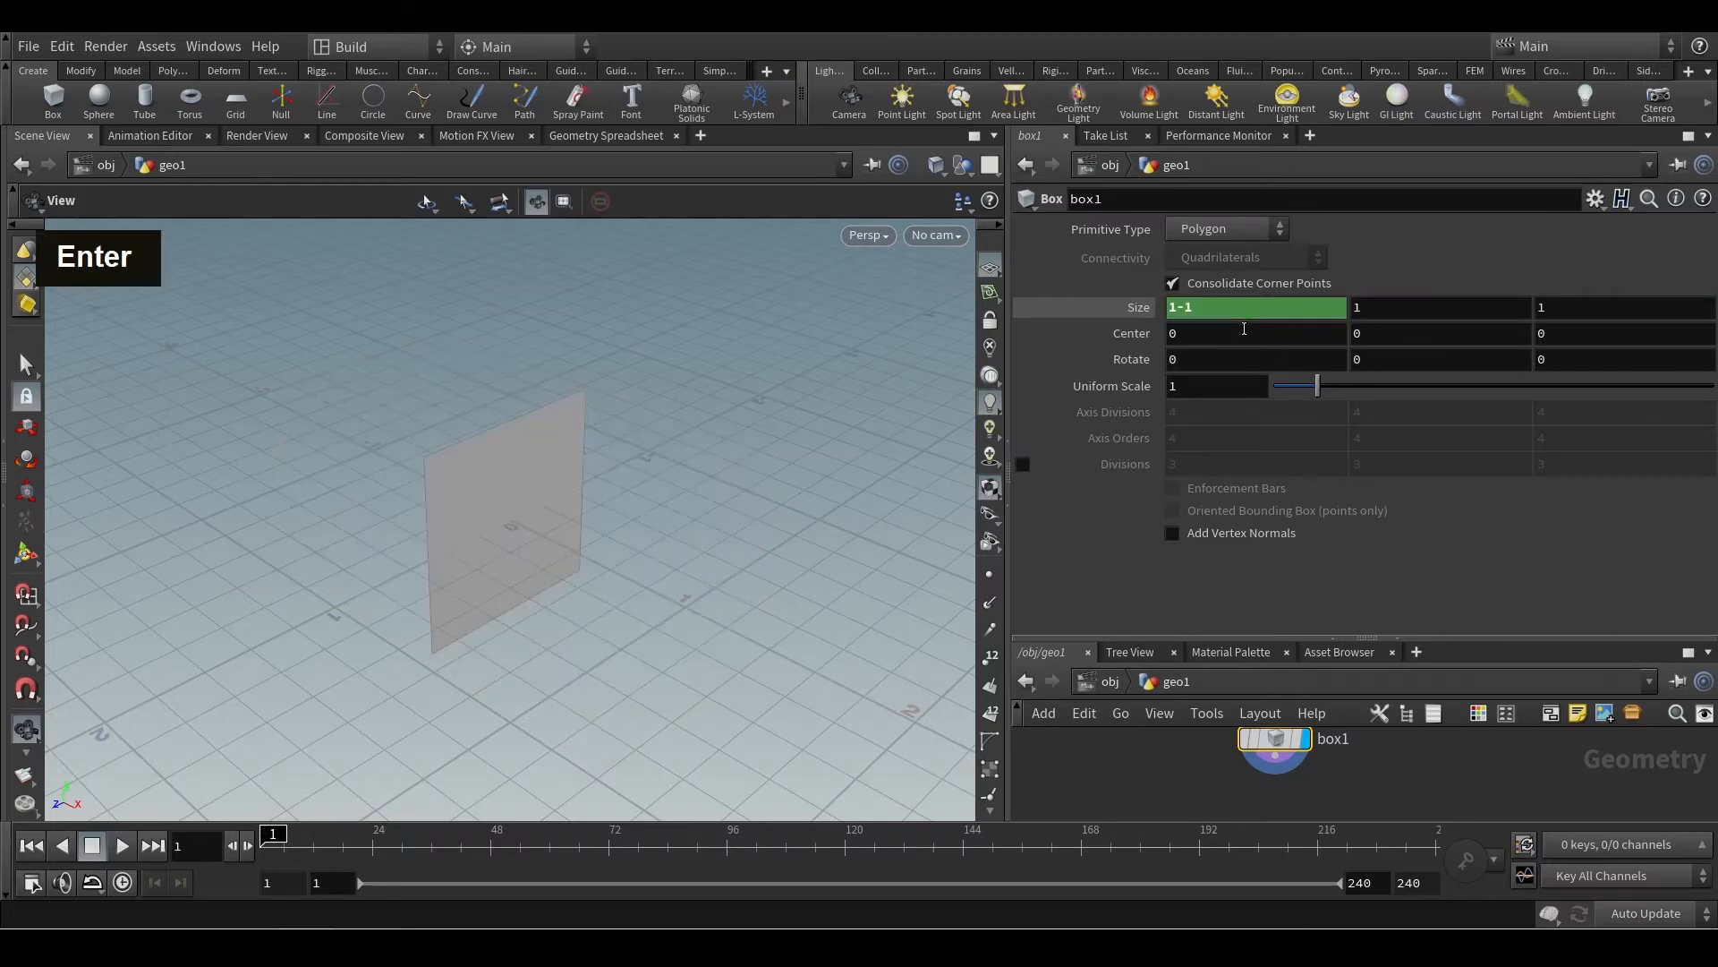
click(1146, 313)
alt+scroll(498, 460, up, 3)
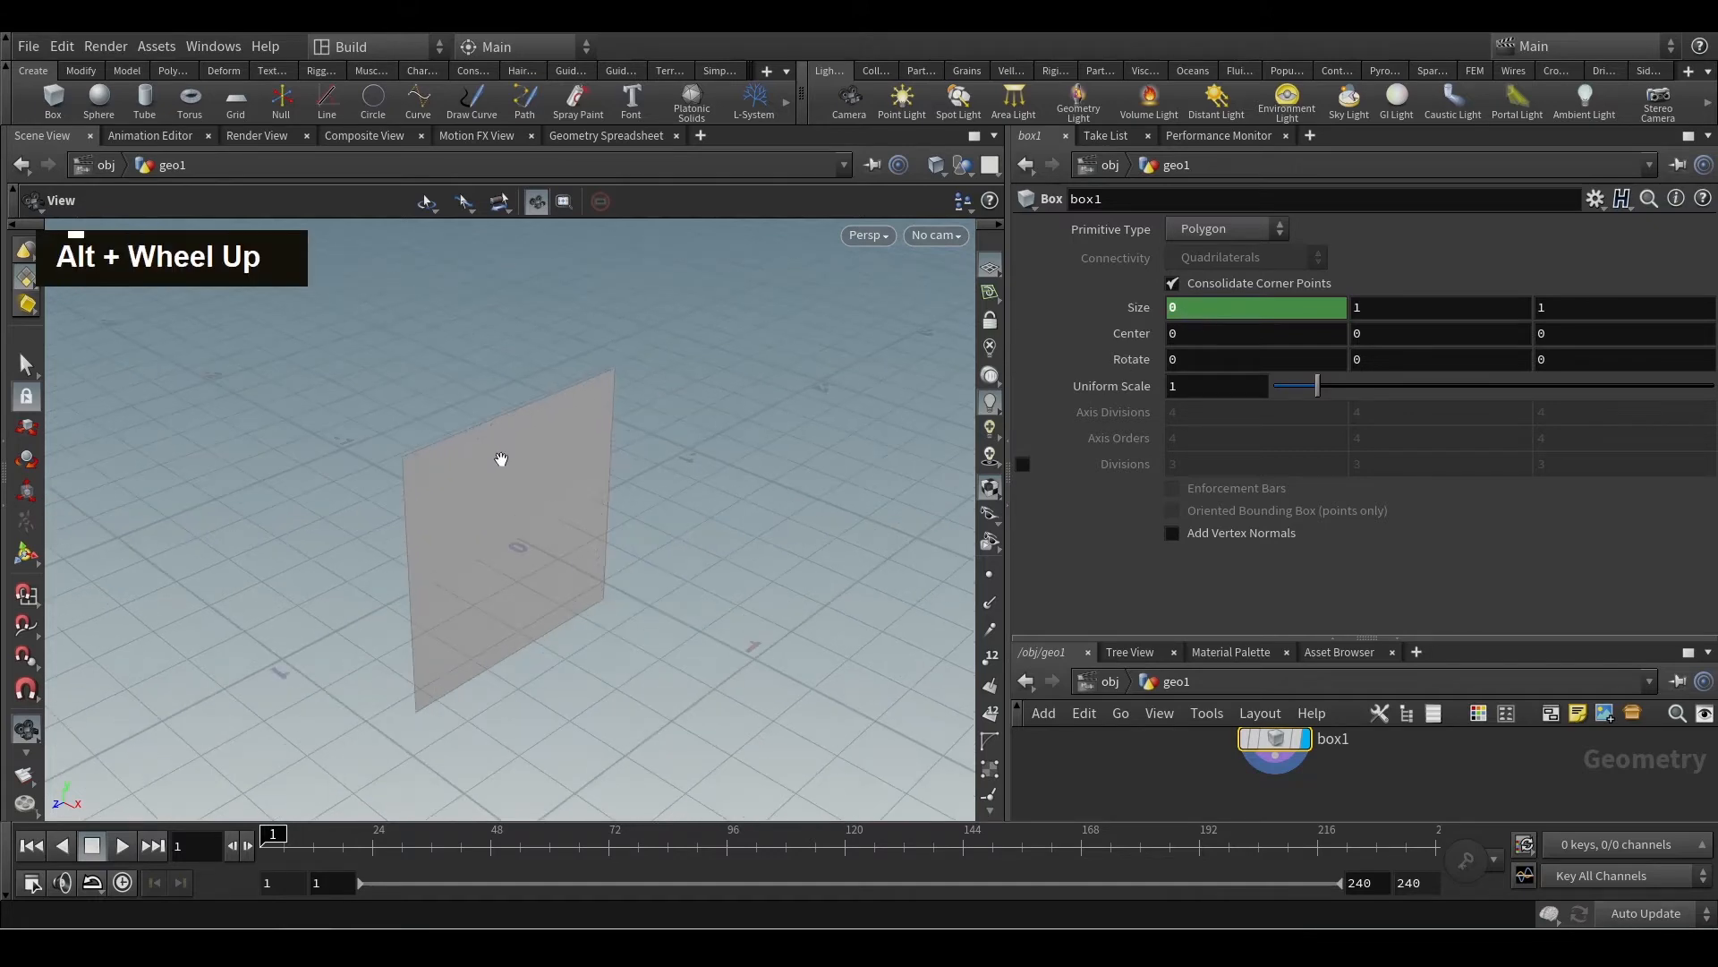
alt+drag(499, 460, 576, 487)
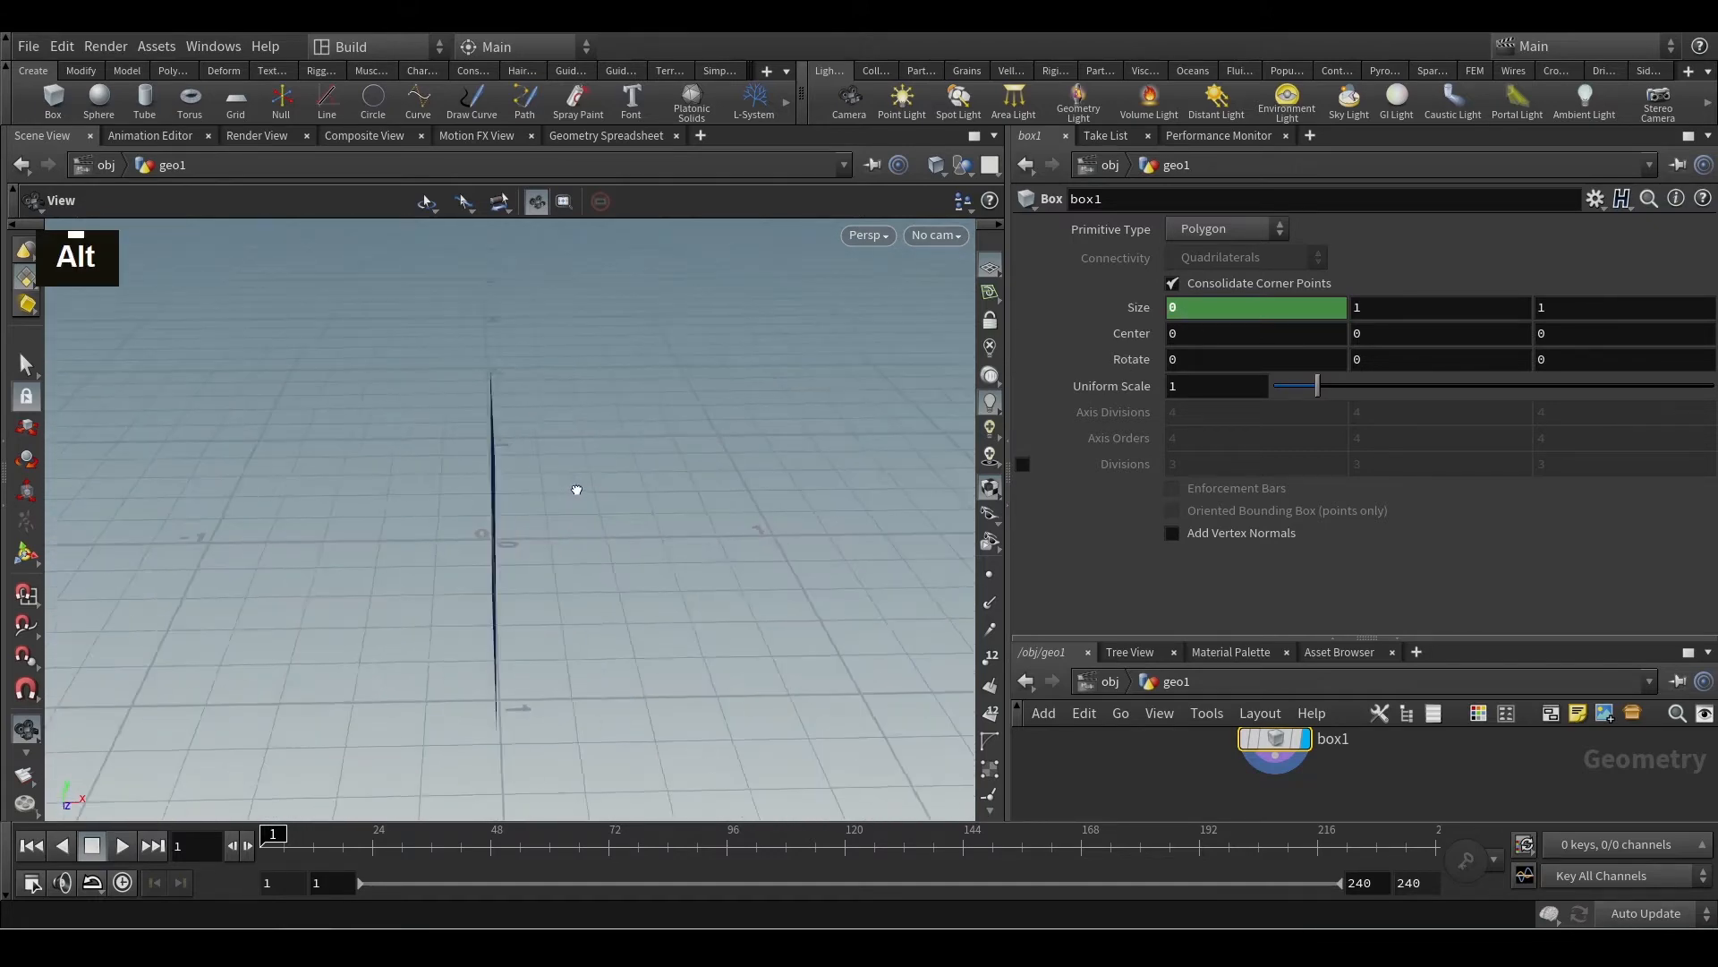
Step: Change the box's X size expression to 1*5
click(1130, 309)
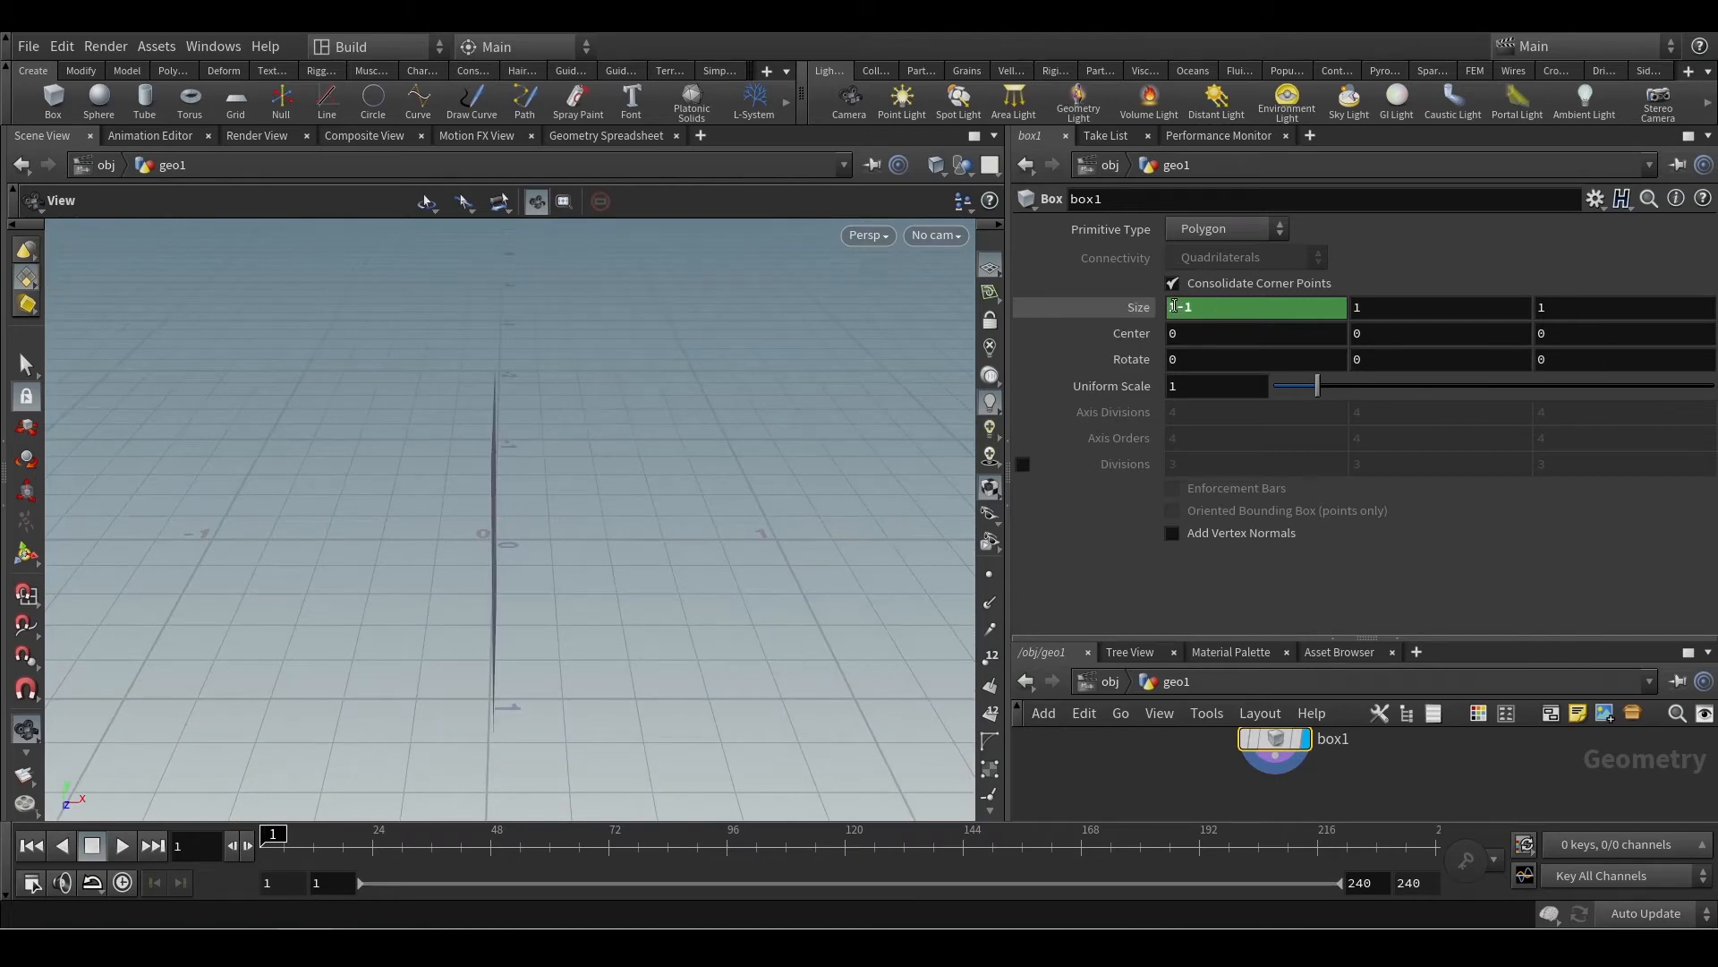
drag(1178, 307, 1198, 307)
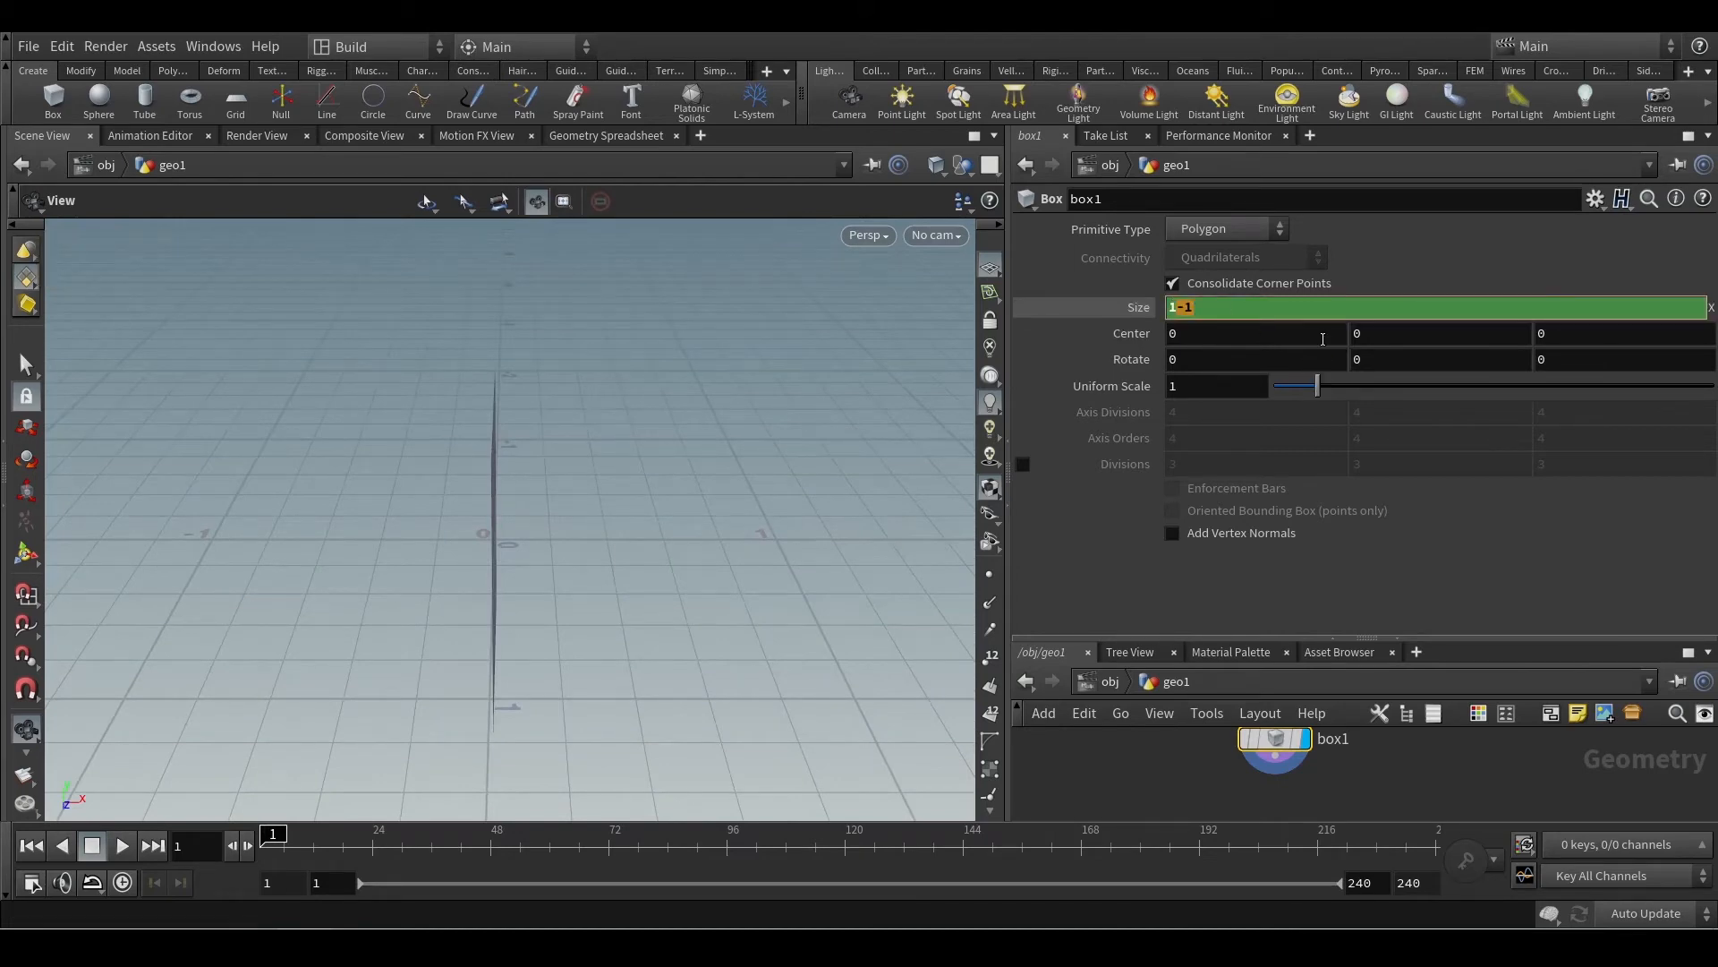
text(*5)
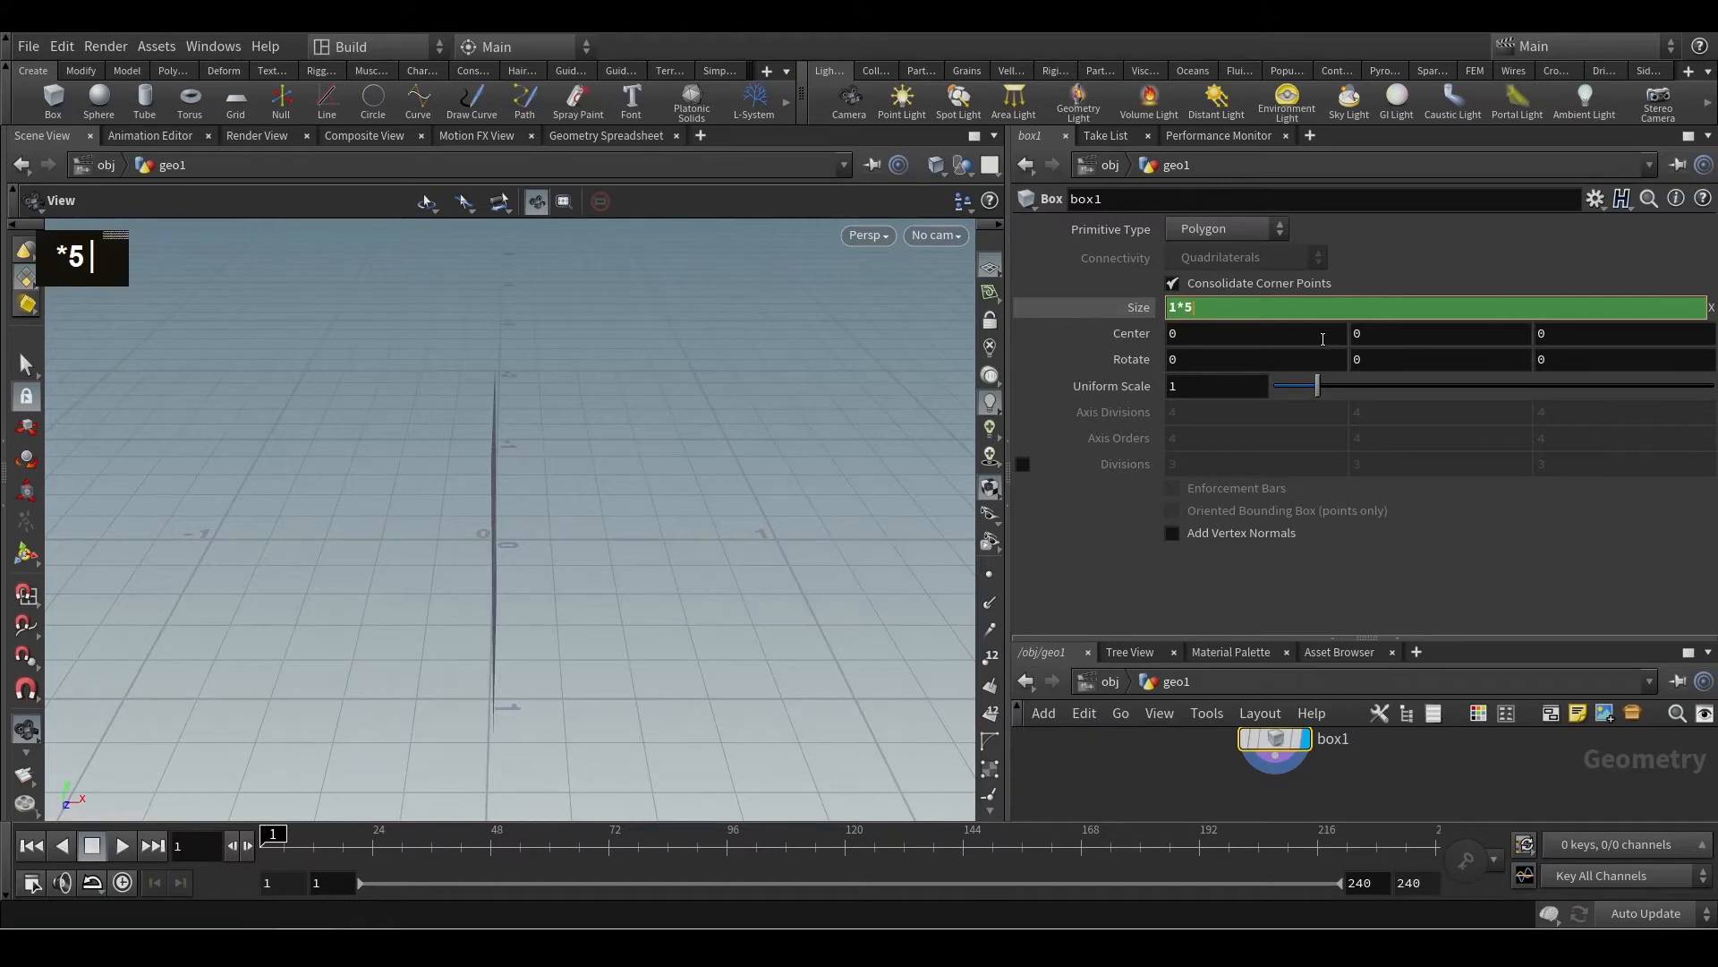
key(Return)
alt+scroll(572, 395, down, 4)
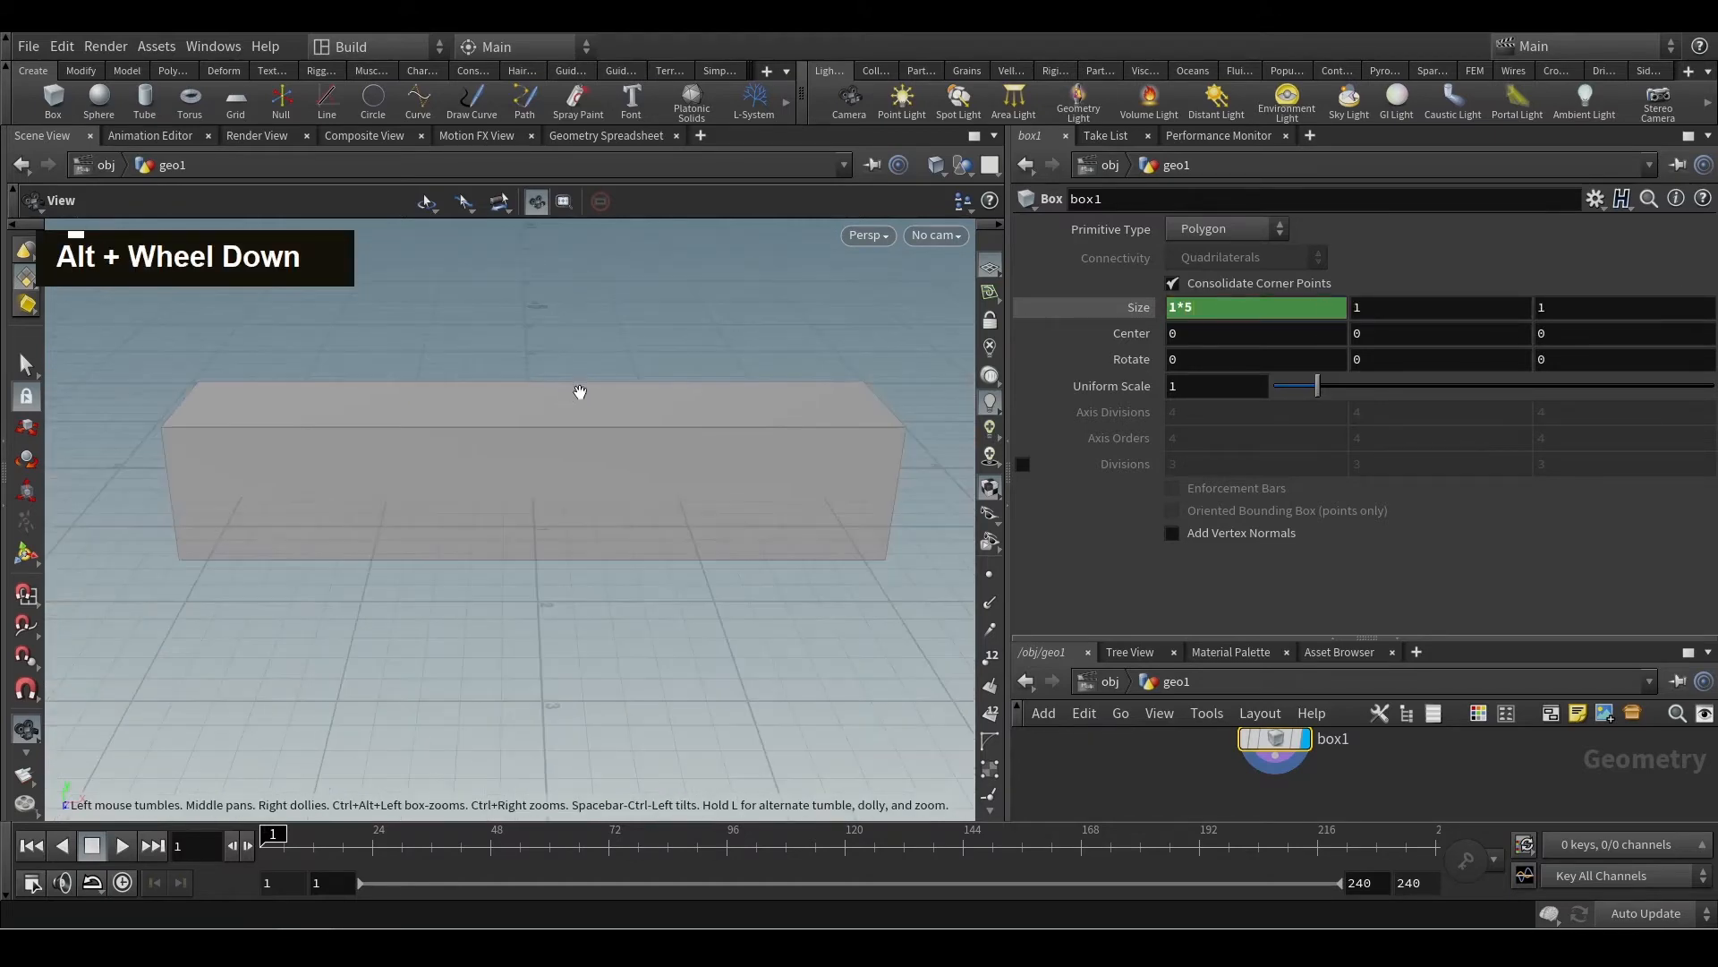
alt+click(582, 398)
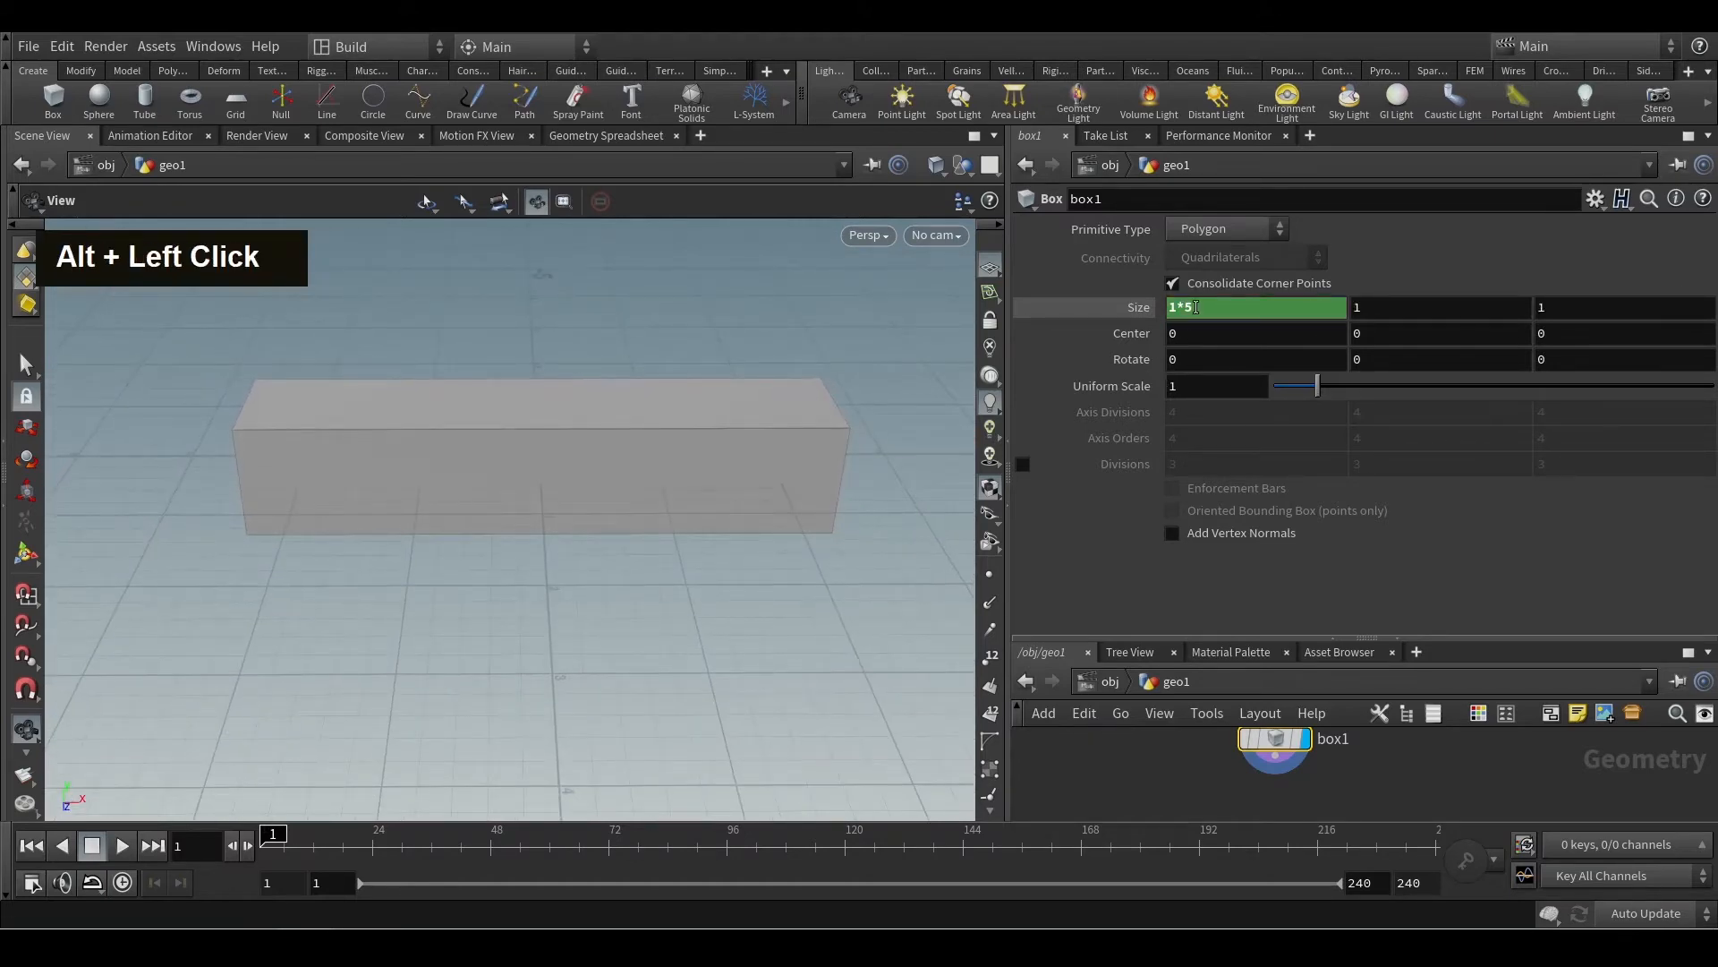
Step: Reduce the X size expression to 1 and delete the channels from the box's Size parameter
click(1190, 308)
key(BackSpace)
key(BackSpace)
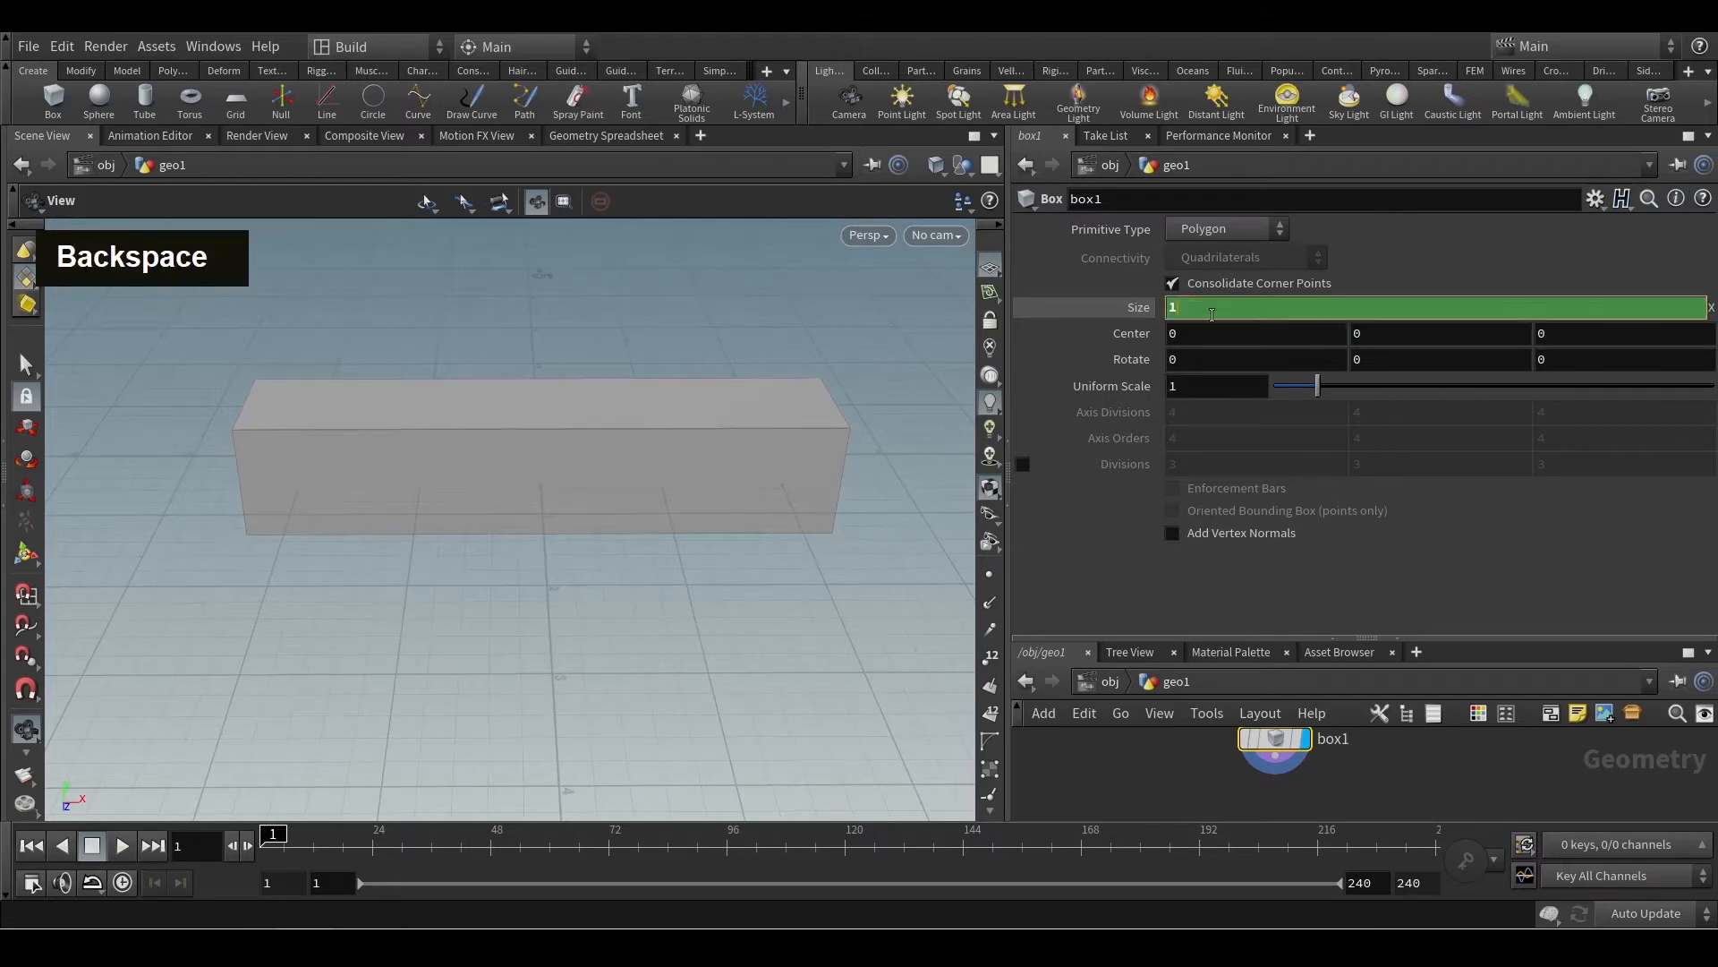
right_click(1150, 309)
mouse_move(1219, 433)
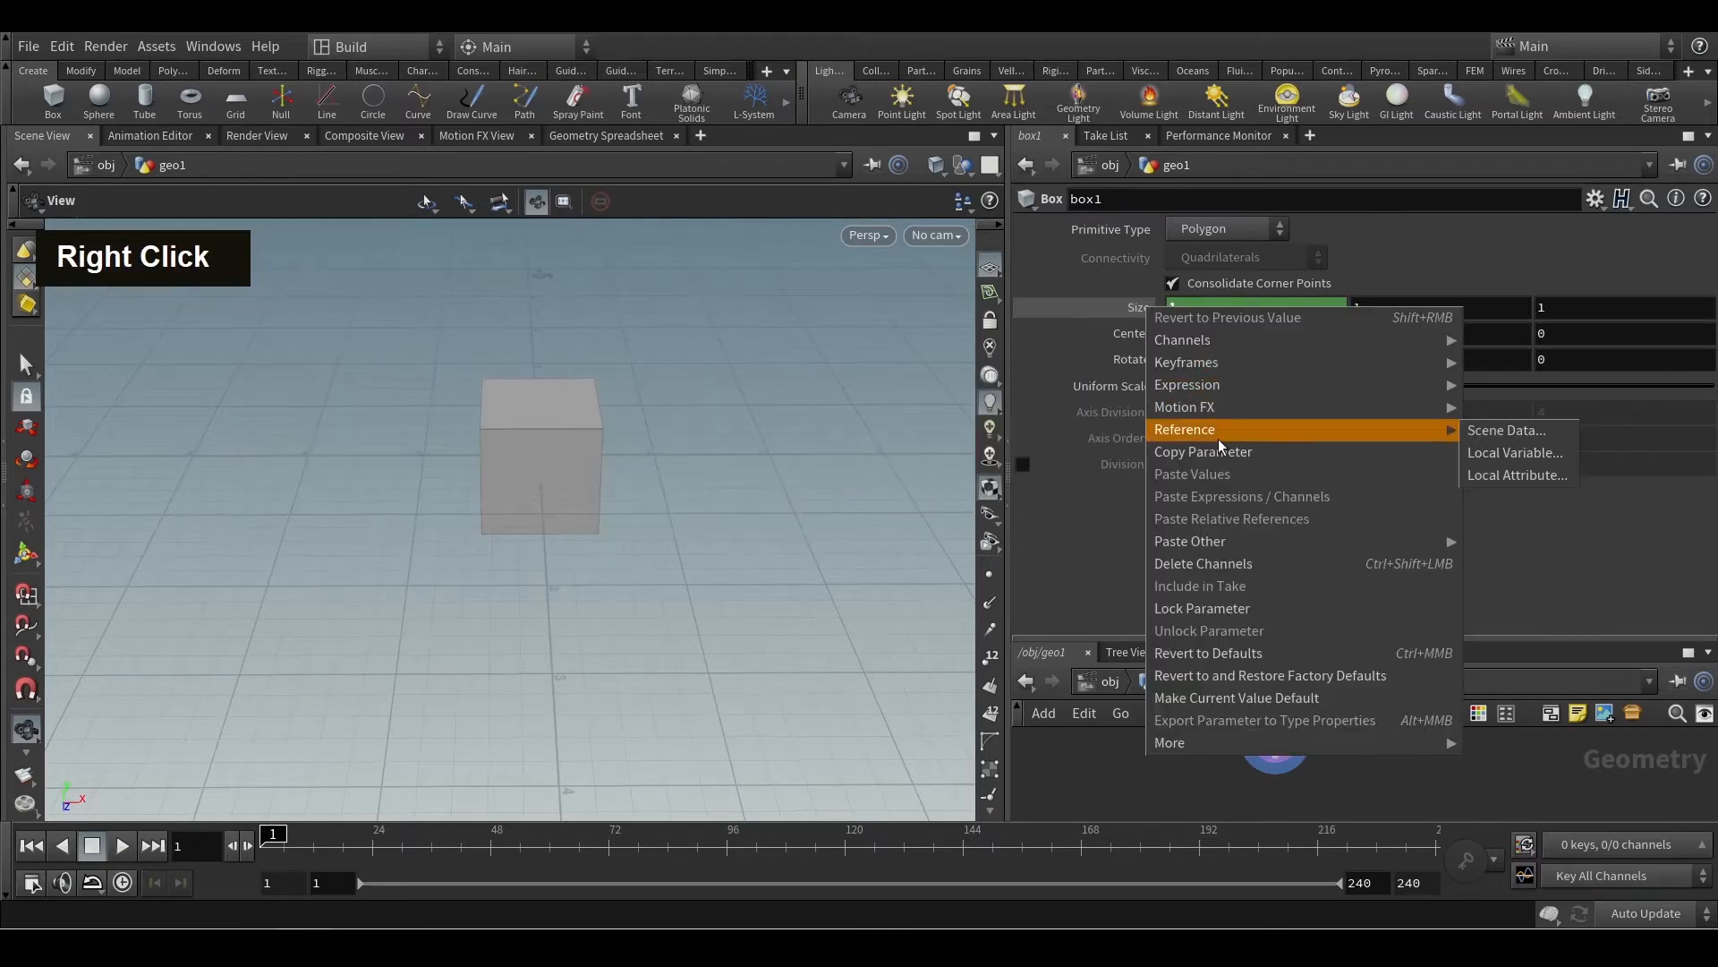
click(1247, 566)
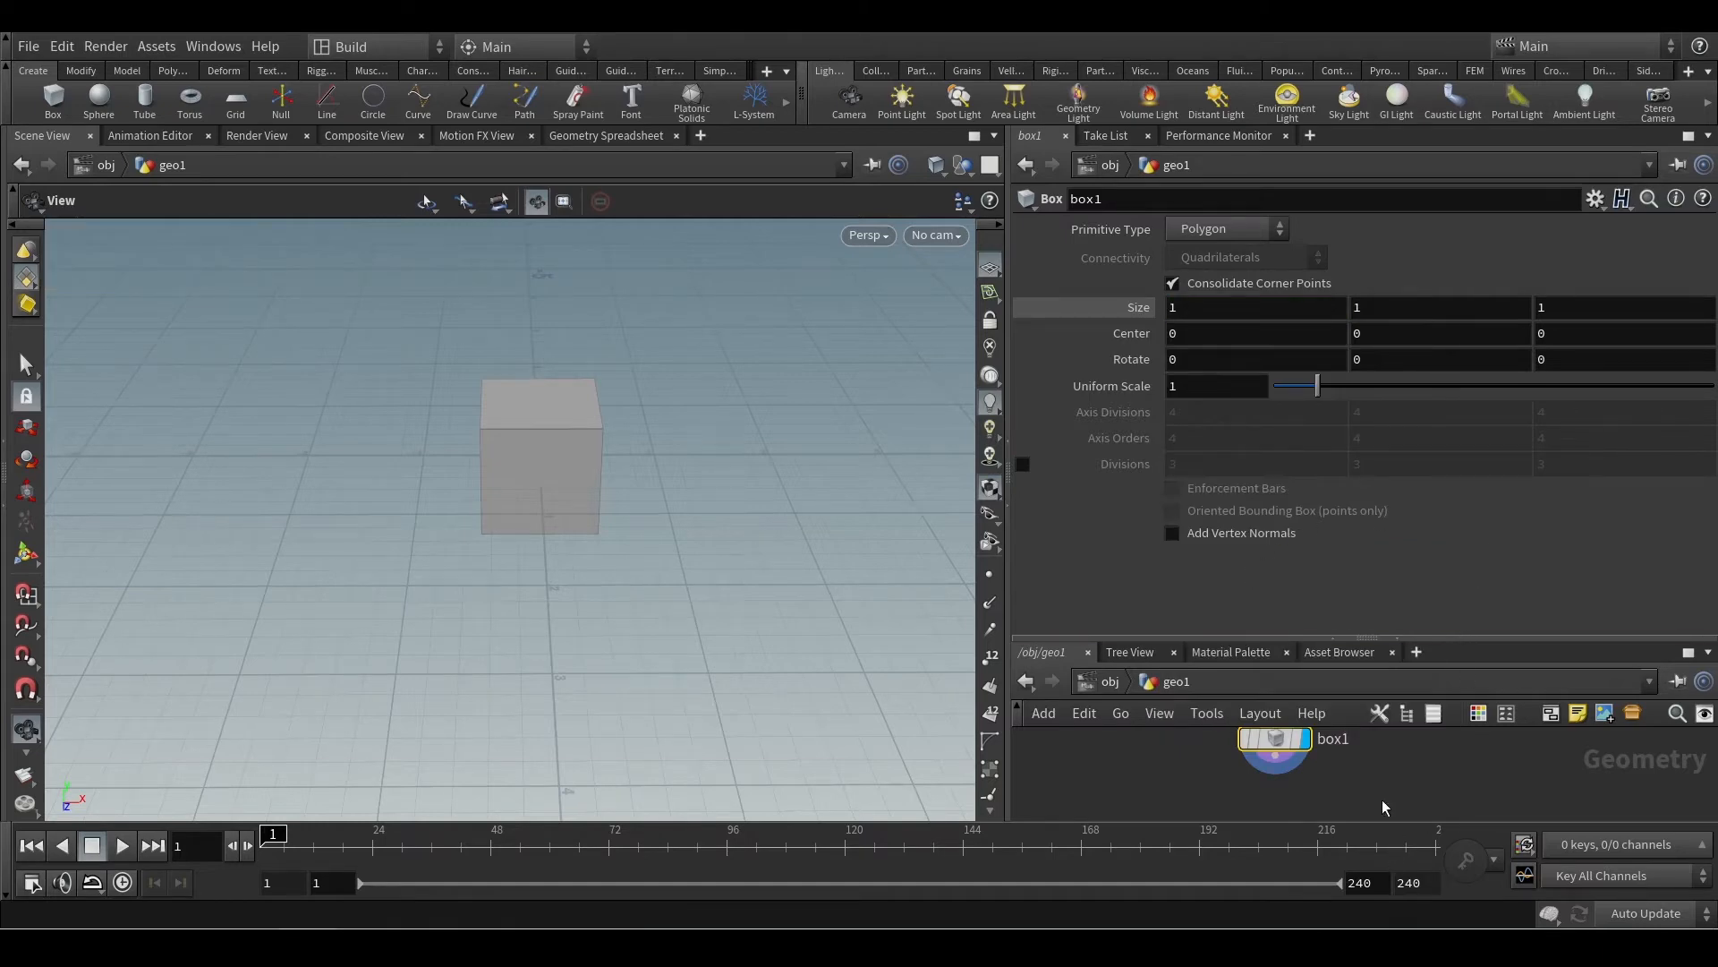
Step: Enlarge the network editor pane so the whole Box node fits in it
drag(1399, 638, 1397, 495)
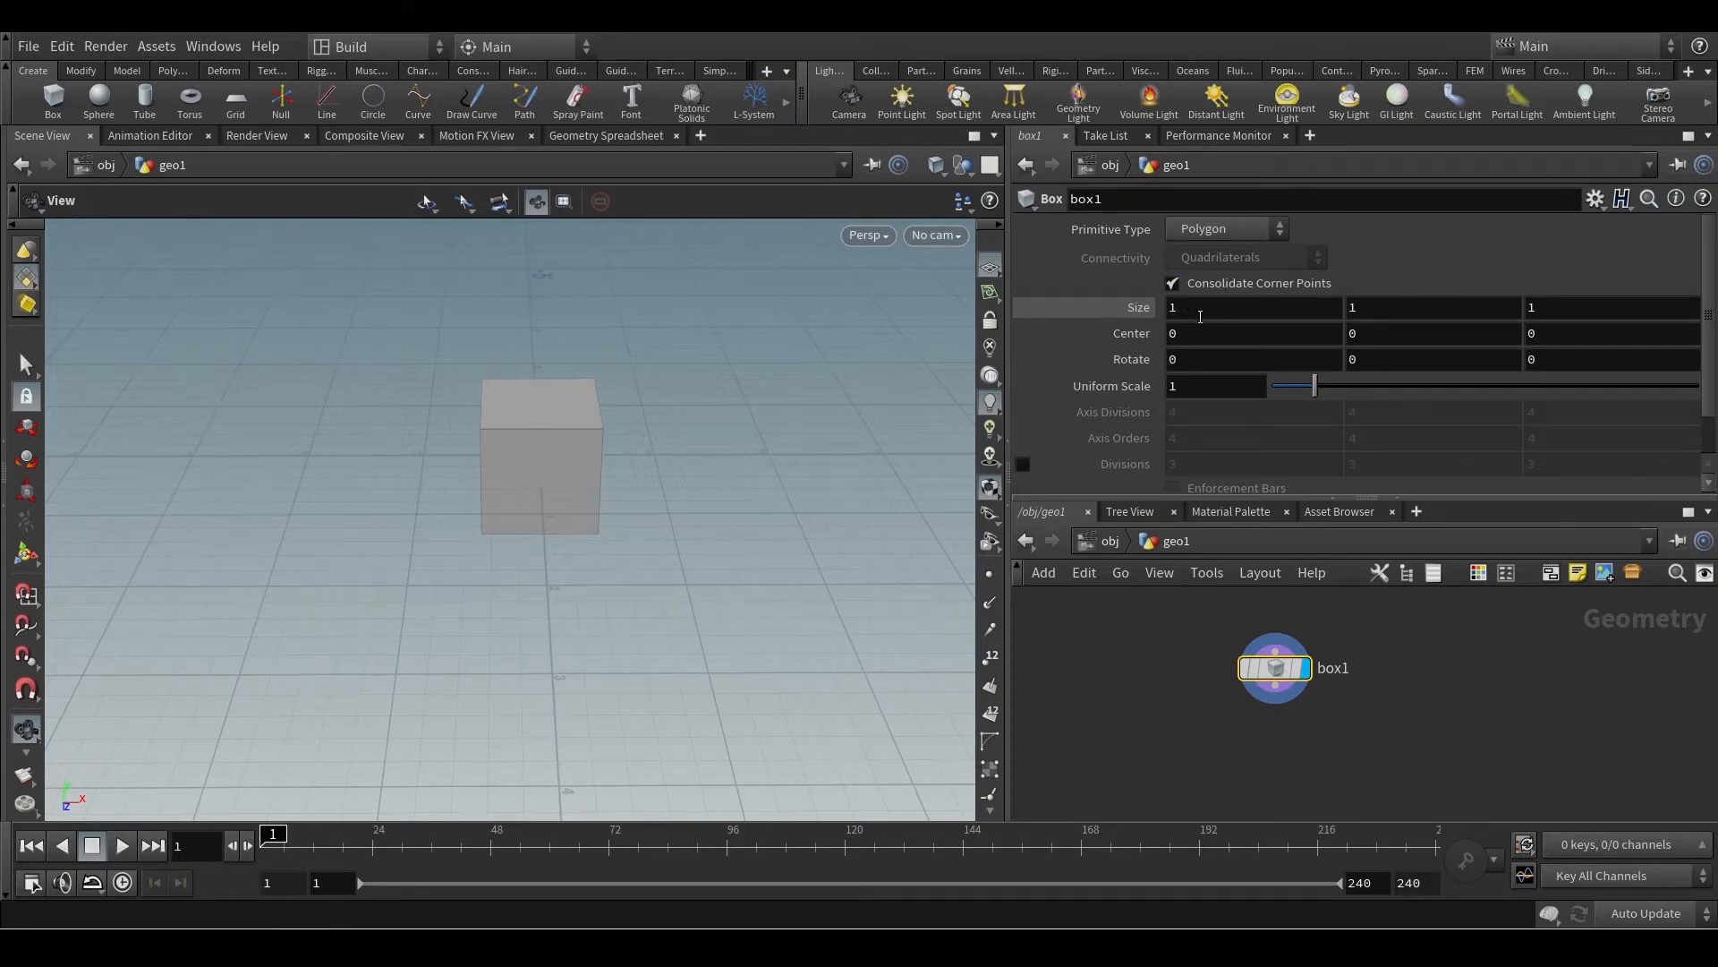
click(1139, 315)
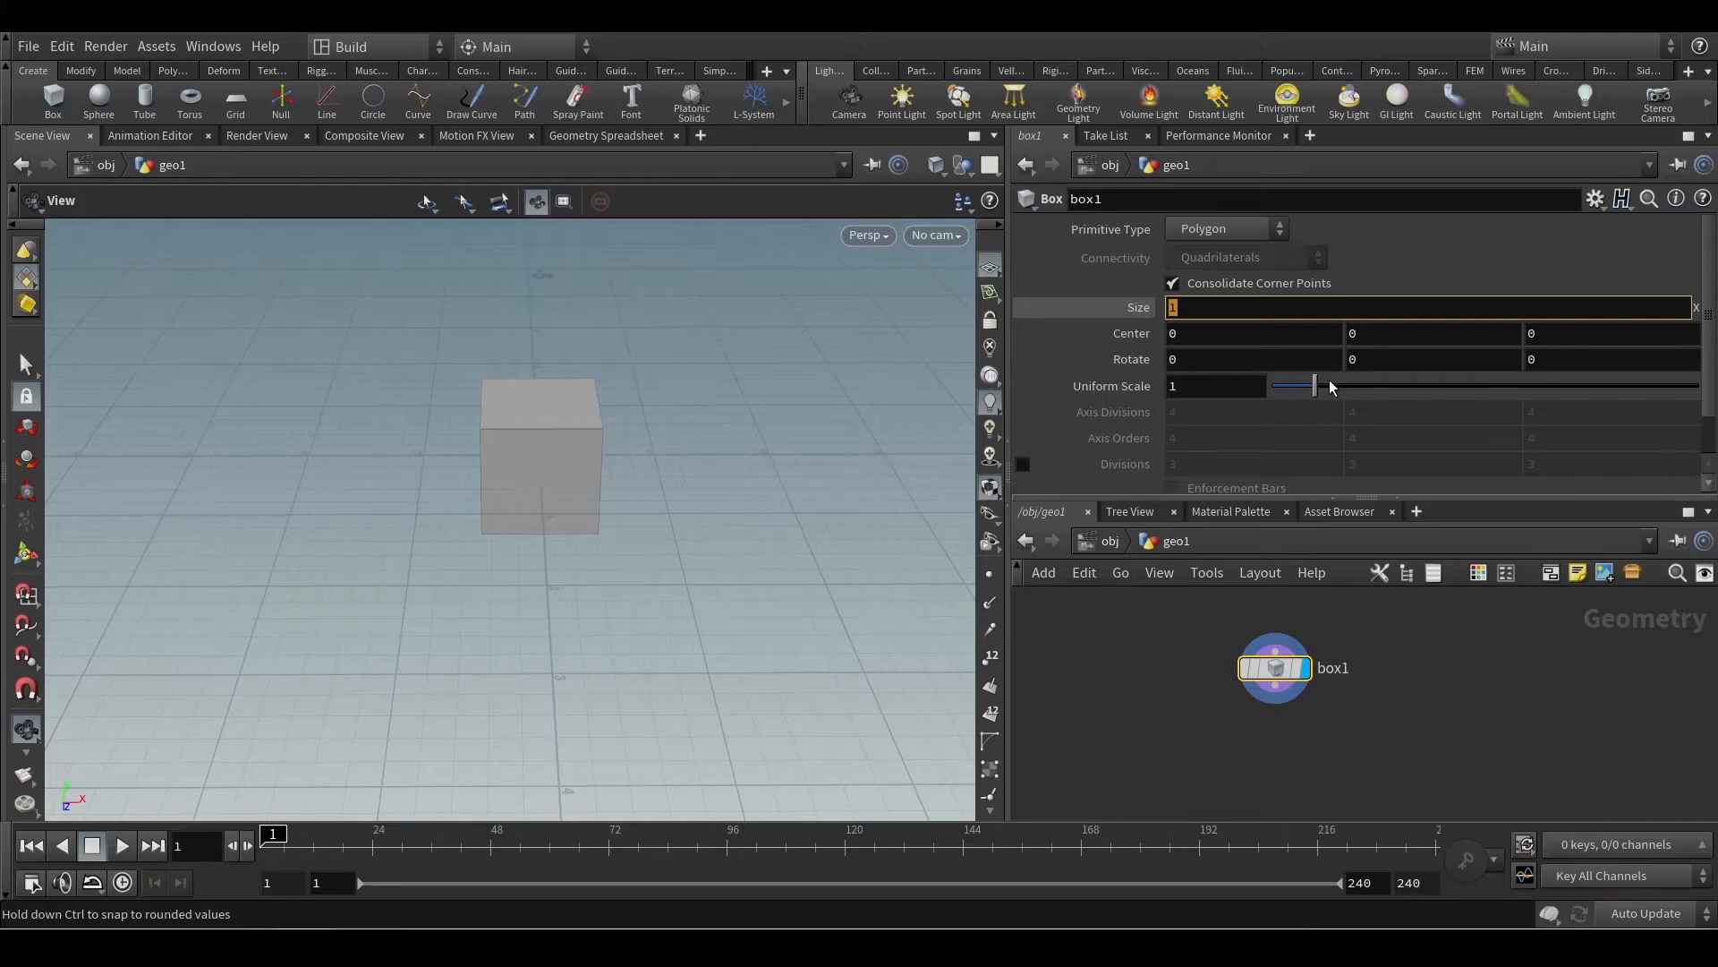
key(BackSpace)
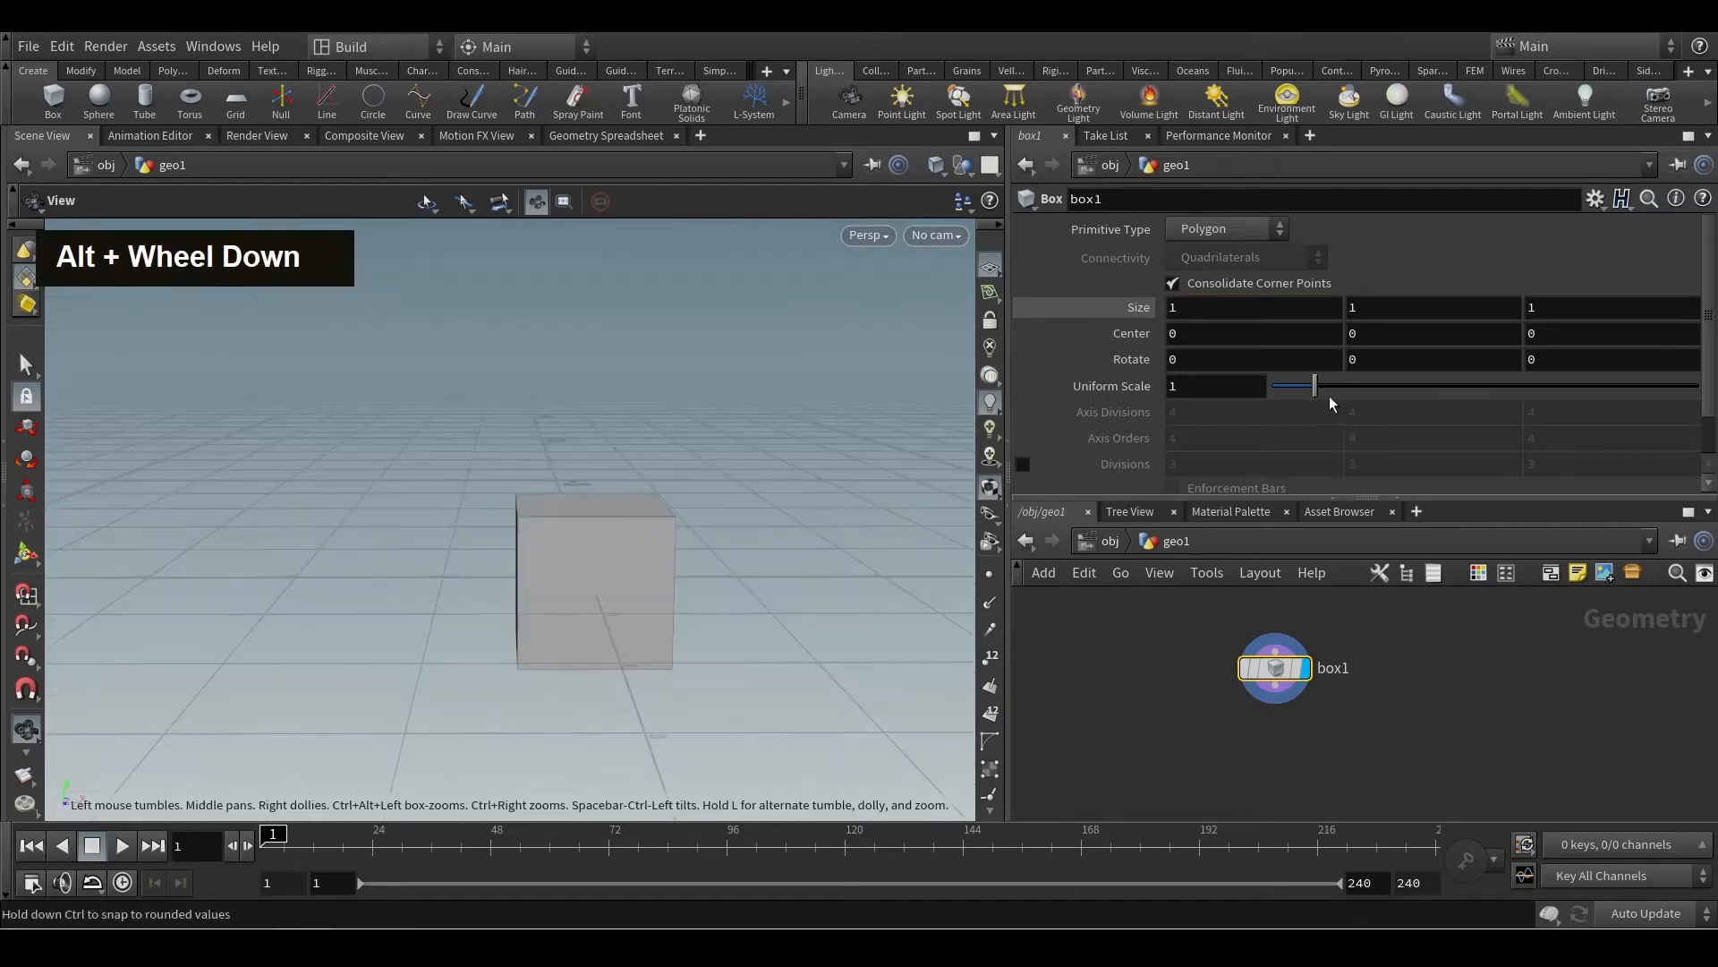
Step: Raise the box along Y with the viewport handles, bringing its center to about 0.48 above the grid
alt+drag(705, 616, 663, 629)
alt+scroll(680, 642, up, 2)
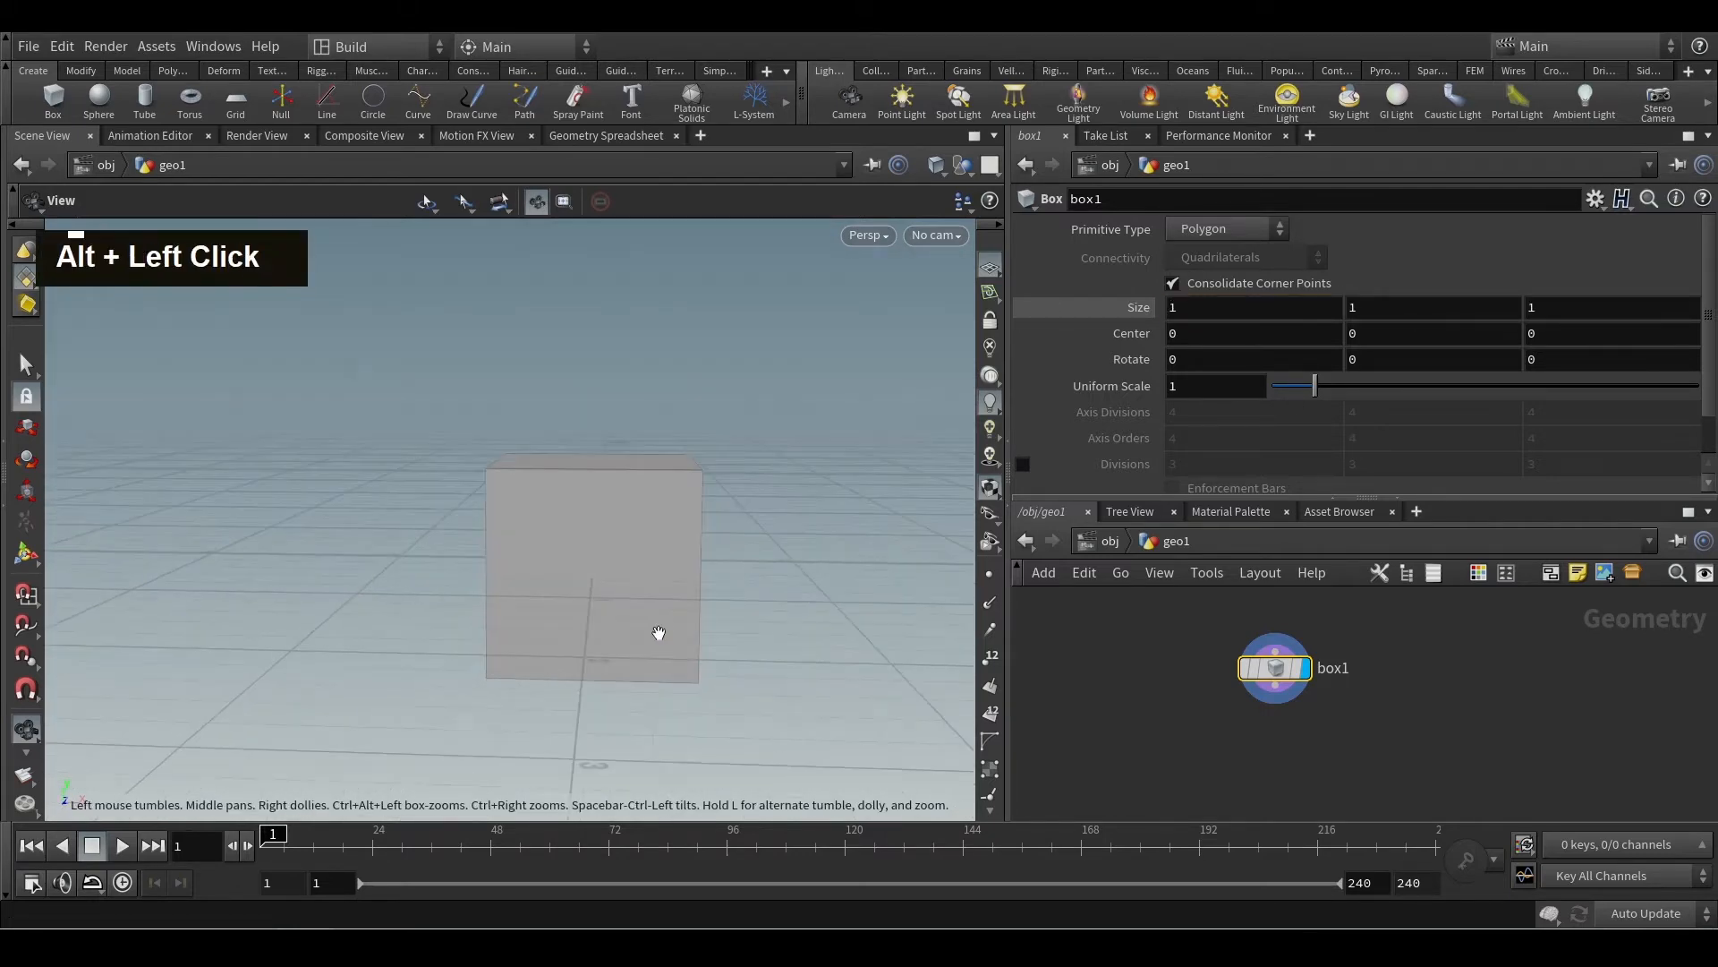
alt+scroll(660, 634, up, 2)
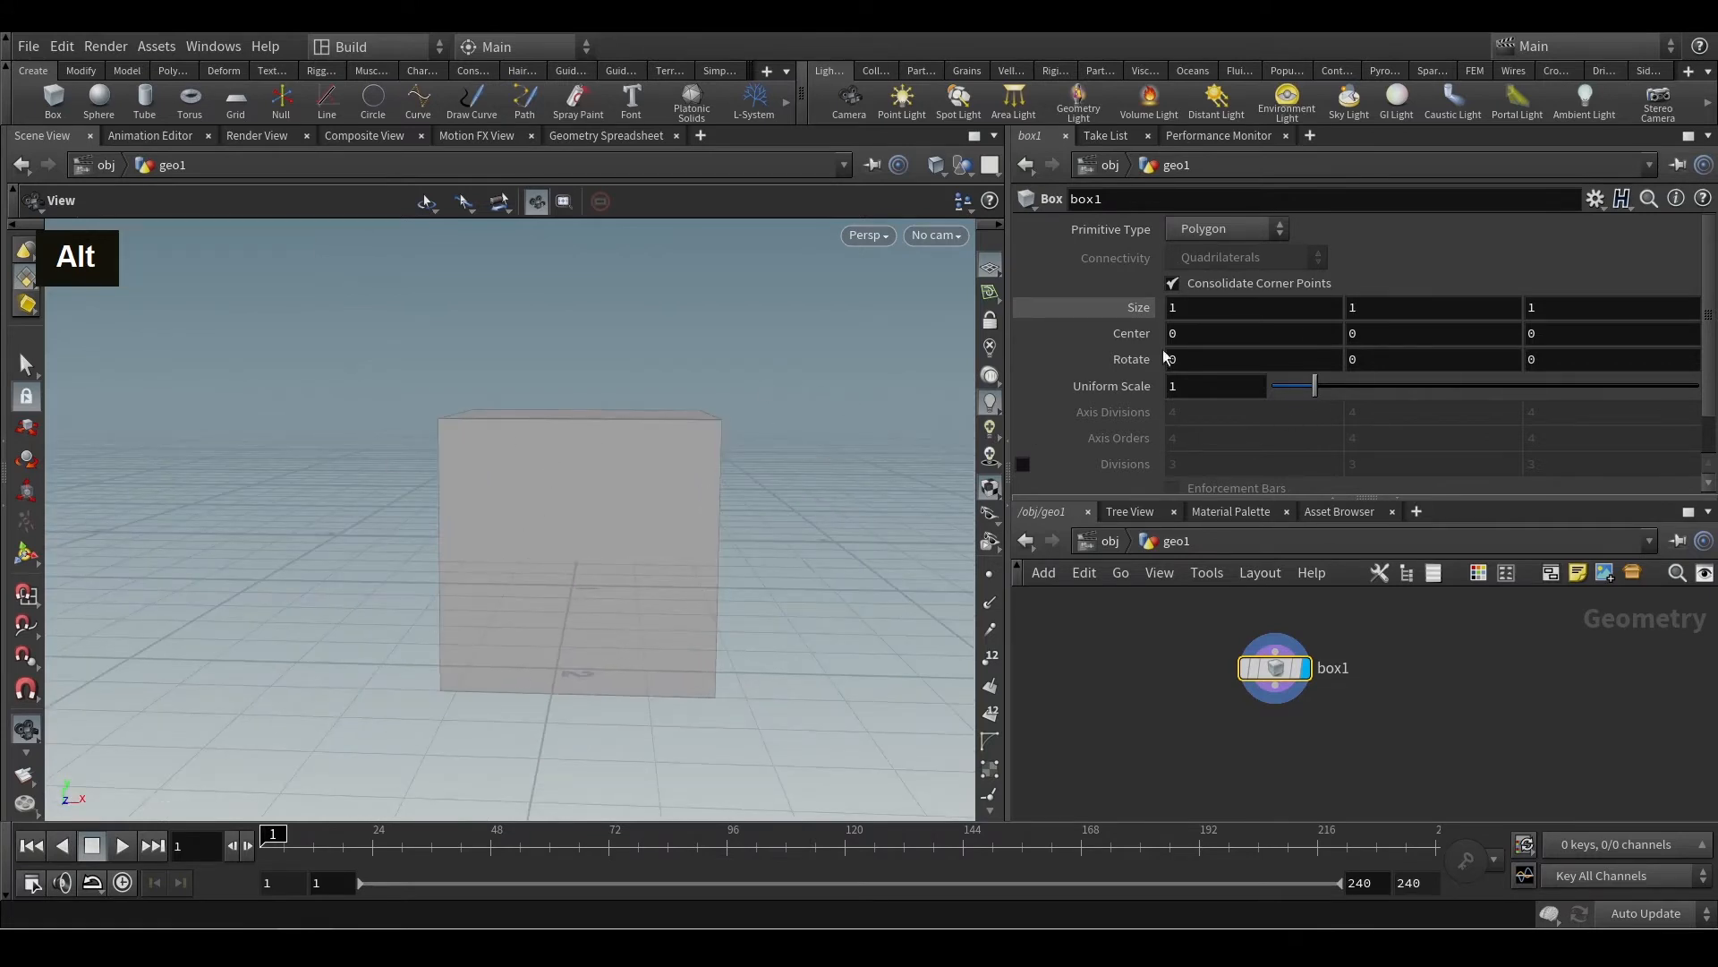
alt+drag(575, 602, 601, 577)
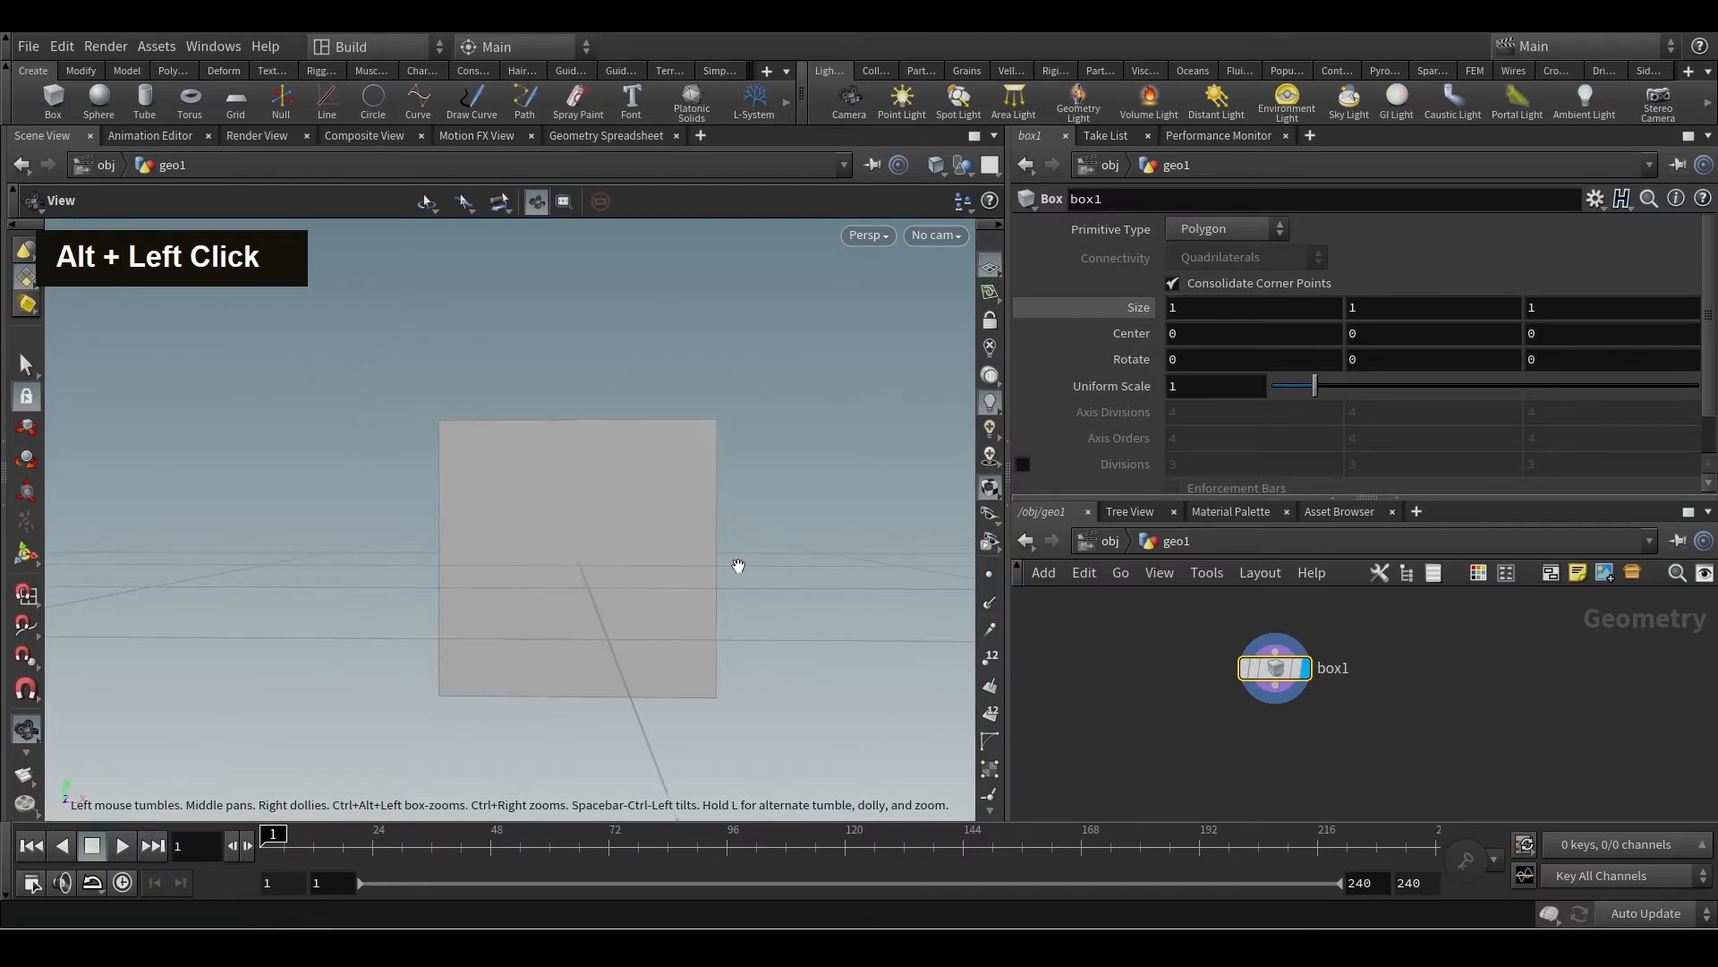
alt+drag(603, 682, 1070, 695)
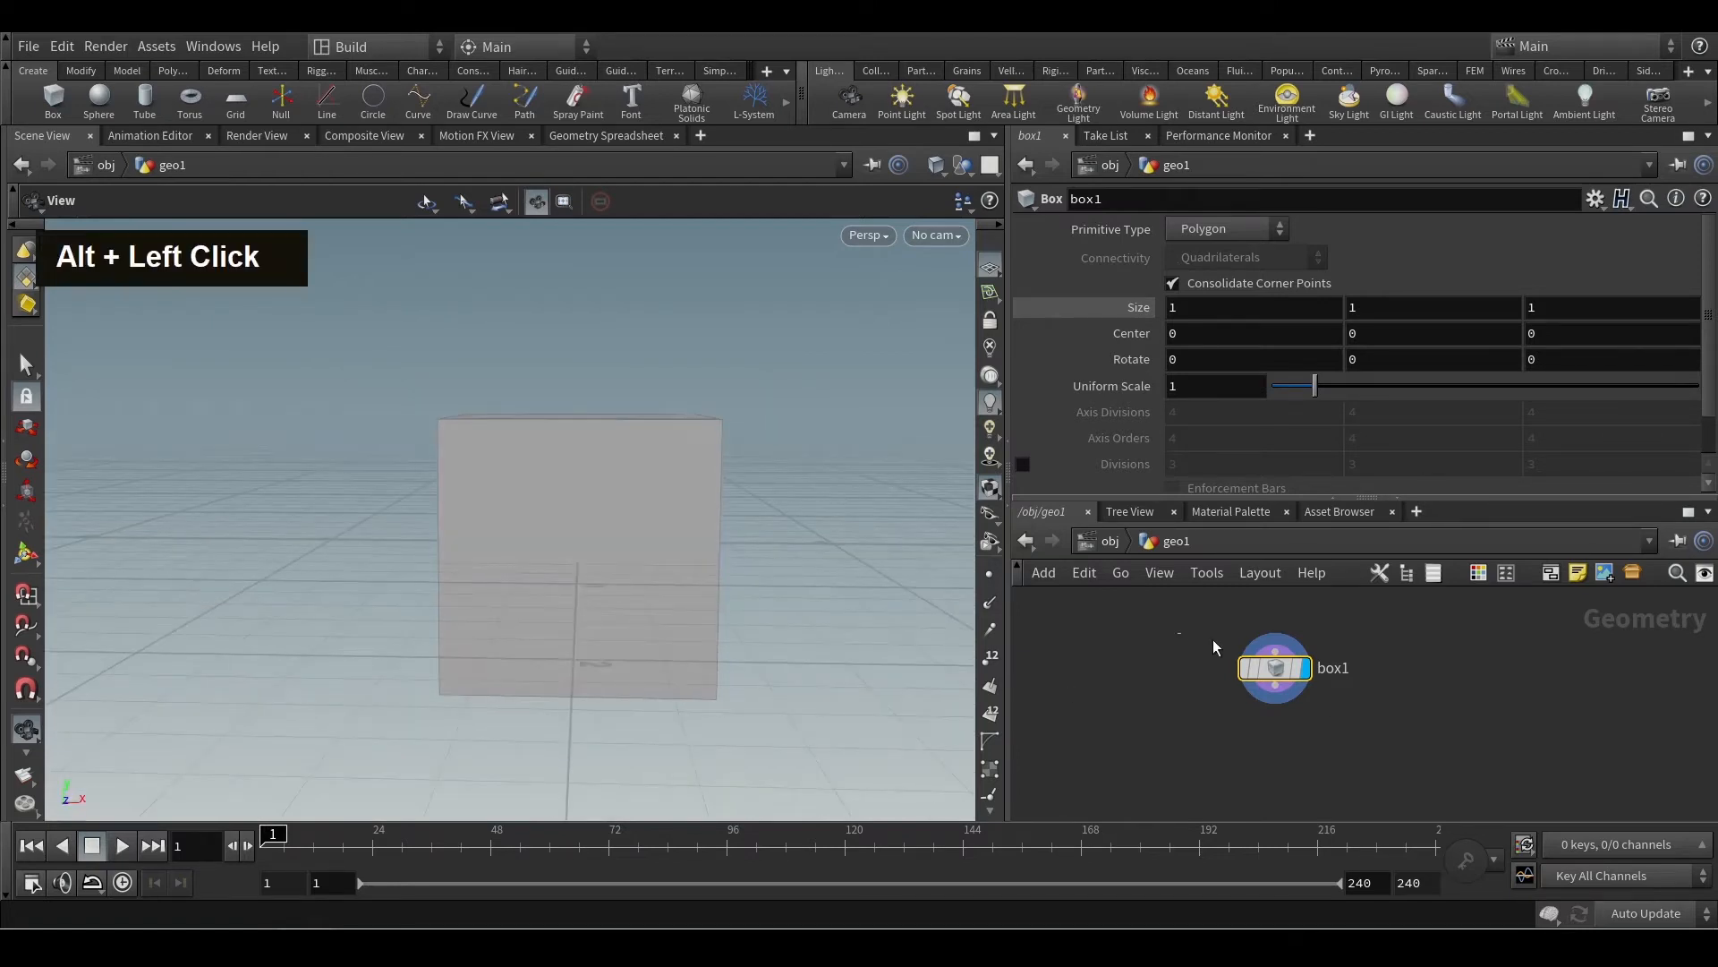
click(25, 559)
drag(632, 492, 636, 555)
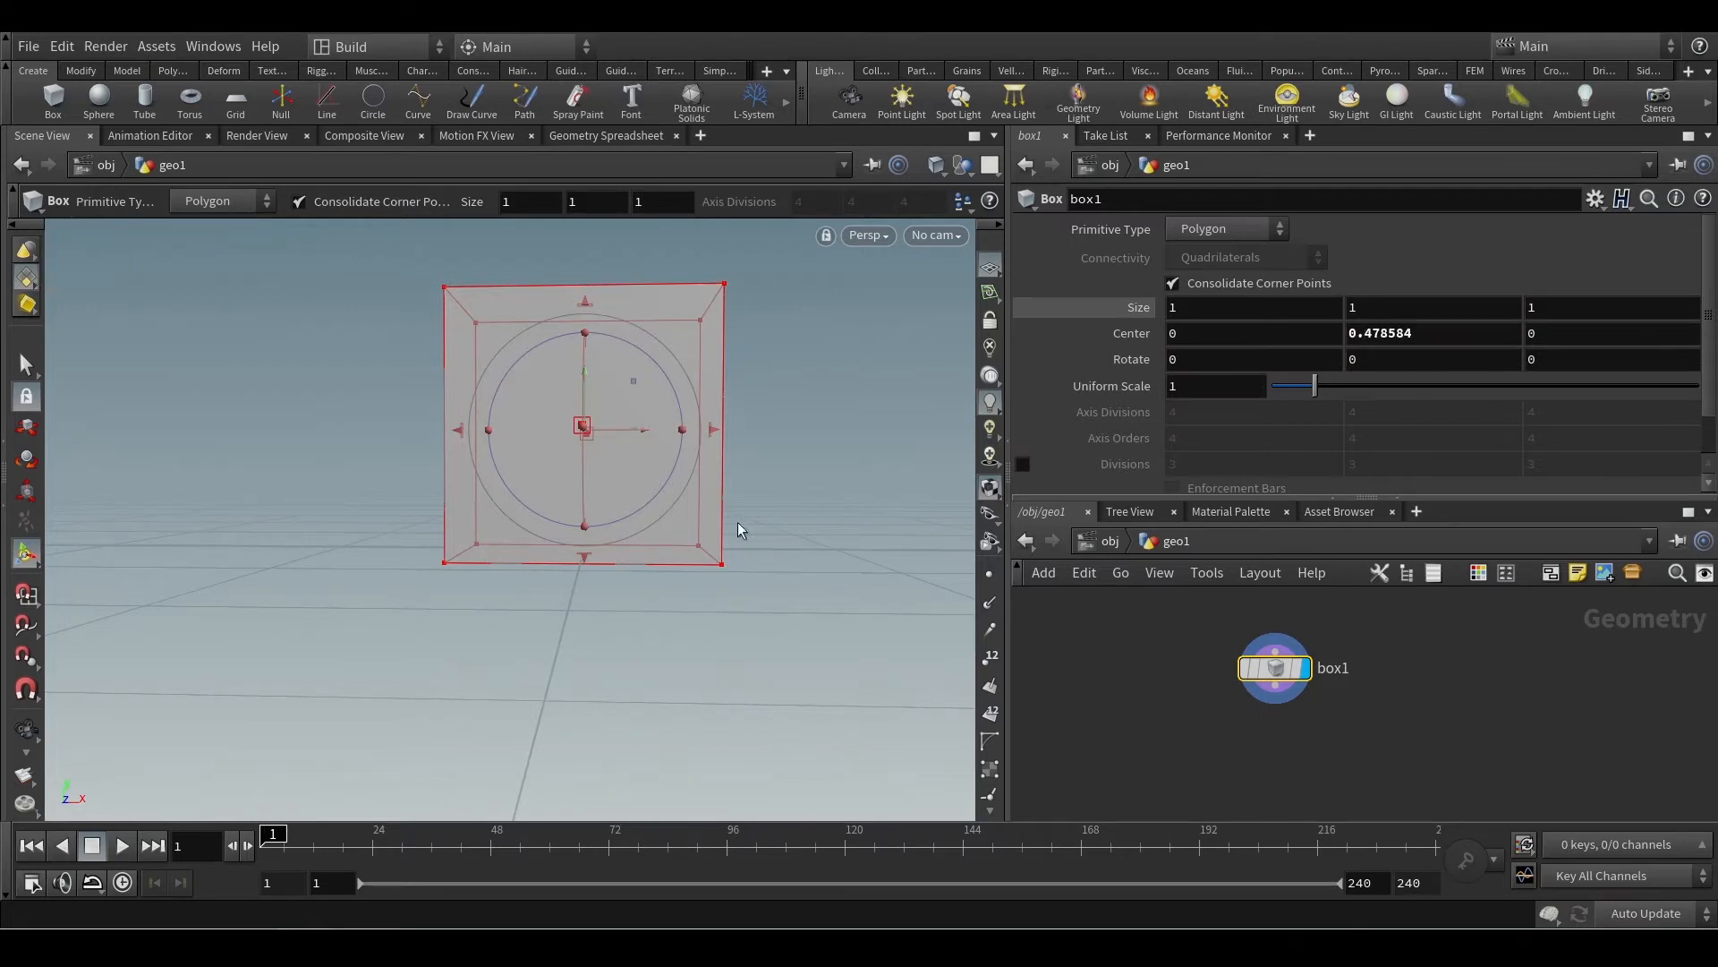
Step: Set the box's Center Y to 0.5 and check how its base sits on the grid
alt+scroll(716, 579, up, 5)
alt+drag(717, 563, 707, 564)
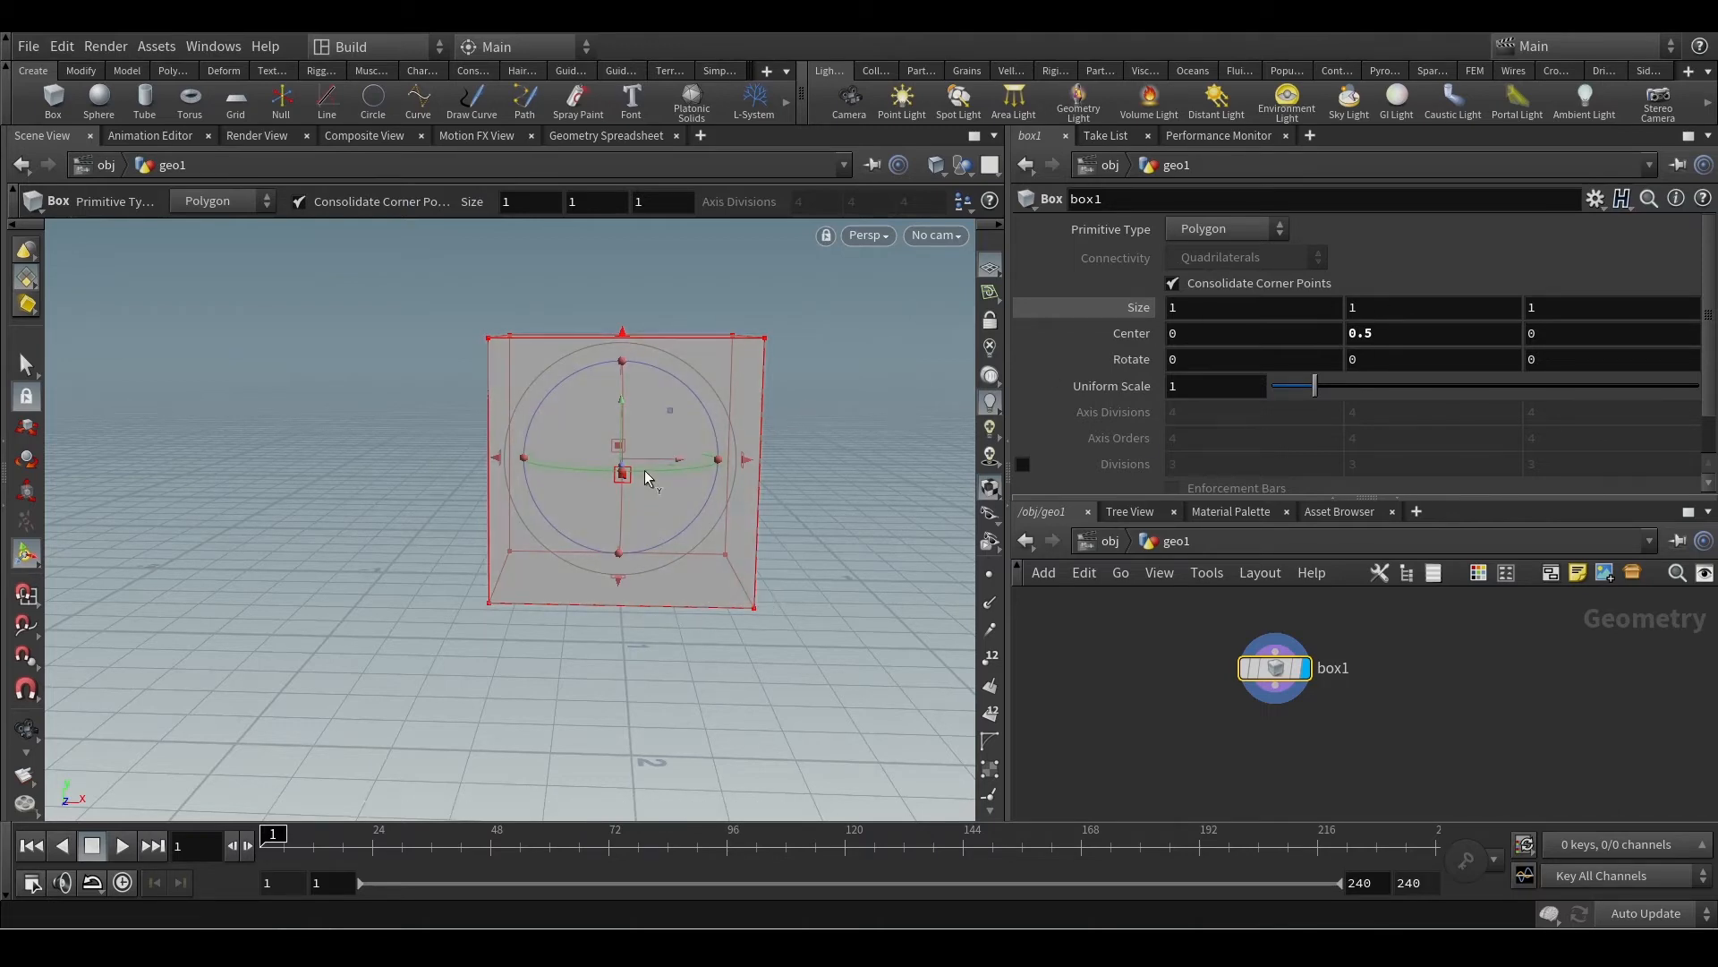
click(1381, 334)
click(1415, 338)
key(Return)
key(BackSpace)
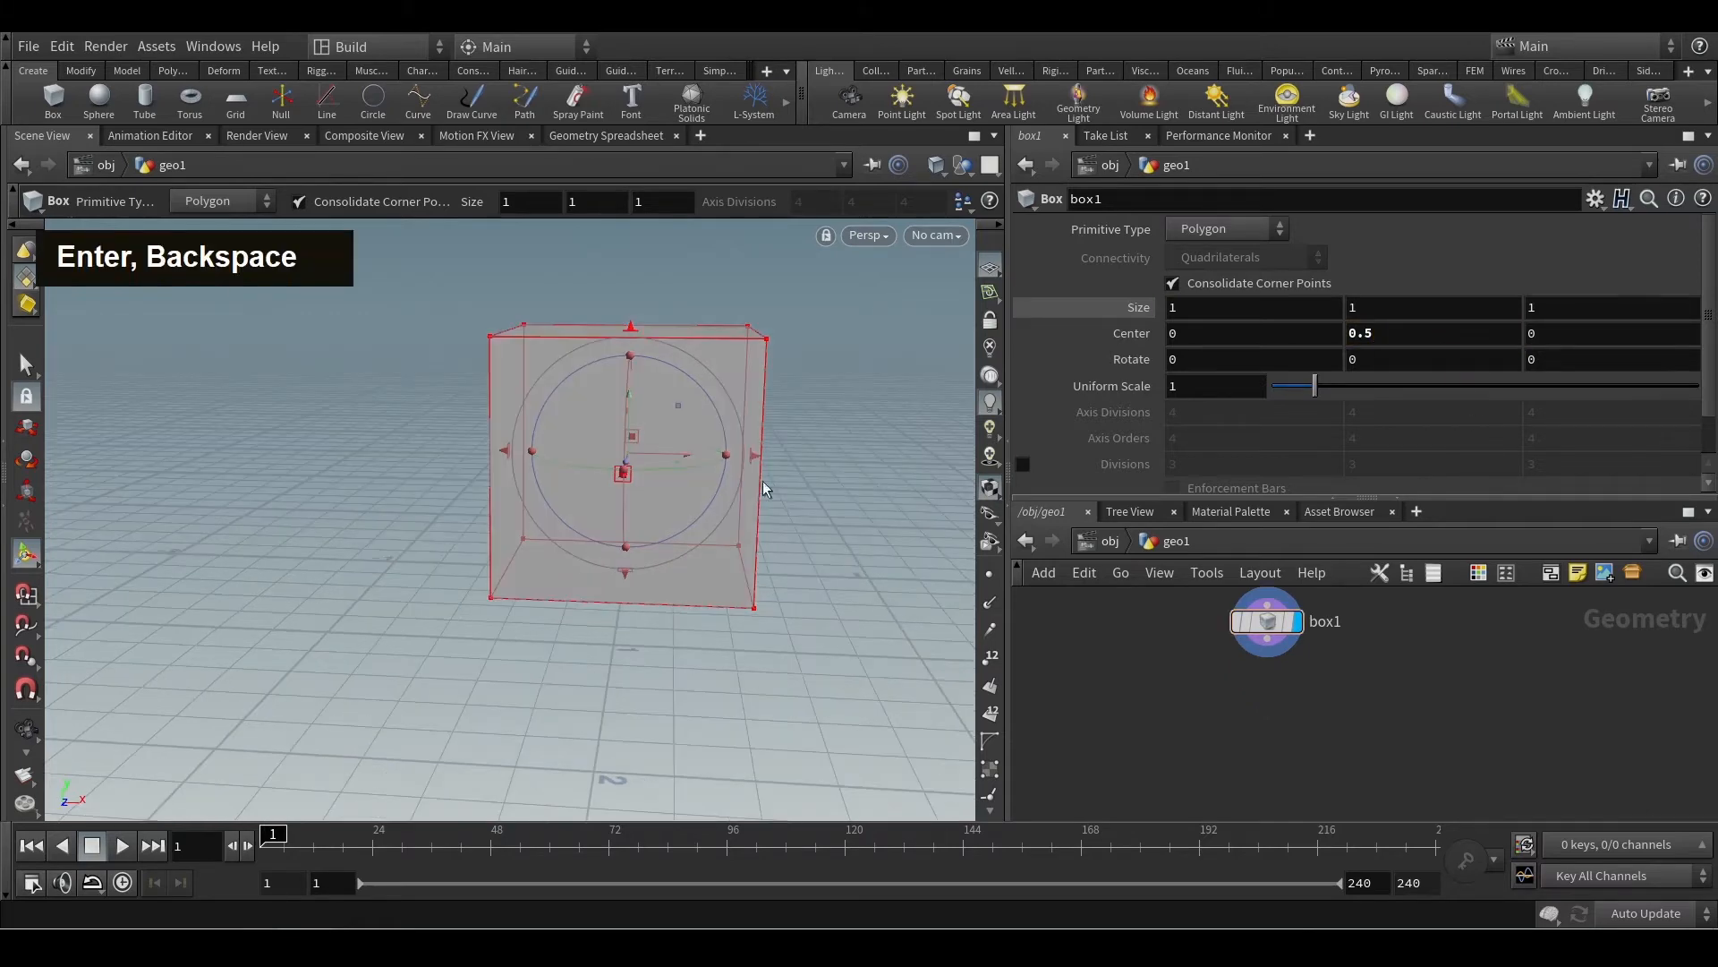
key(alt)
alt+drag(943, 480, 874, 483)
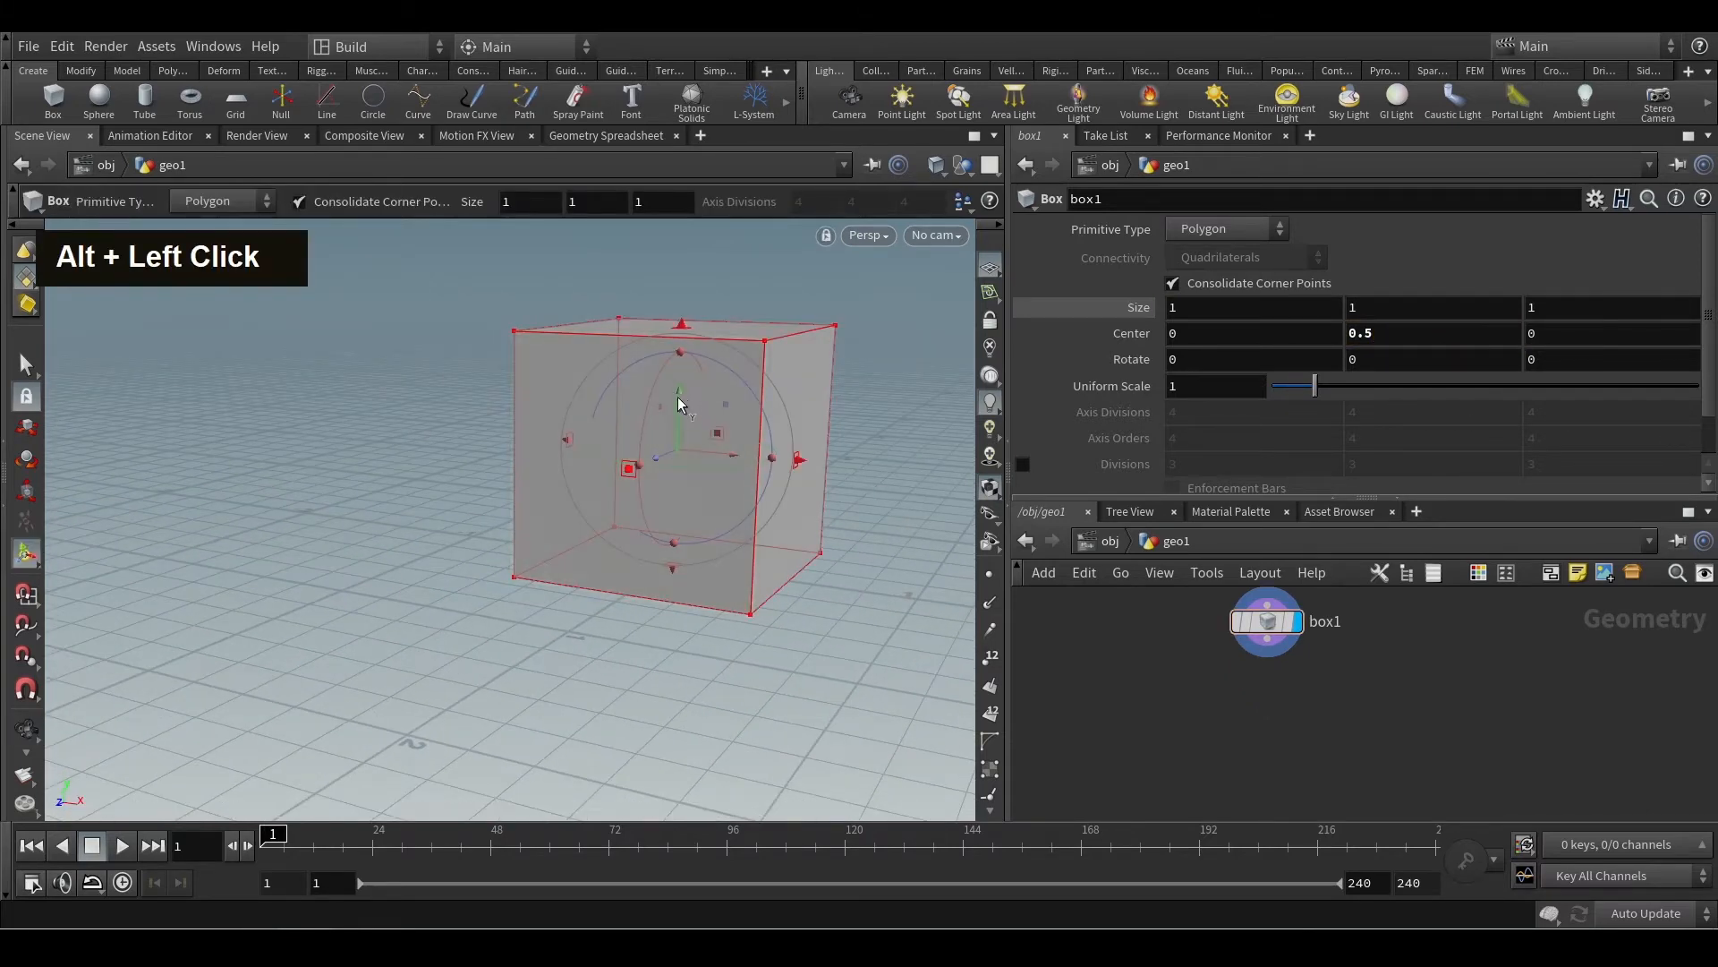
Step: Set the box's Center Y back to 0
double_click(1361, 333)
text(0)
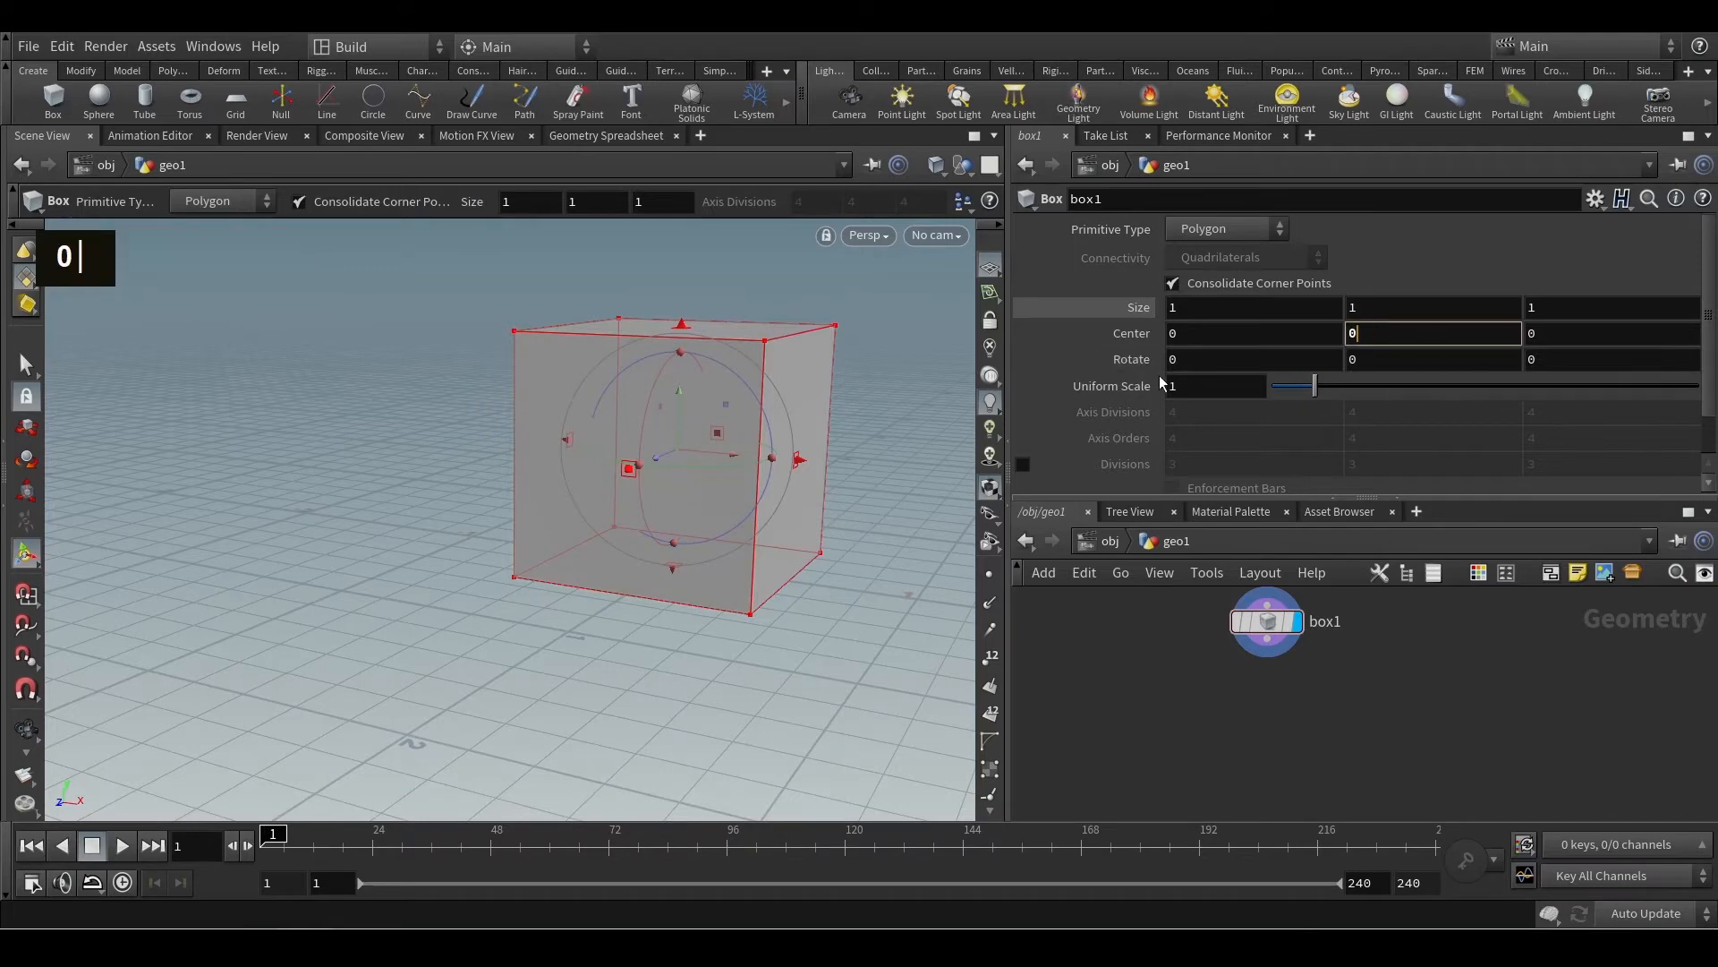
key(Return)
Step: Add a Transform node connected below the Box node and make it the displayed node
key(Tab)
text(tran)
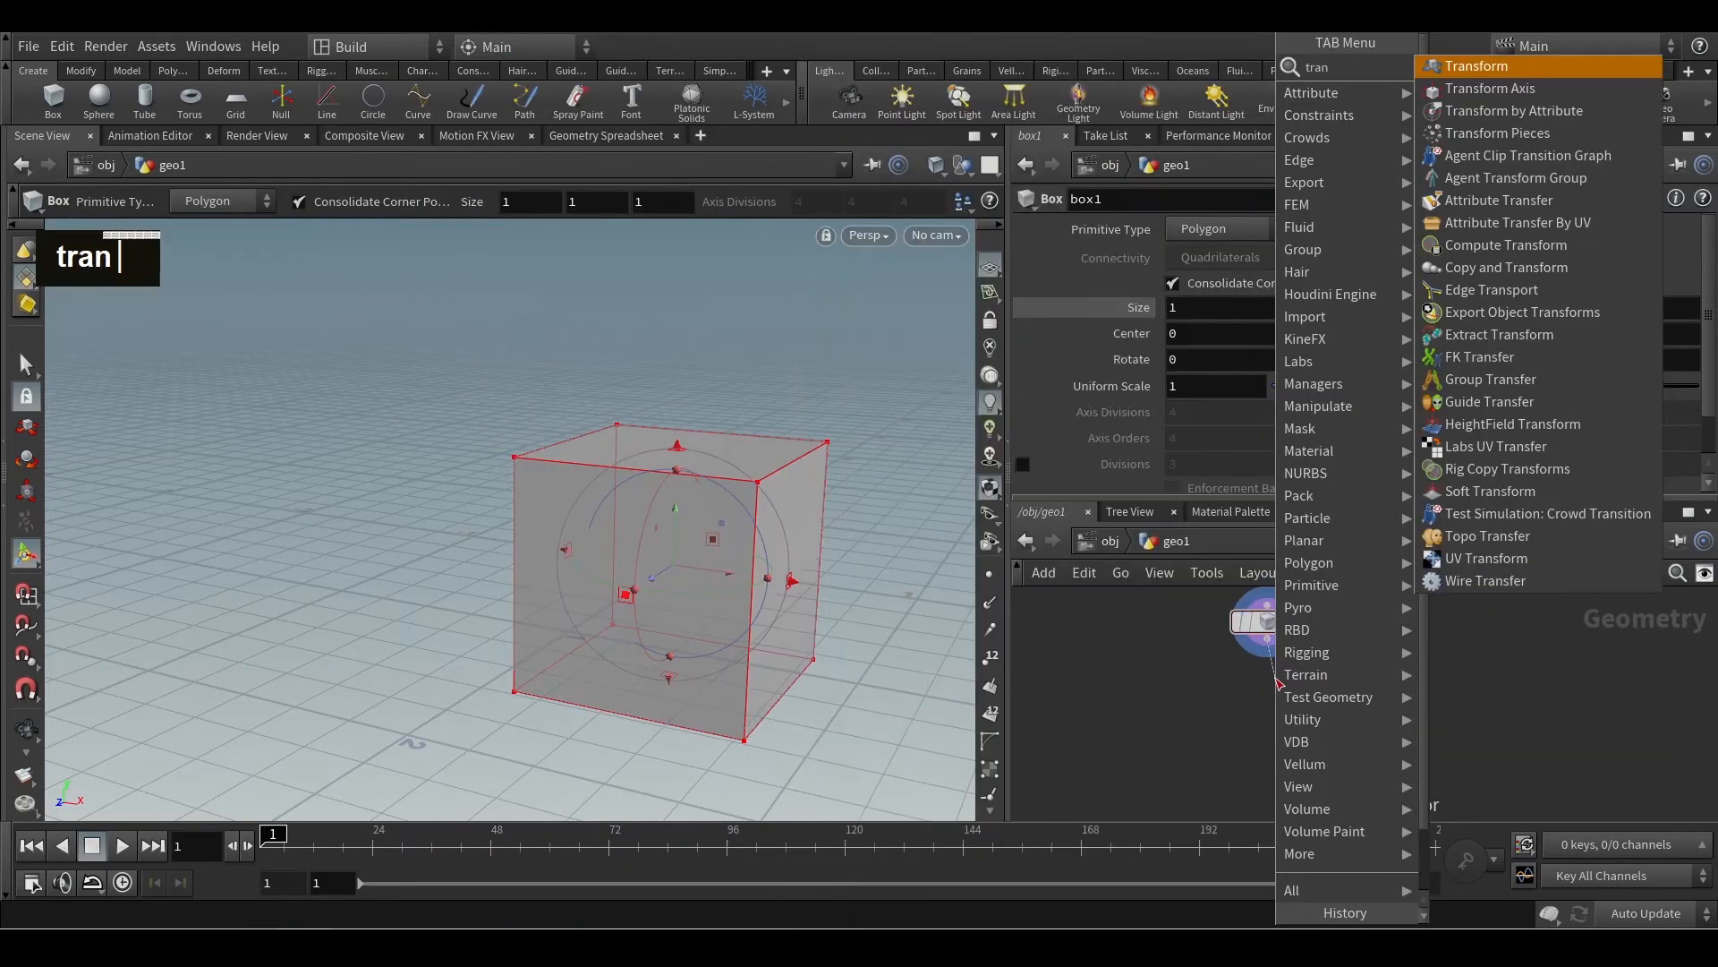
key(Return)
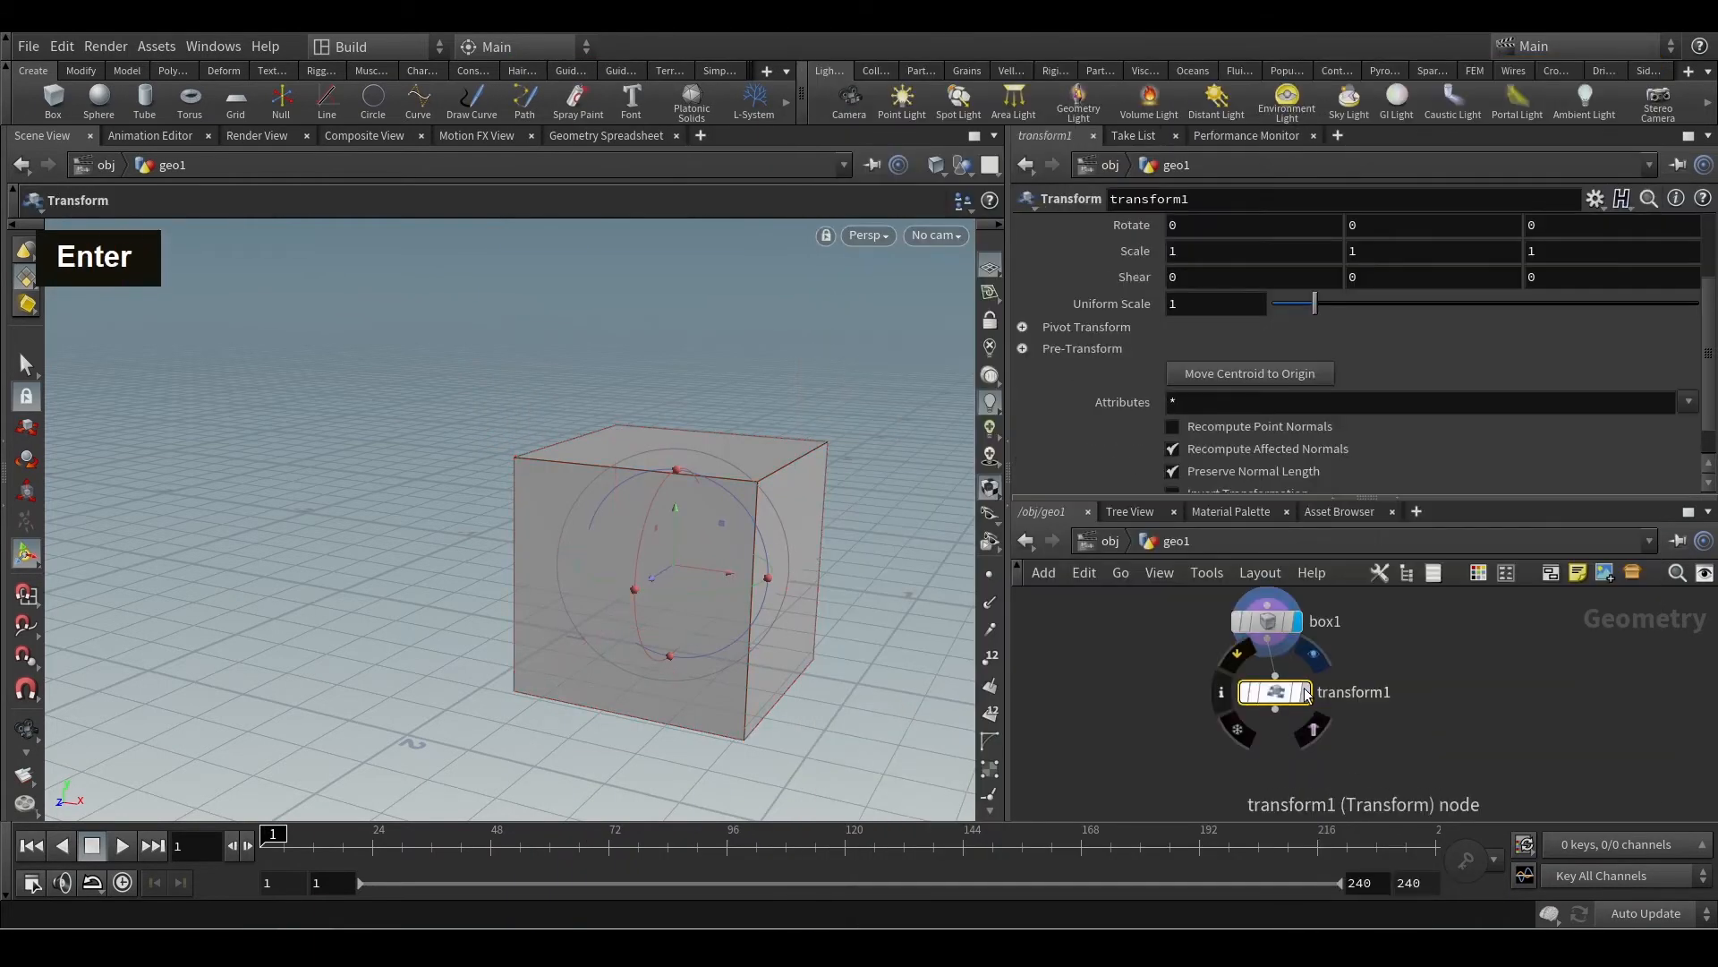
double_click(1276, 692)
Step: Expand the Transform node's pivot settings and lower Pivot Translate Y to about -0.41
scroll(1407, 388, down, 3)
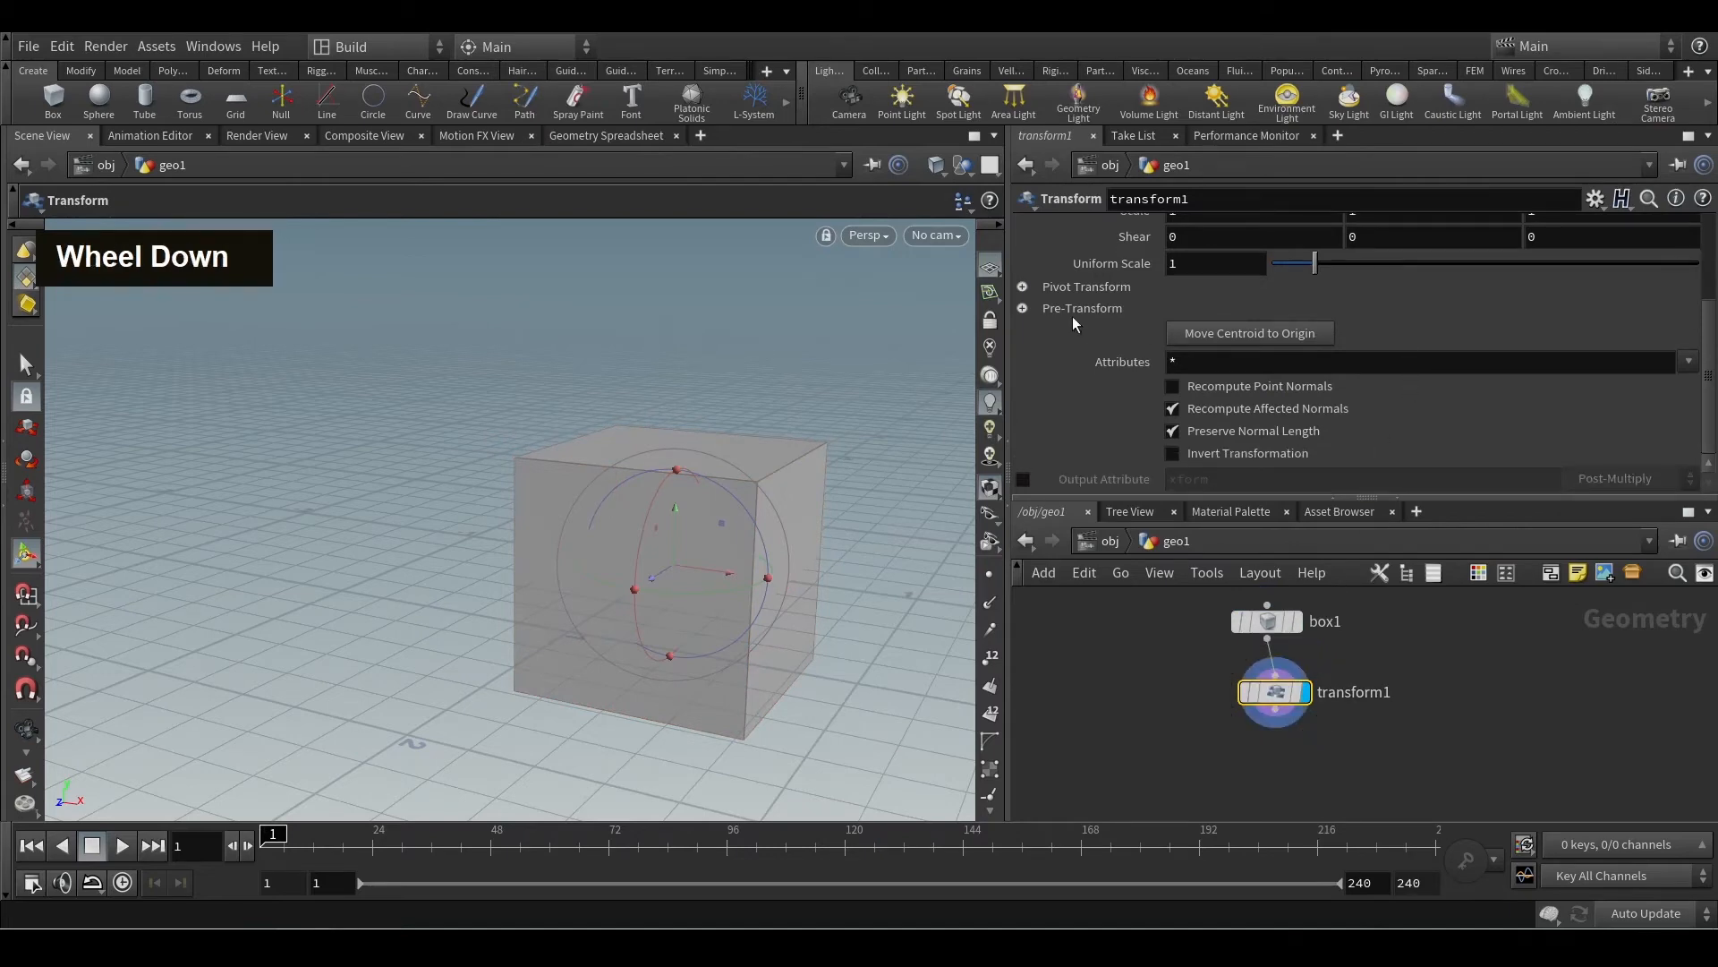
click(1023, 287)
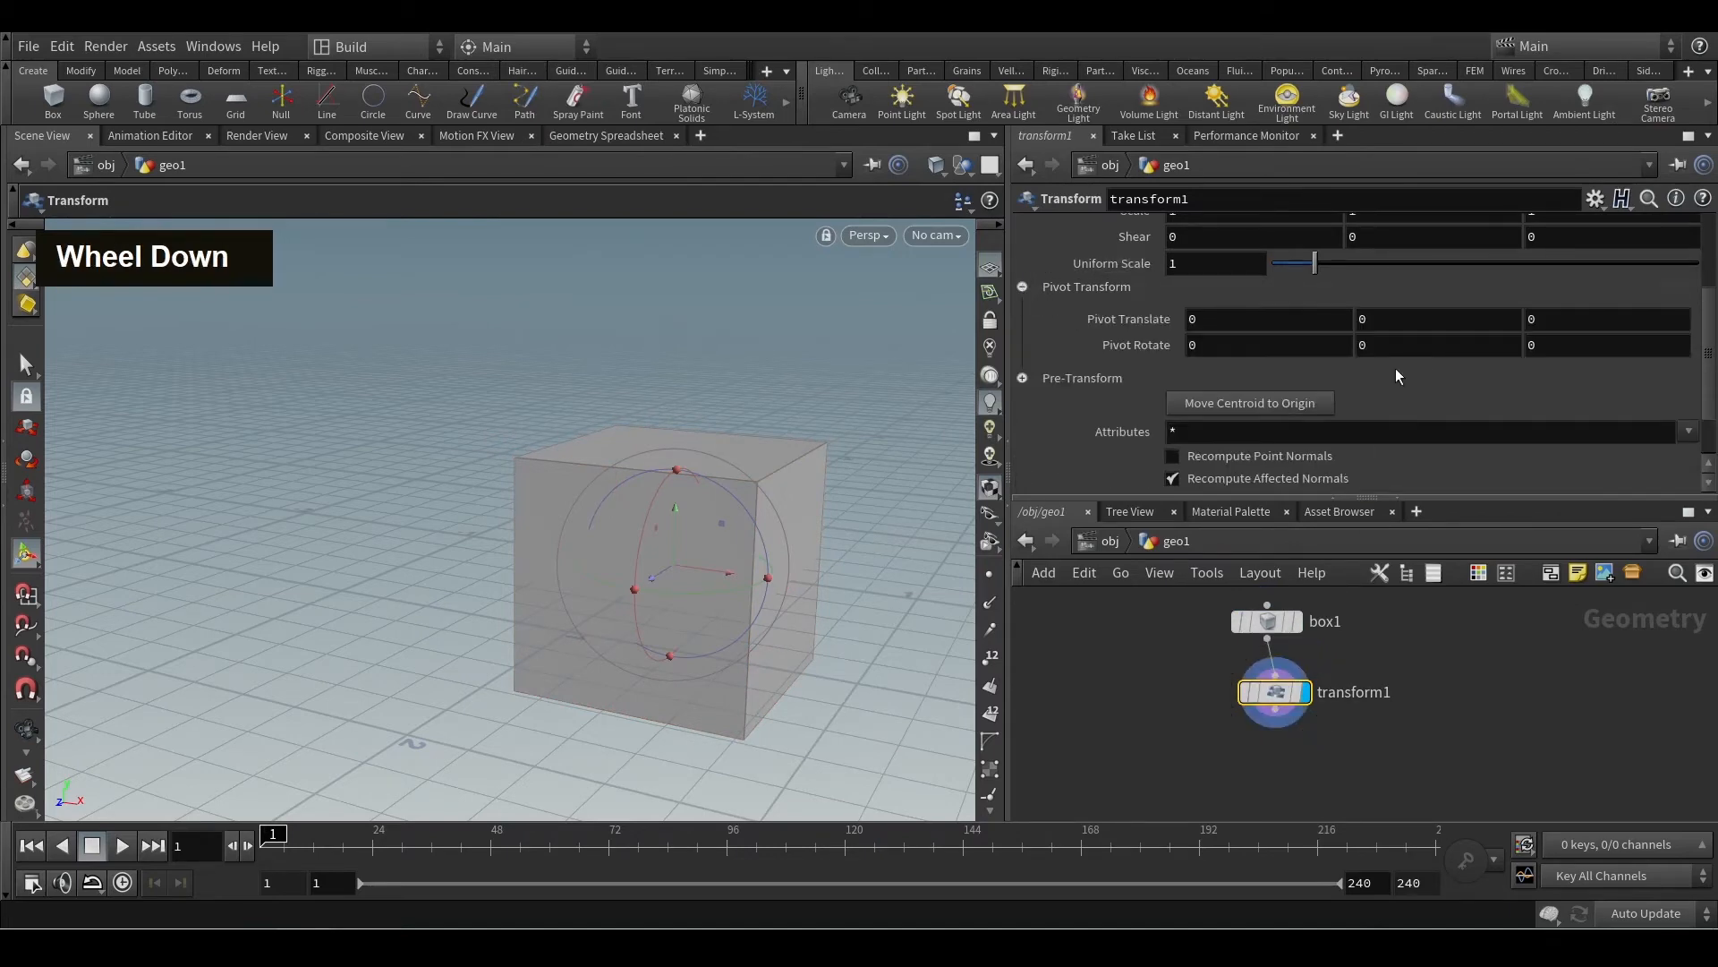
alt+drag(732, 484, 794, 549)
middle_drag(1406, 355, 1713, 336)
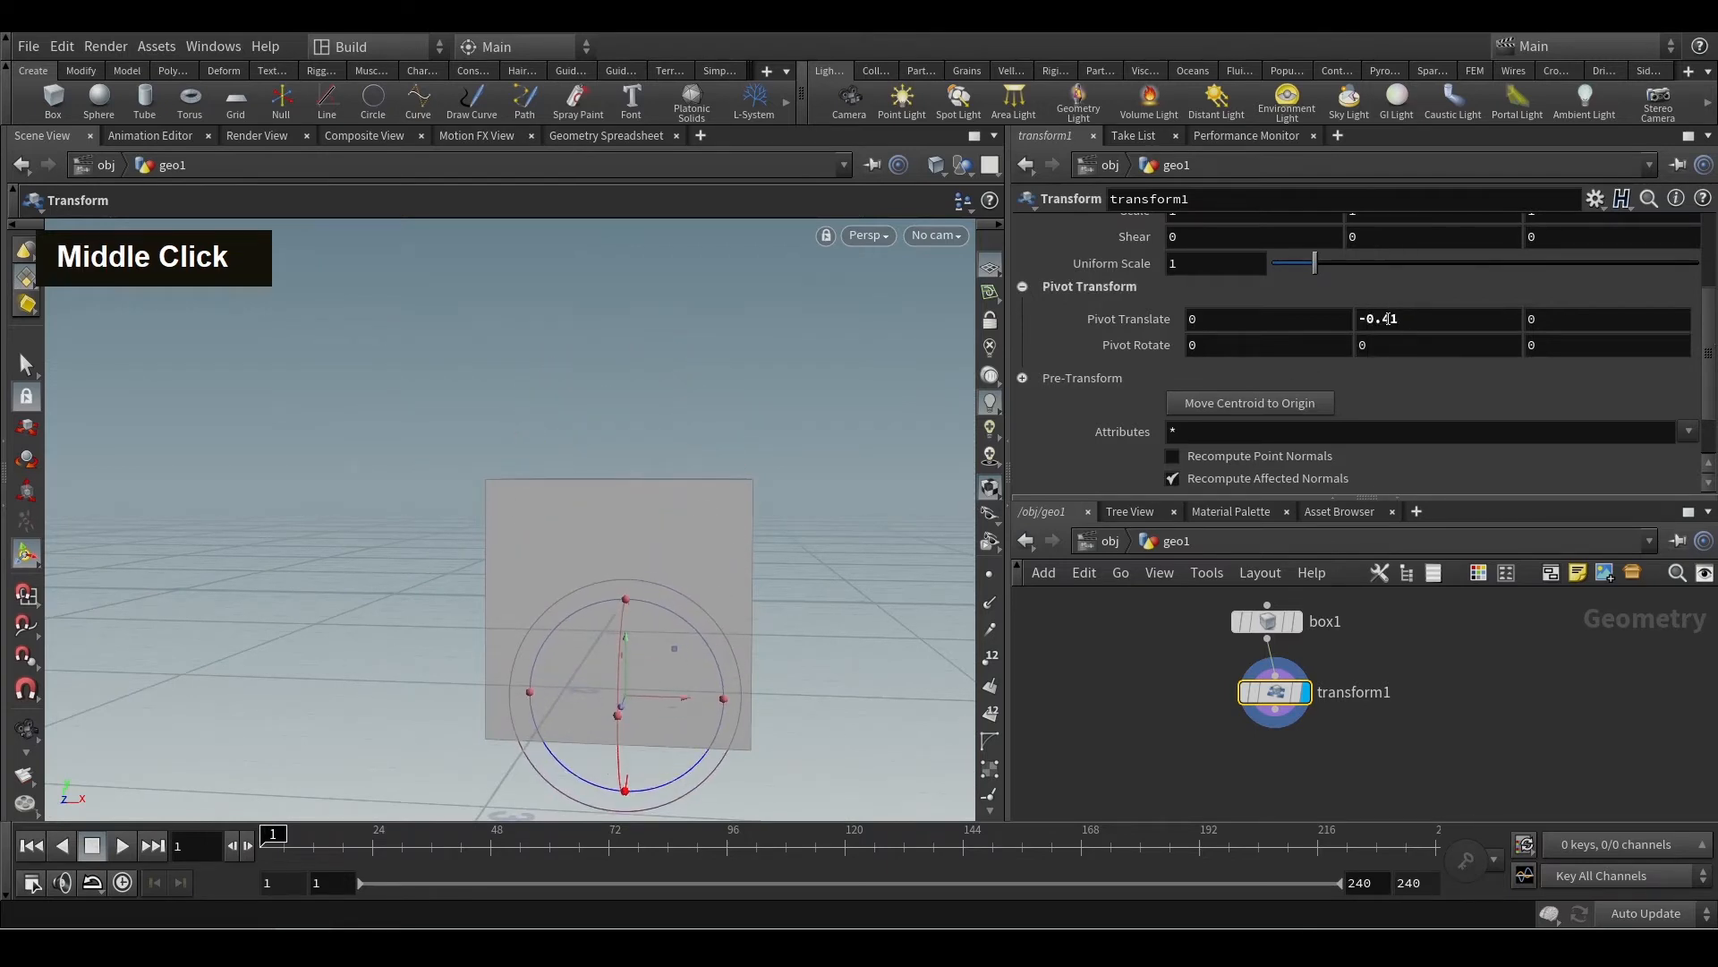
alt+drag(663, 617, 617, 637)
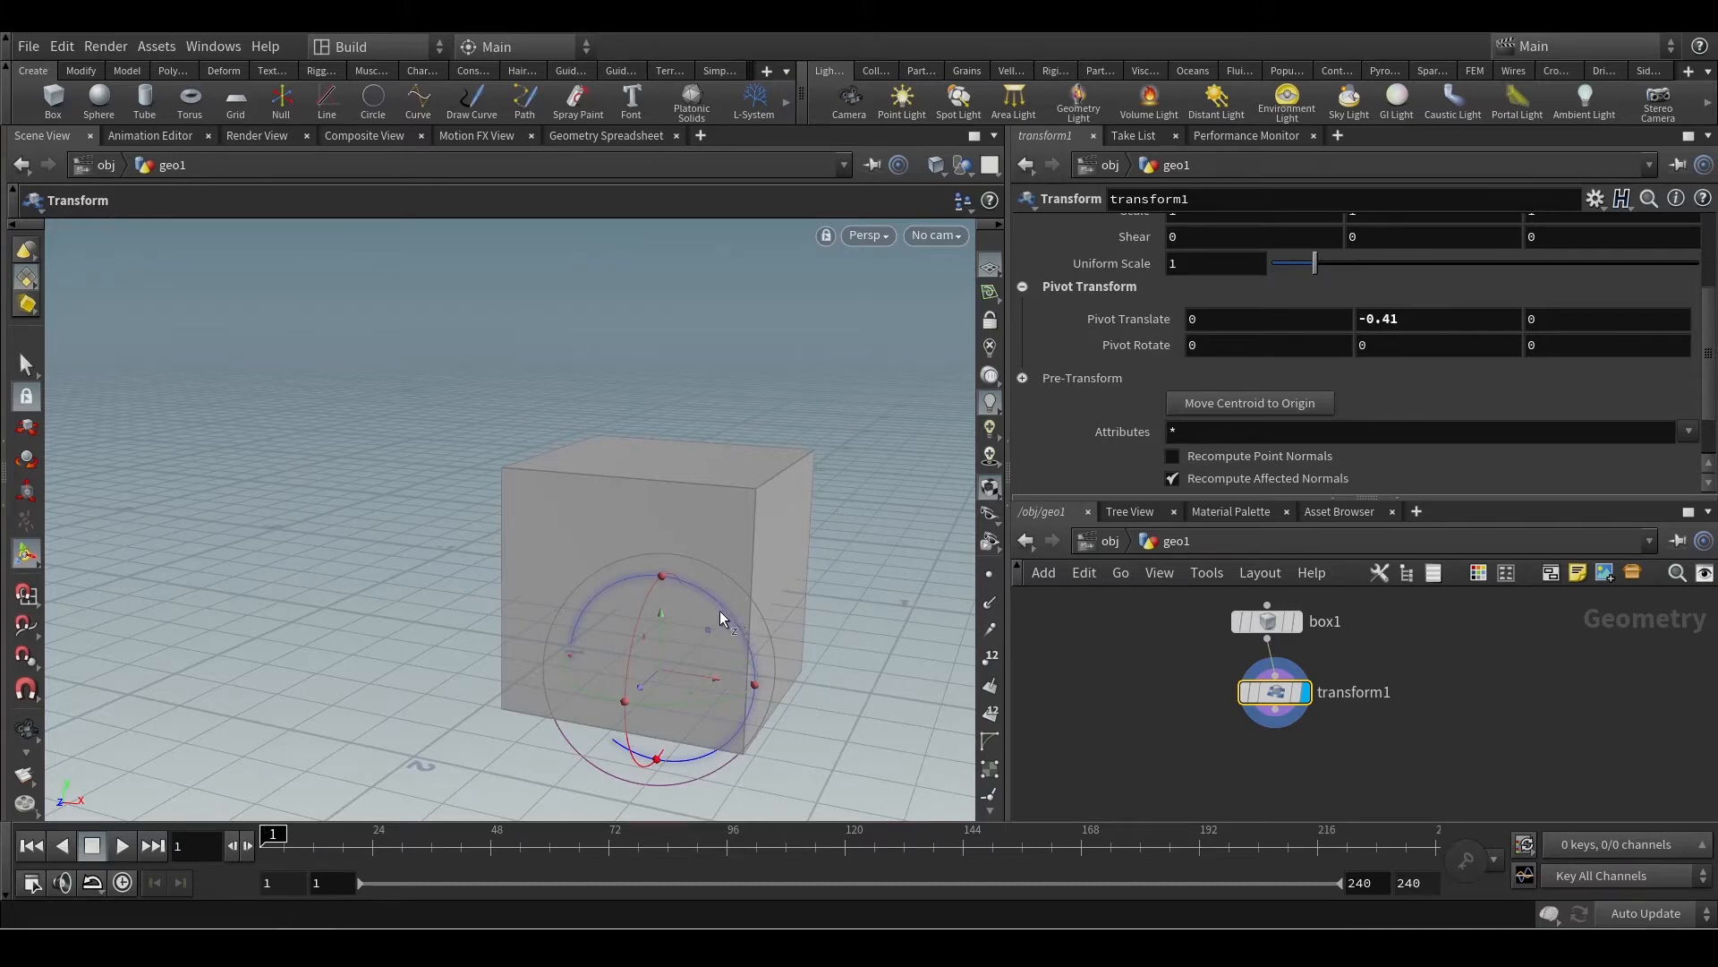
Step: Move the detached pivot handle to the box's bottom edge, at about -0.004, -0.5, 0.068, and return to the perspective view
key(Insert)
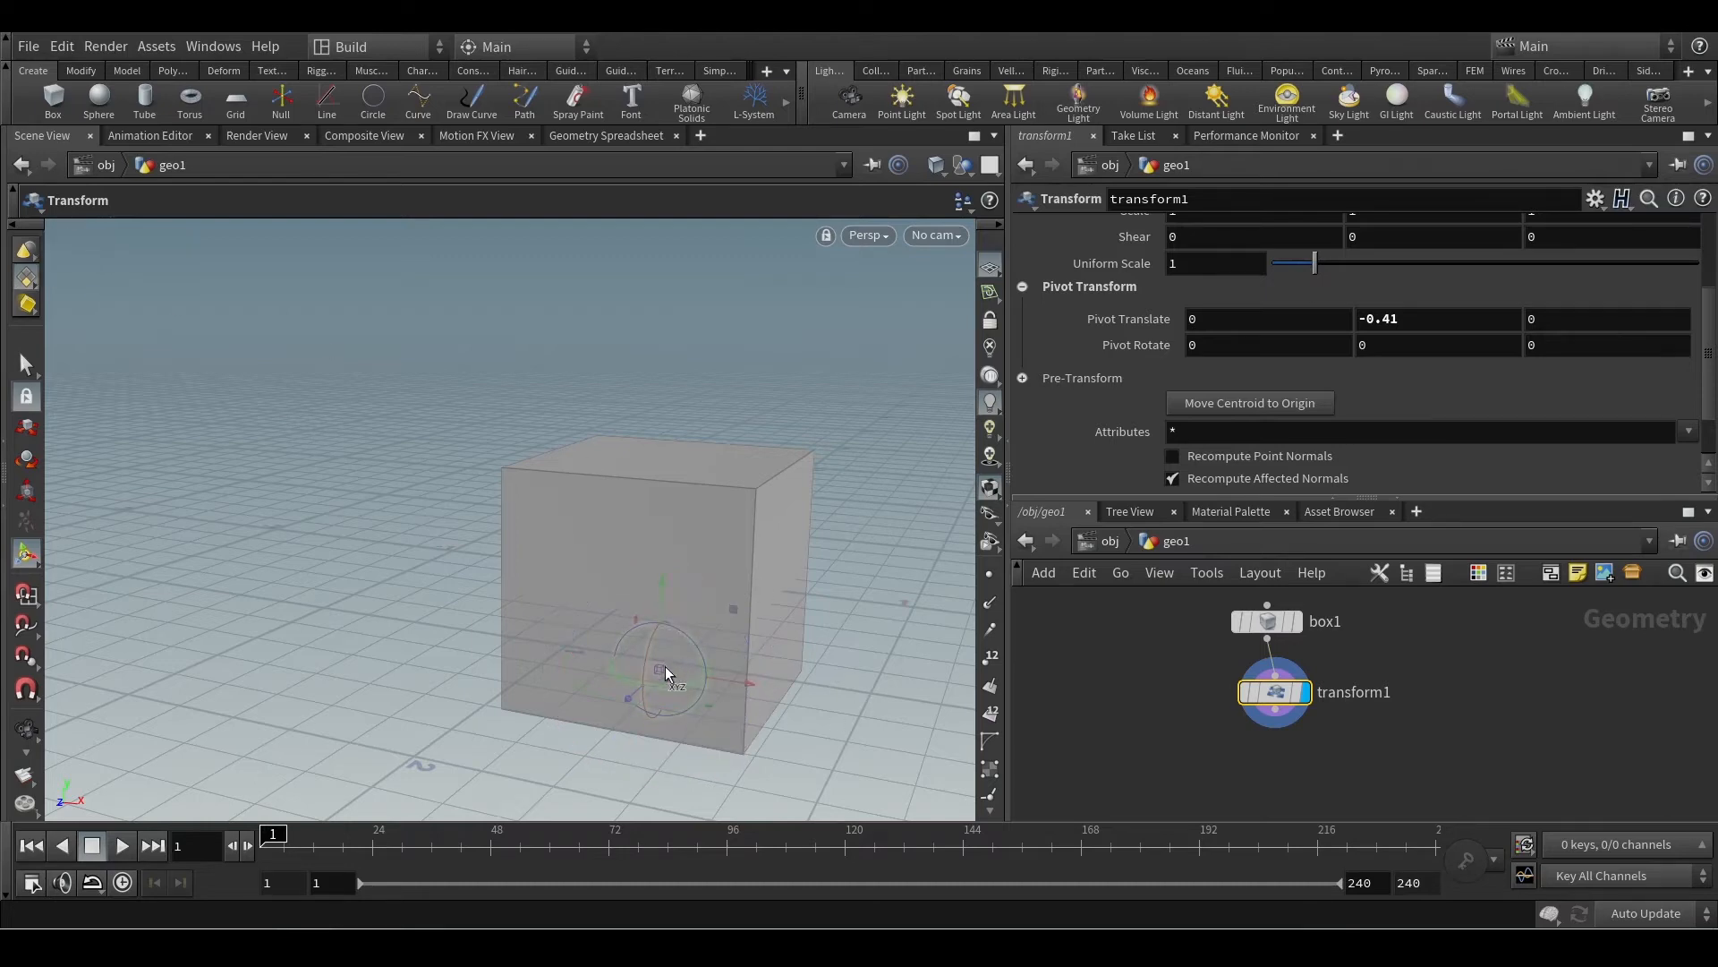
drag(664, 668, 716, 714)
key(ctrl+z)
key(ctrl+z)
key(ctrl+z)
drag(551, 587, 556, 548)
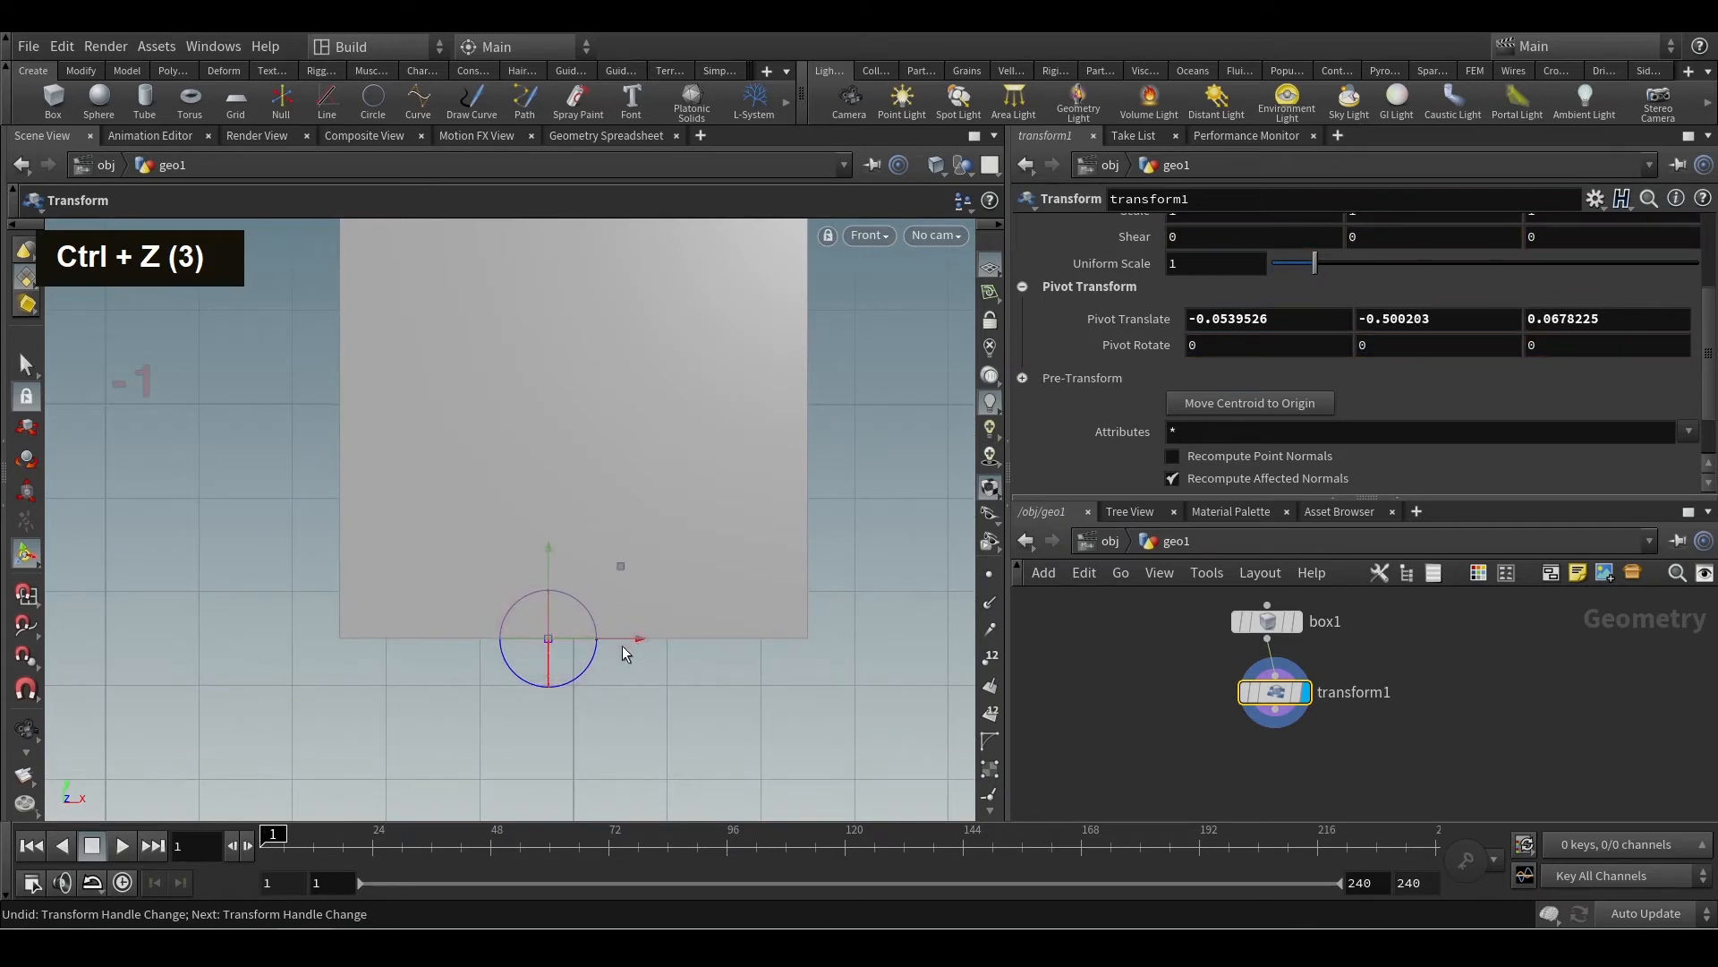
click(869, 235)
mouse_move(921, 279)
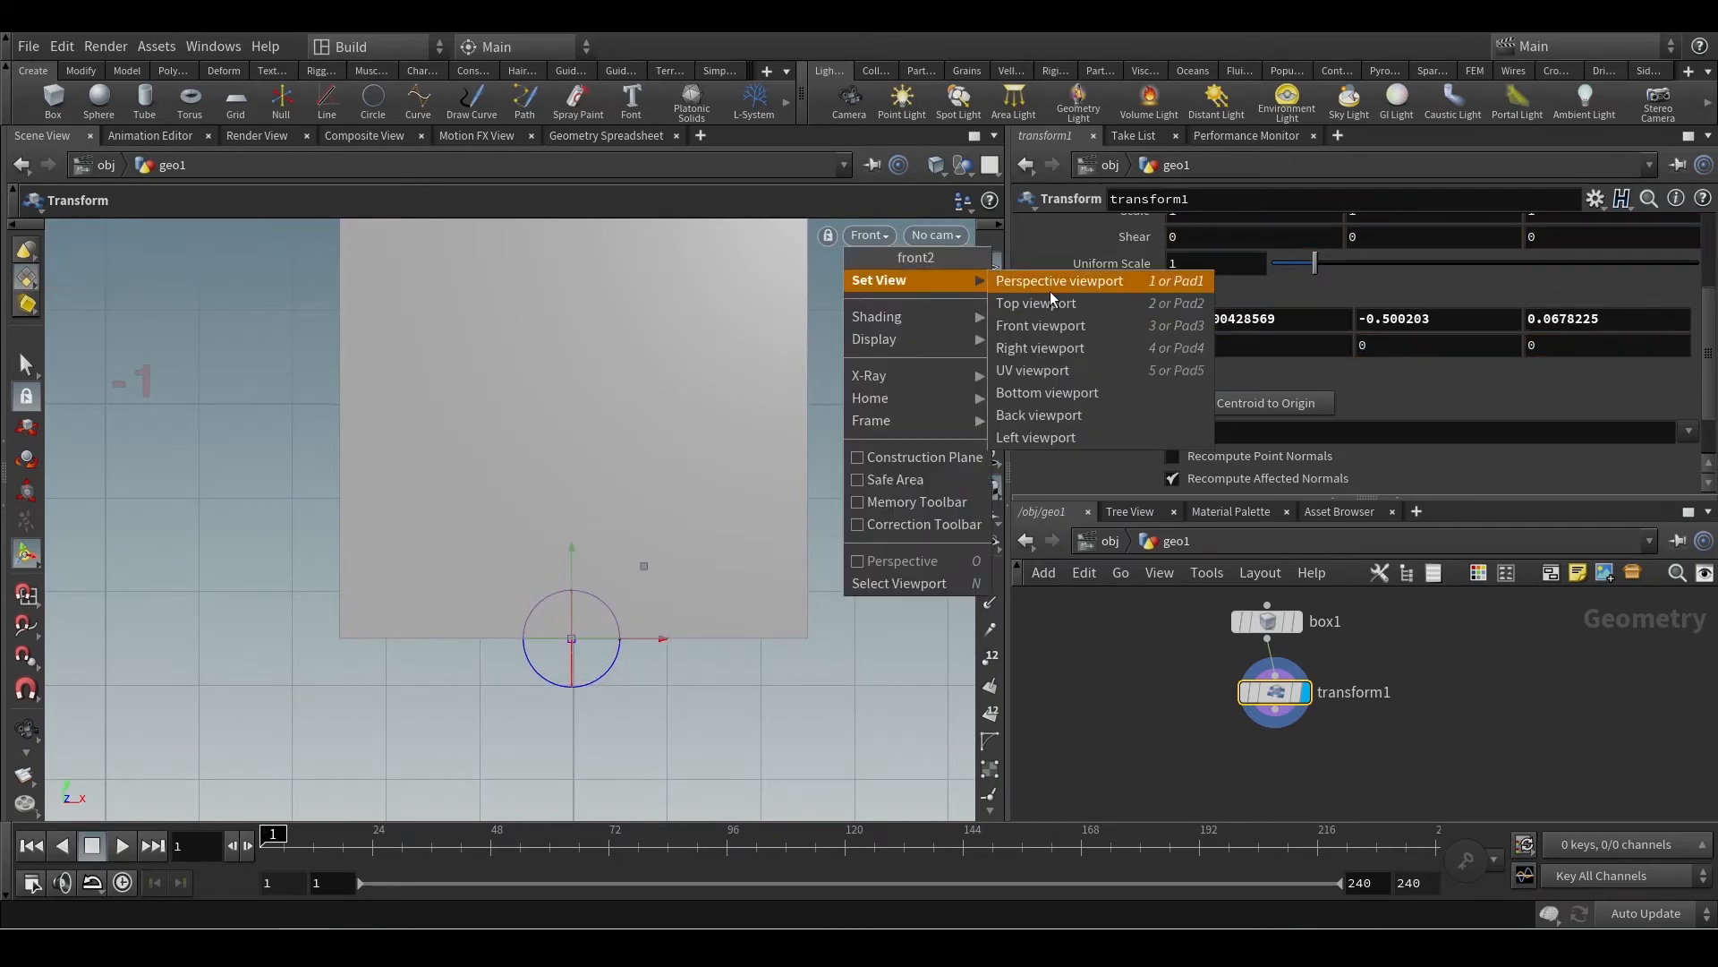
click(1049, 288)
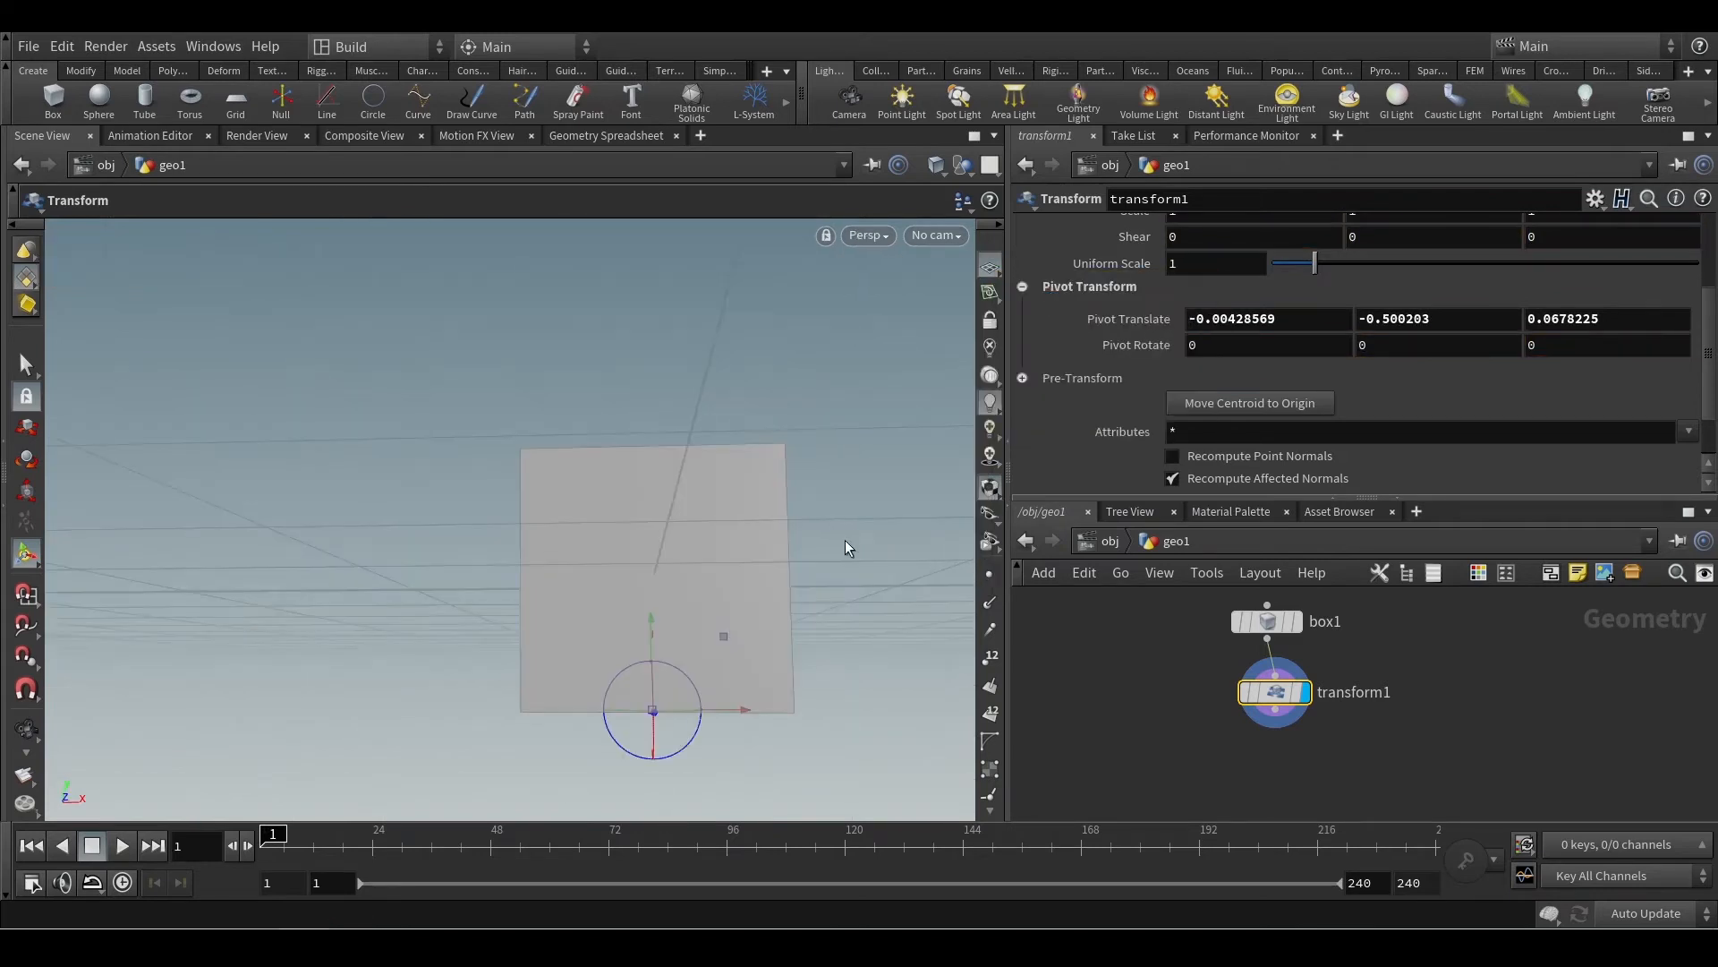
Step: Reattach the pivot handle and raise the box along Y above the grid
key(Insert)
alt+drag(376, 644, 840, 691)
key(ctrl+z)
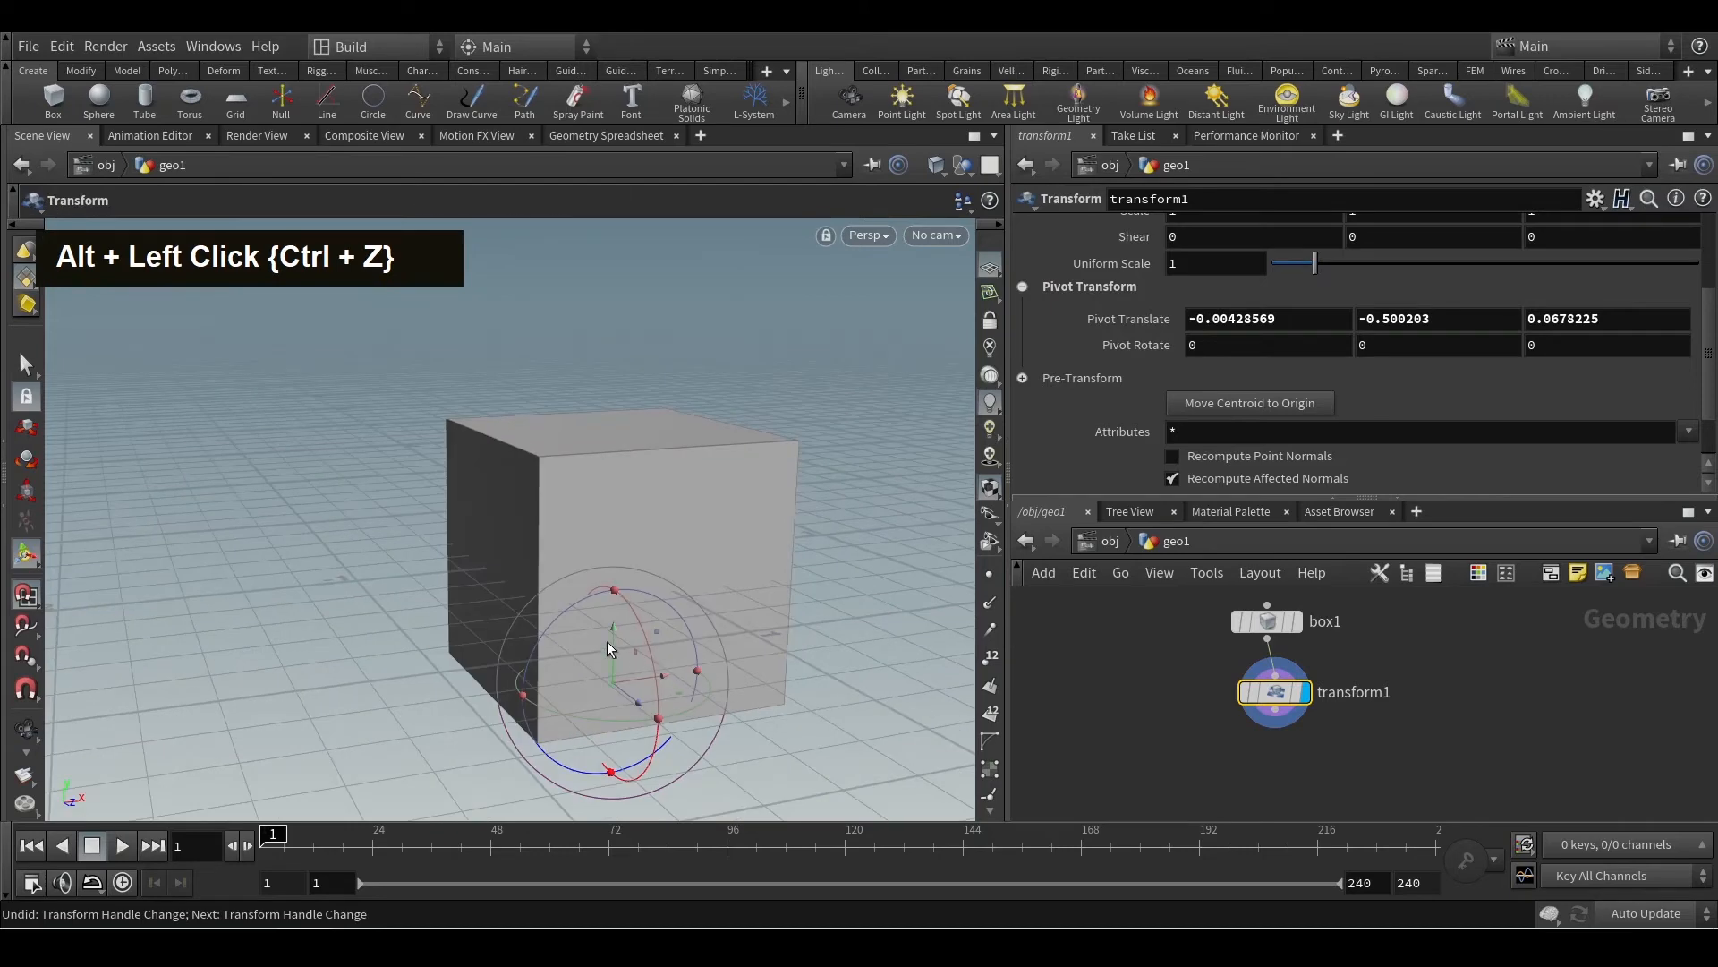
drag(614, 632, 621, 446)
alt+drag(889, 616, 771, 633)
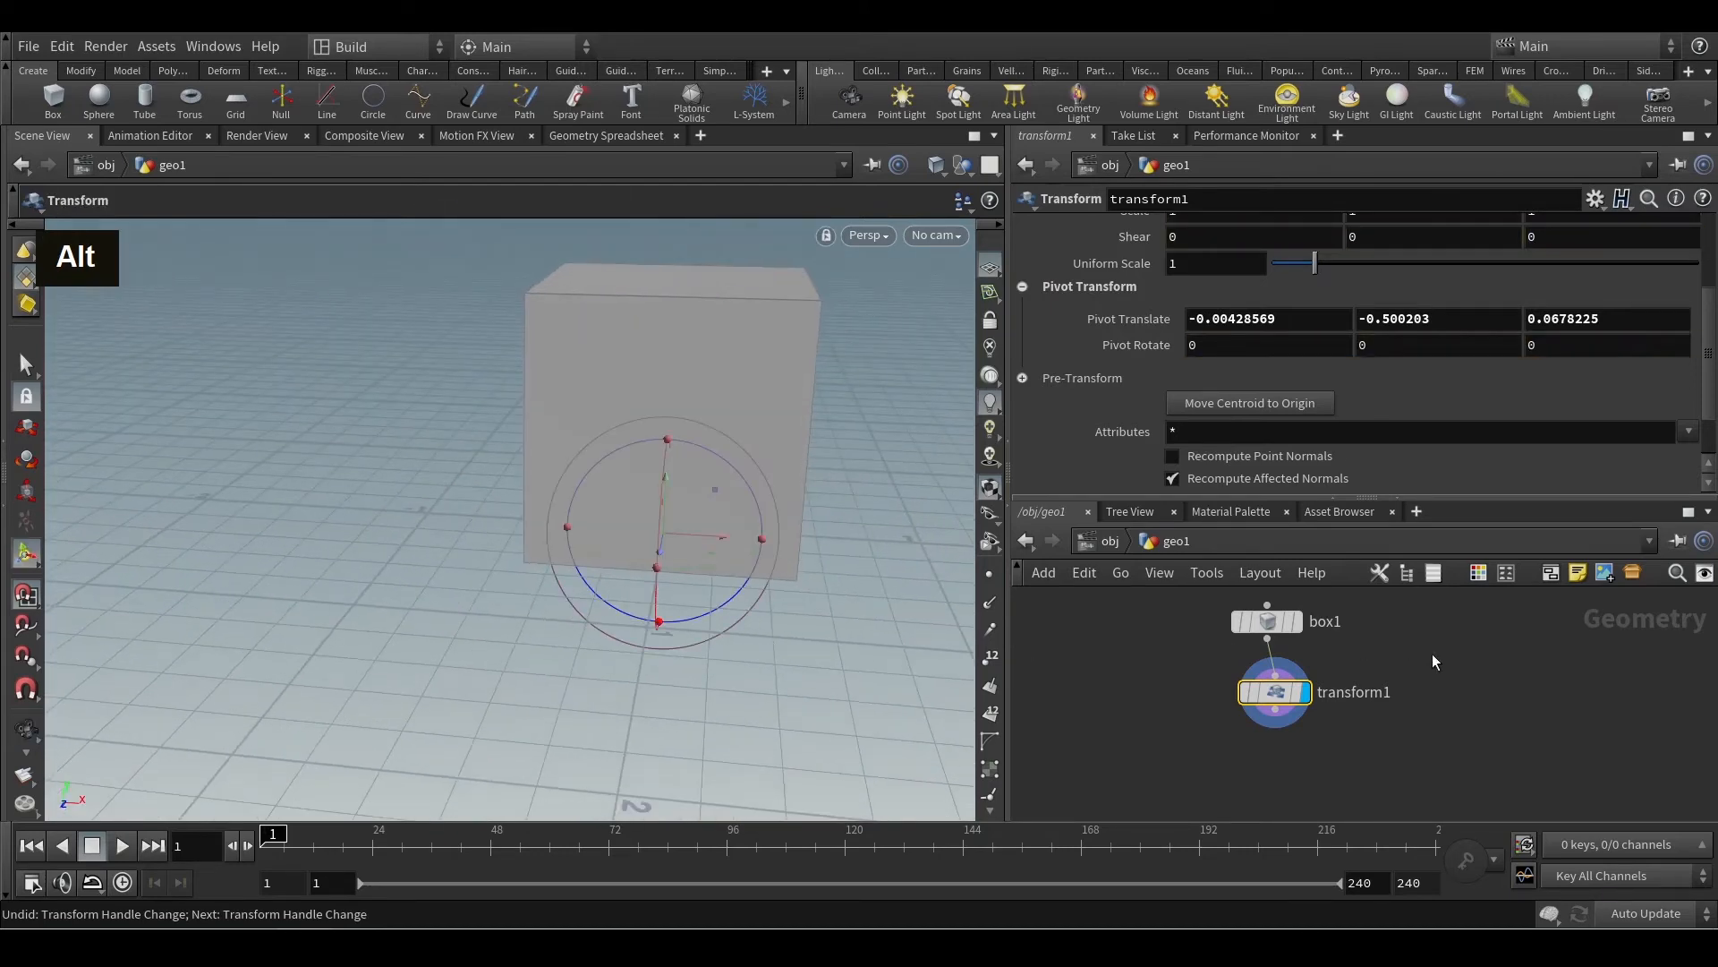
Step: Delete the Transform node, leaving only the Box node in the network
drag(1432, 654, 1020, 766)
key(Delete)
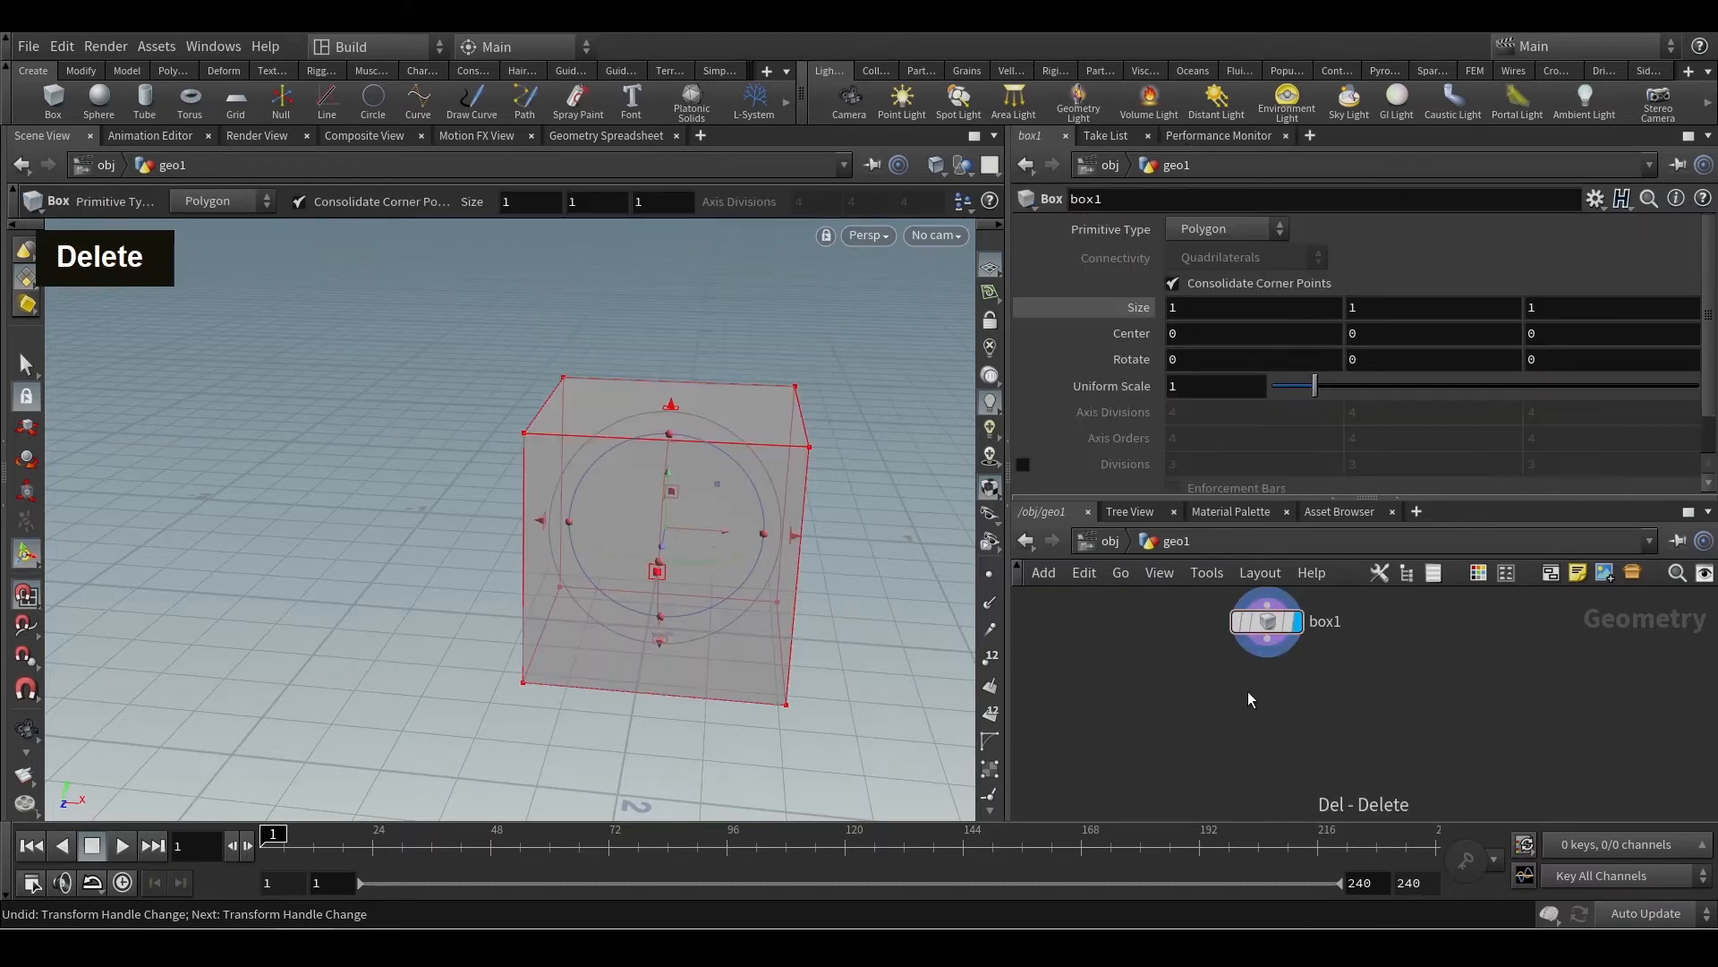
alt+drag(858, 550, 851, 602)
key(Return)
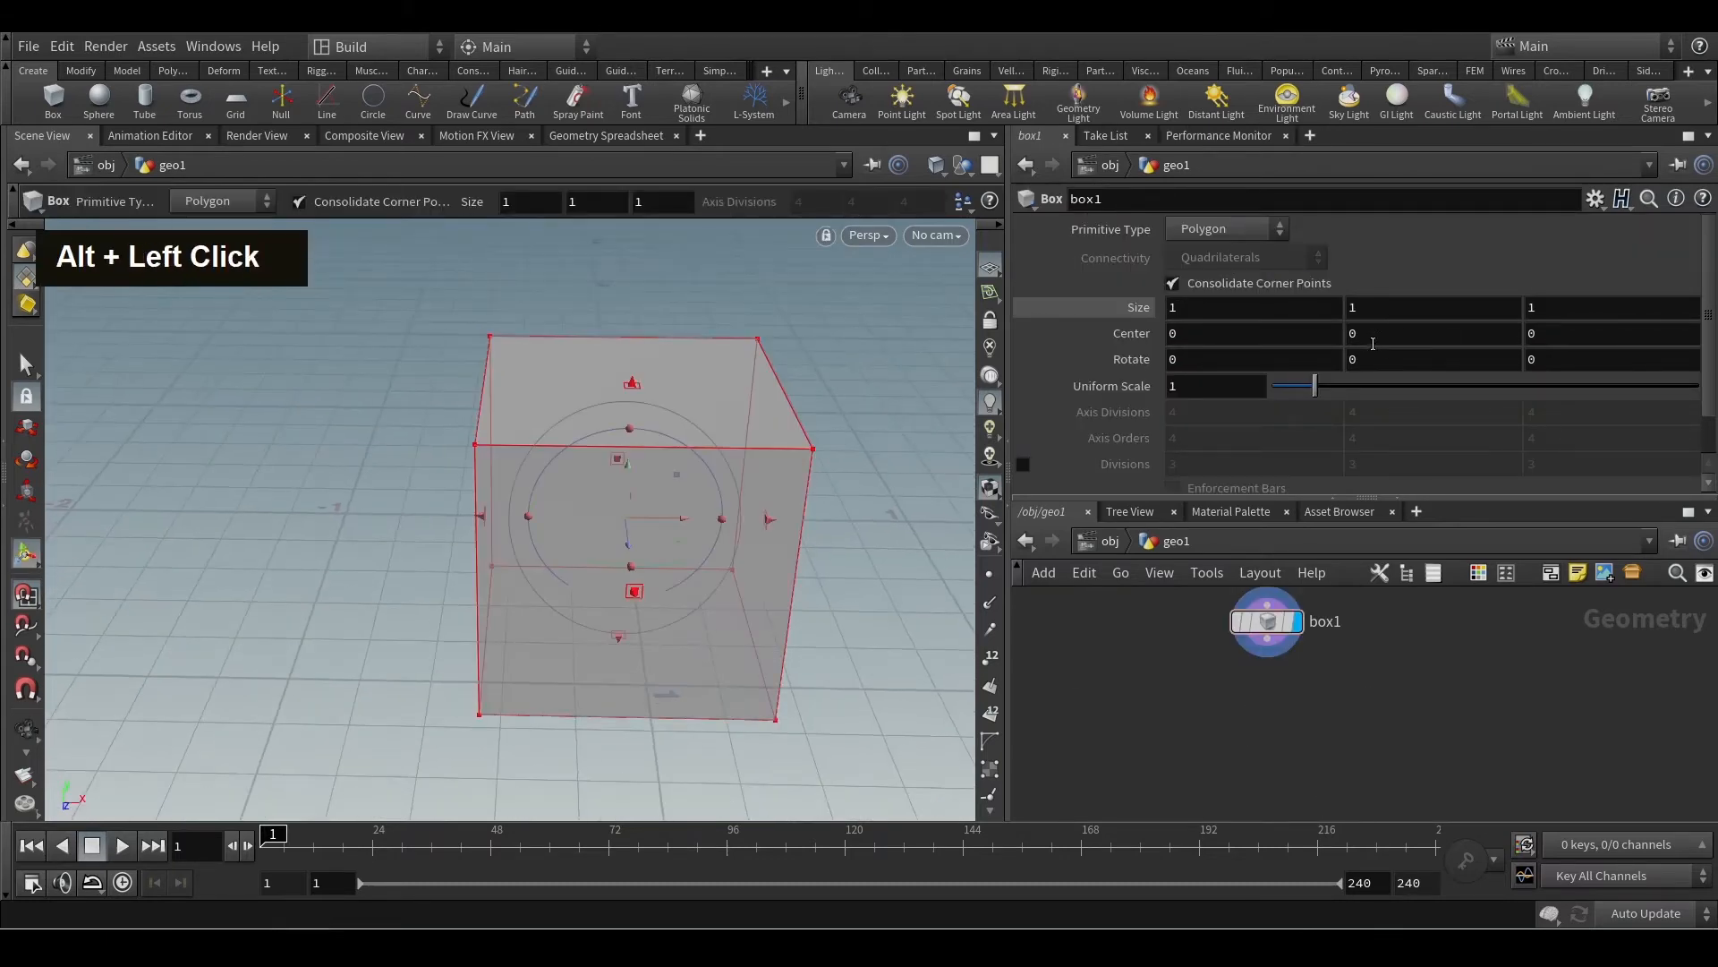
Step: Set the box's Center Y to 0.5 and enlarge its Size to 2.4 on all three axes
text(.5)
key(Return)
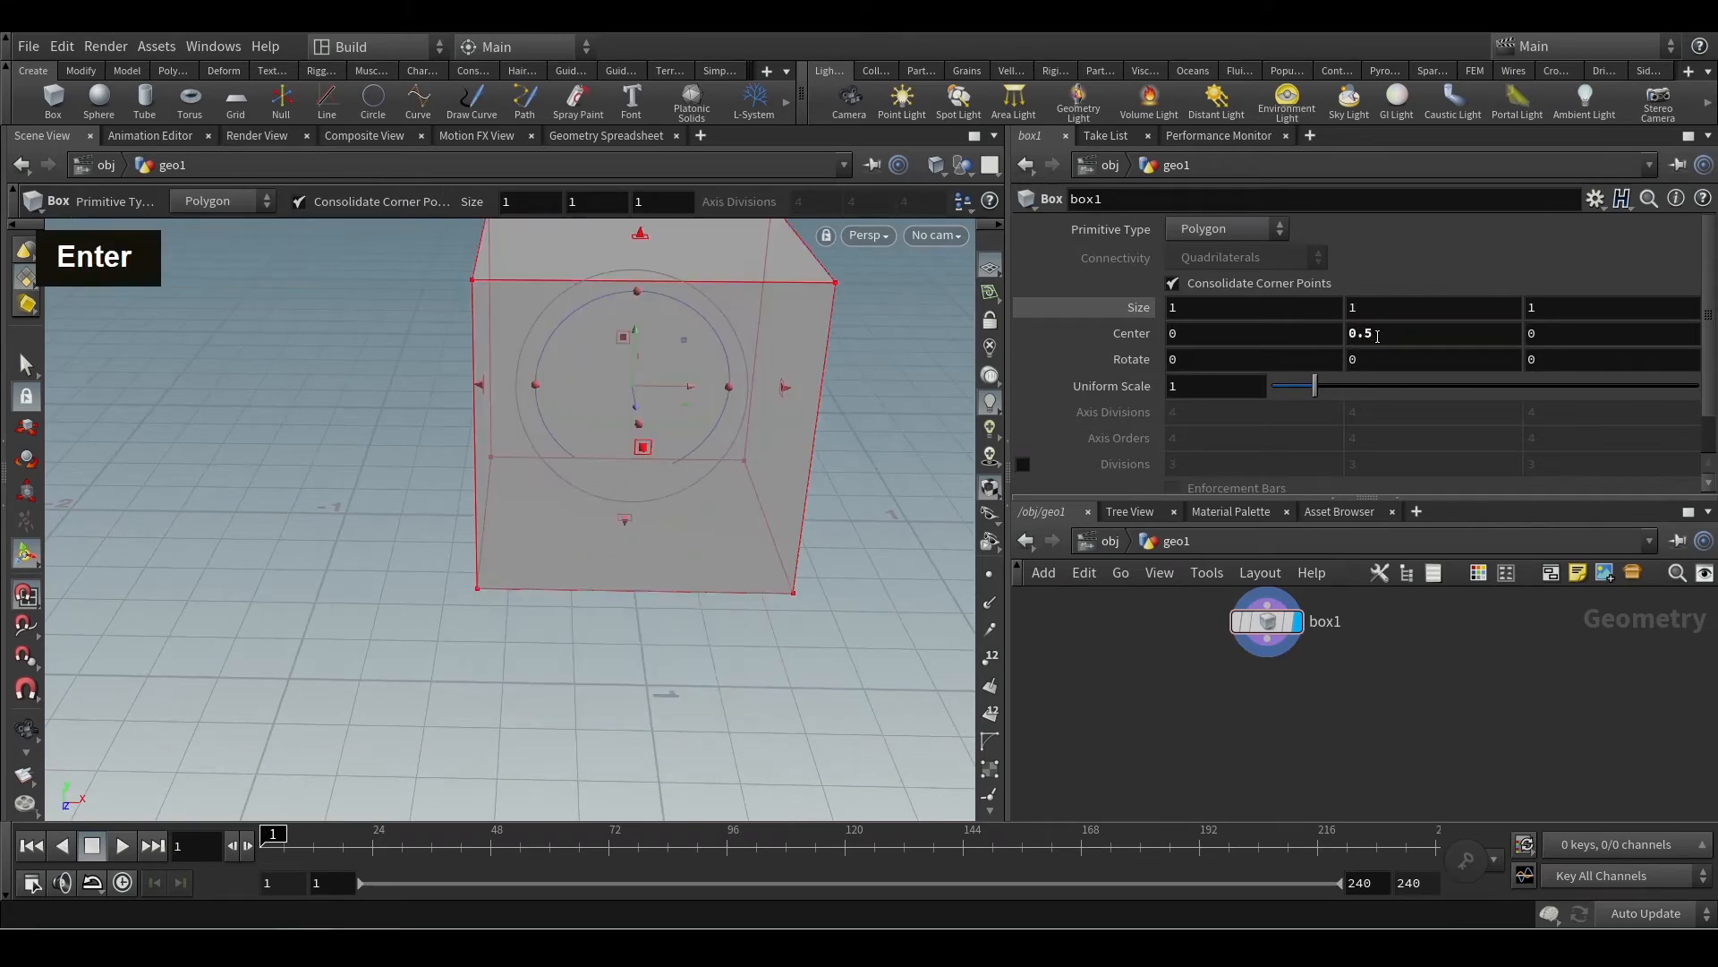
alt+scroll(725, 582, down, 3)
middle_drag(1127, 307, 1277, 322)
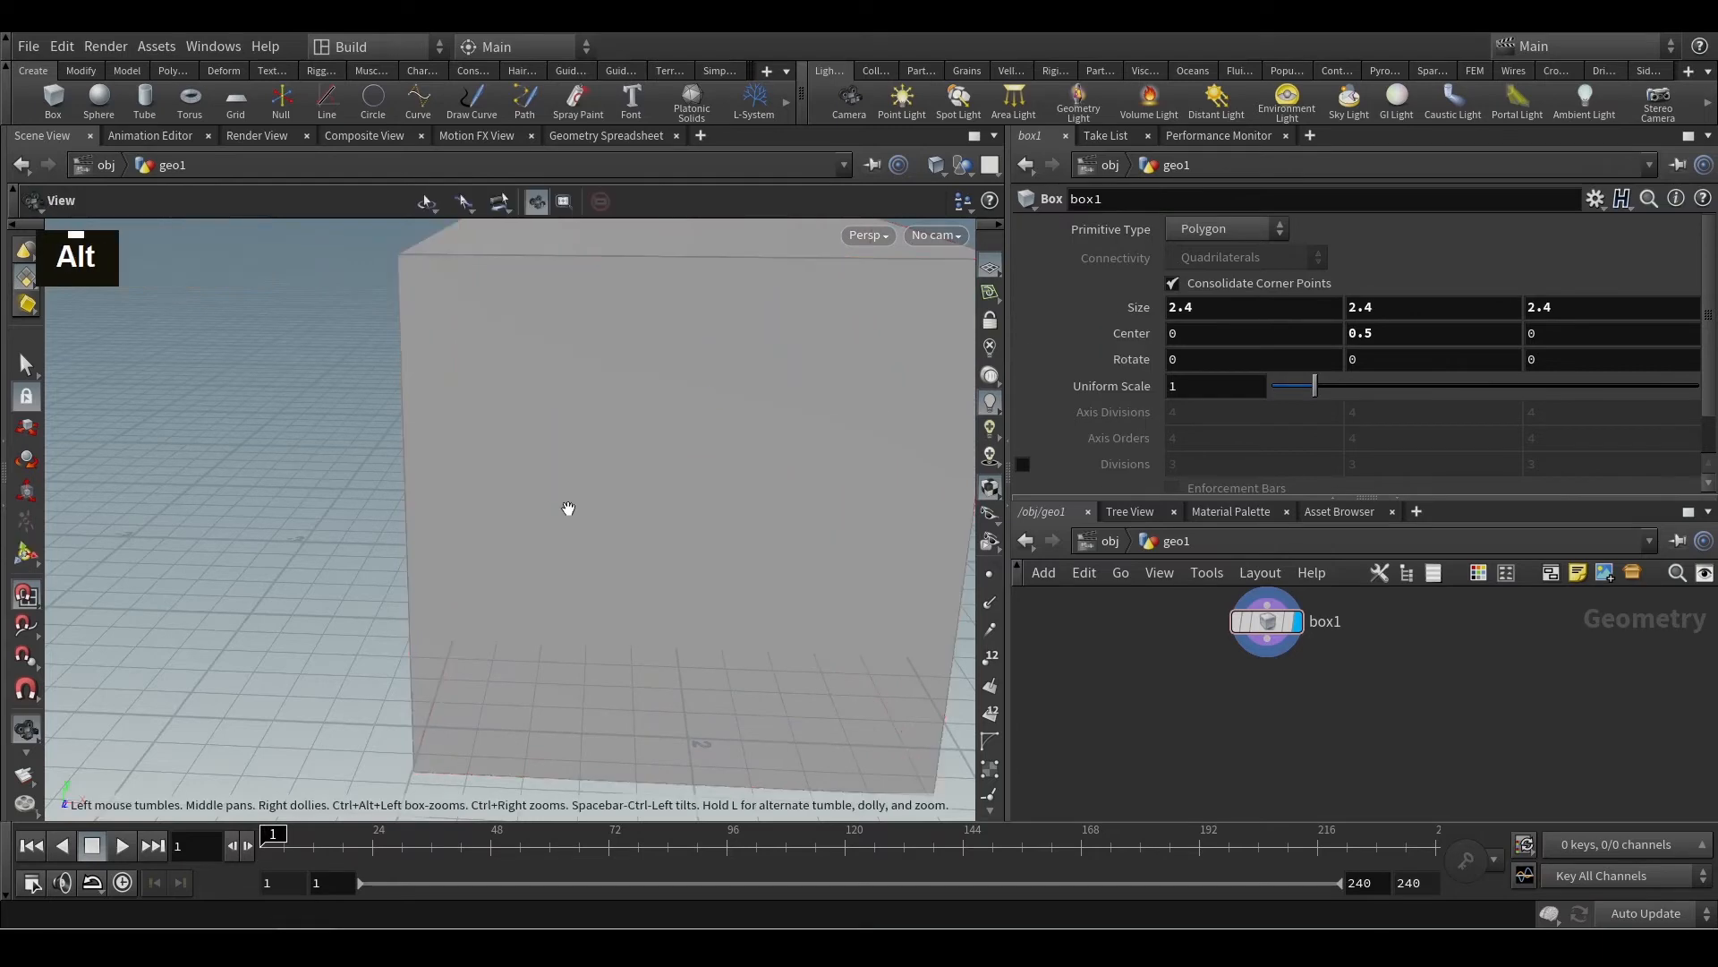
alt+drag(567, 510, 583, 479)
alt+scroll(695, 536, down, 3)
alt+drag(695, 536, 712, 593)
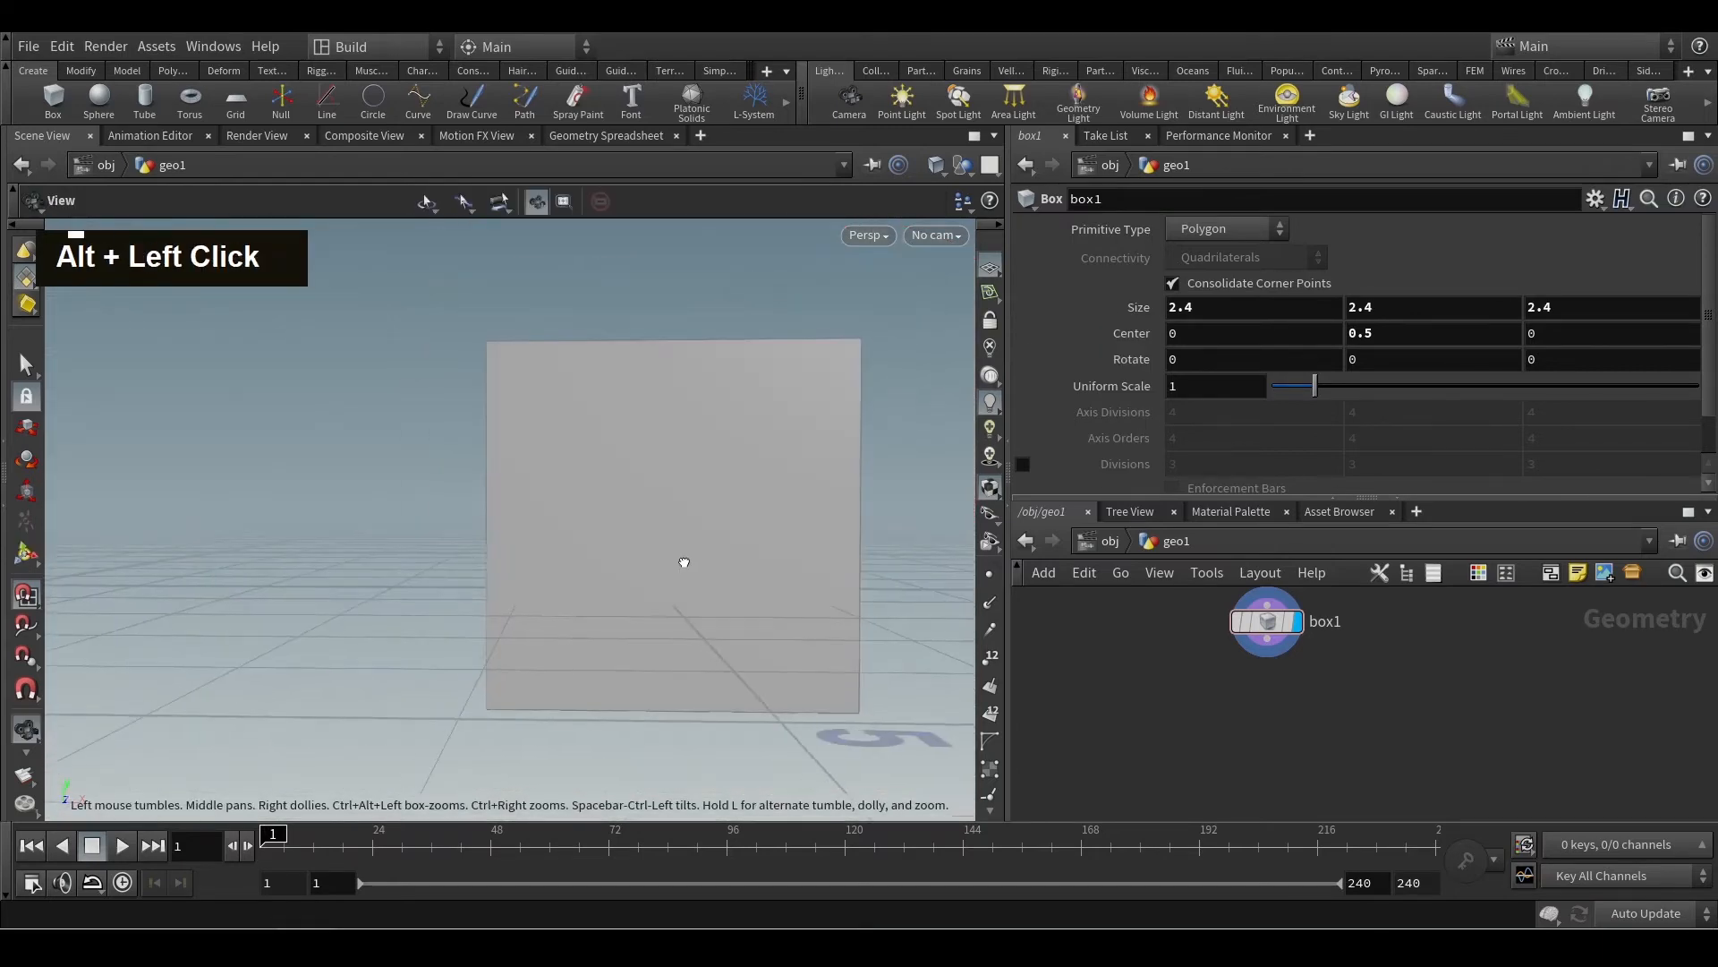
Step: Raise the enlarged box along Y with the viewport handle to a Center Y of about 1.22
key(Return)
drag(659, 489, 655, 380)
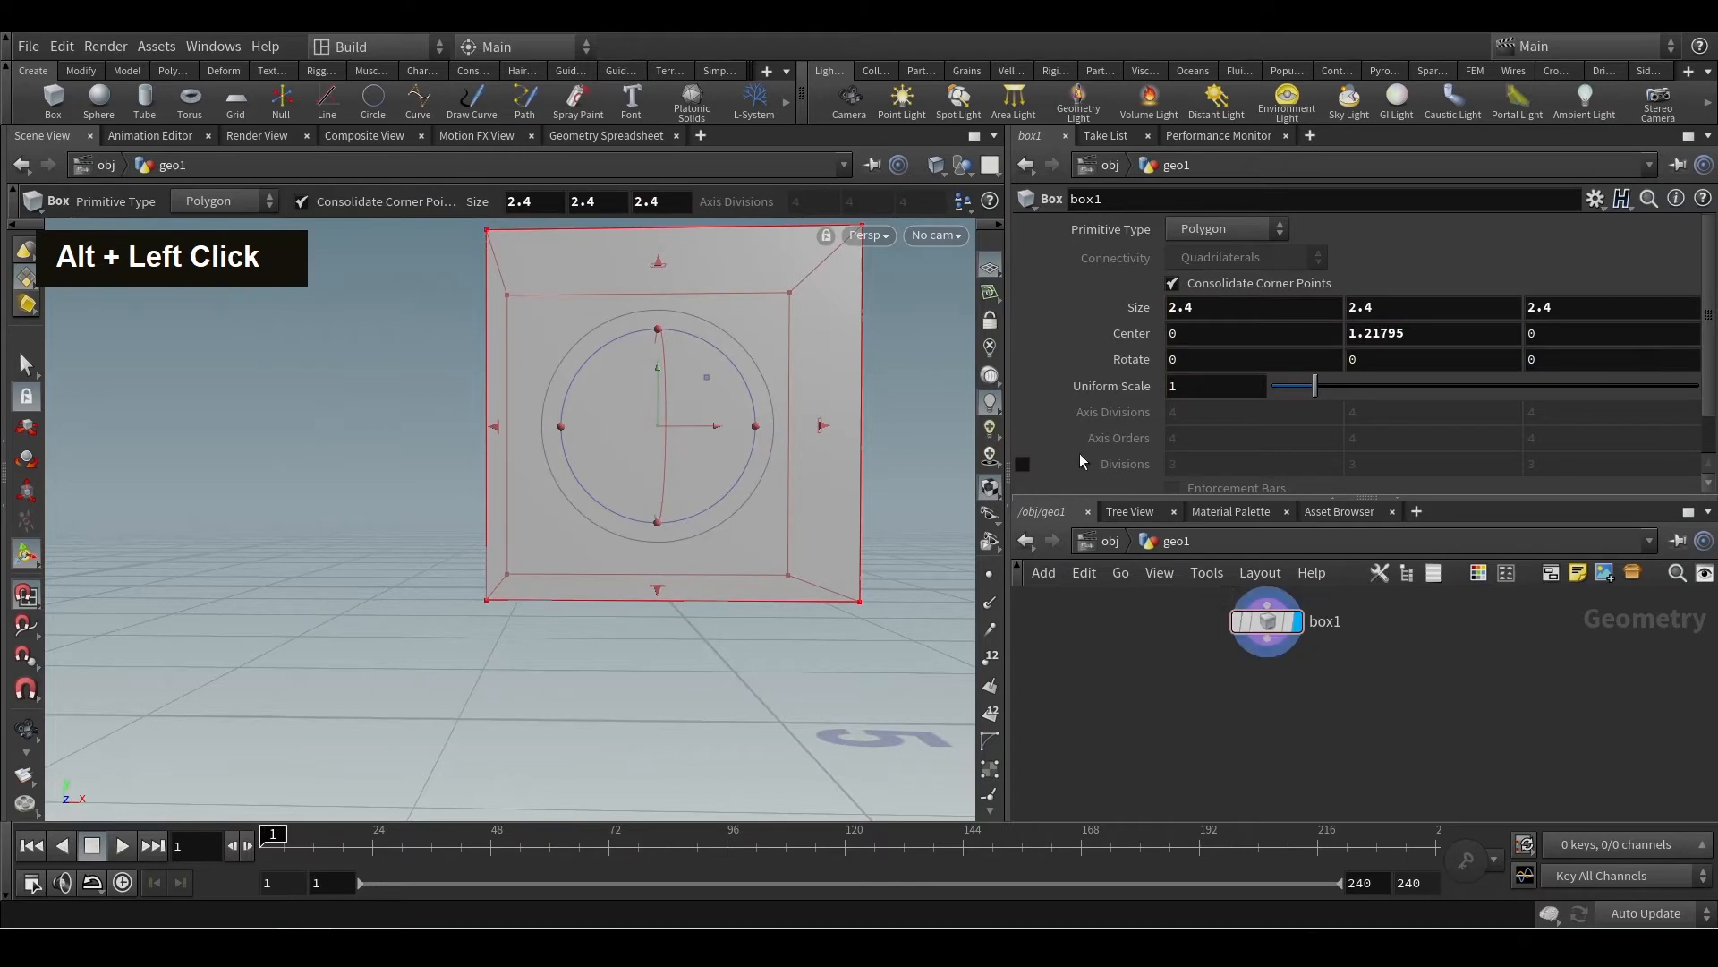
alt+drag(909, 560, 824, 598)
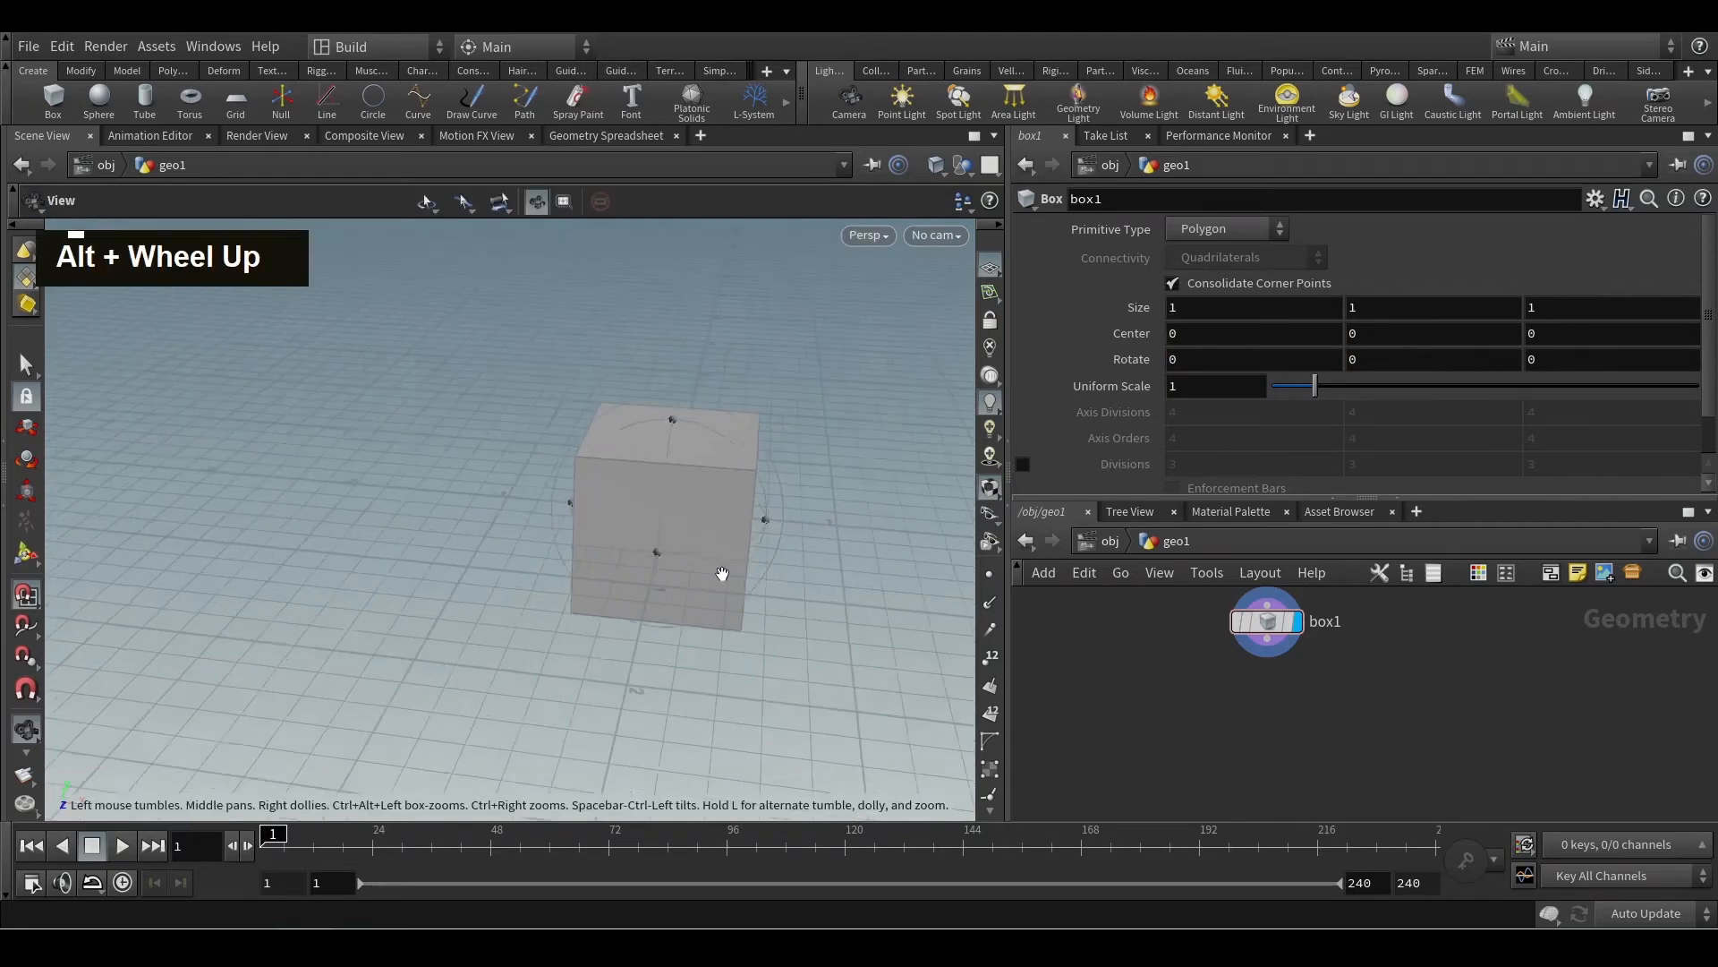
Step: Try the division expression 0/2 in the box's Center Y, and remove the division again
mouse_move(708, 550)
alt+mouse_down()
mouse_move(689, 546)
mouse_move(730, 547)
alt+mouse_up()
alt+scroll(717, 556, up, 3)
alt+middle_drag(717, 555, 713, 599)
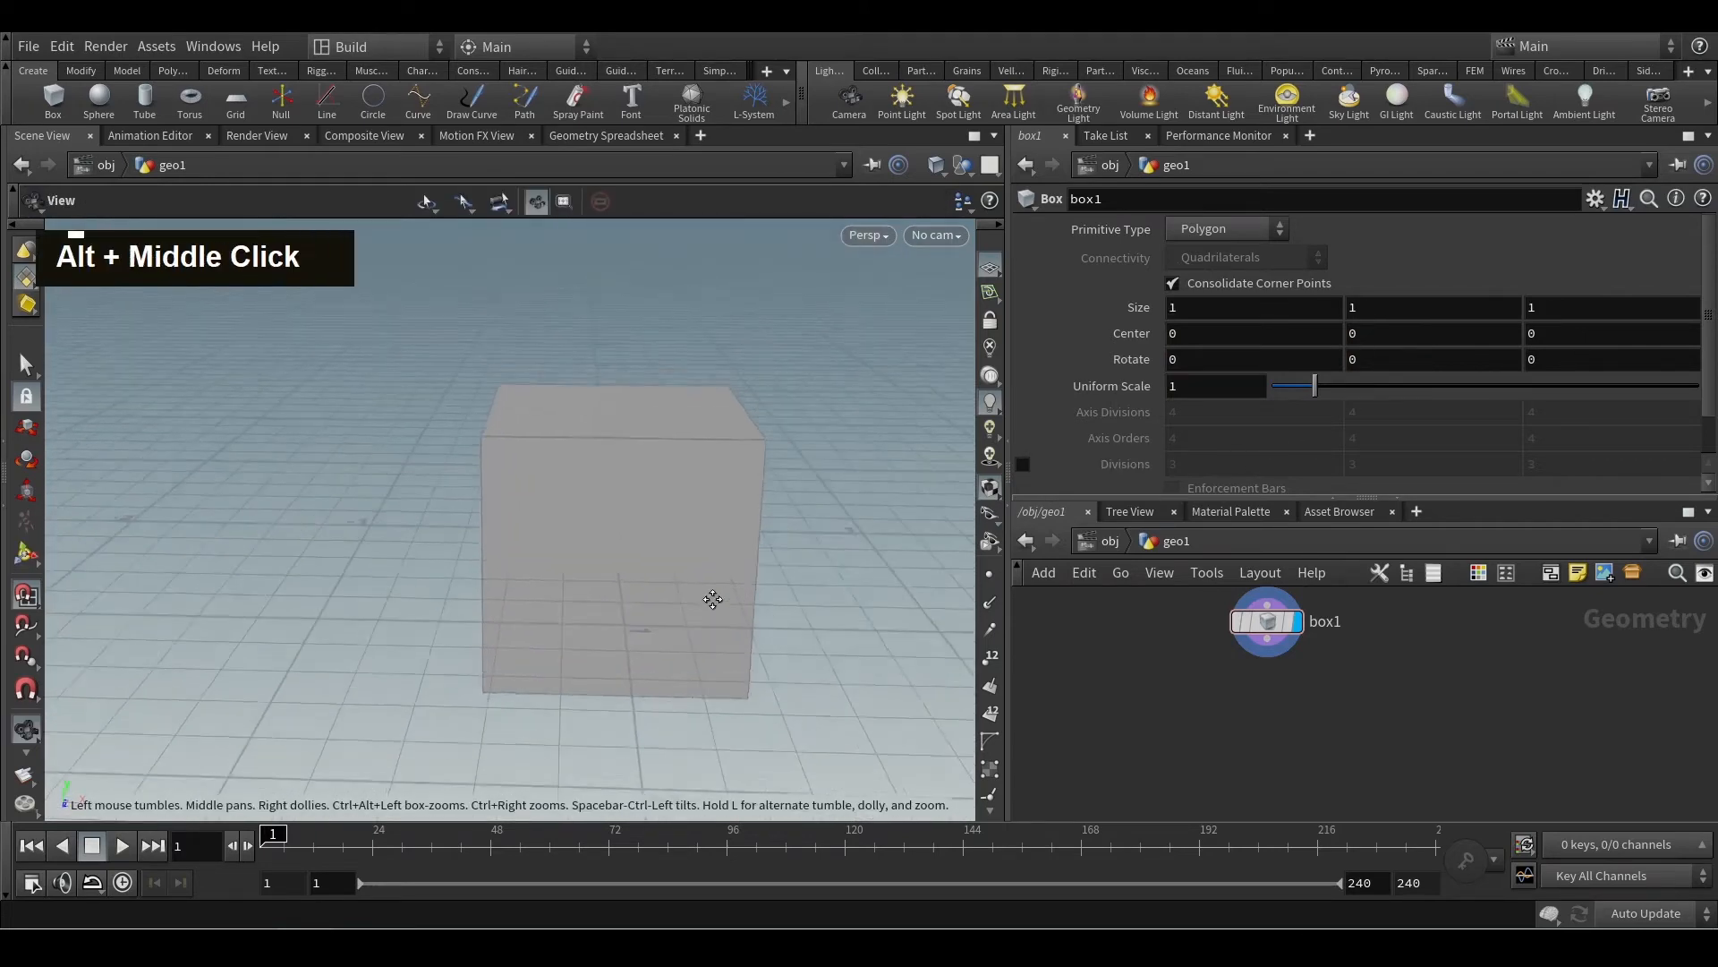
alt+drag(713, 599, 713, 631)
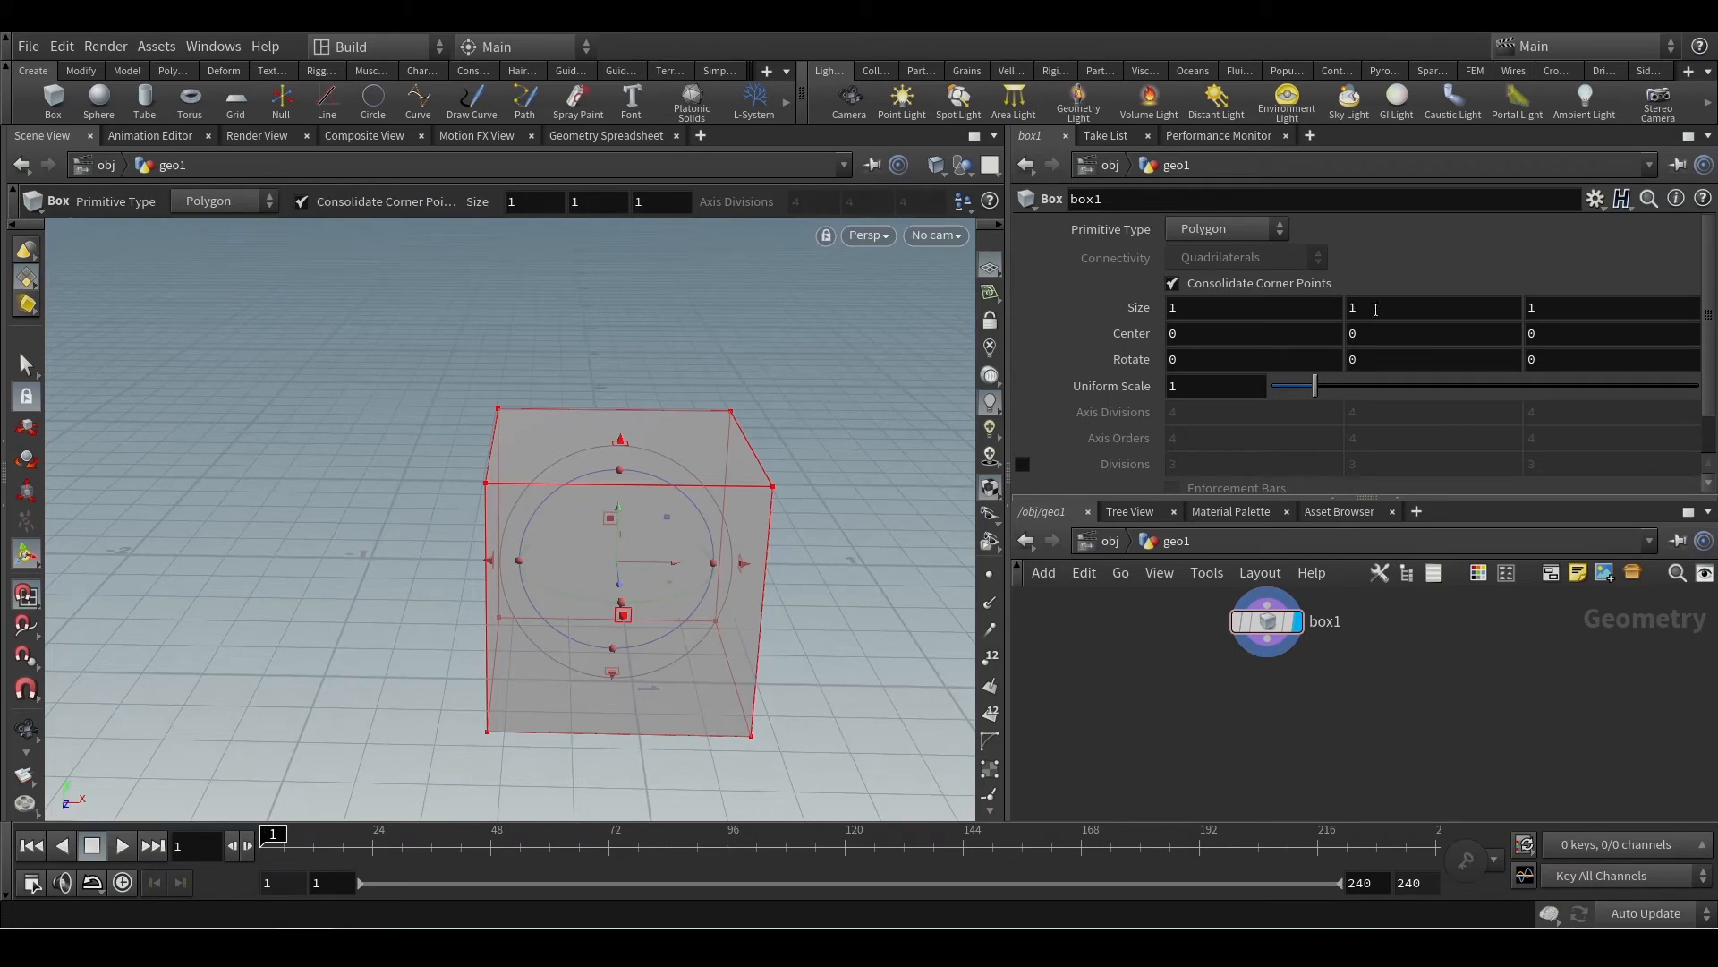
double_click(1382, 307)
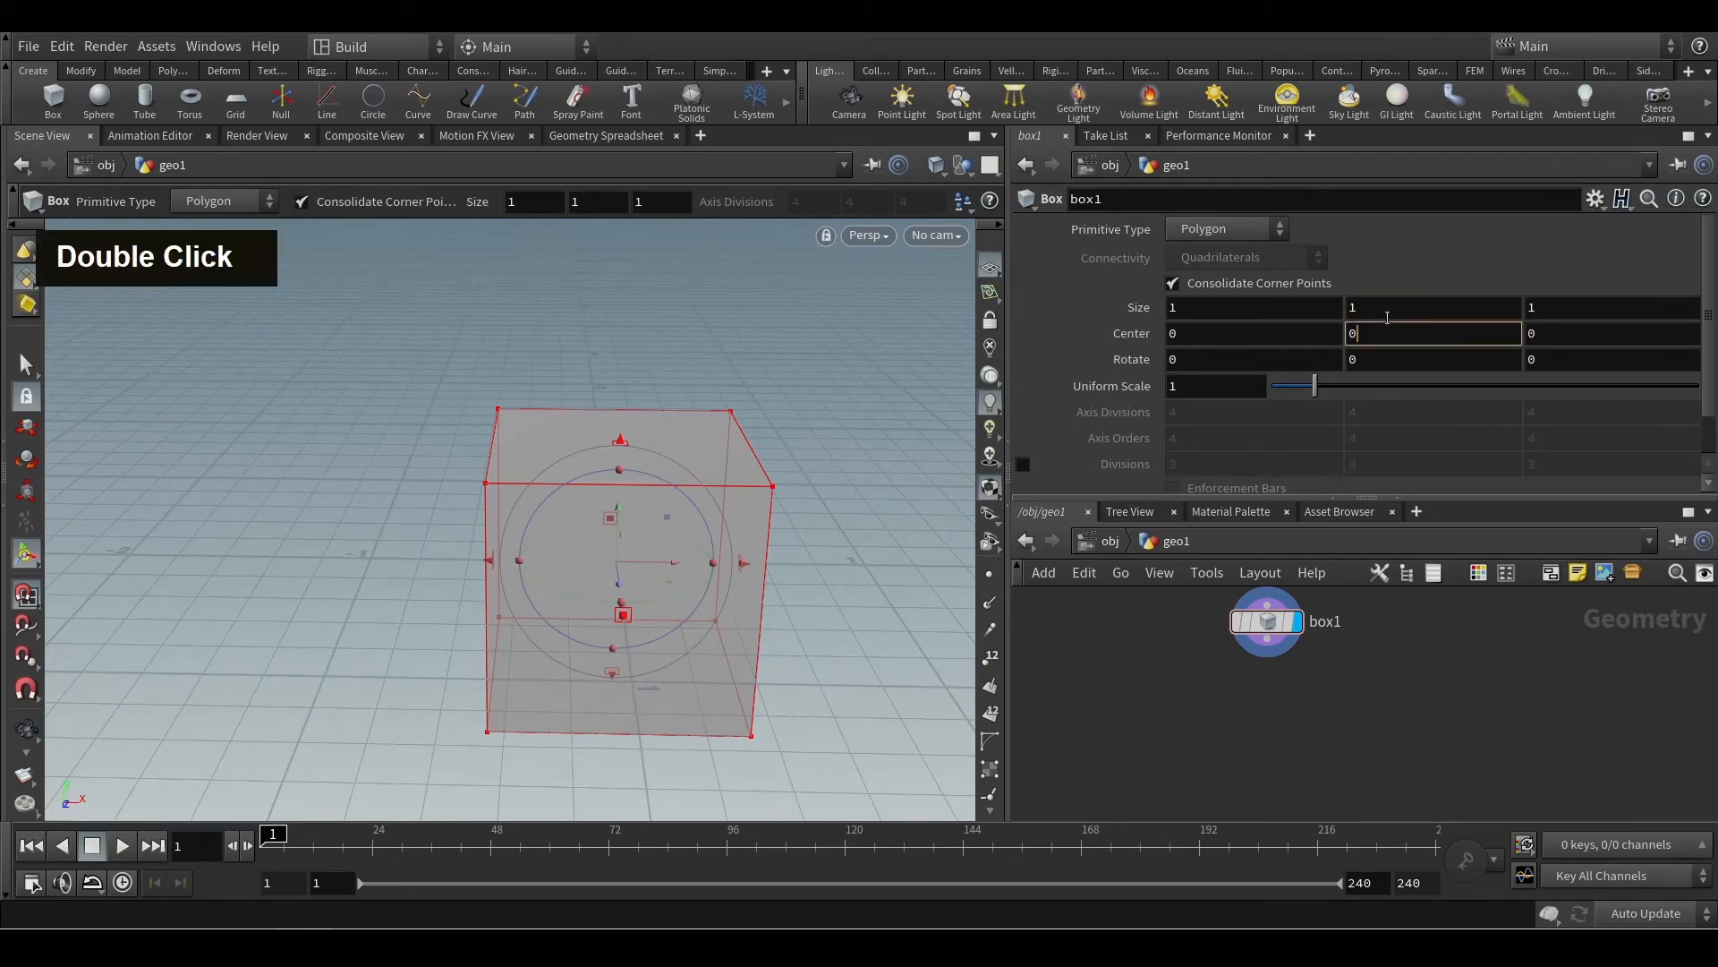
click(1495, 247)
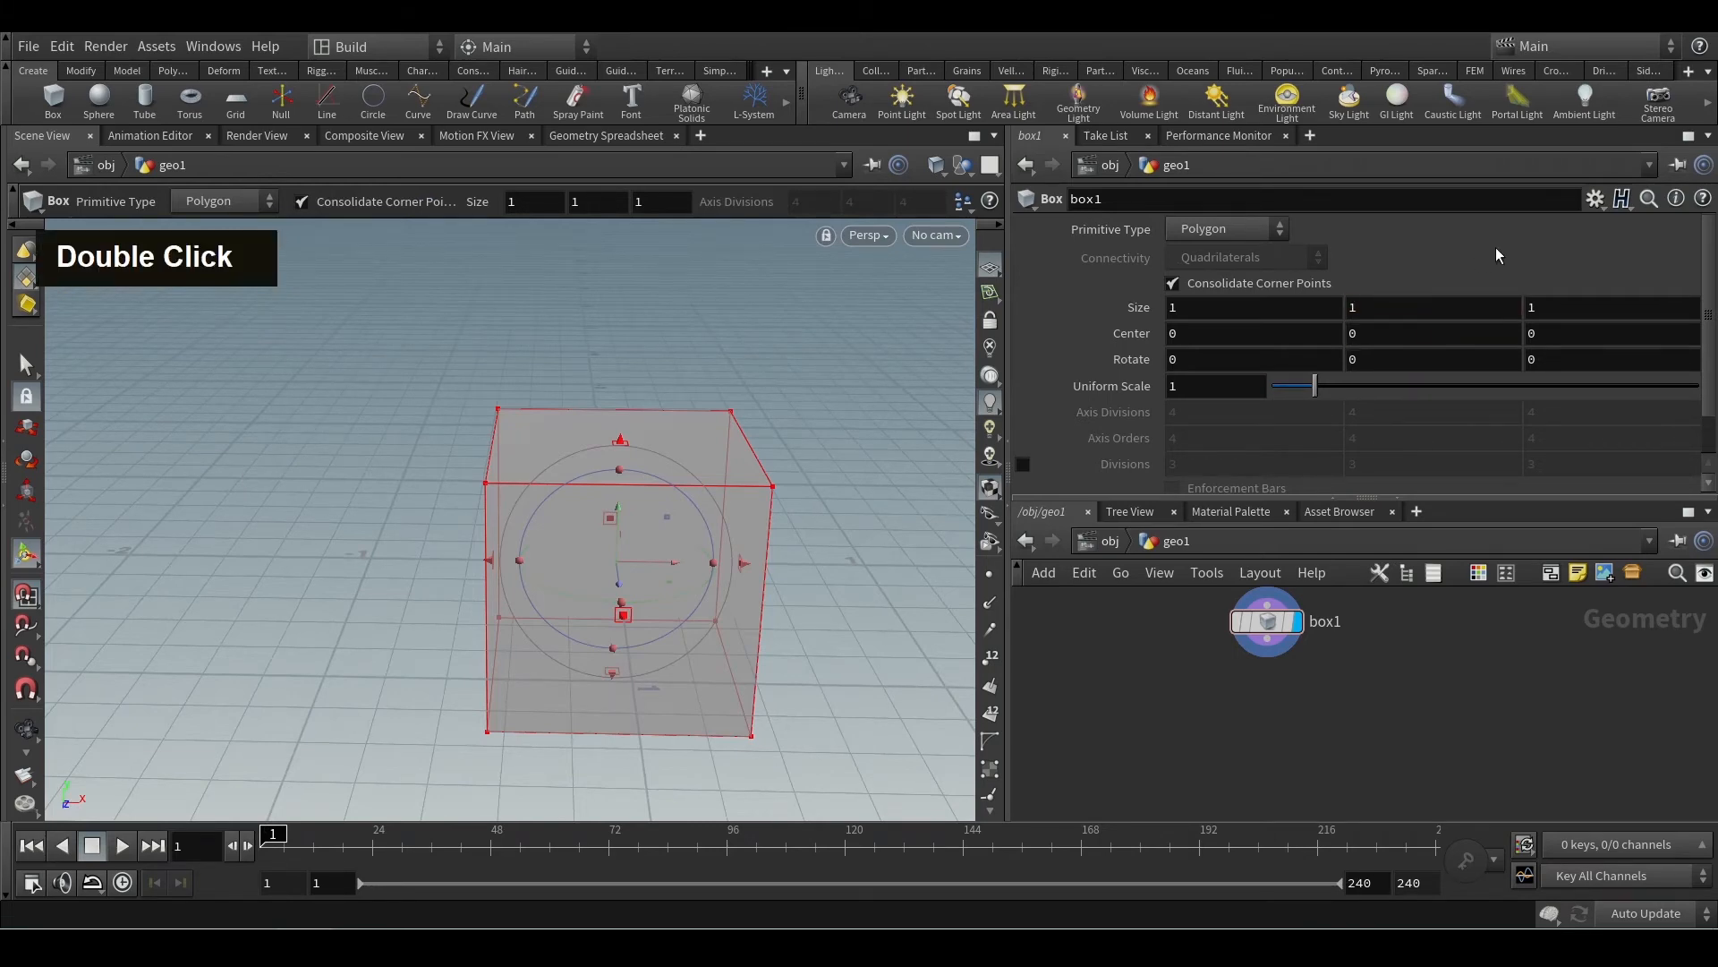
double_click(1380, 334)
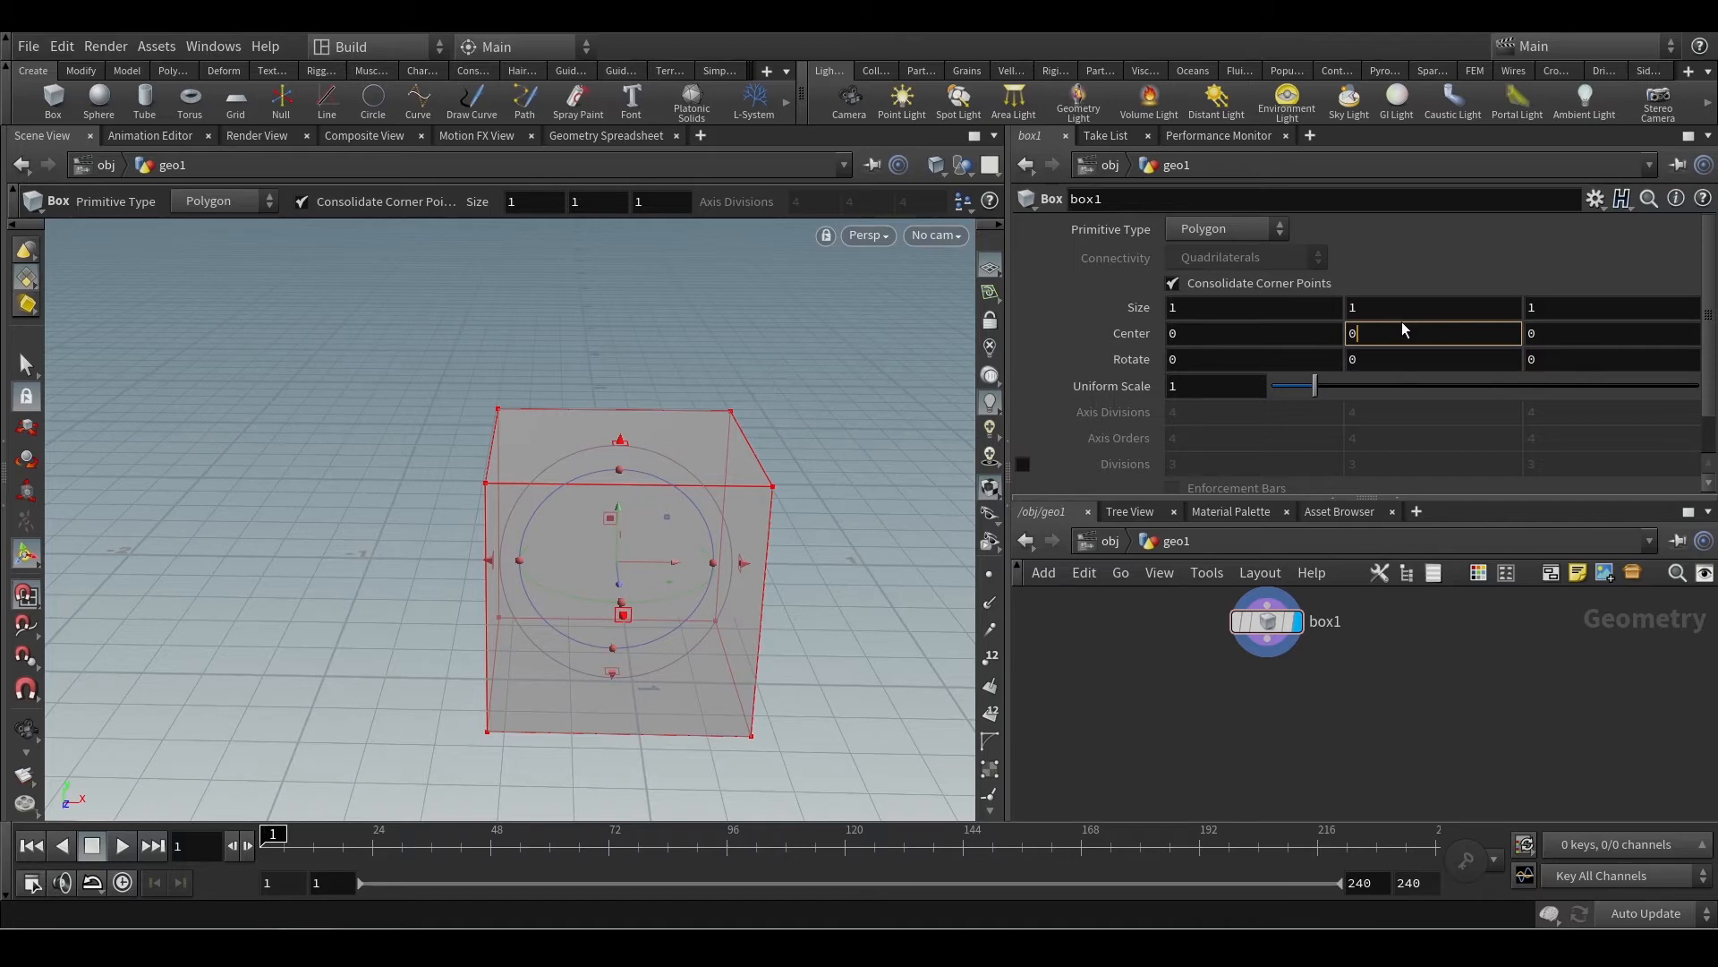
text(/2)
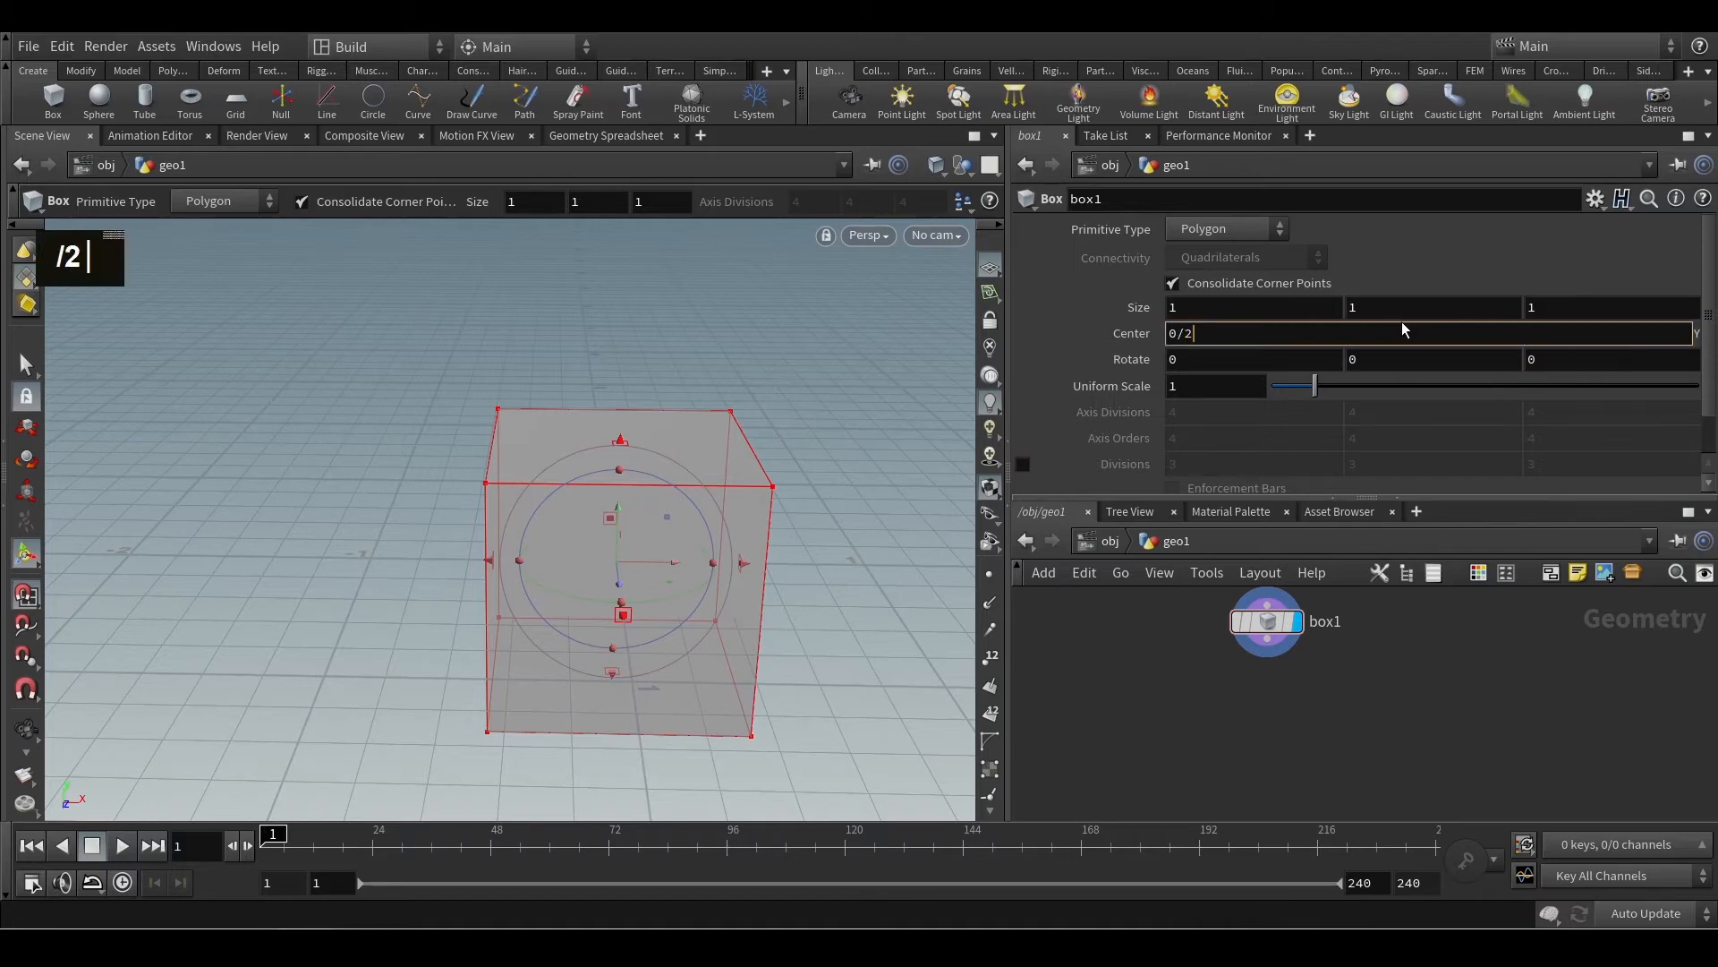
key(BackSpace)
key(BackSpace)
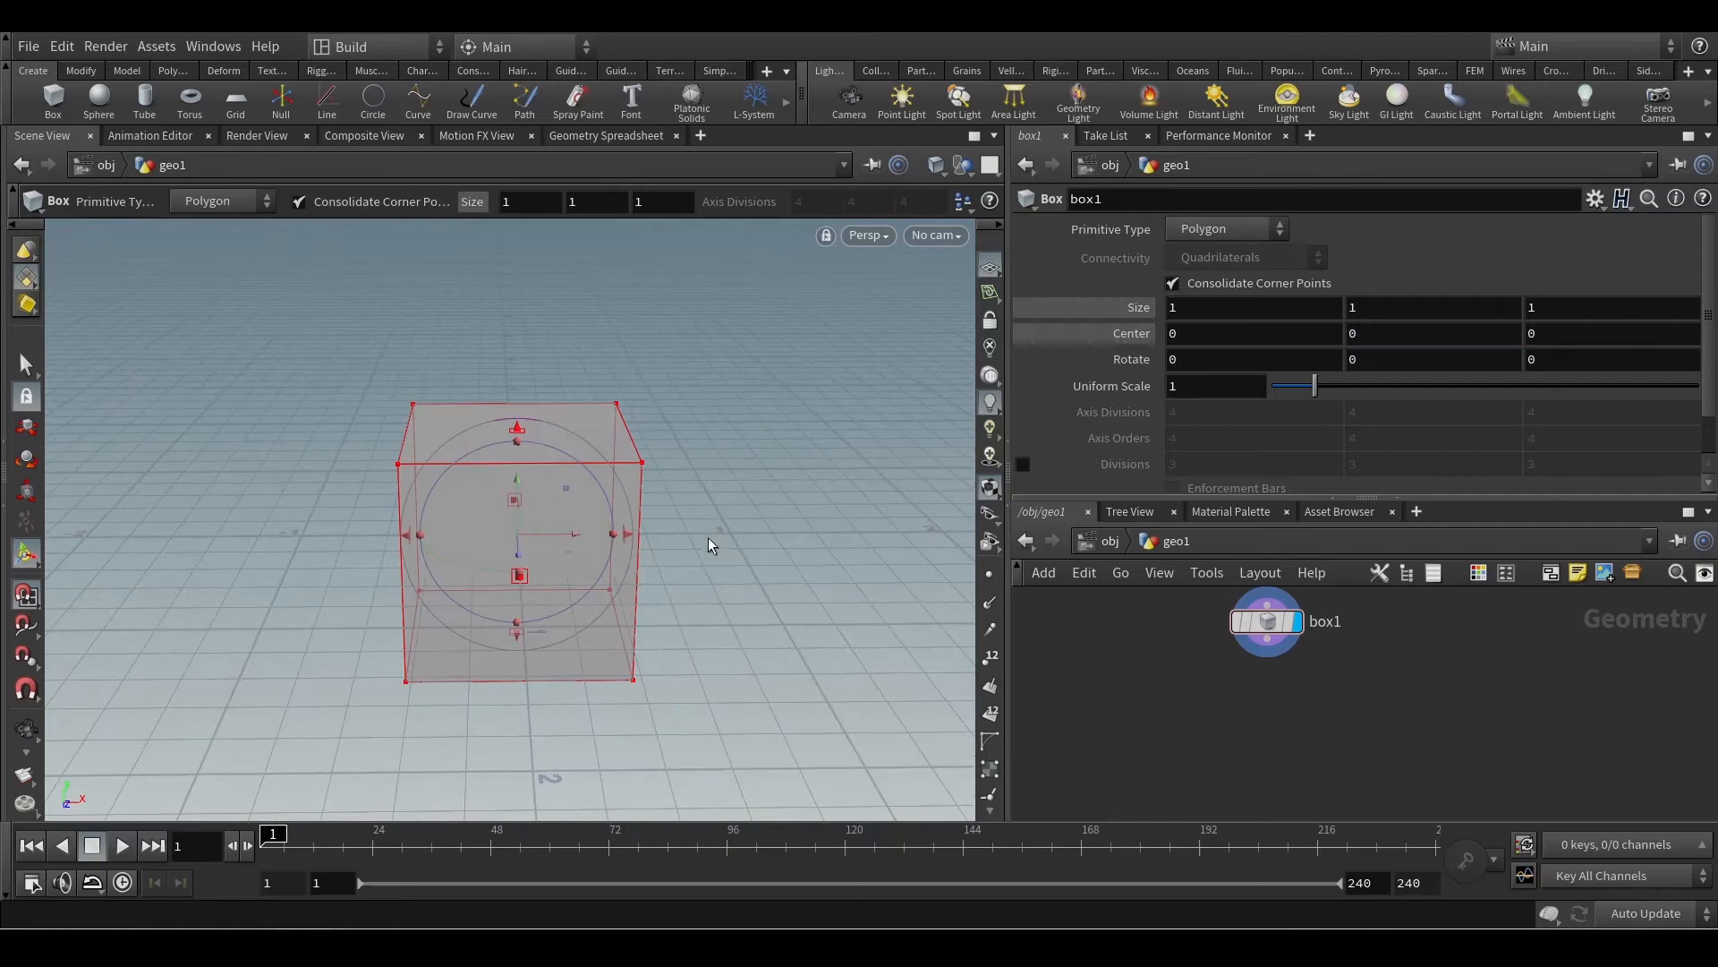
Step: Copy the box's Size Y parameter
key(alt)
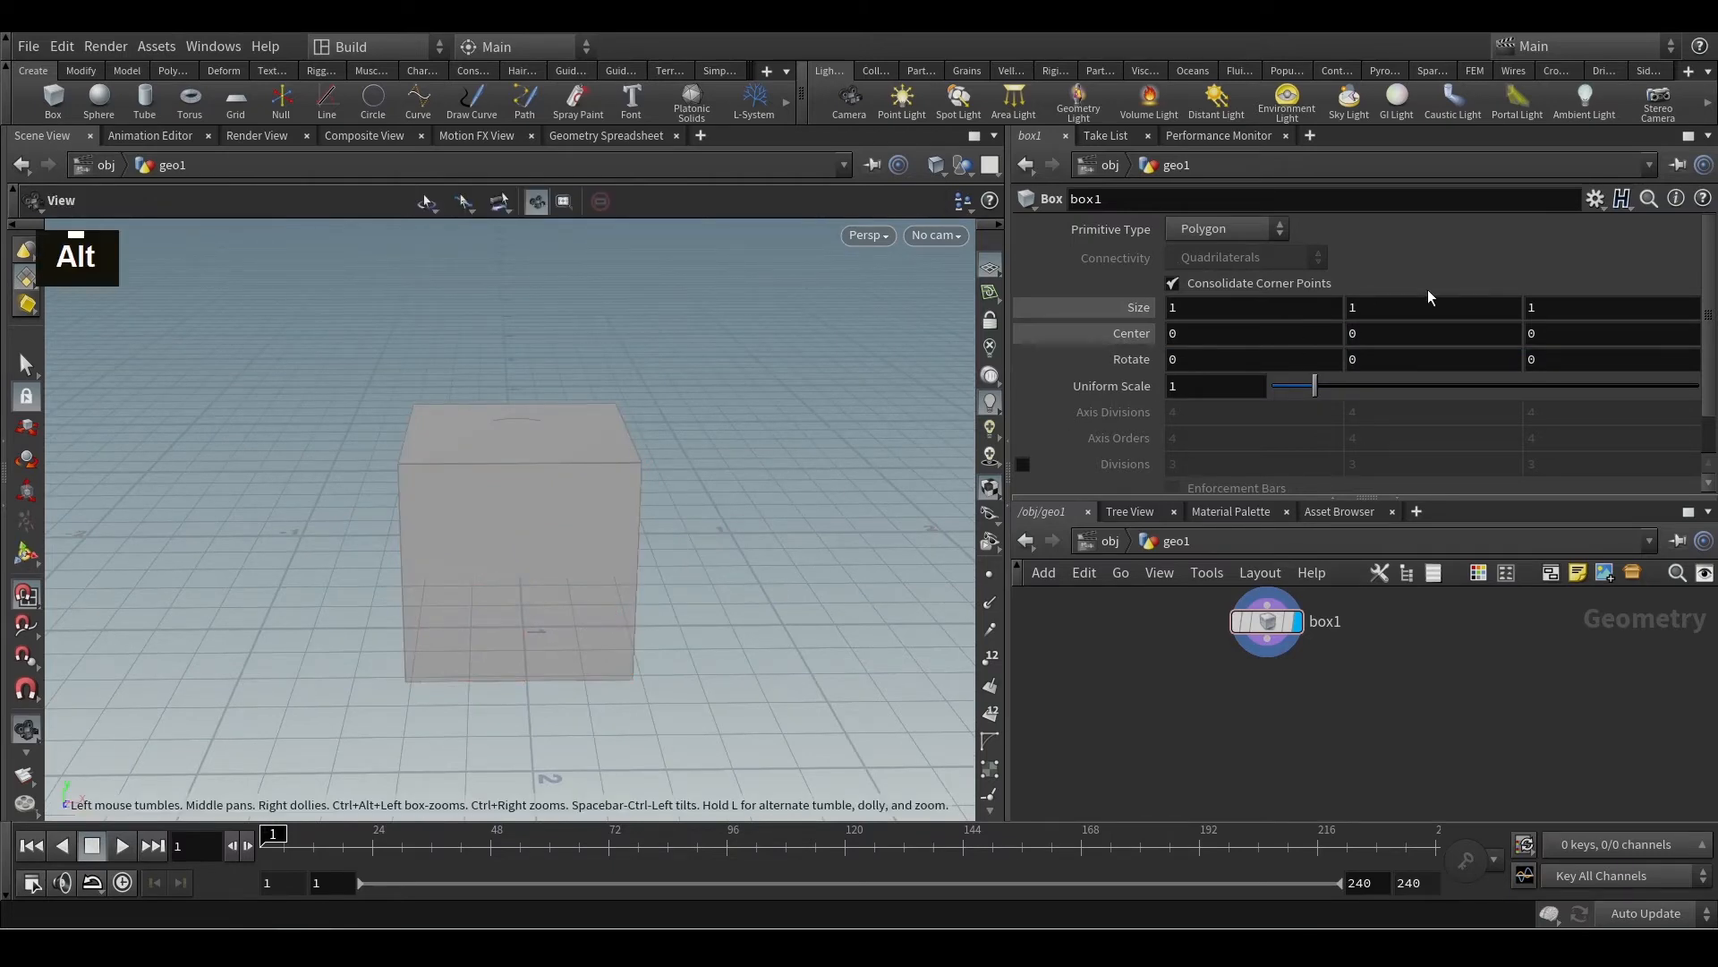
key(Return)
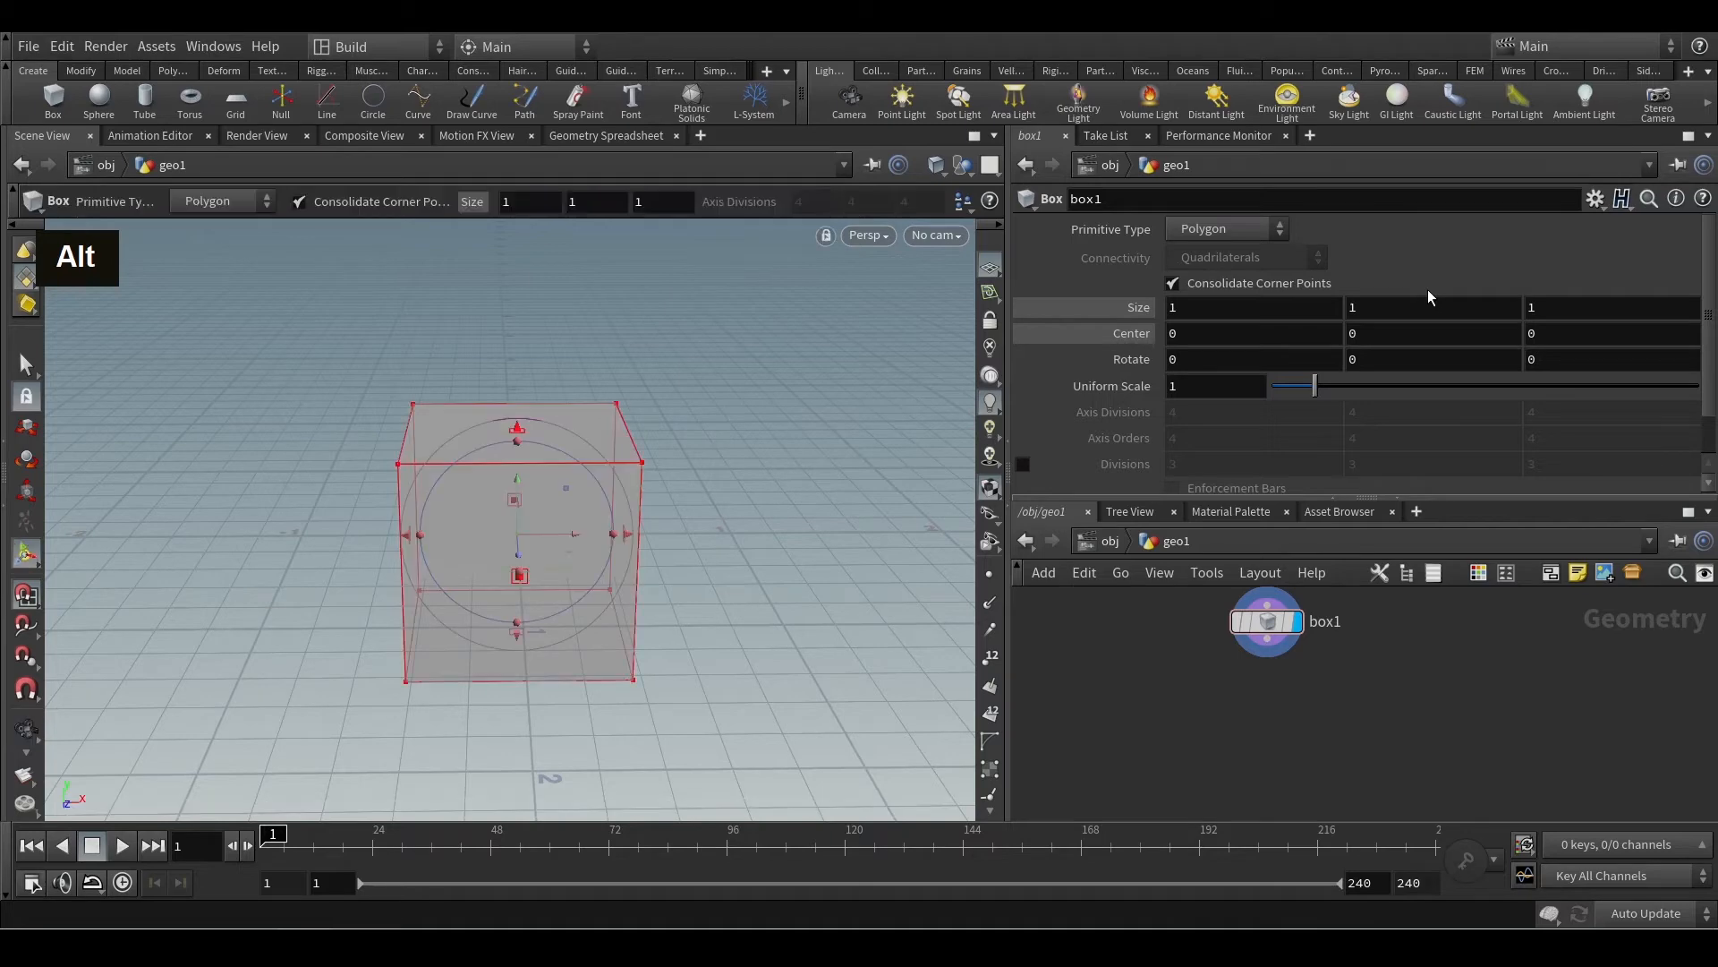
right_click(1403, 309)
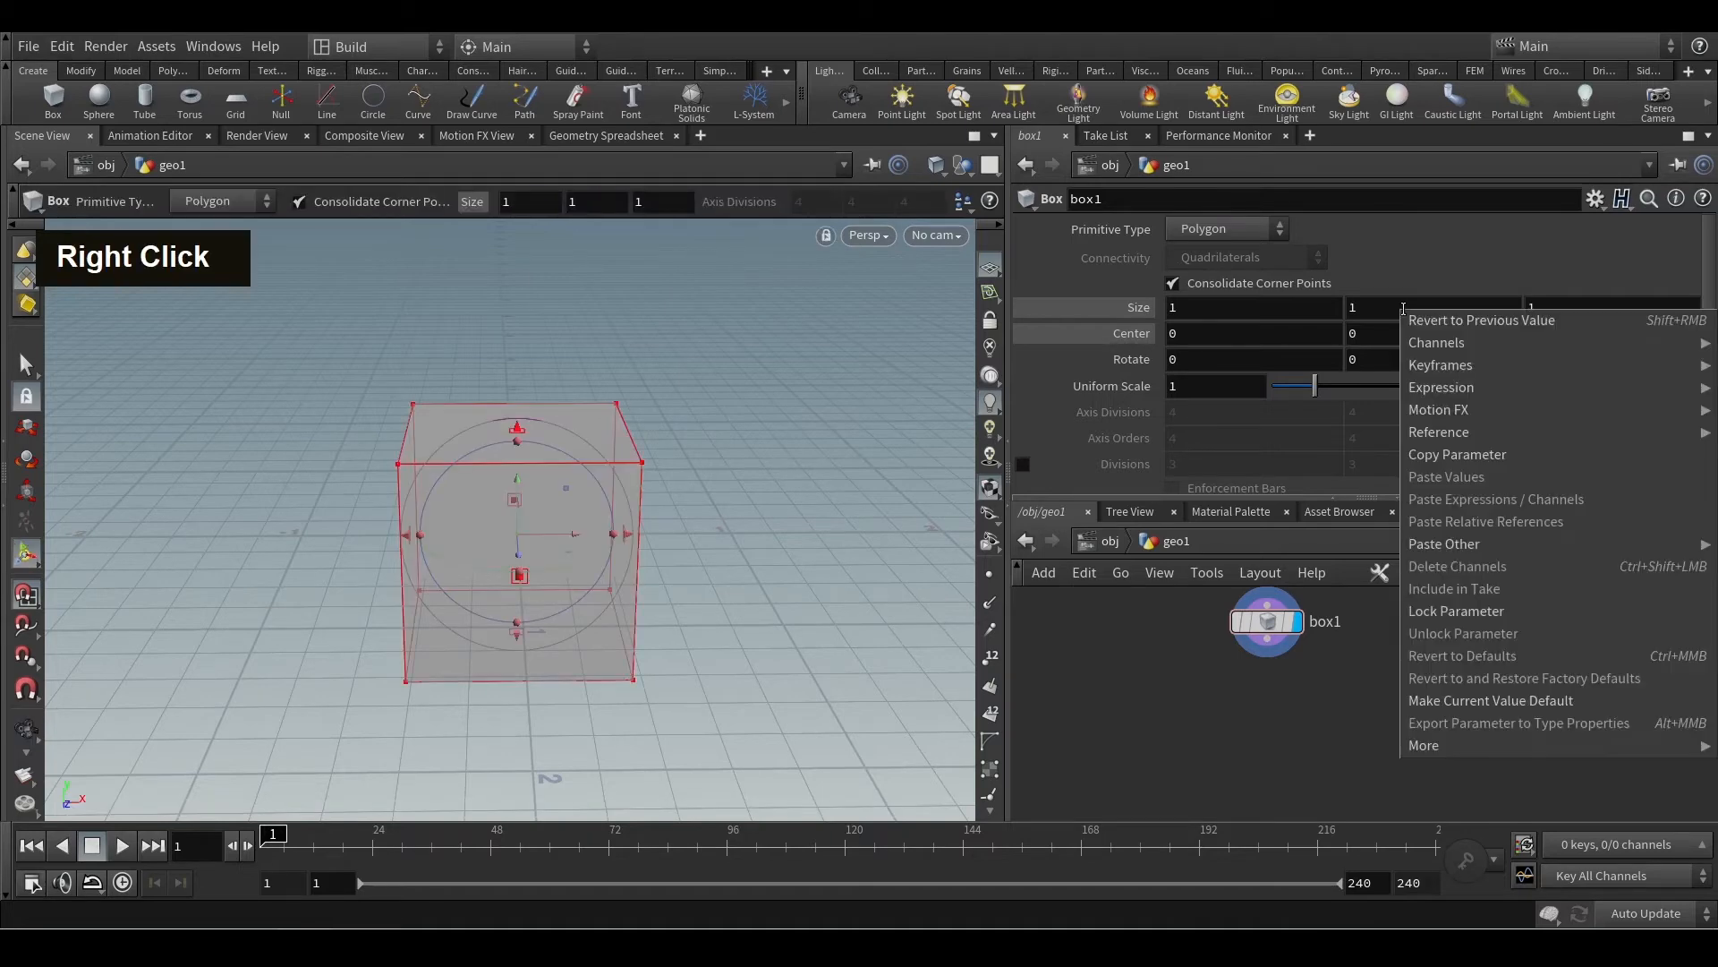
click(1496, 457)
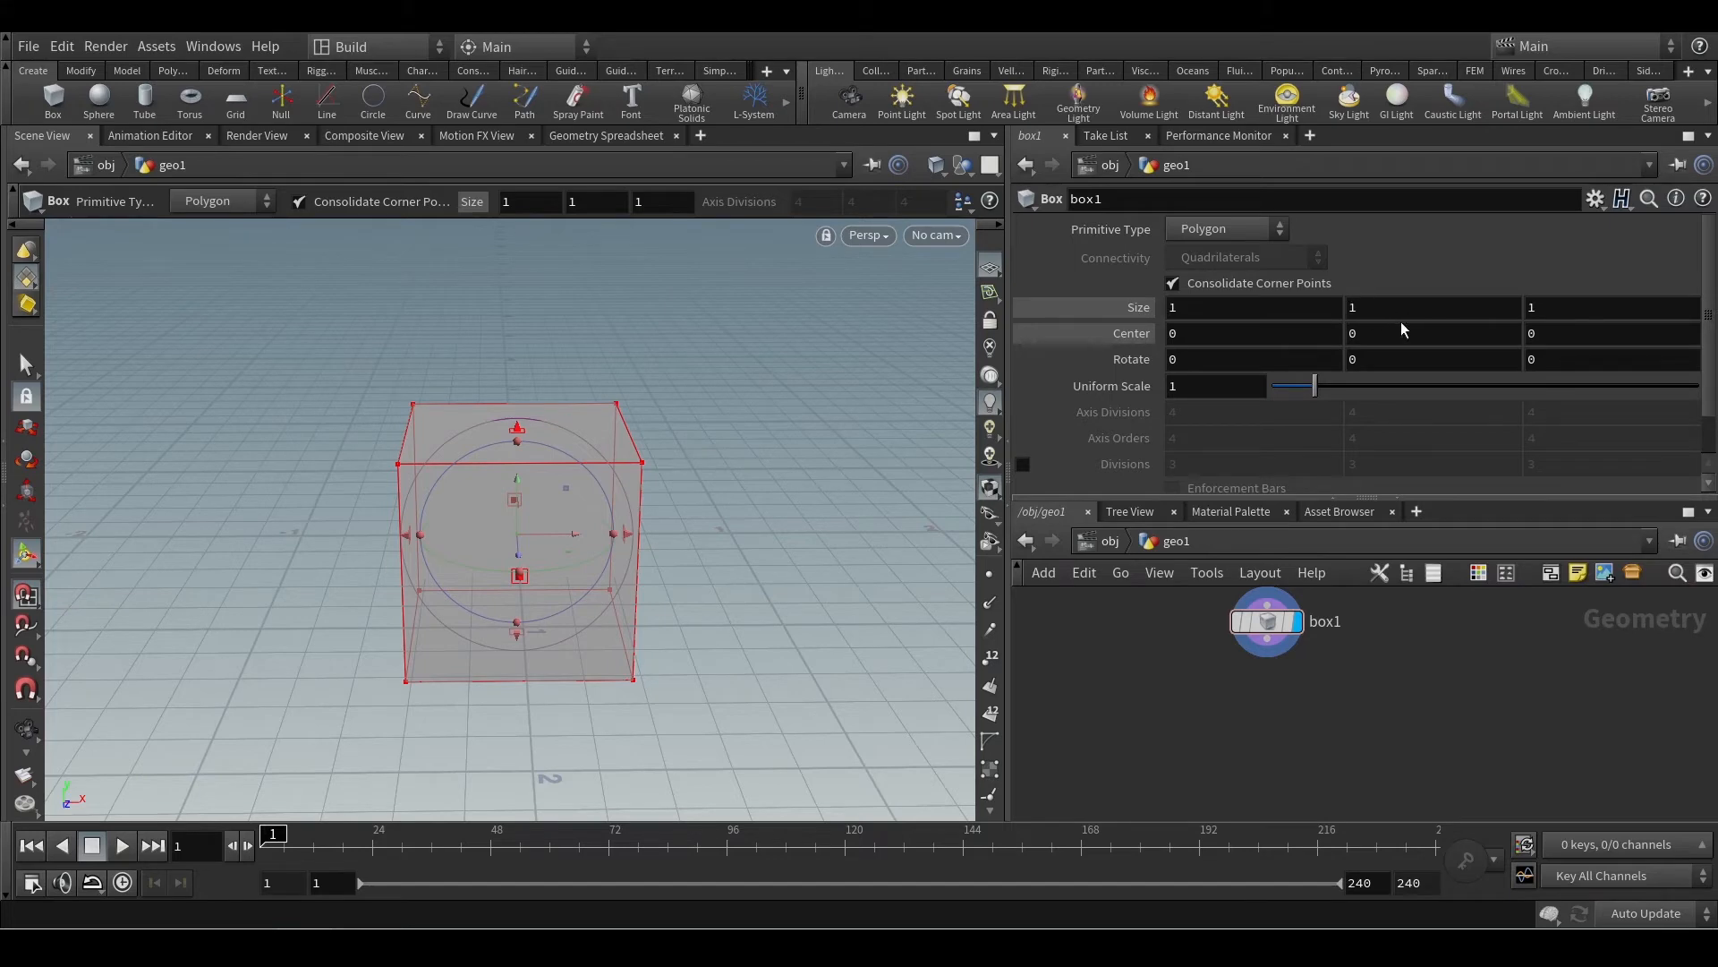
key(ctrl+2)
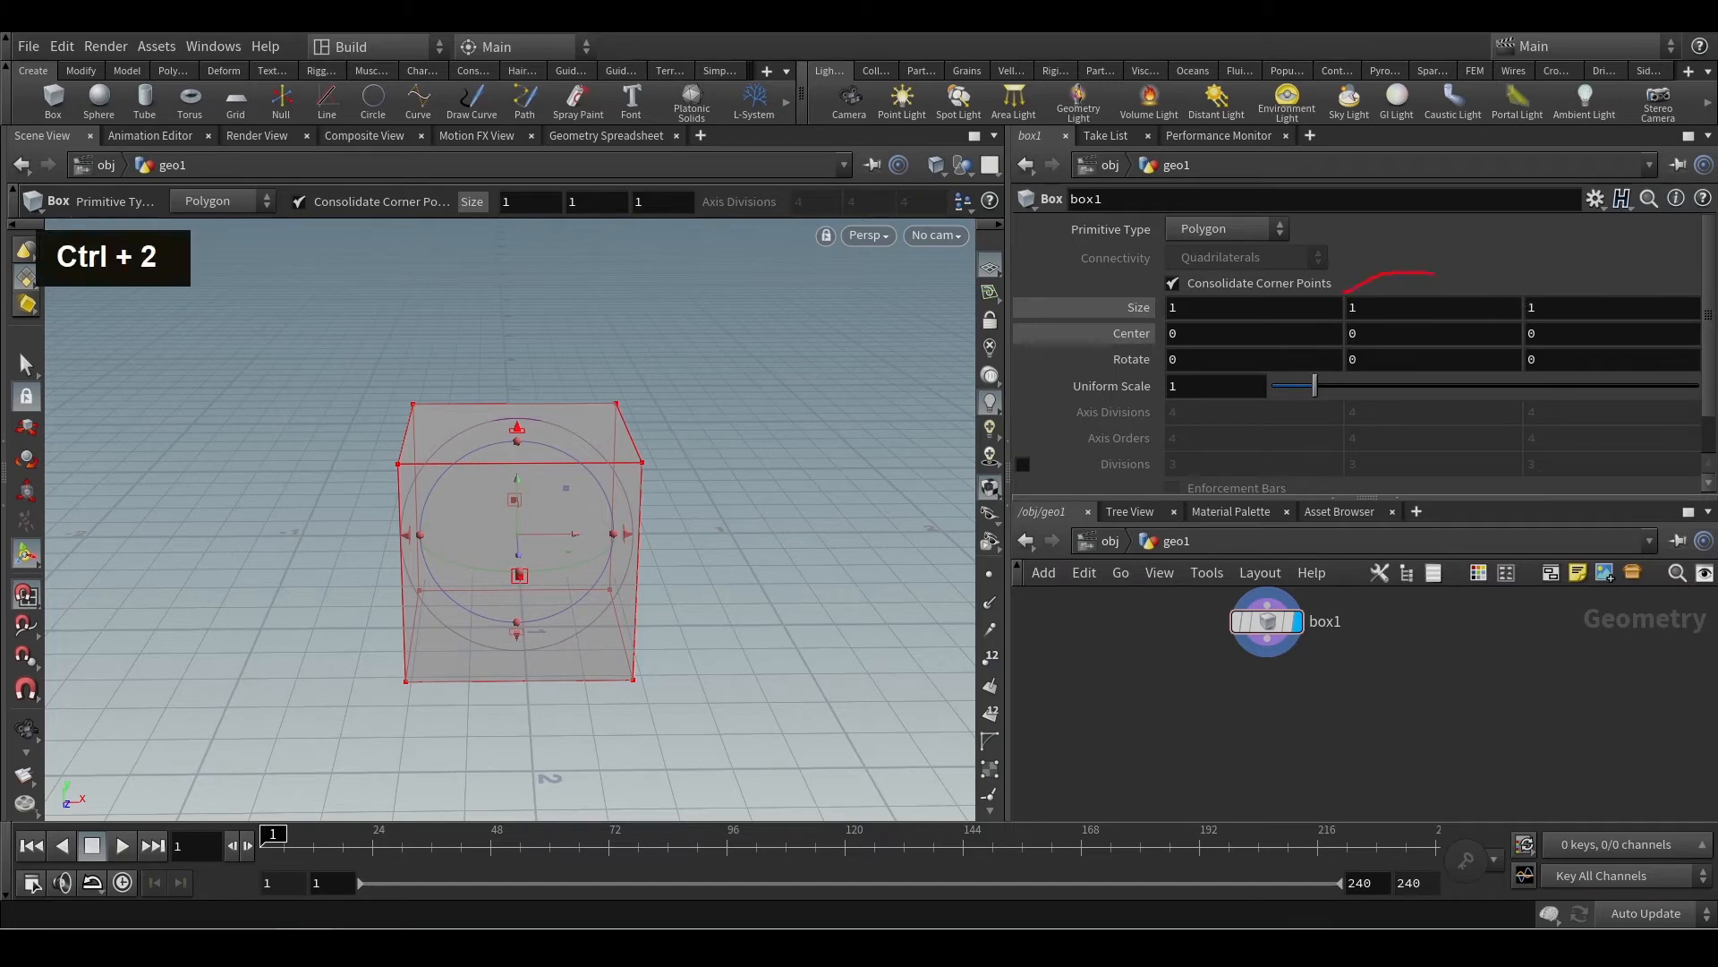
drag(1526, 302, 1369, 328)
drag(1422, 283, 1464, 236)
drag(1583, 257, 1615, 262)
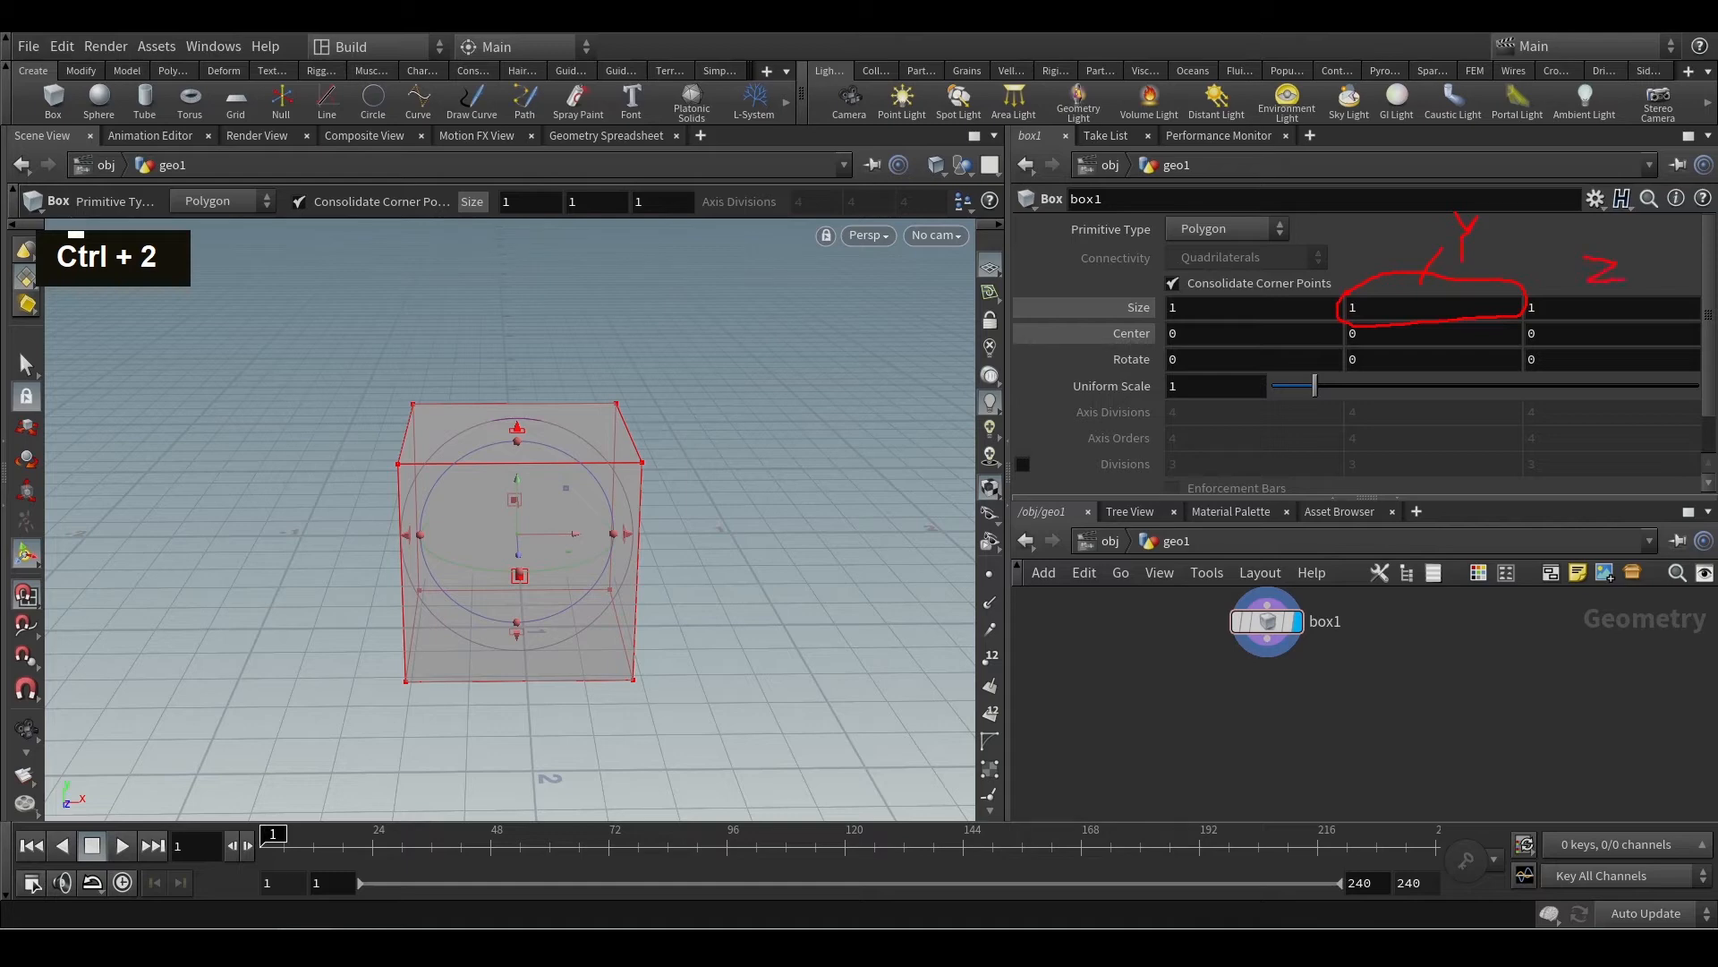
drag(1257, 267, 1210, 296)
drag(1440, 194, 1437, 259)
drag(1509, 195, 1437, 198)
drag(1162, 311, 1232, 228)
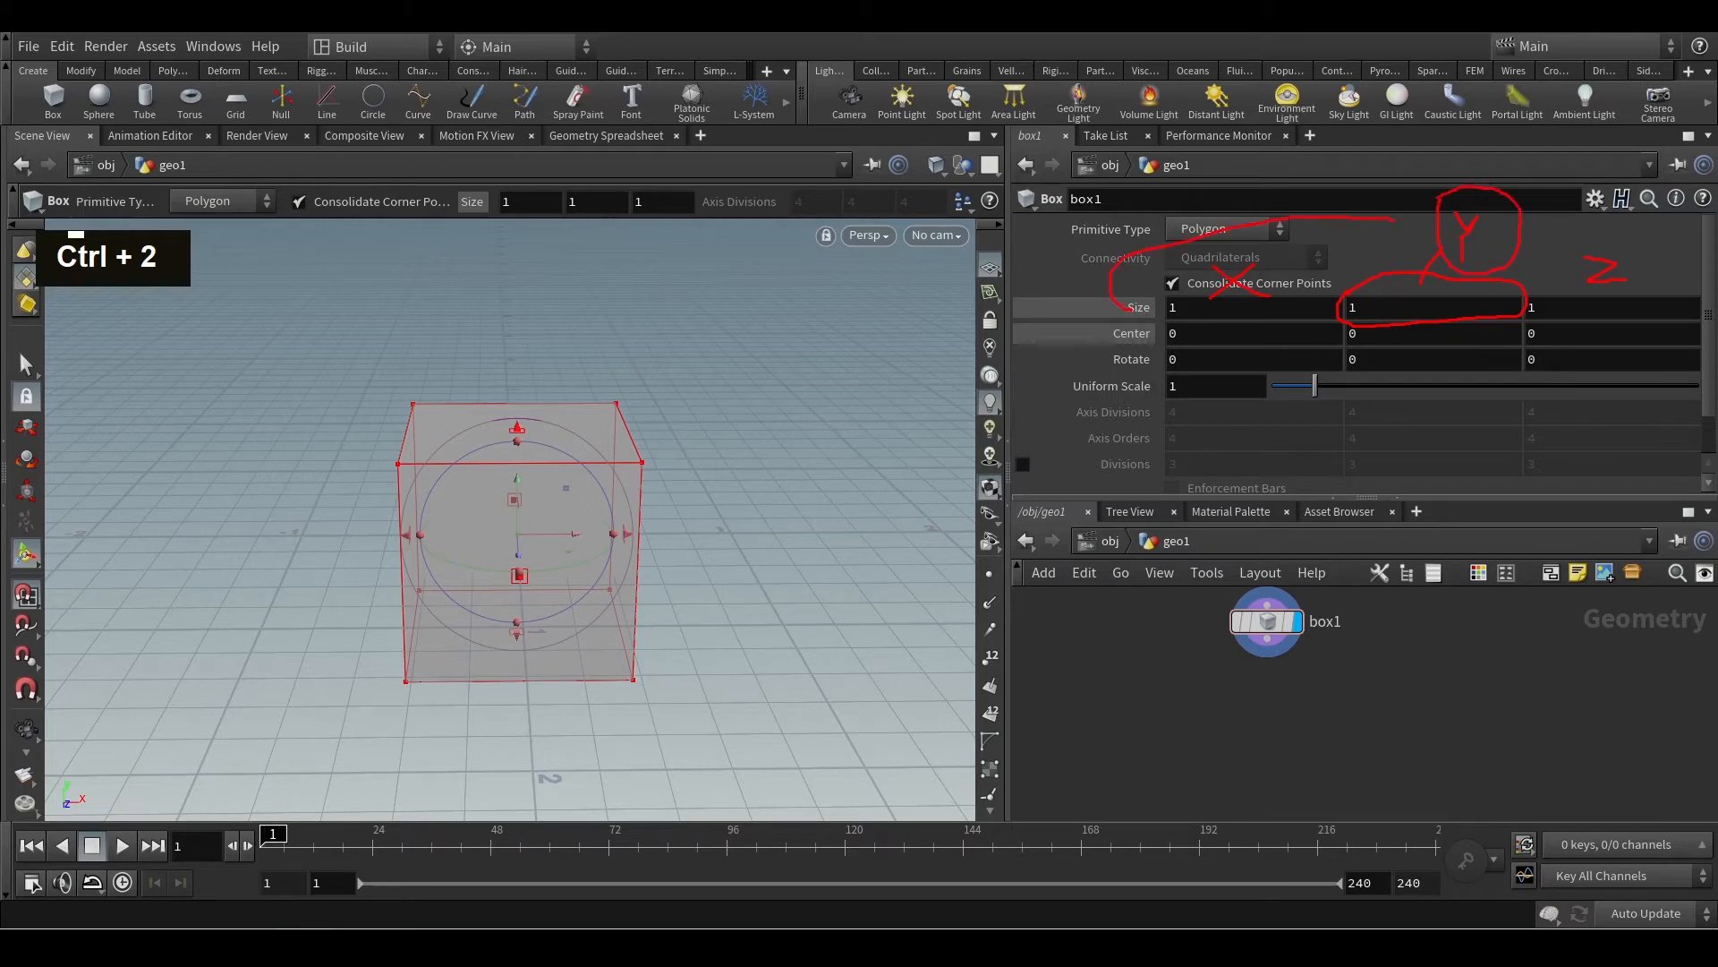
drag(1394, 217, 1424, 205)
key(Escape)
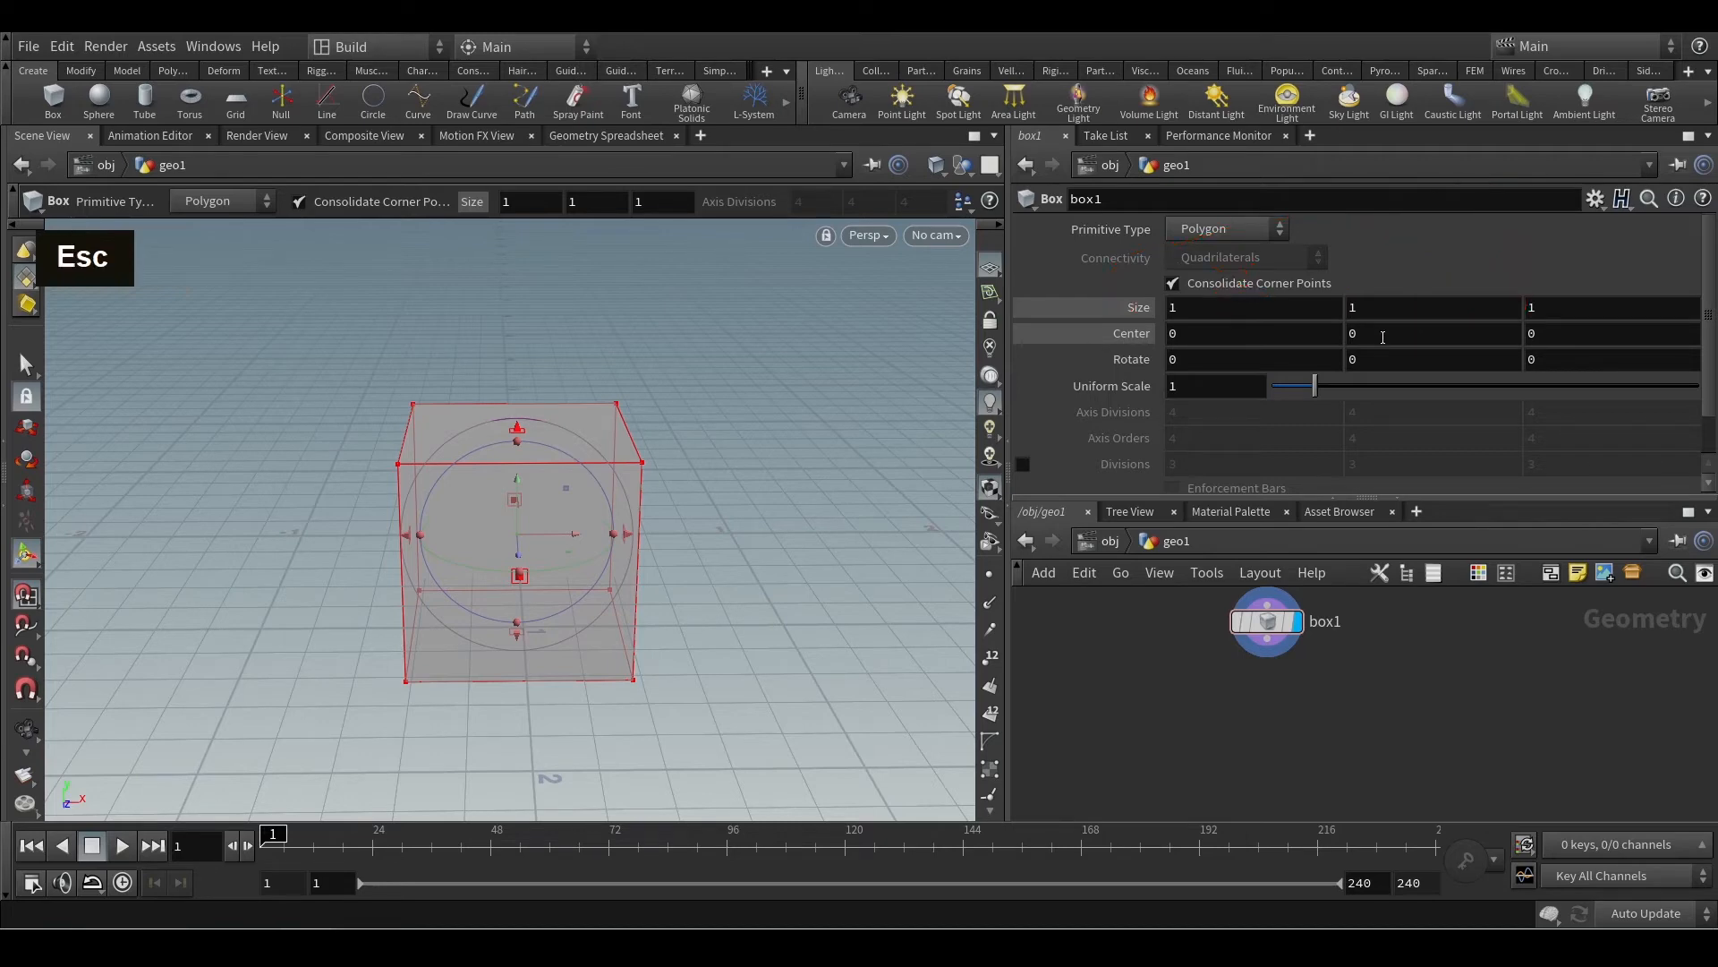
right_click(1388, 333)
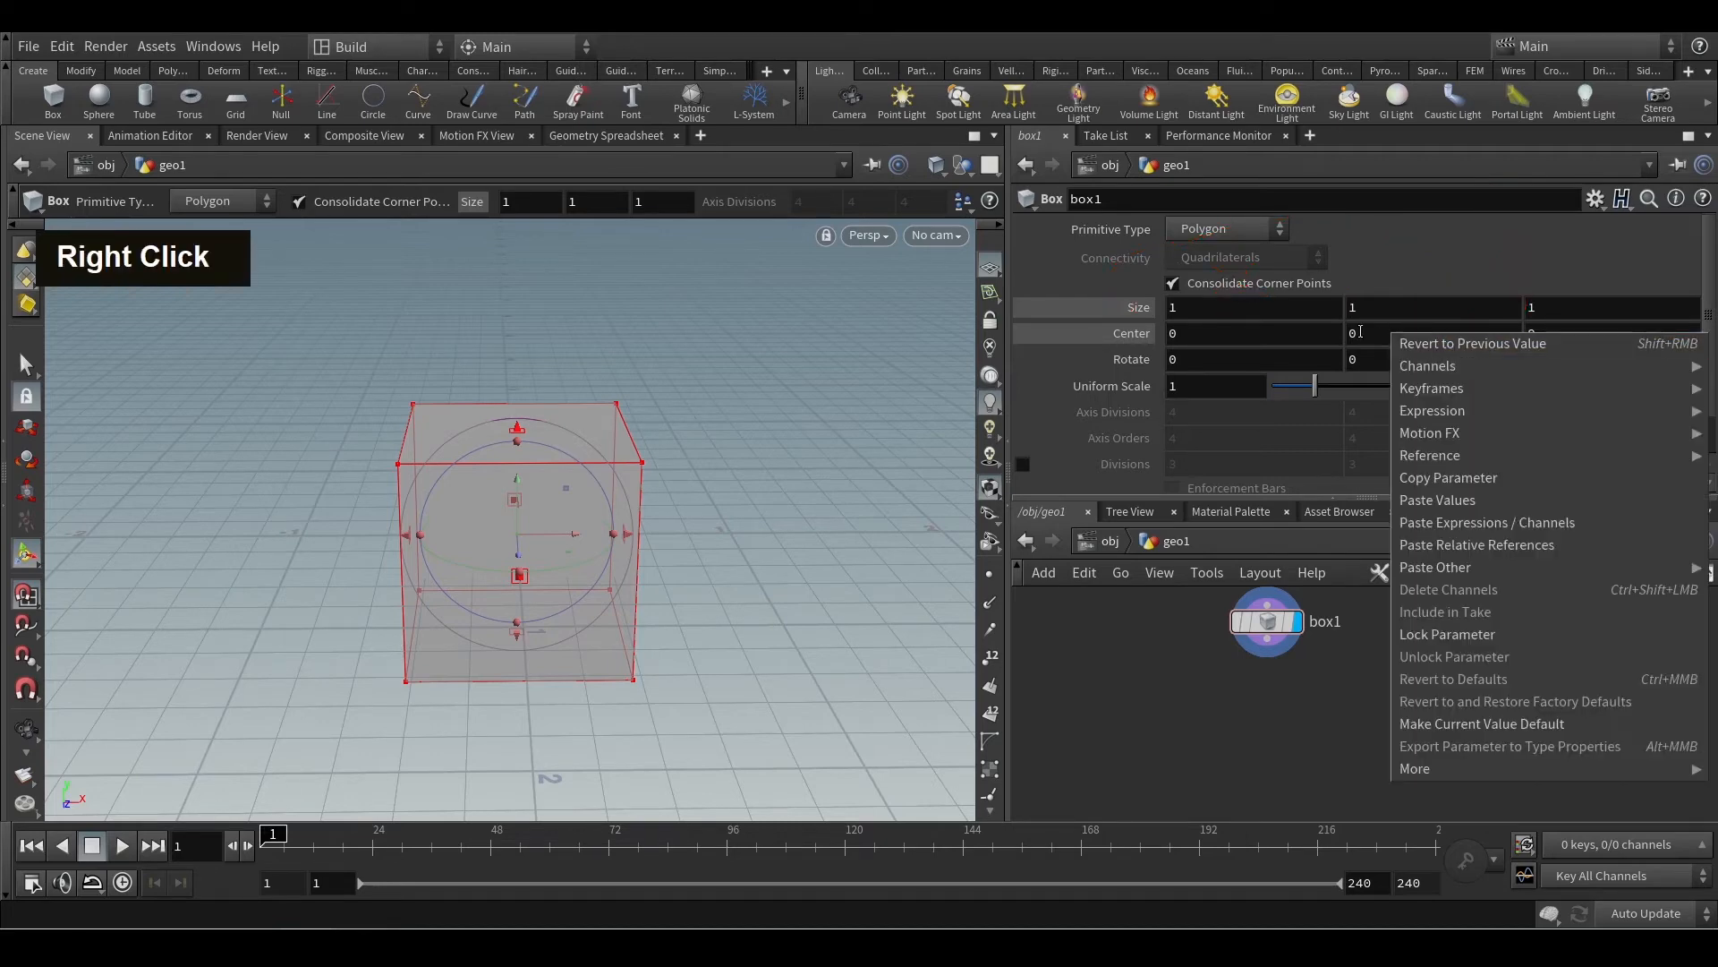
click(1380, 335)
click(1391, 336)
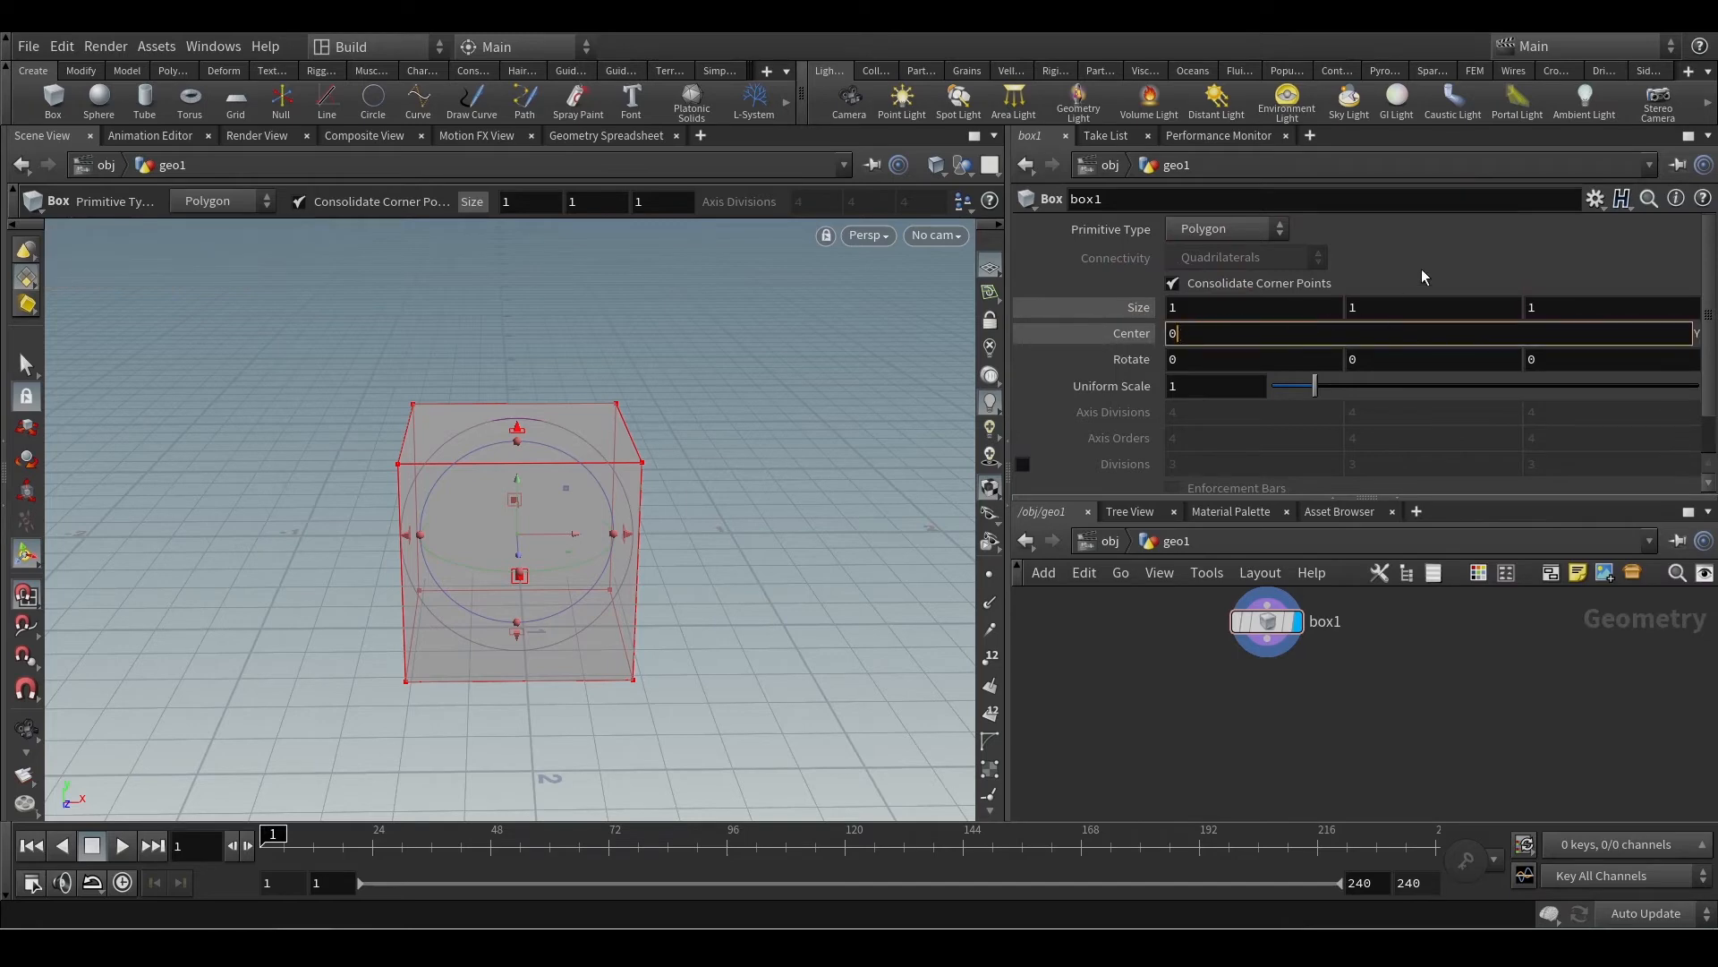
key(Return)
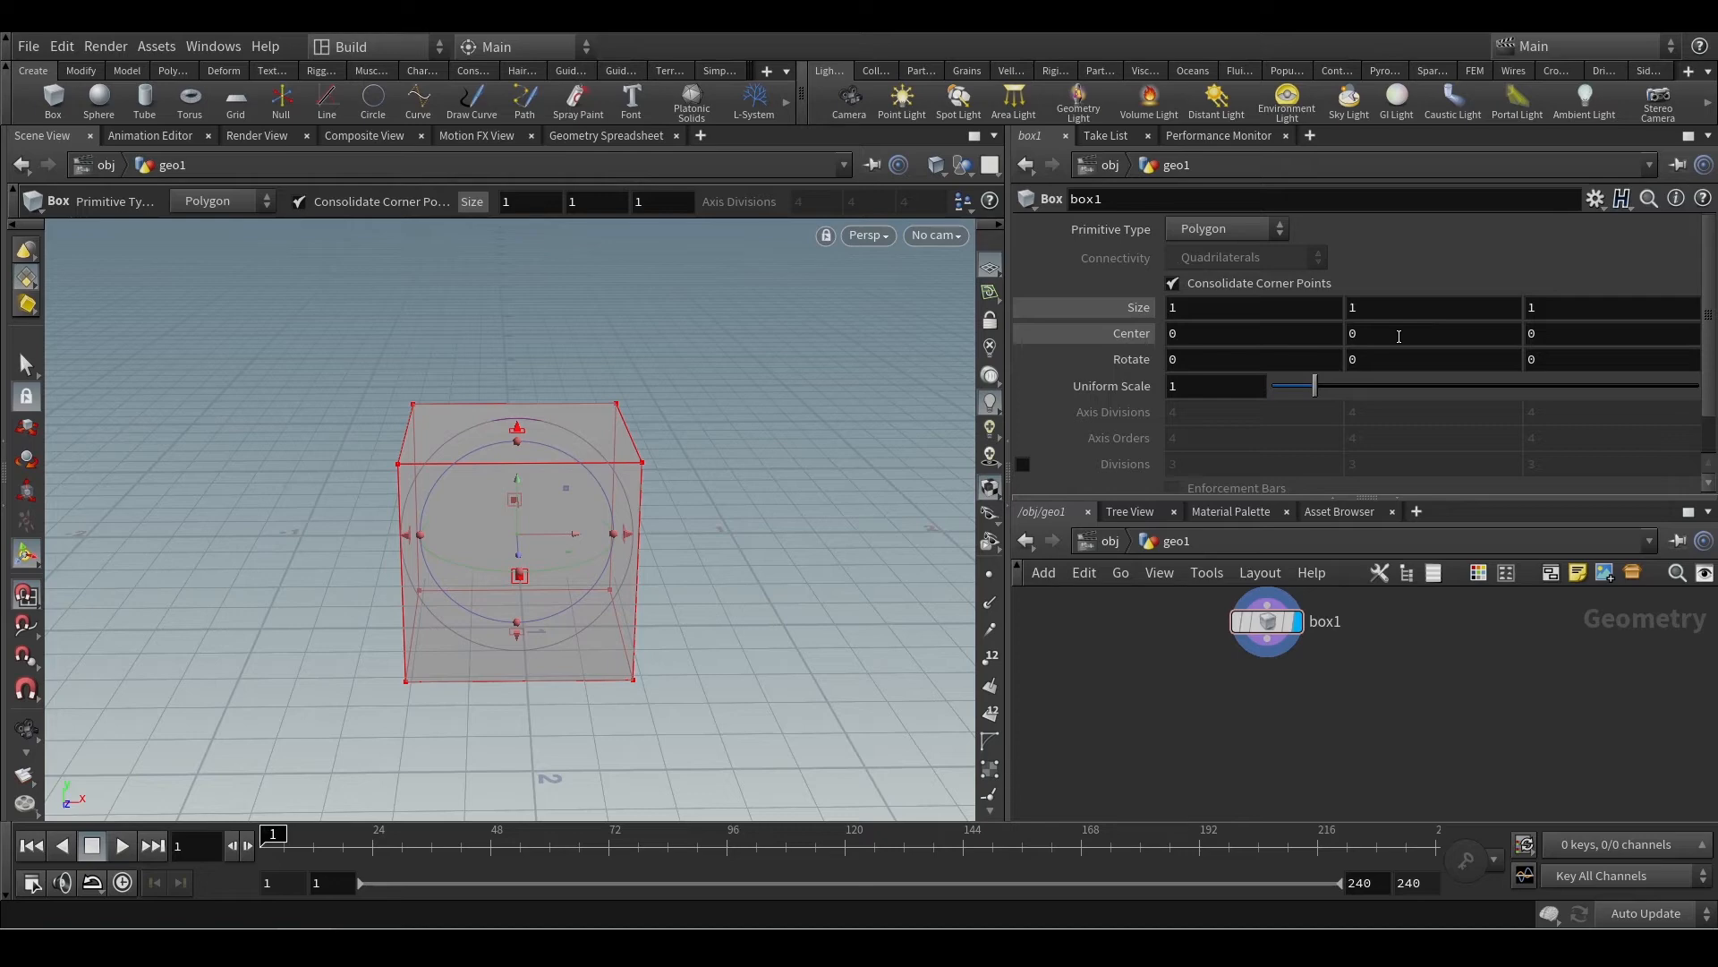
Step: Paste the copied Size Y parameter as a relative reference into the box's Center Y and inspect the resulting expression
right_click(1398, 336)
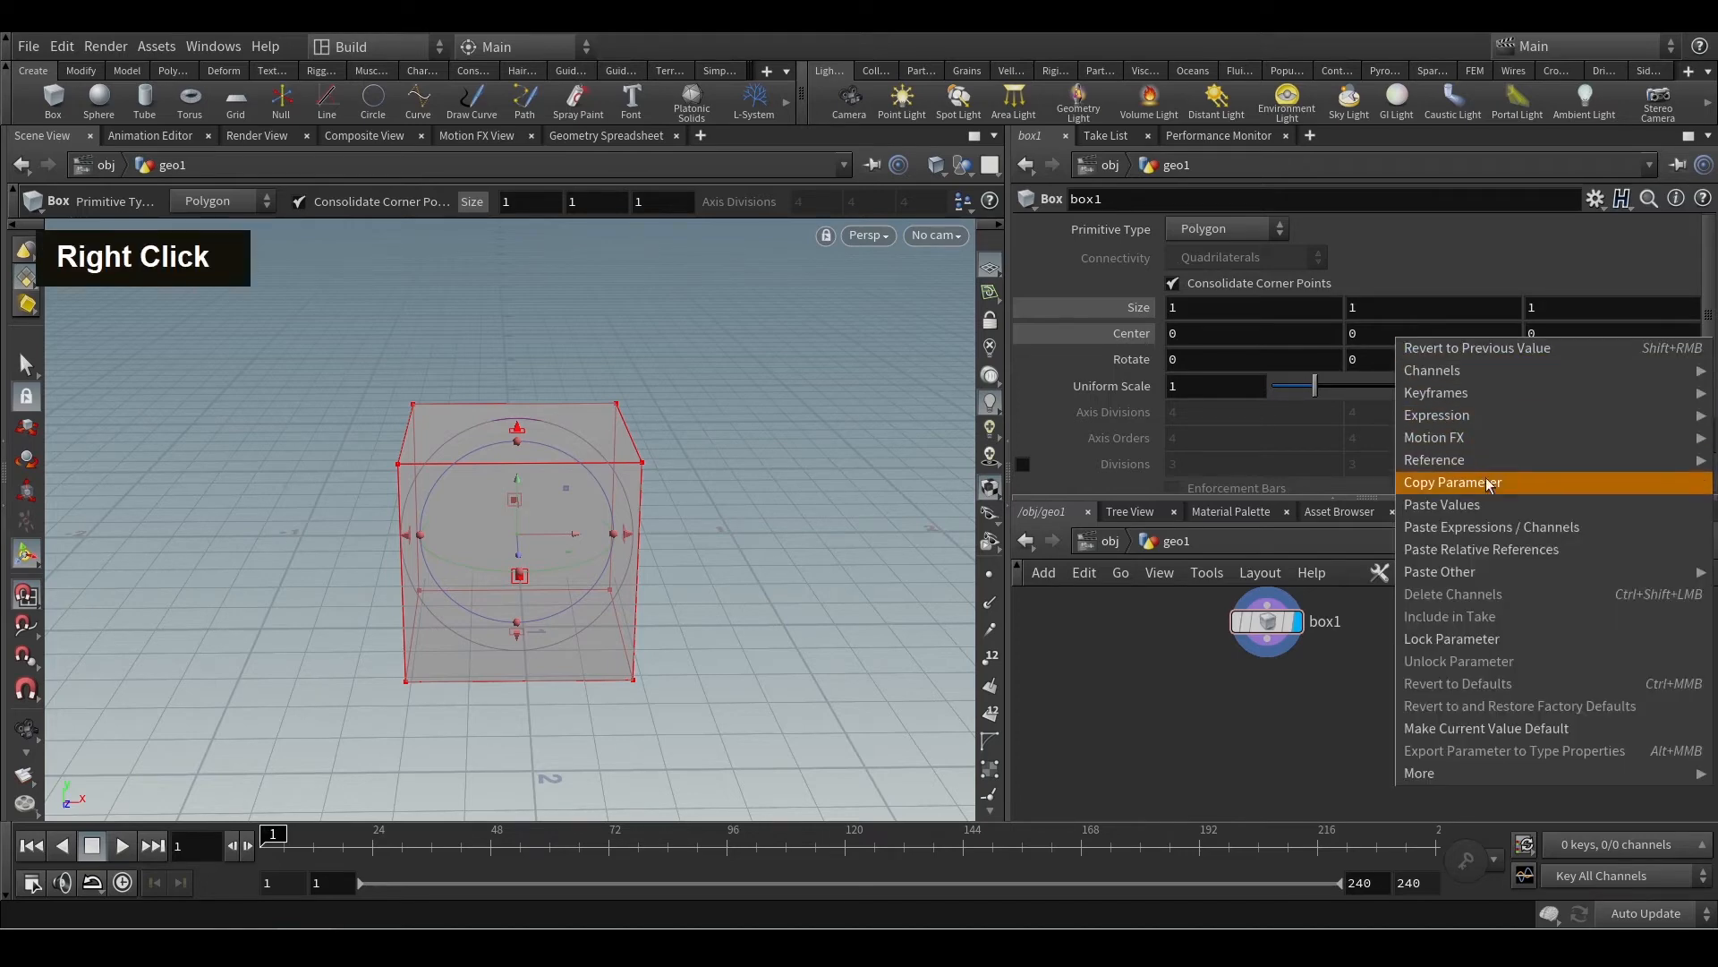
click(1497, 548)
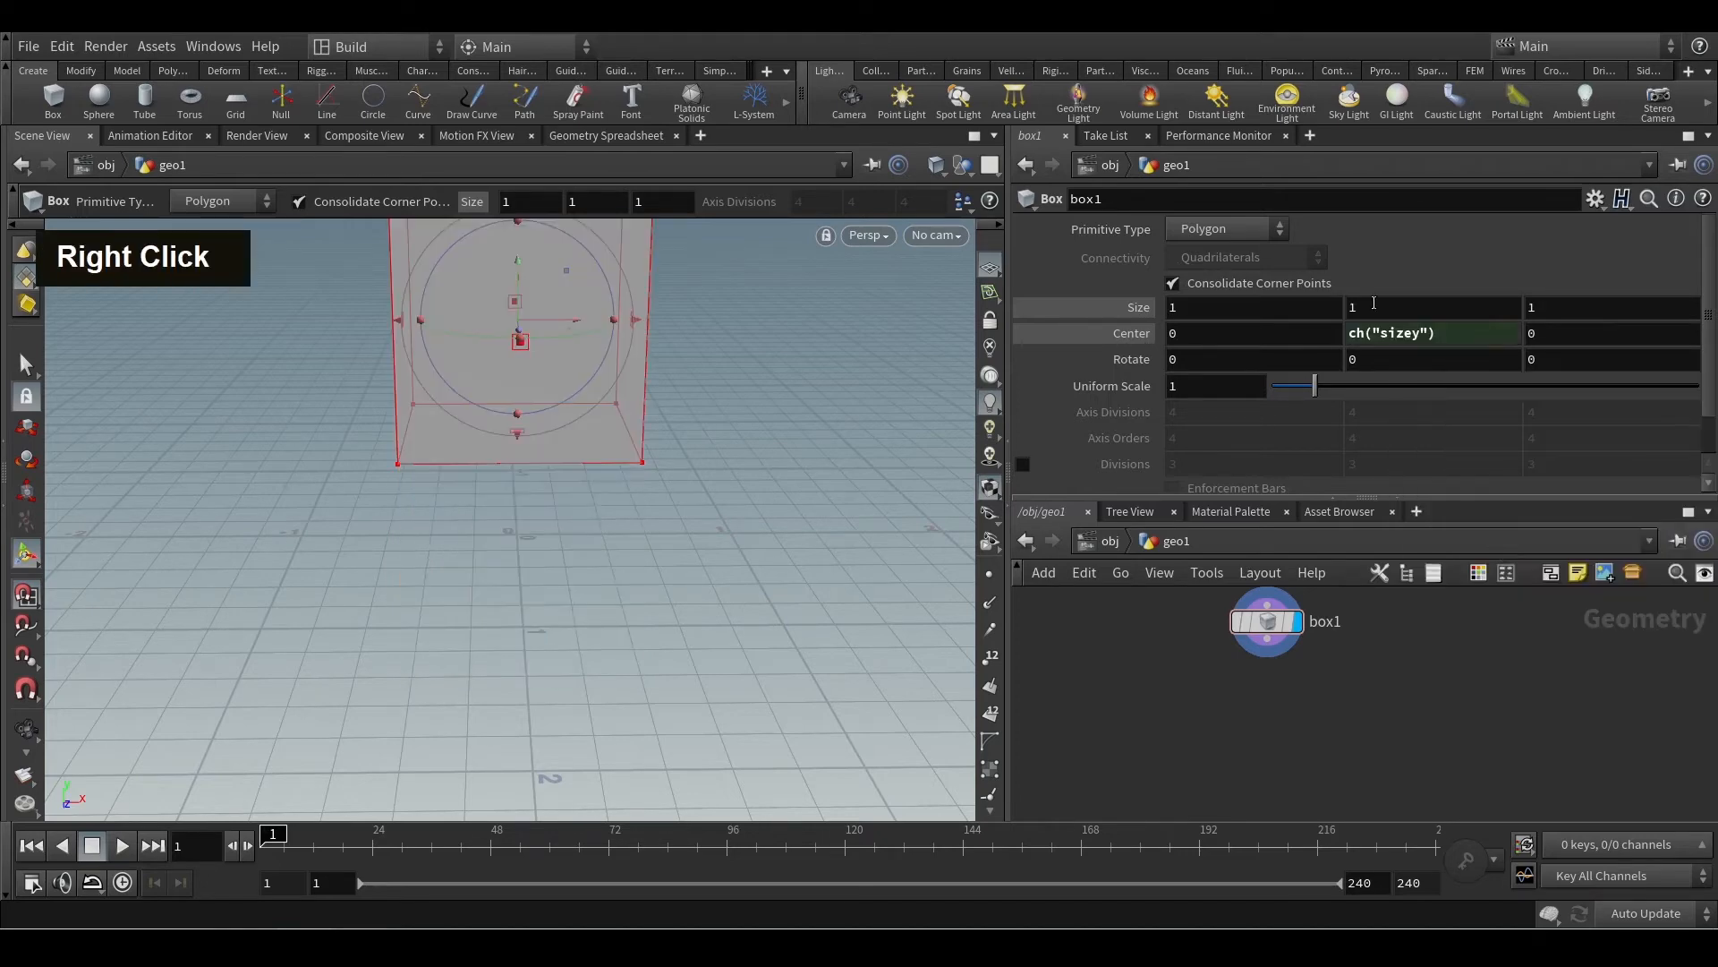
key(alt)
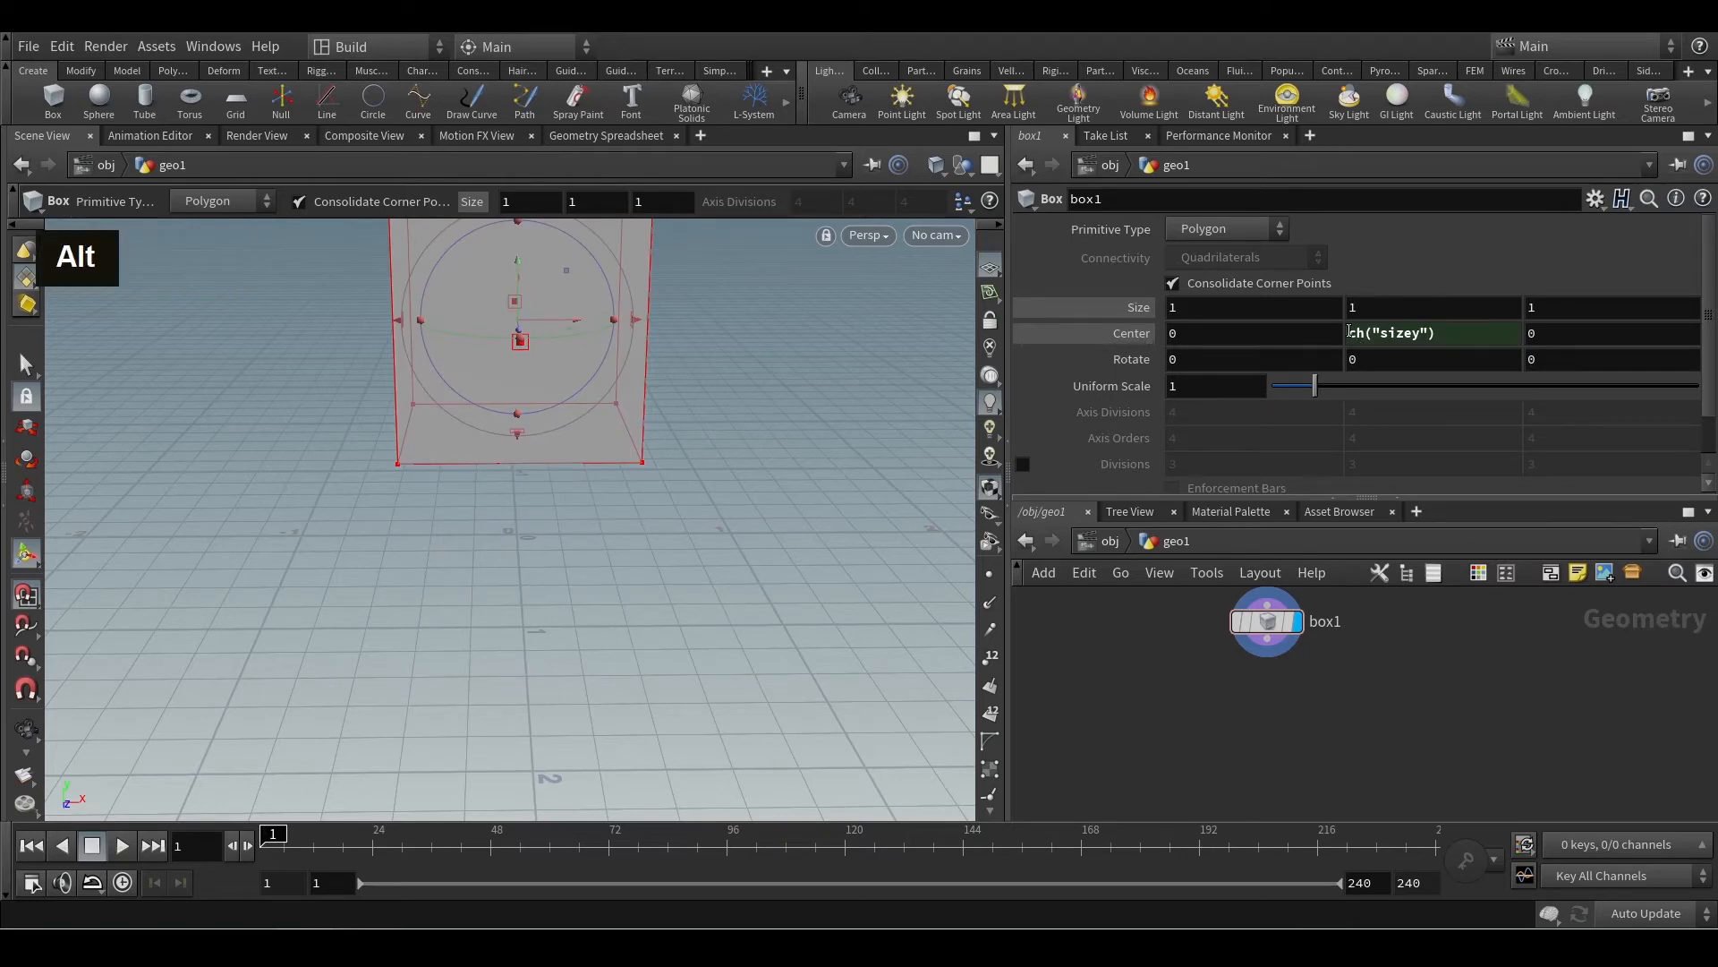
double_click(1353, 335)
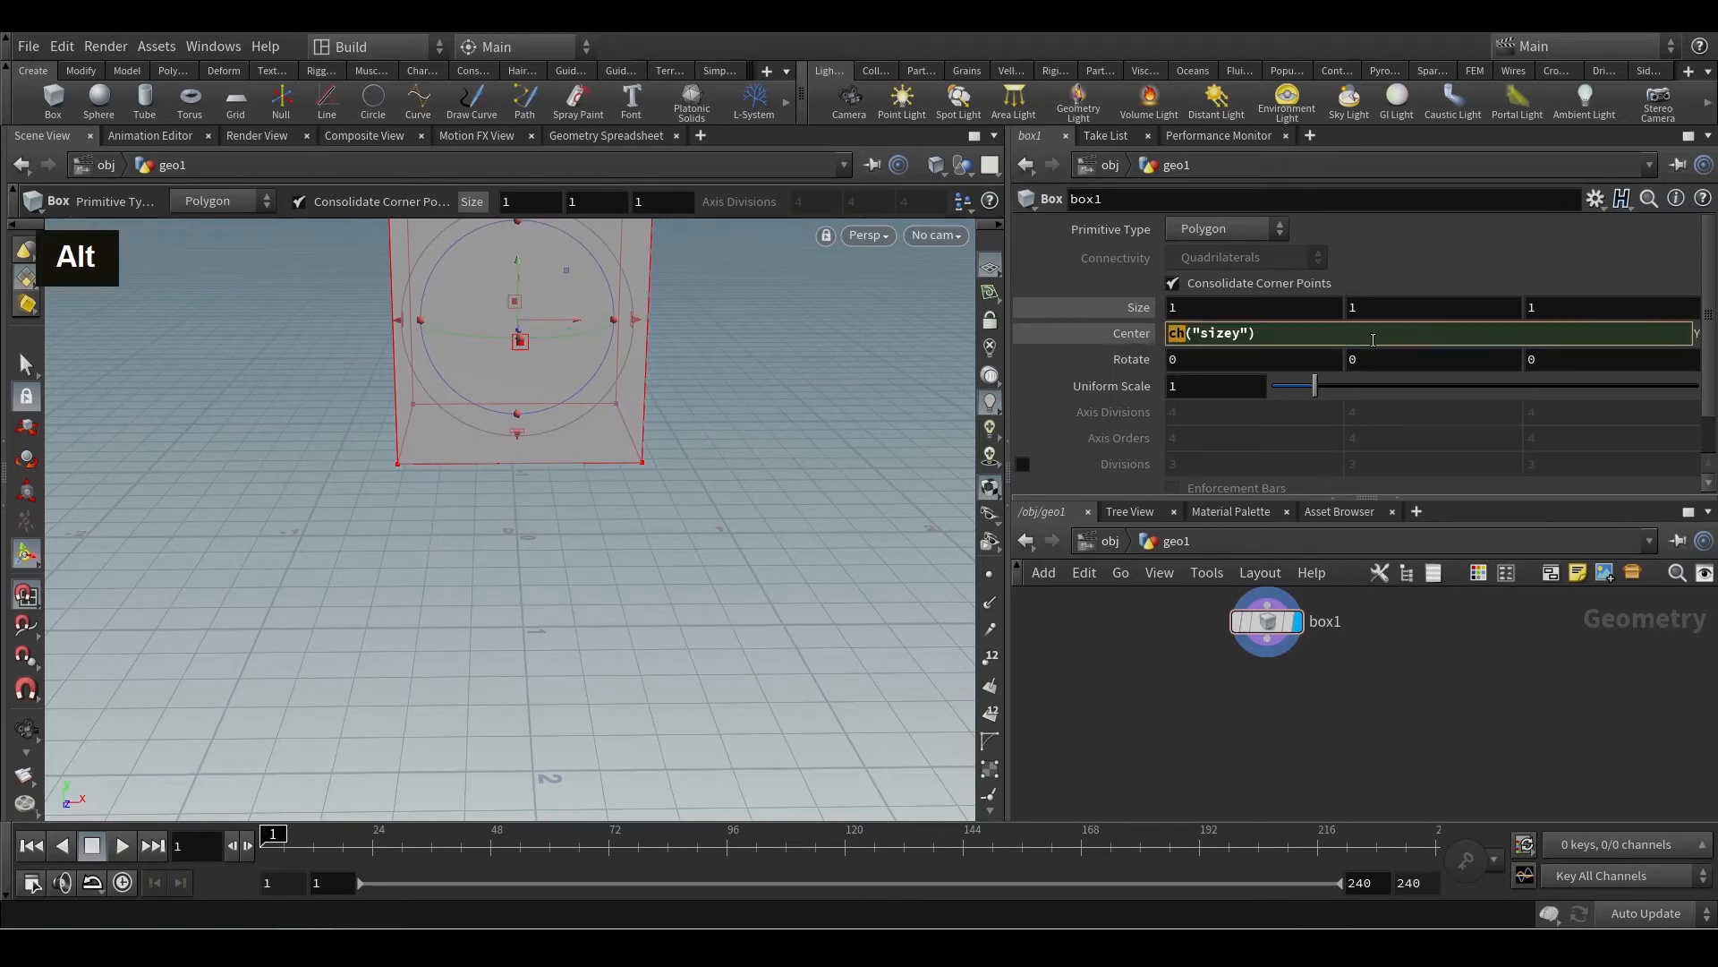
double_click(1268, 333)
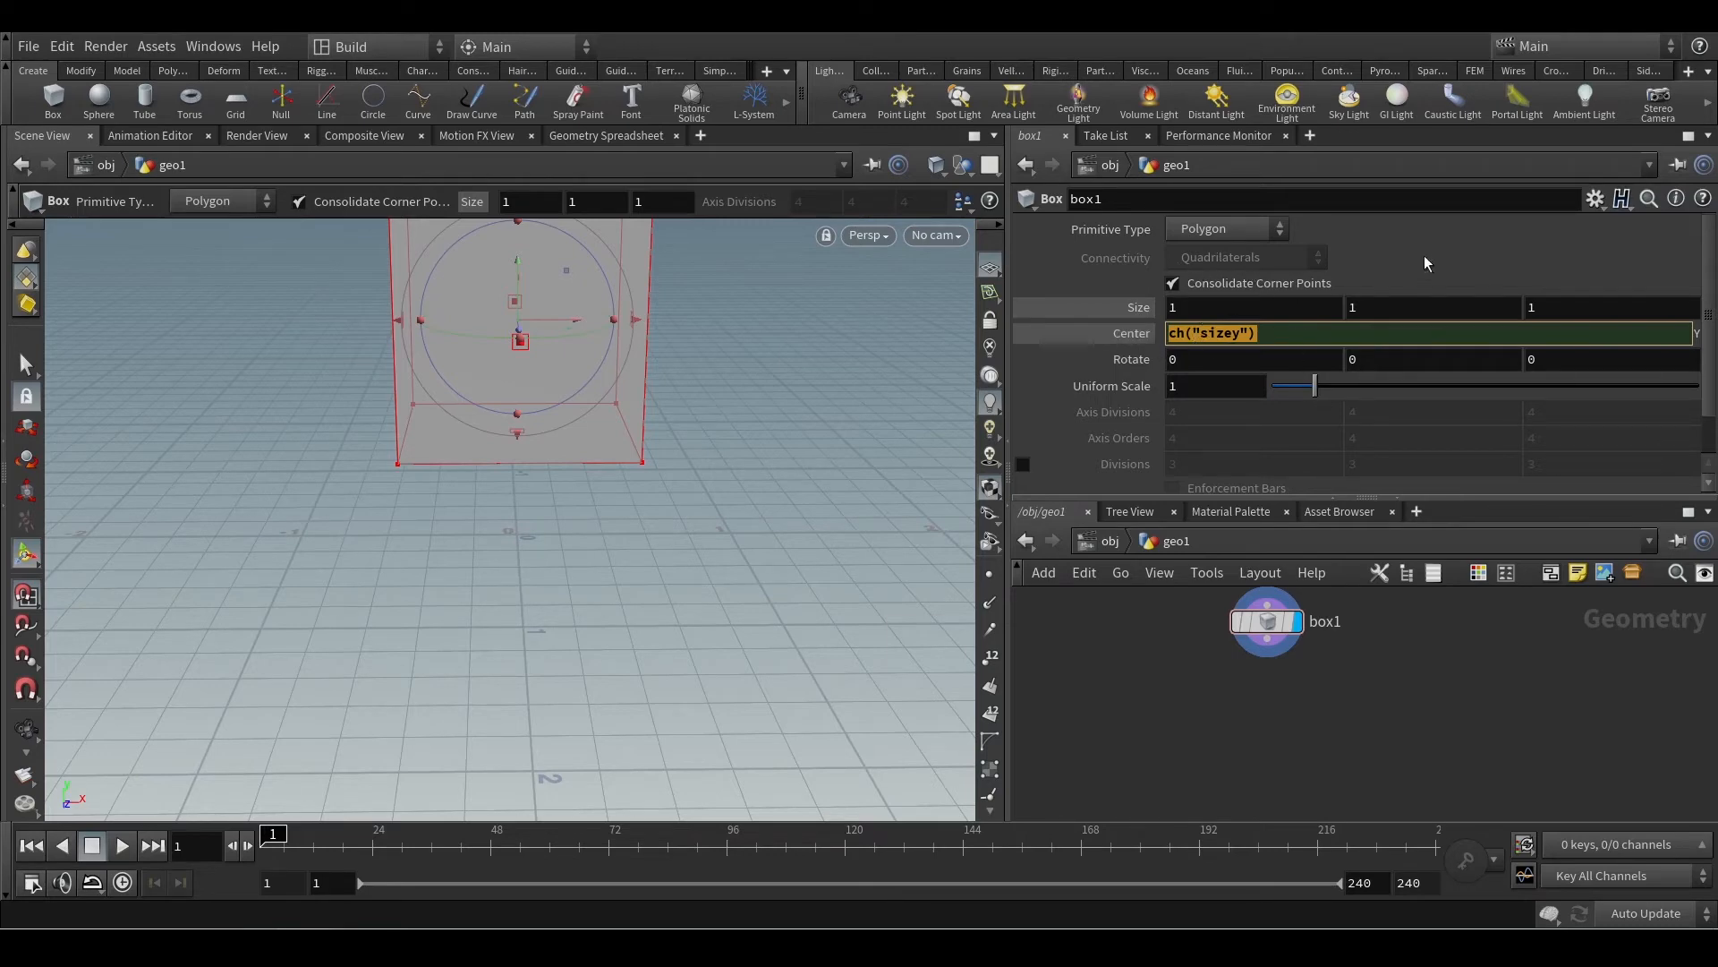
key(Return)
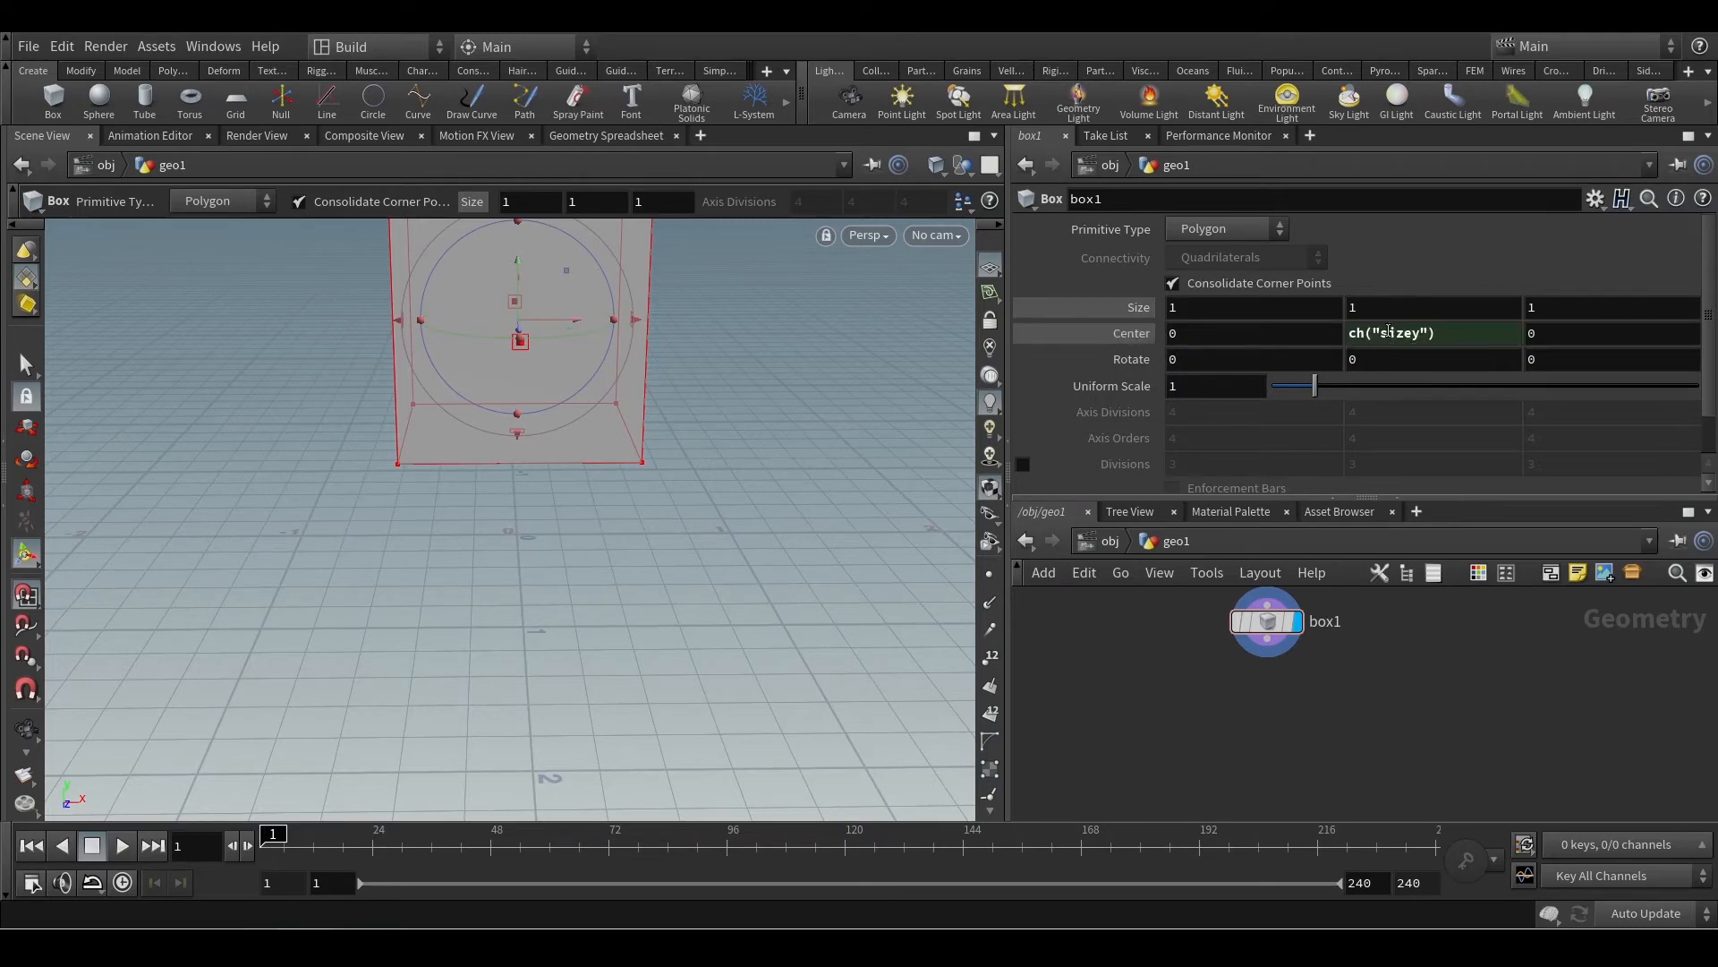
key(ctrl+2)
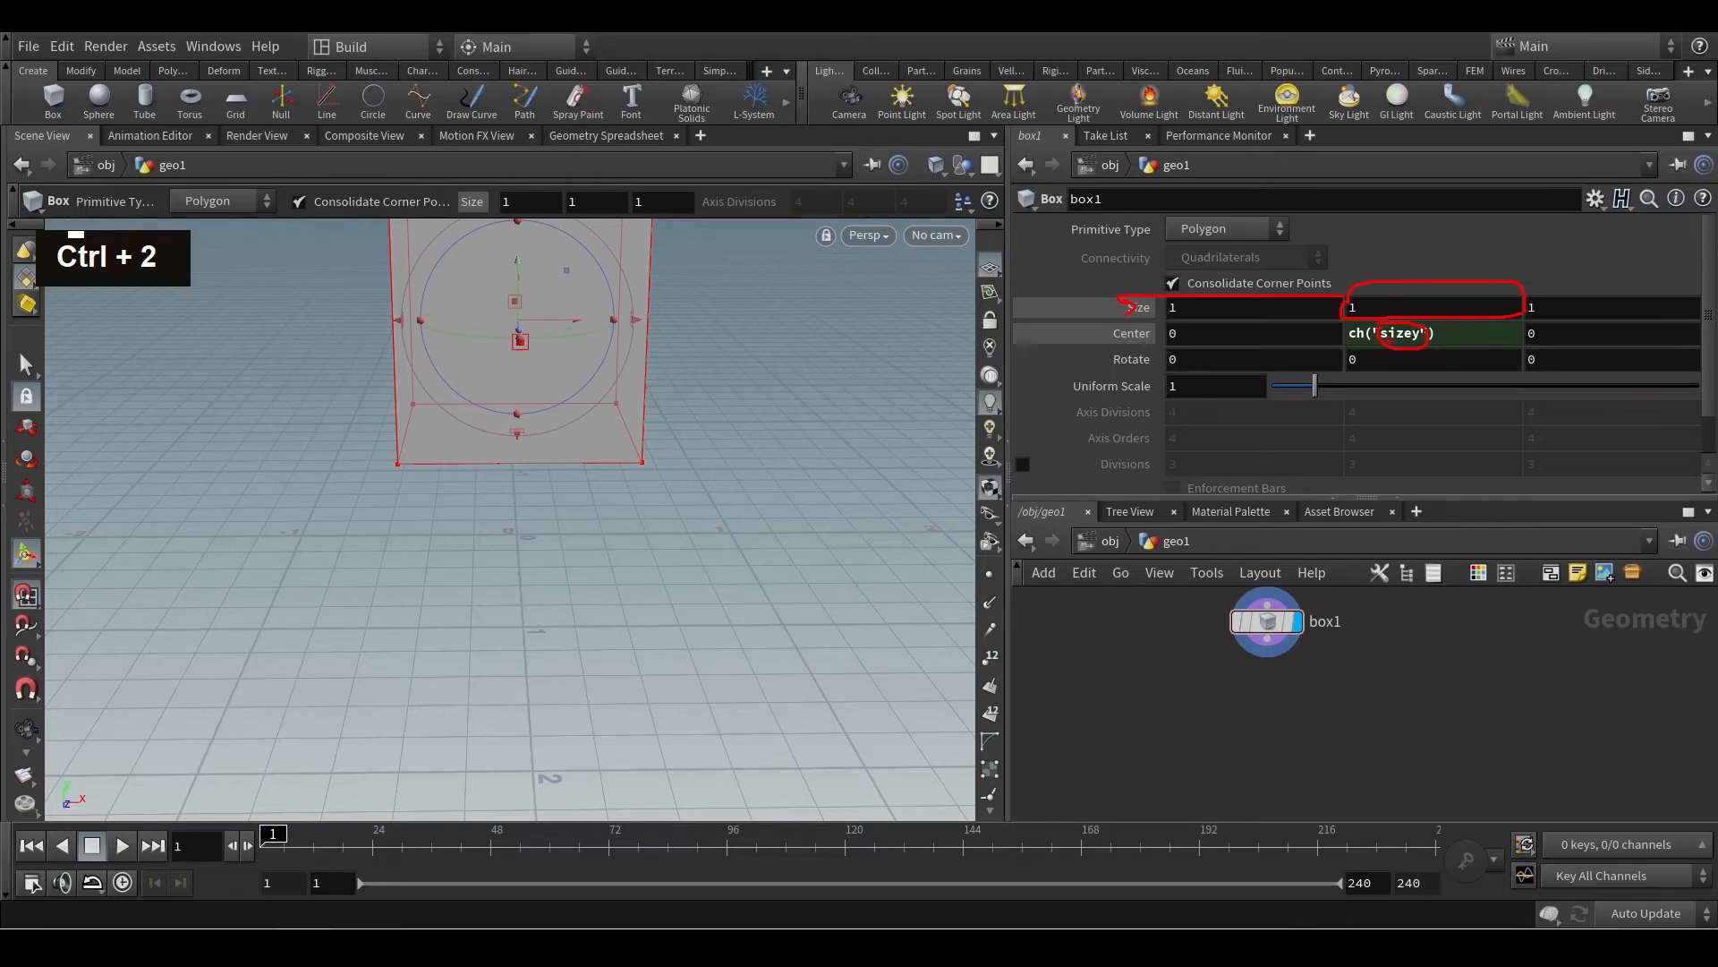
key(Escape)
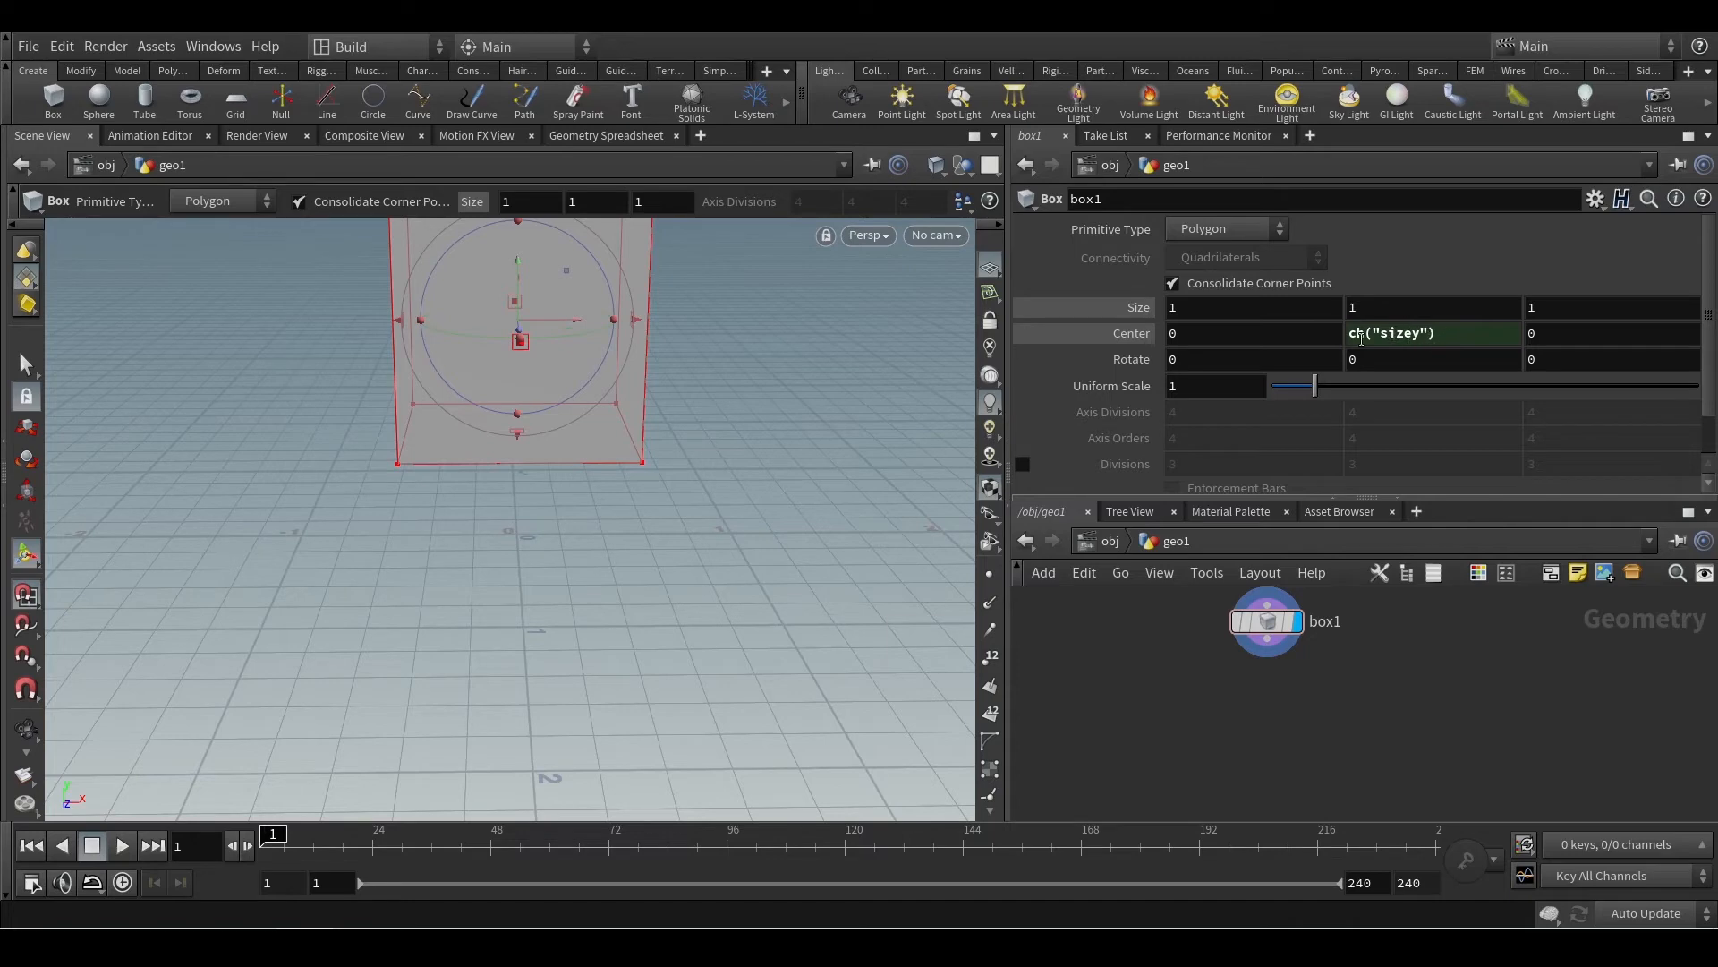
Step: Display the Center Y expression as its evaluated value and set the box's Size Y to 2
click(1145, 338)
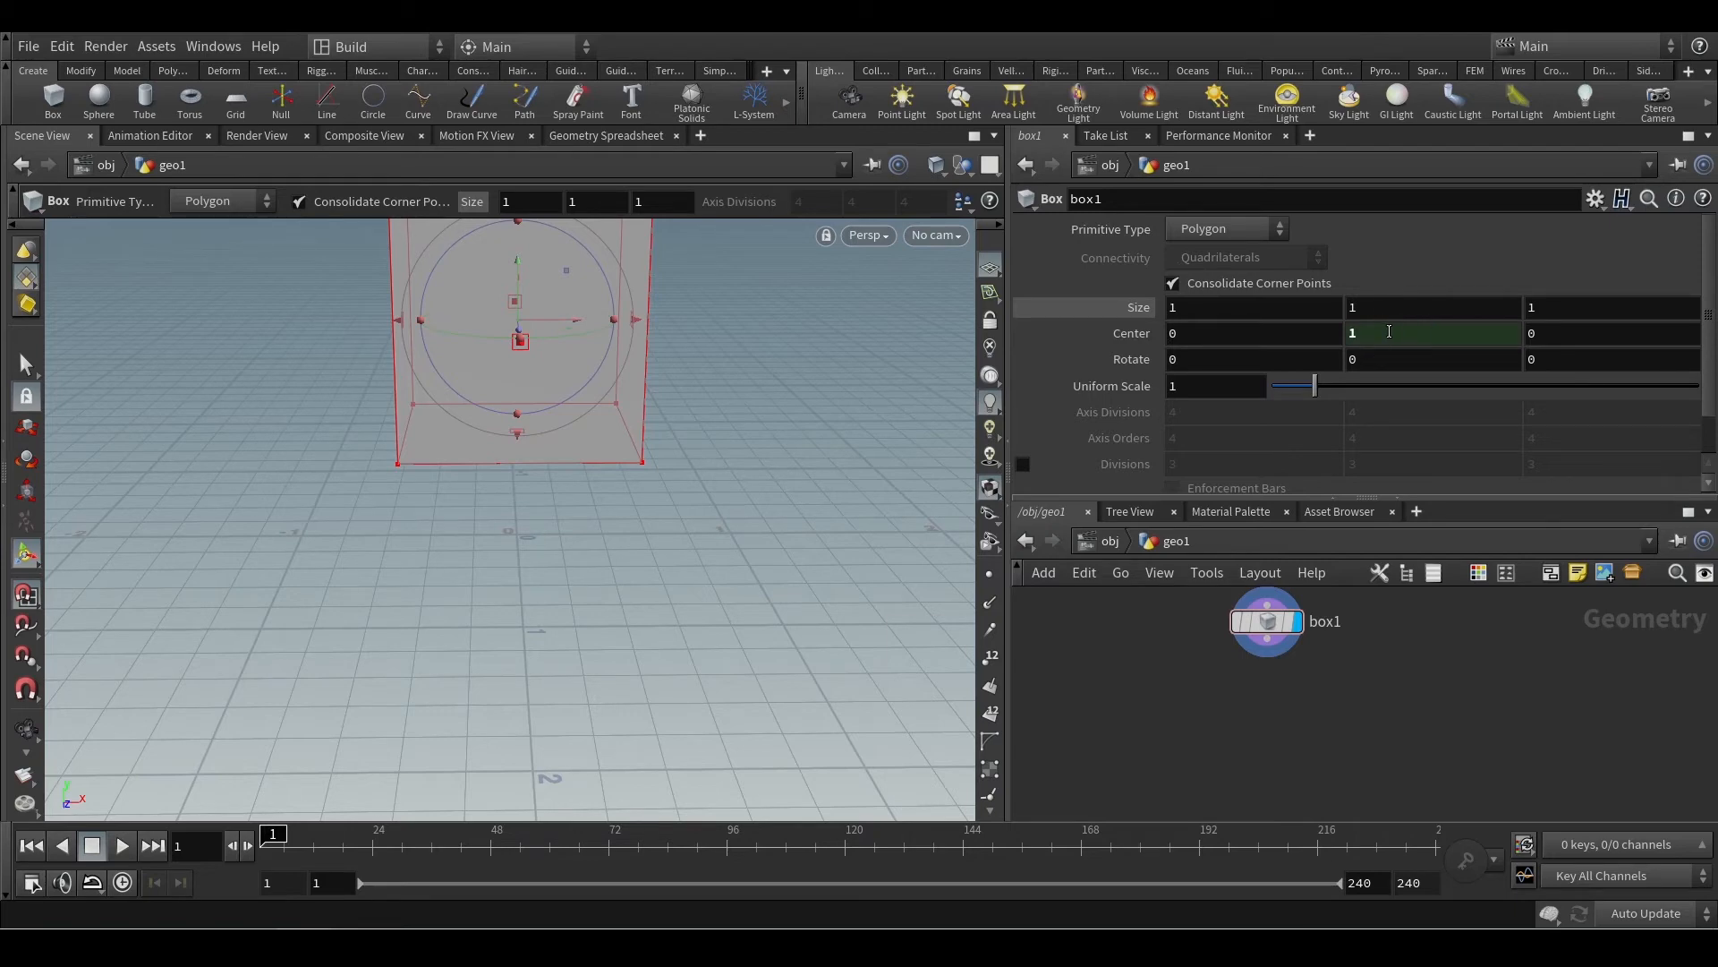
click(1404, 307)
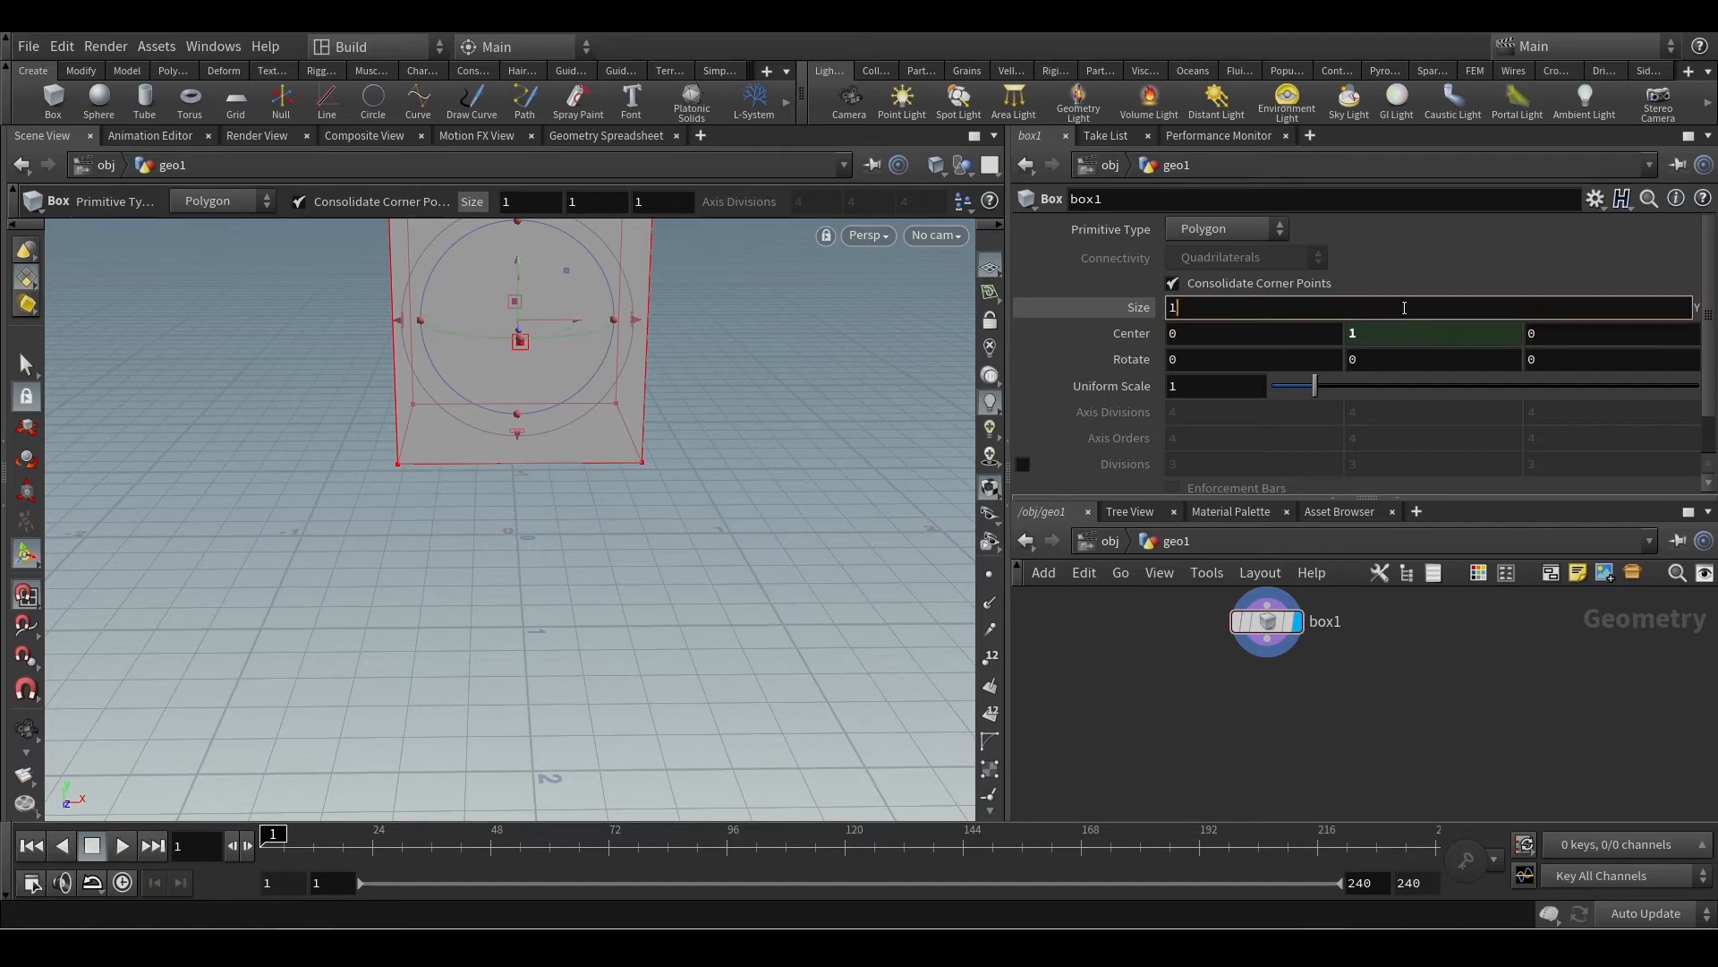
text(2)
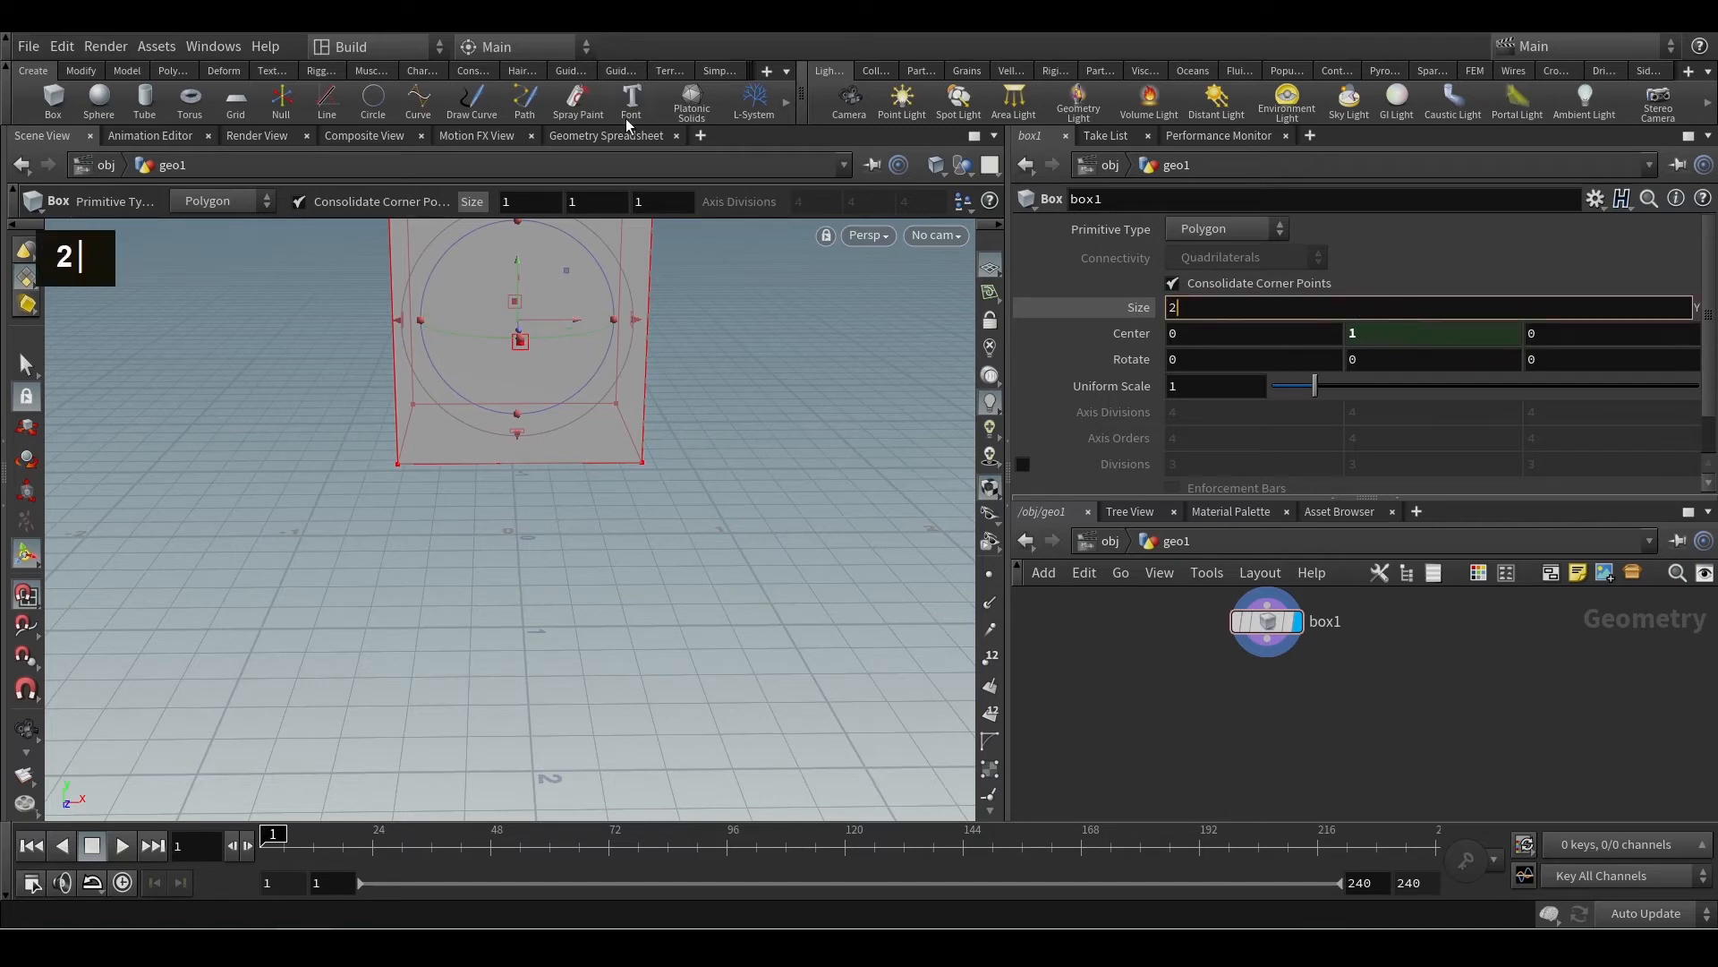
key(Return)
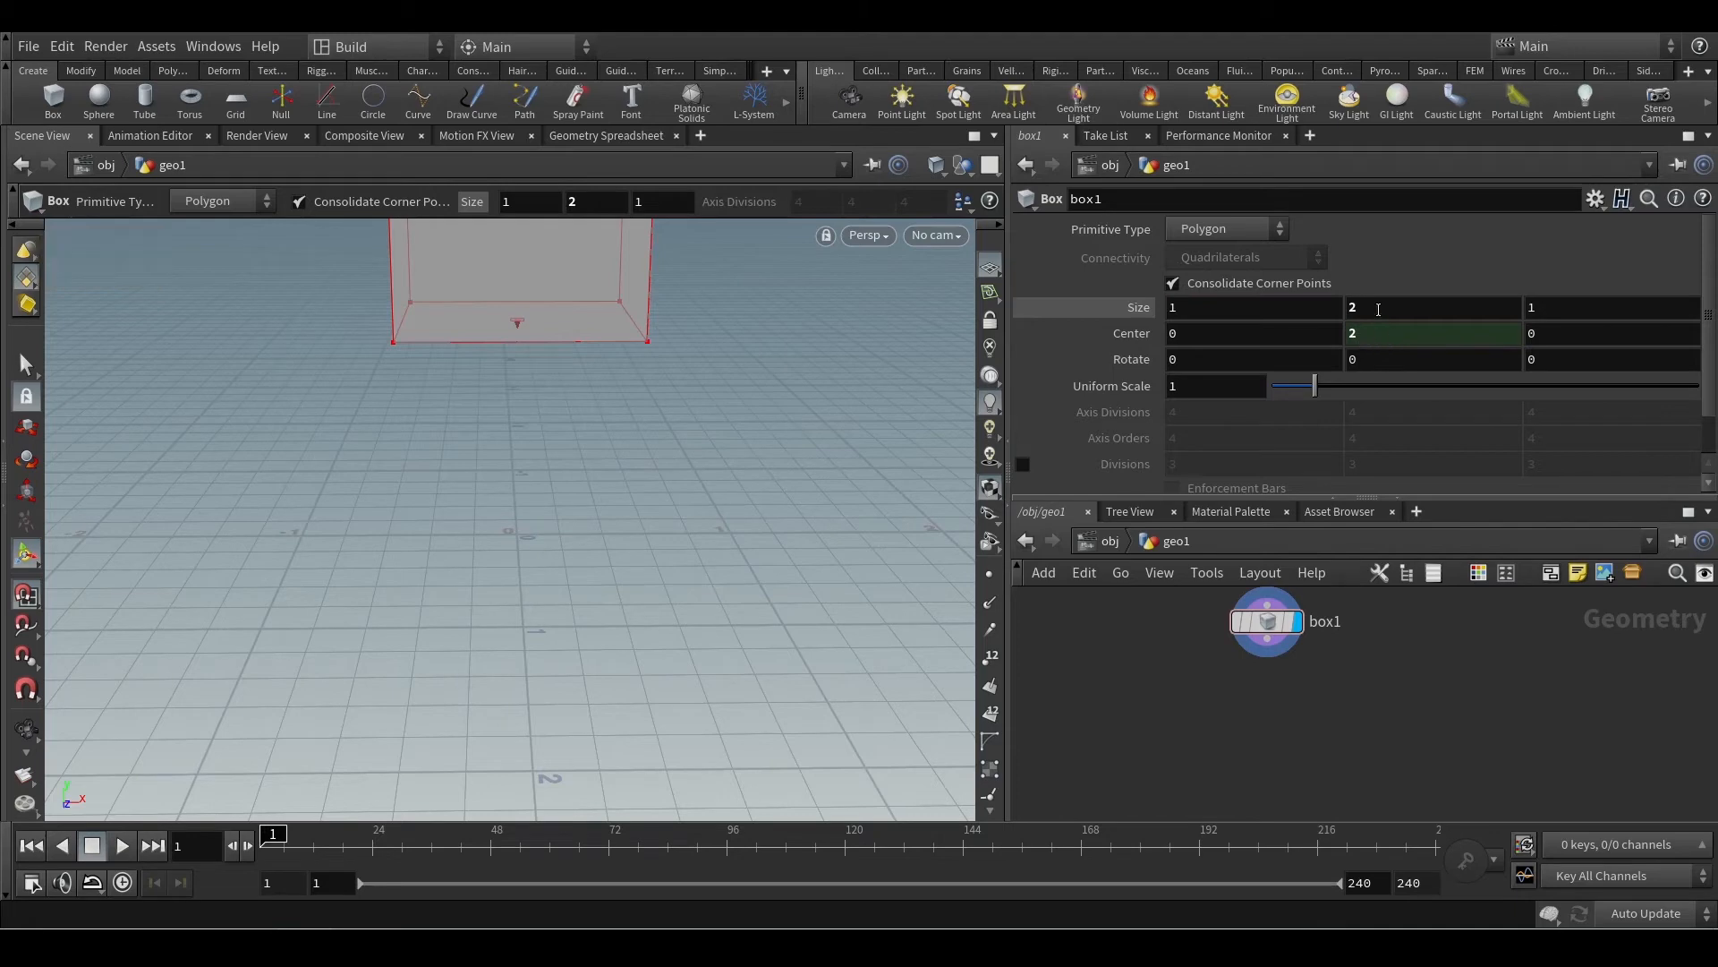
Step: Try a Size Y of 3 on the box to test the Center Y reference
click(1378, 310)
text(3)
key(Return)
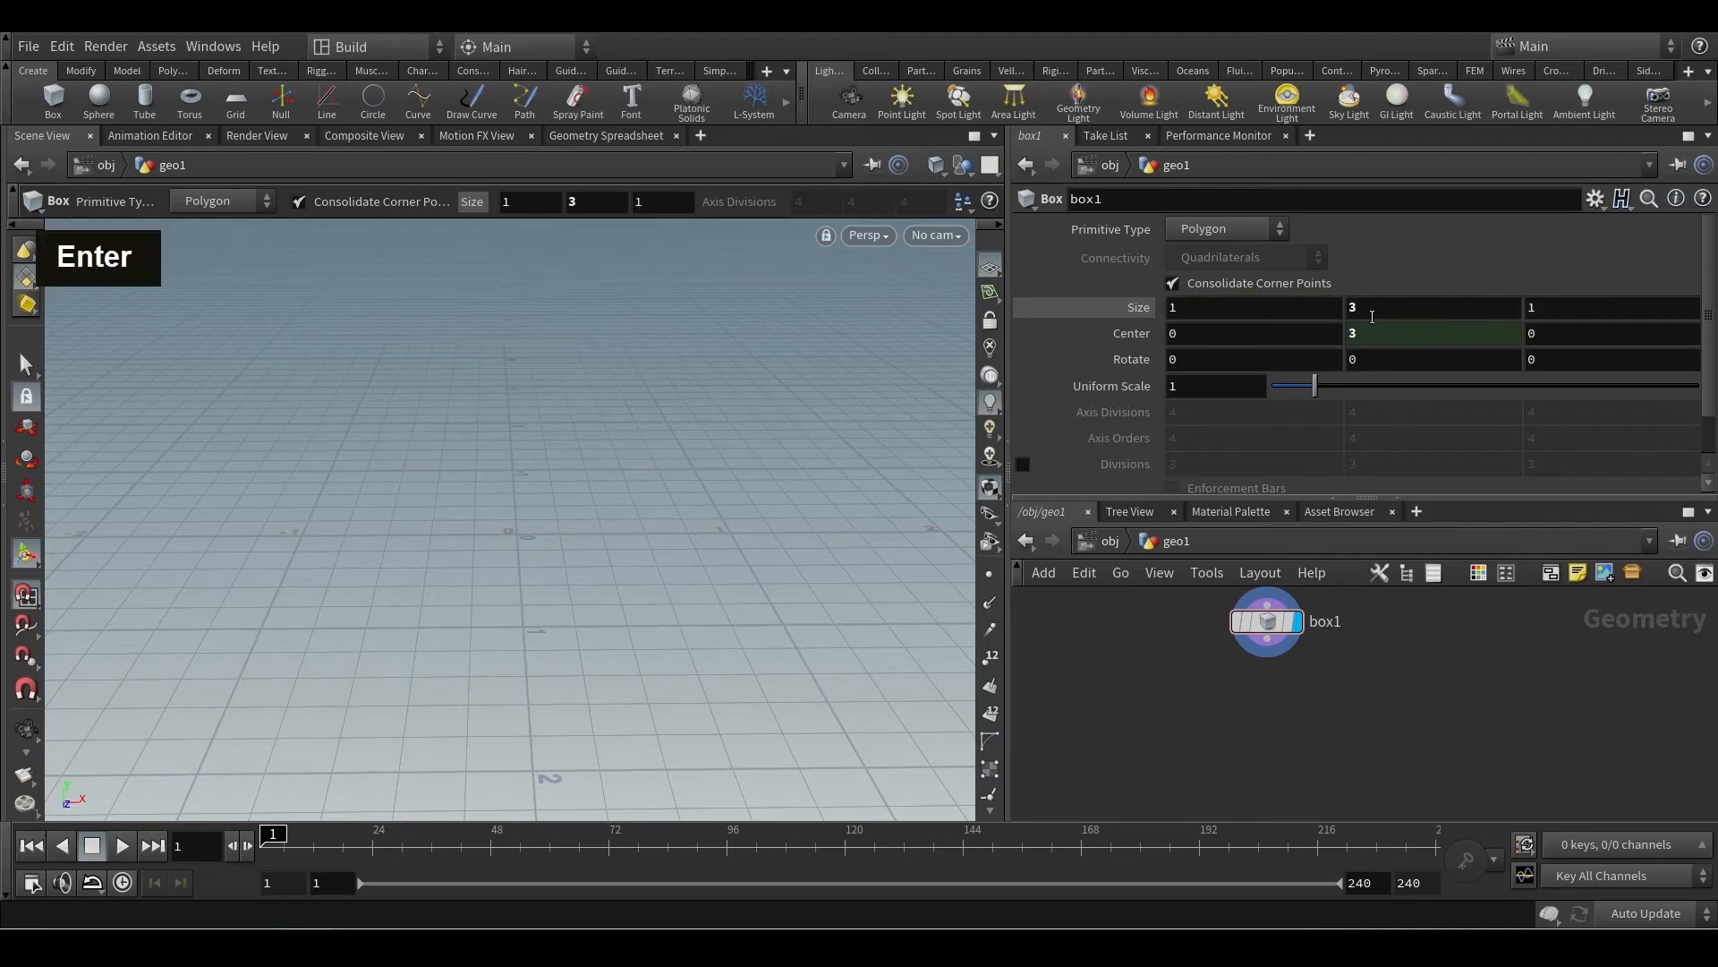
key(ctrl+2)
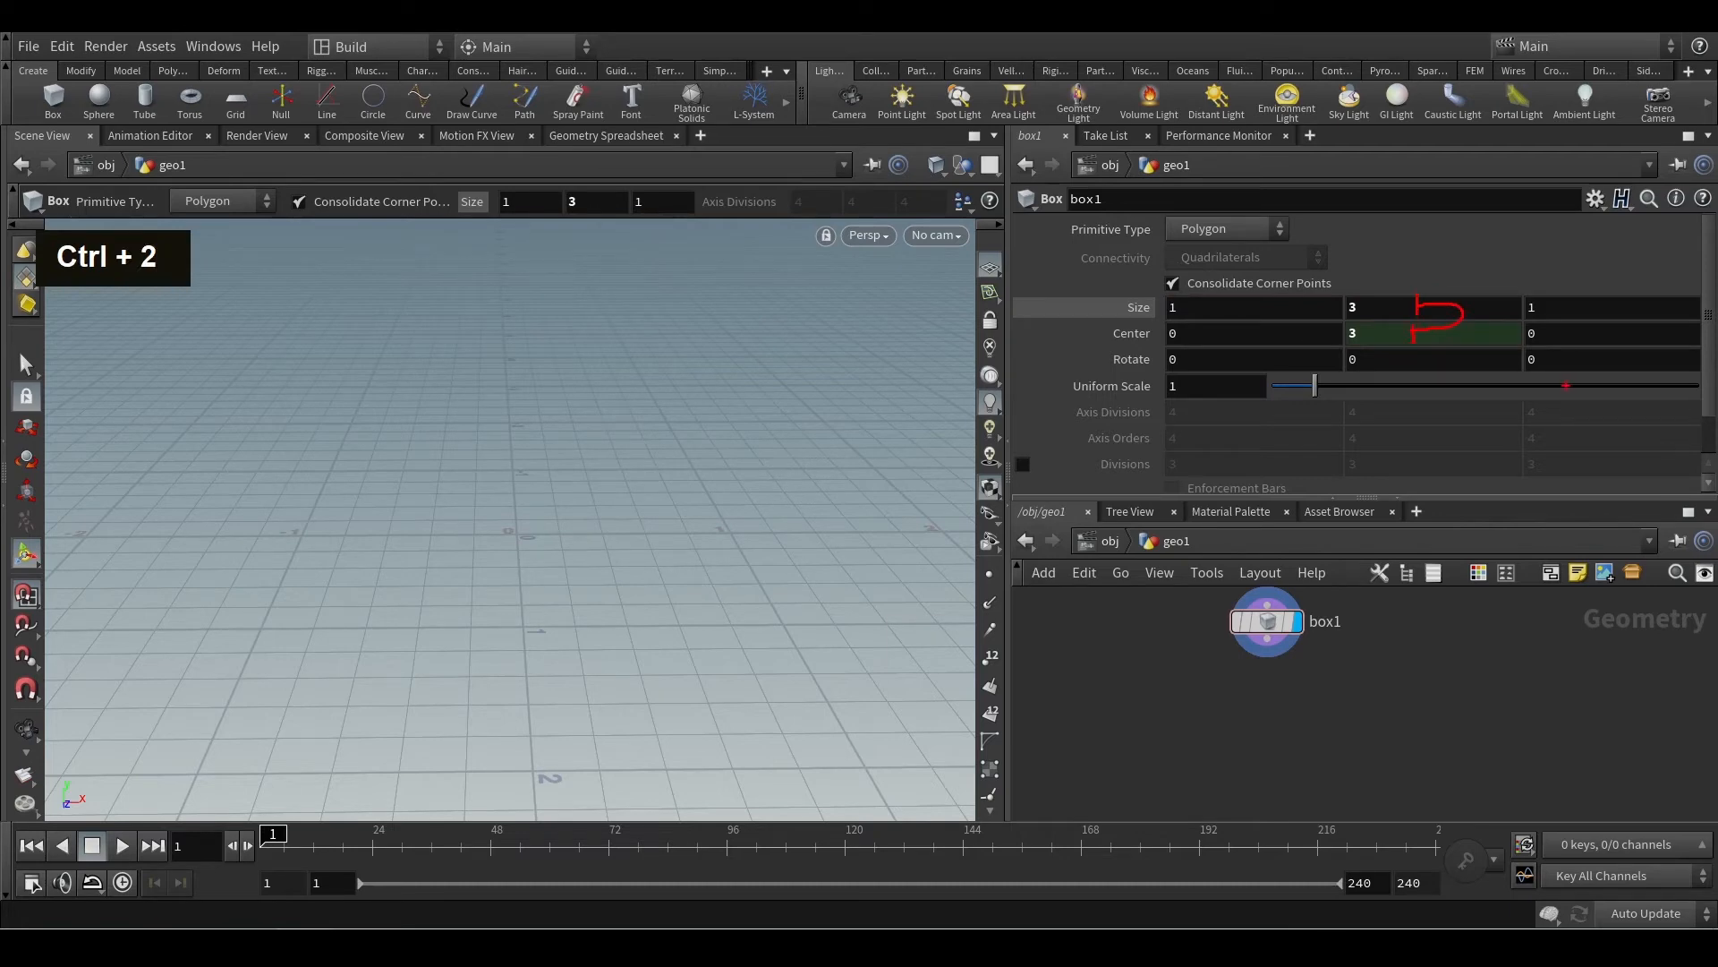
key(Escape)
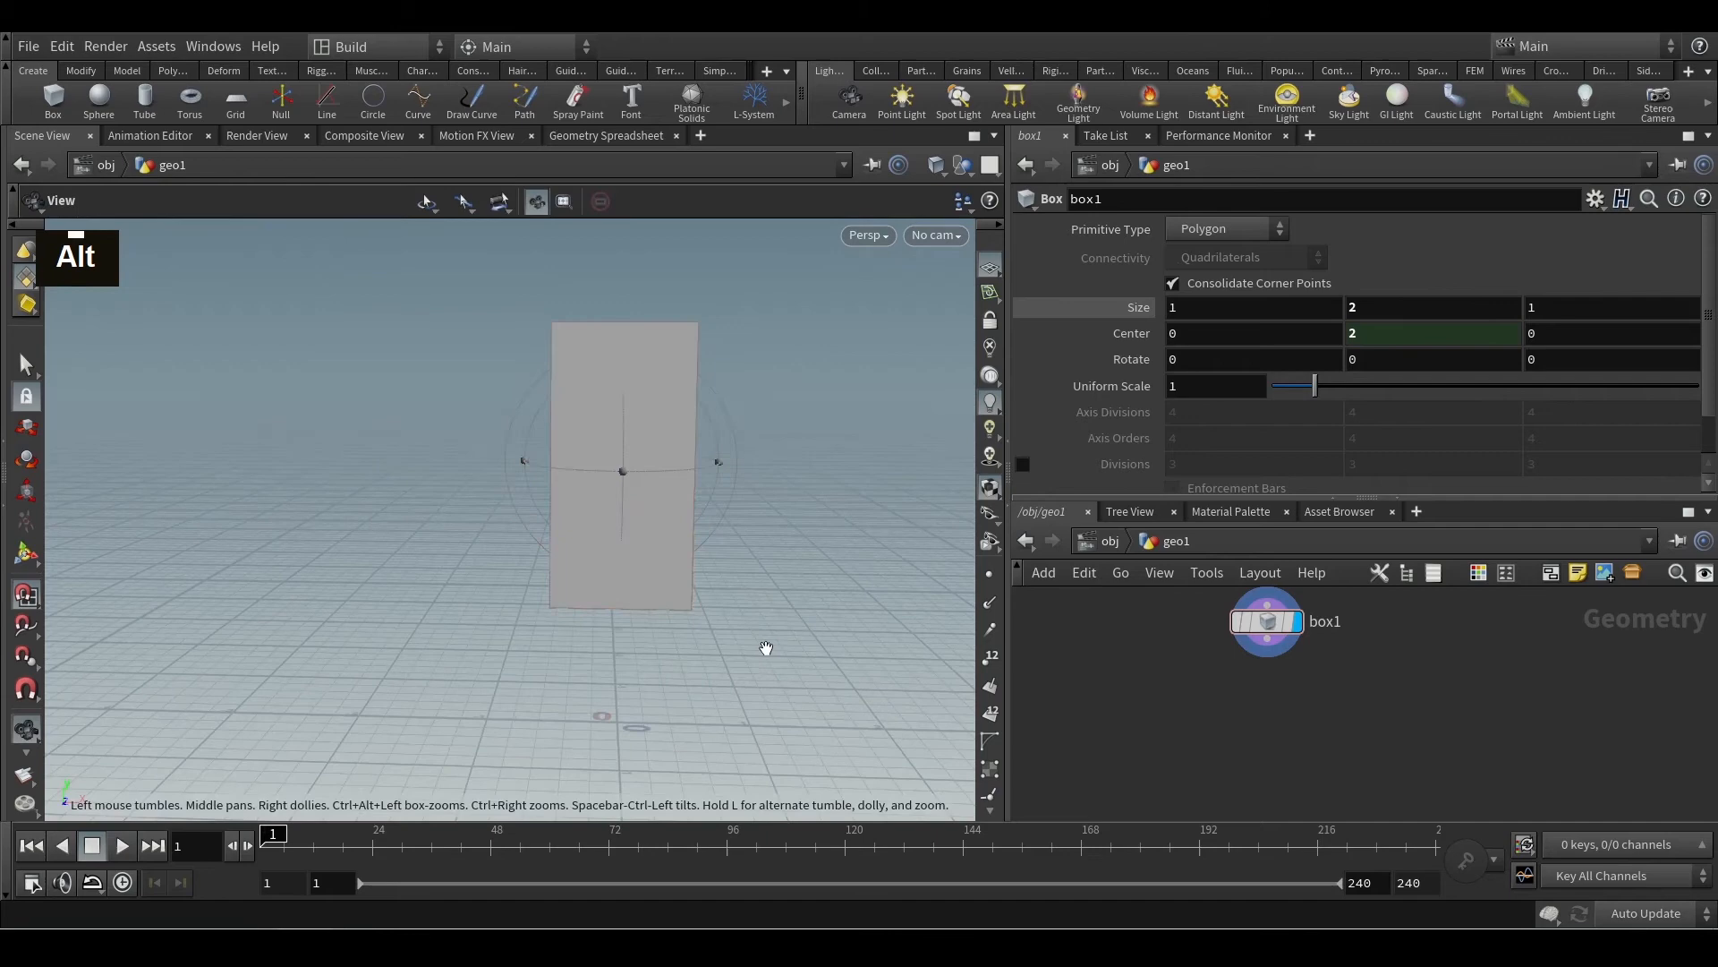
Step: Show the Center Y expression again and extend it with a division by two, giving ch("sizey")/2
mouse_move(767, 648)
alt+middle_down()
mouse_move(730, 545)
mouse_move(744, 564)
alt+middle_up()
key(Return)
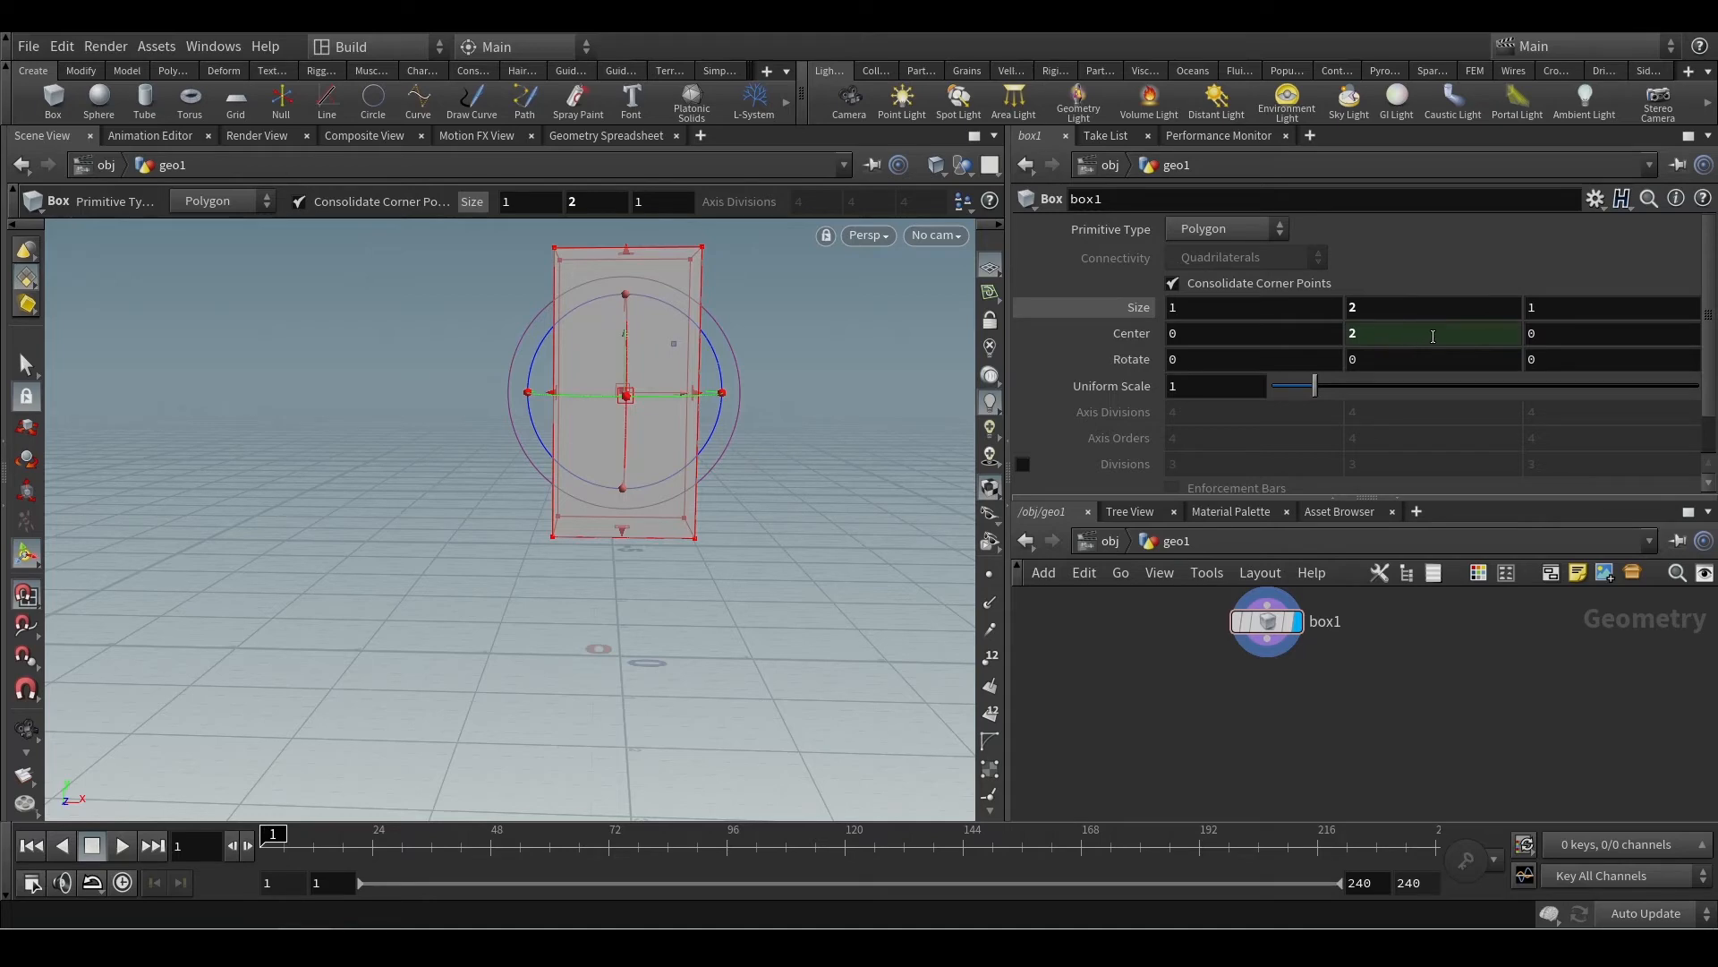
click(1135, 334)
click(1447, 334)
text(/2)
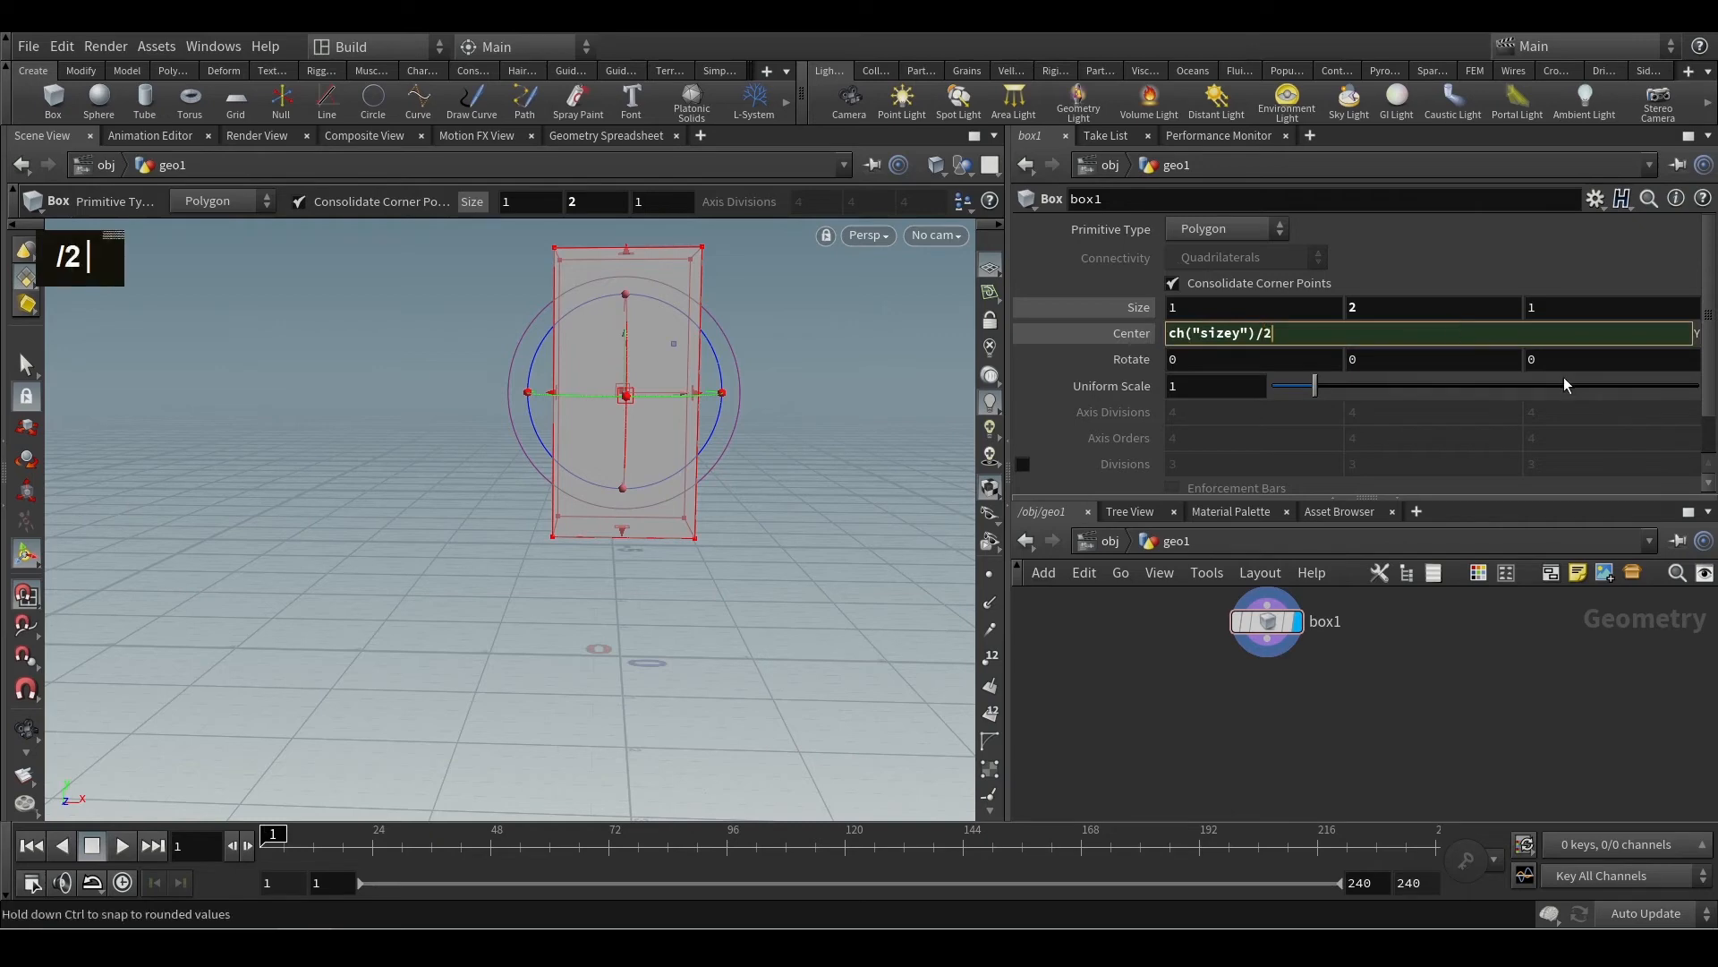
key(Return)
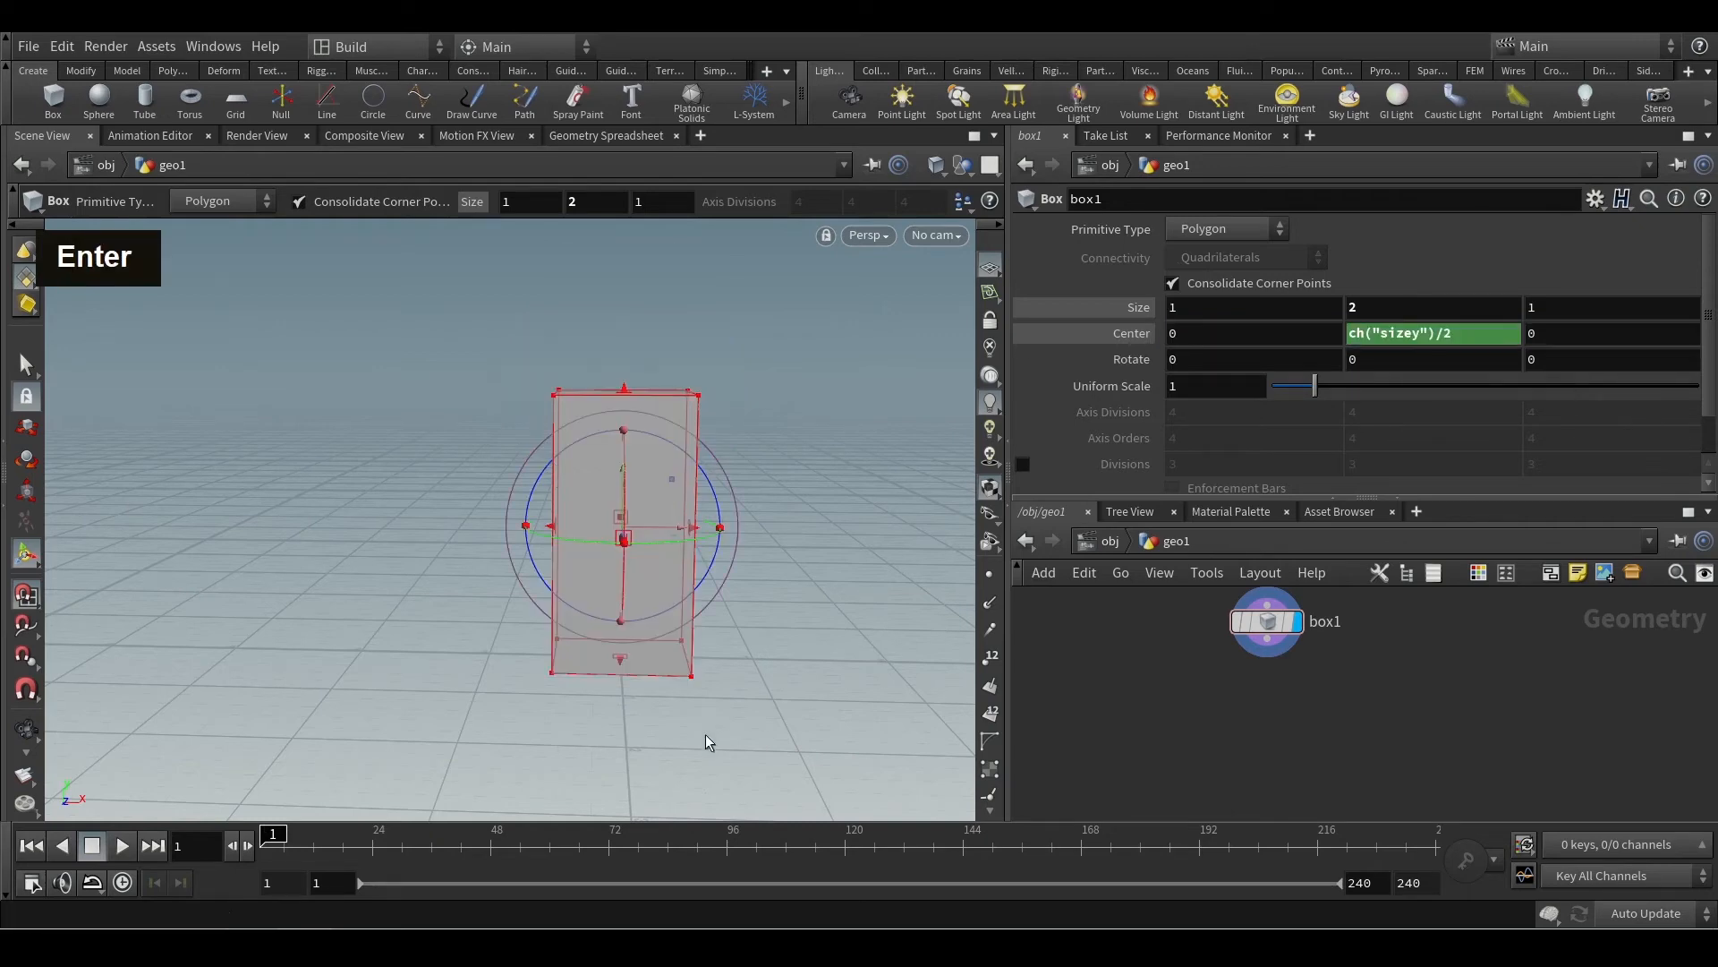
Step: Try enlarging the box's Size on all three axes together, and undo that change
key(Escape)
alt+scroll(688, 637, up, 5)
mouse_move(688, 637)
alt+mouse_down()
mouse_move(701, 614)
mouse_move(802, 606)
mouse_move(694, 602)
mouse_move(734, 609)
mouse_move(683, 621)
mouse_move(690, 644)
alt+mouse_up()
alt+scroll(690, 639, down, 3)
key(Return)
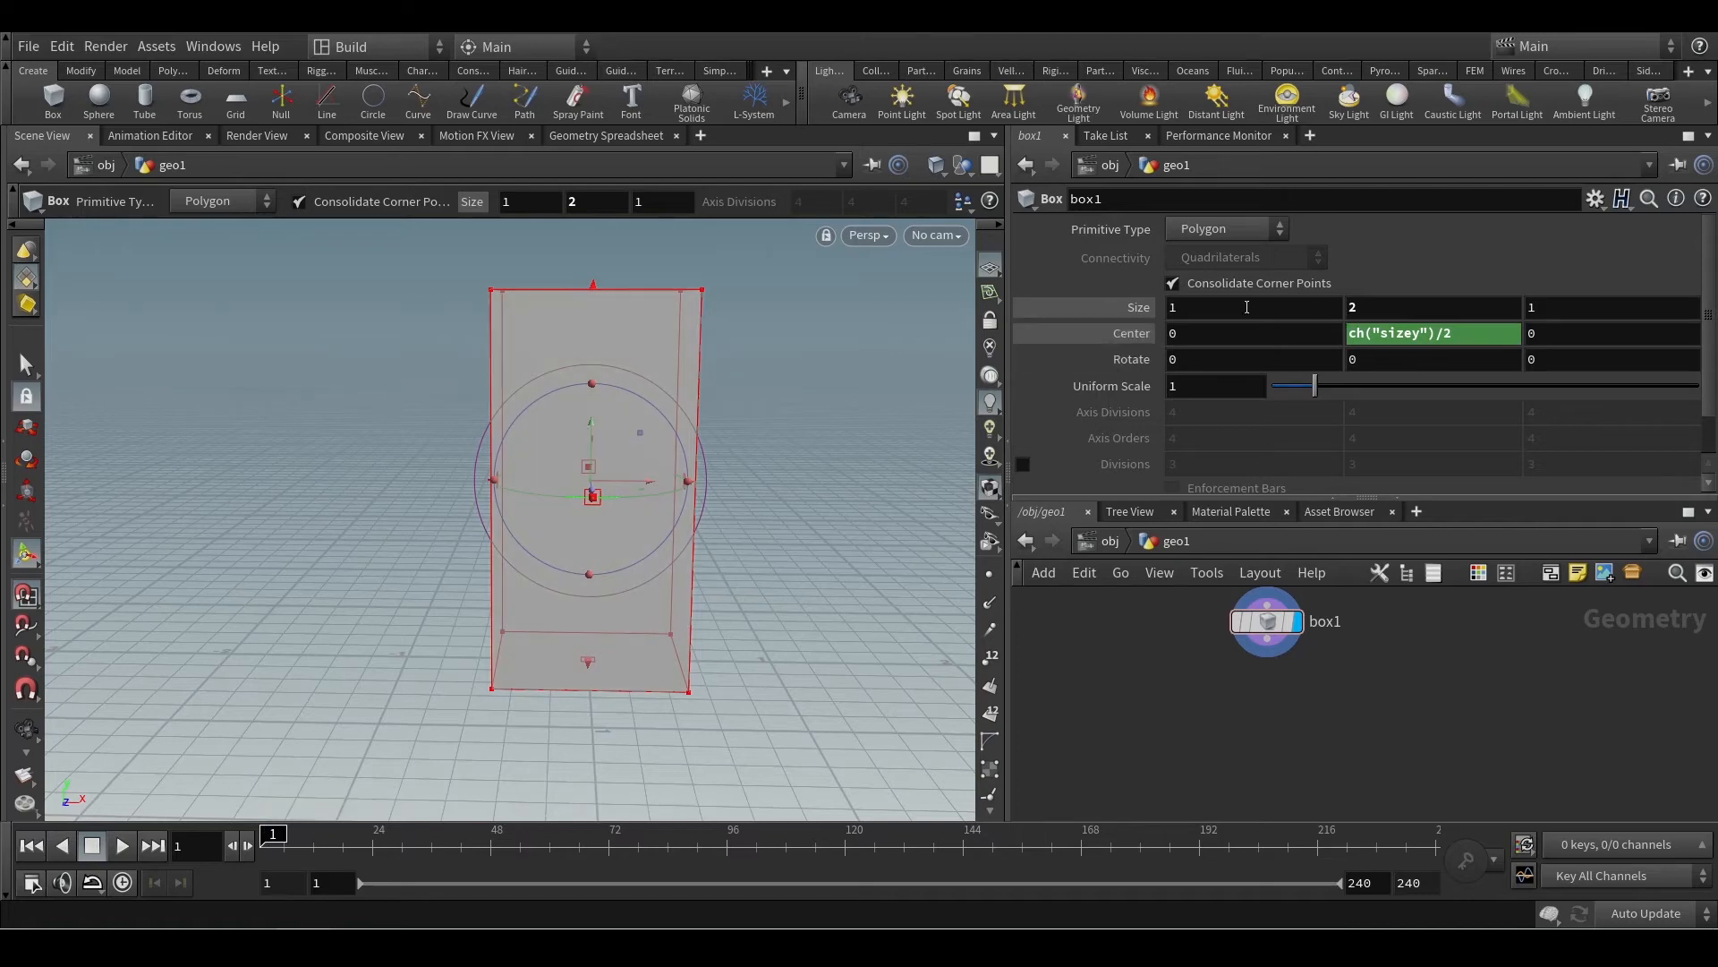
middle_click(1128, 308)
middle_drag(1135, 307, 1217, 332)
key(ctrl+z)
Step: Enlarge the box's Size on all axes together to 6, 7 and 6
alt+scroll(411, 621, down, 7)
key(Return)
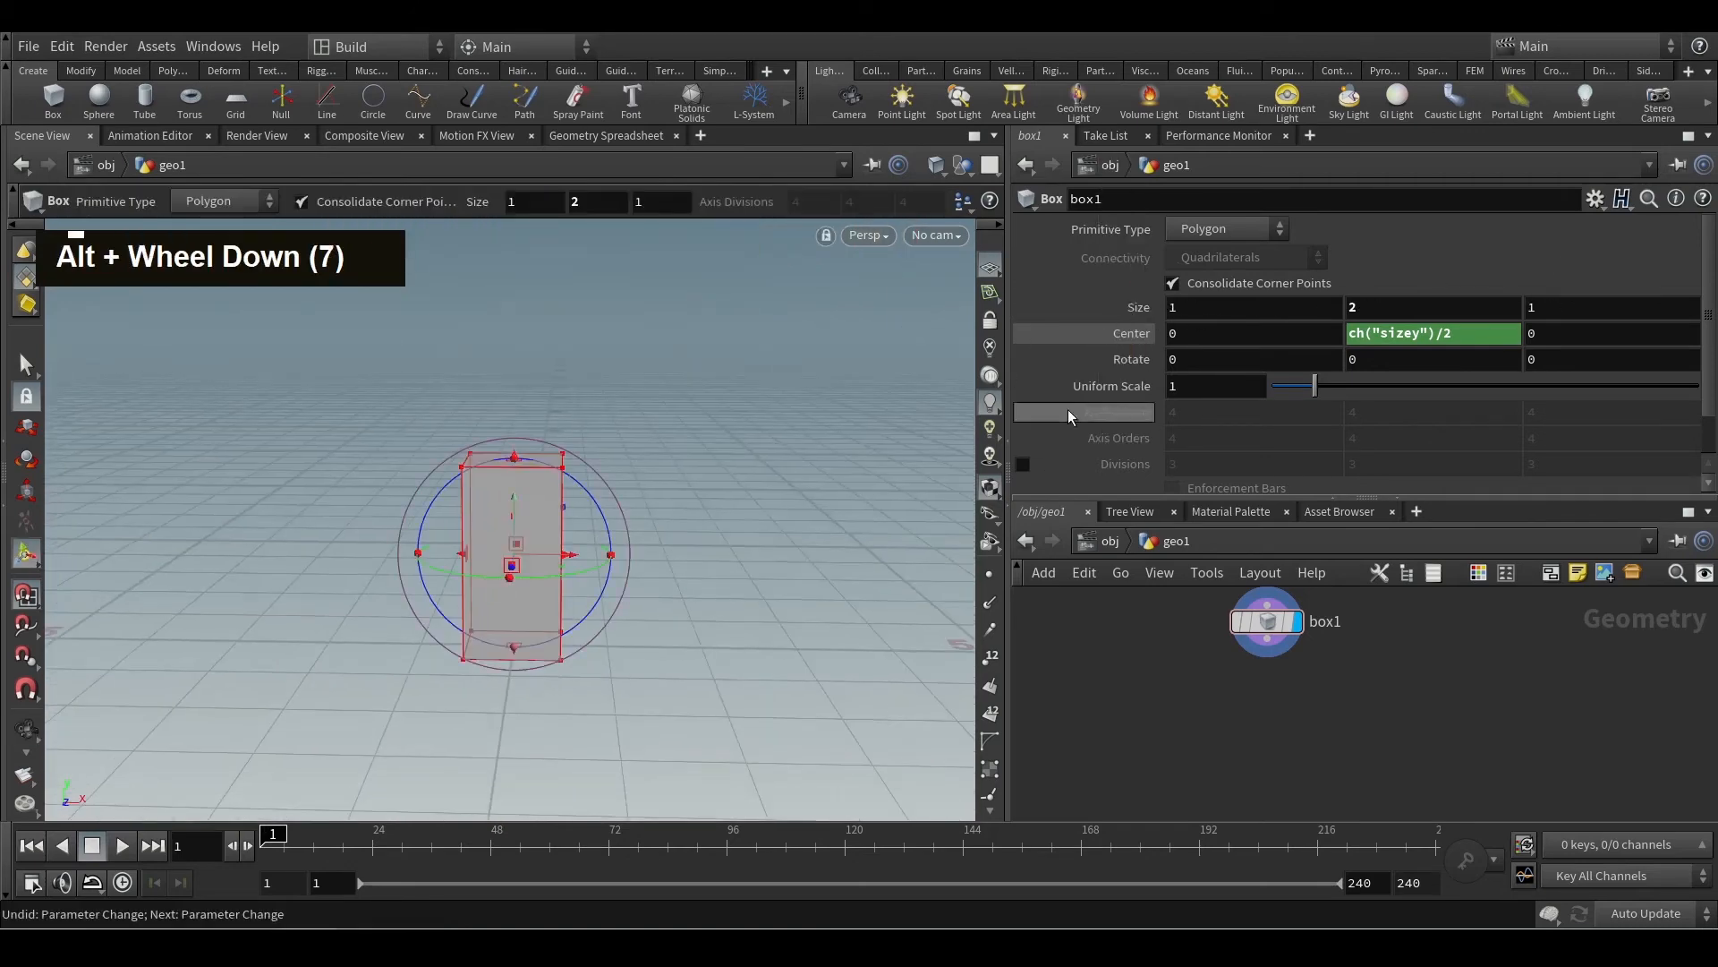
middle_drag(1111, 311, 1190, 283)
alt+scroll(468, 643, down, 3)
alt+drag(467, 646, 465, 602)
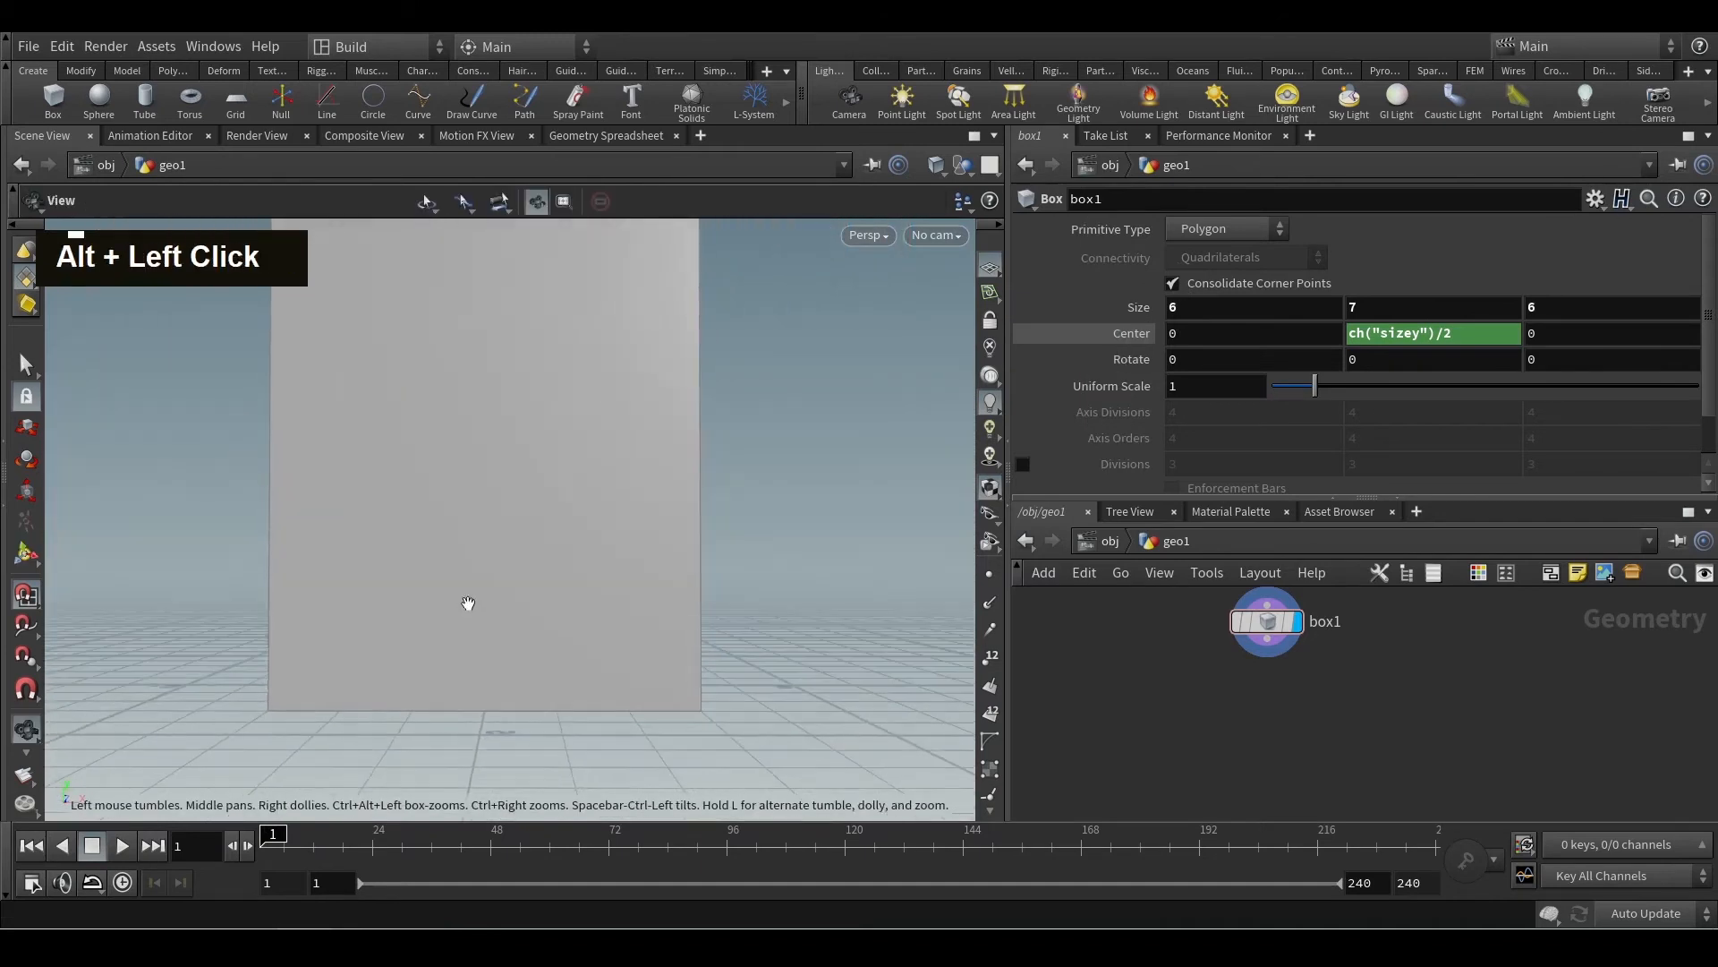
key(Return)
Step: Try a Uniform Scale of 1.41 on the box, and undo it
drag(1315, 386, 1334, 388)
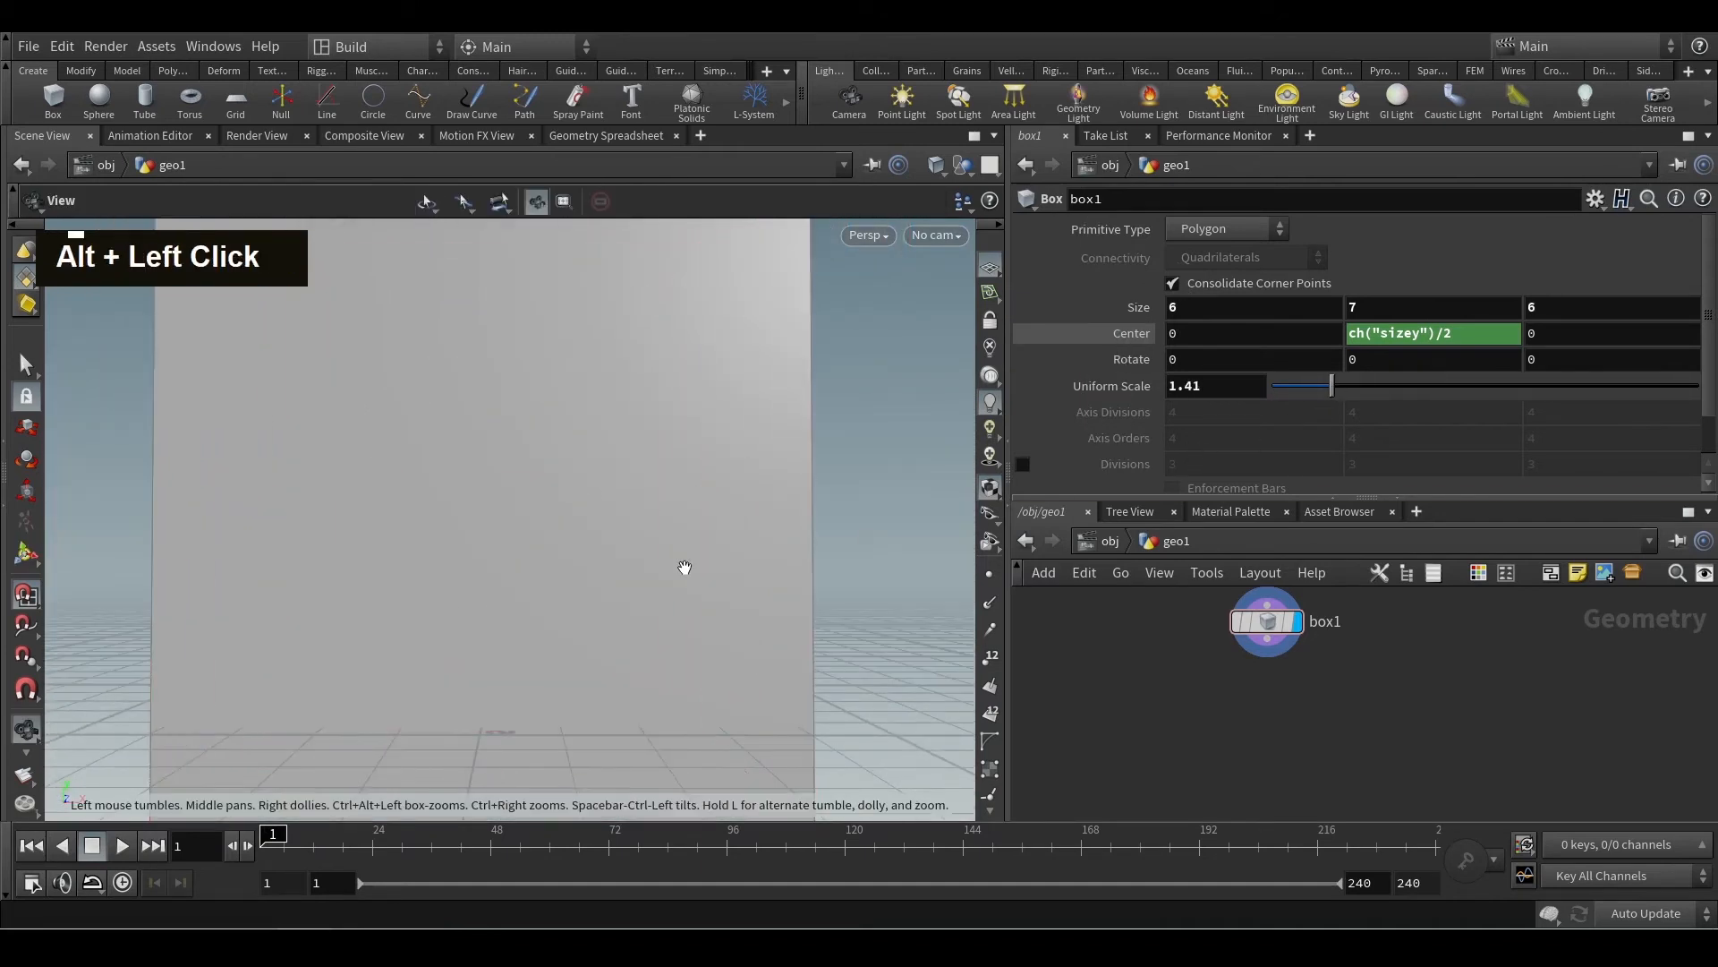
alt+scroll(685, 573, down, 4)
key(ctrl+z)
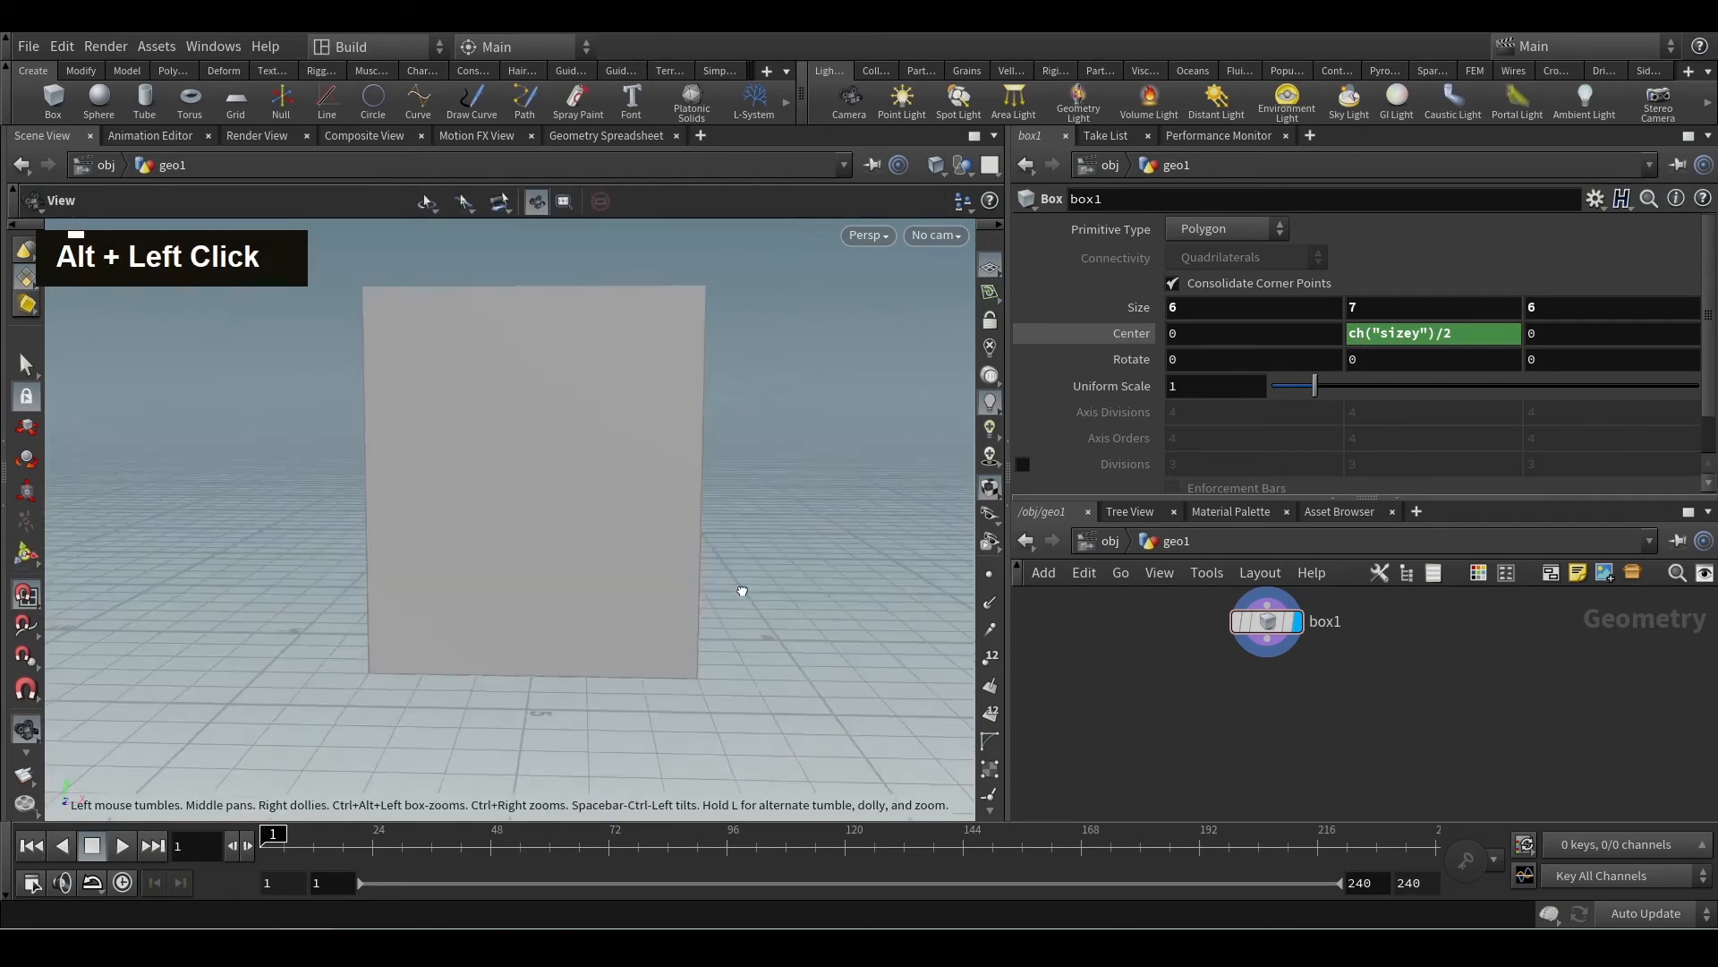
Step: Increase only the box's Size Y, first to 12 and further to 12.9
mouse_move(740, 587)
alt+mouse_down()
mouse_move(820, 608)
mouse_move(729, 614)
alt+mouse_up()
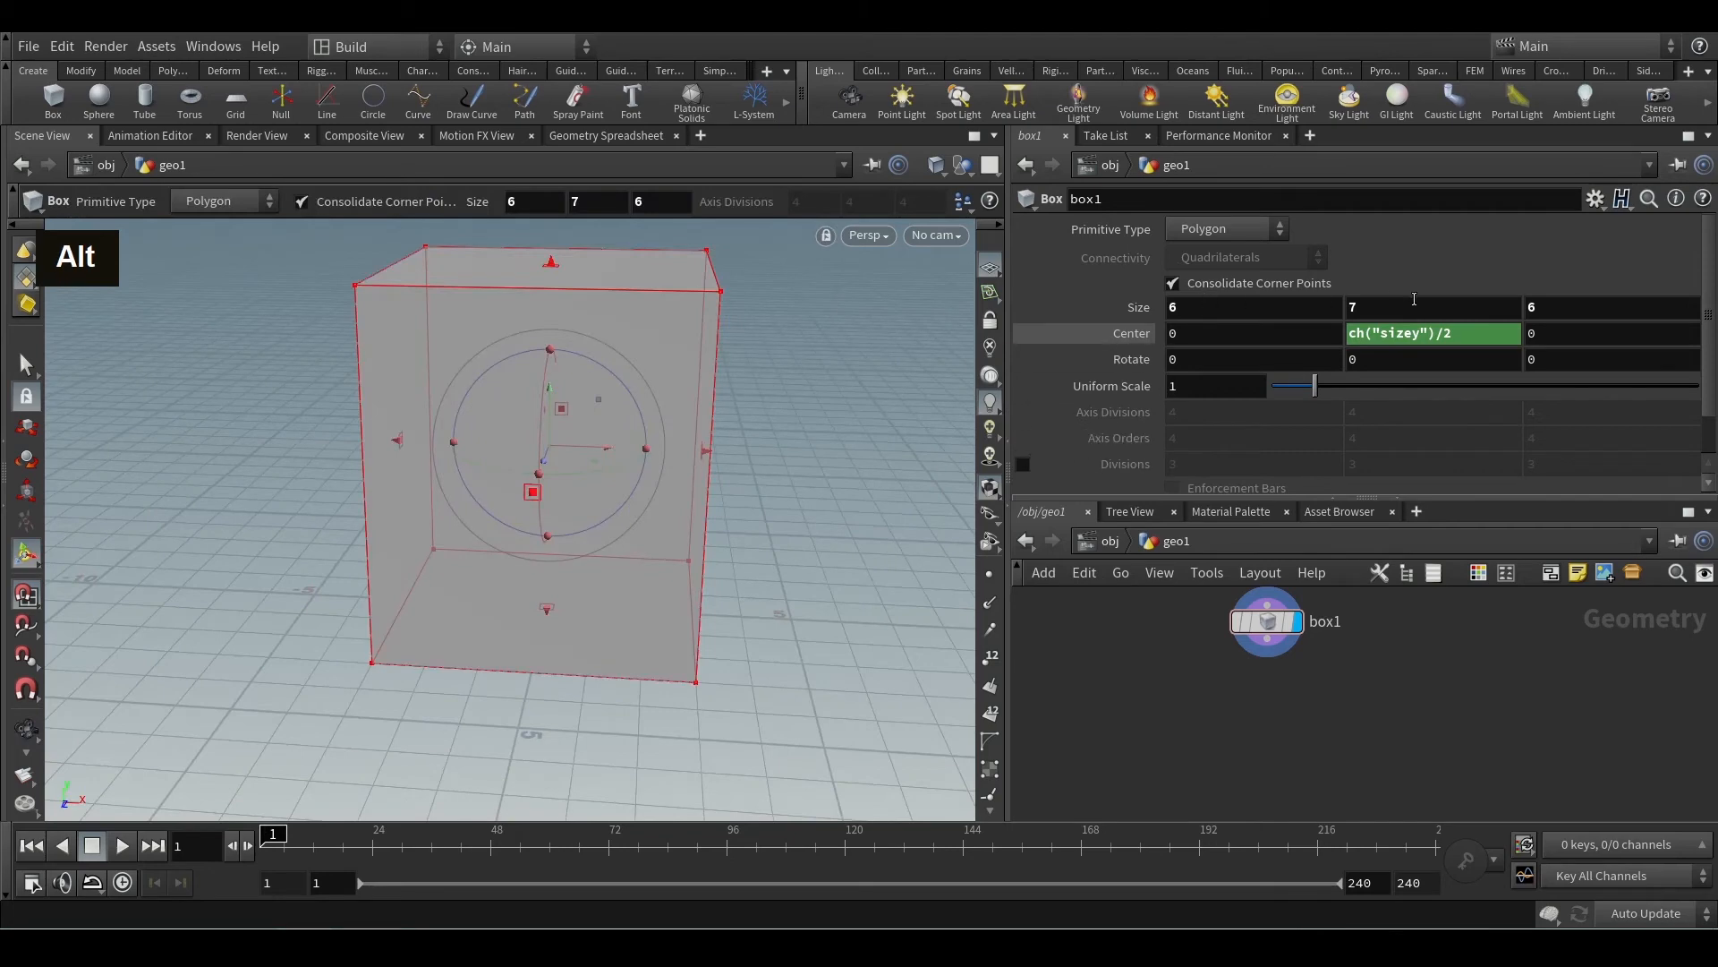
mouse_move(1415, 299)
middle_down()
mouse_move(1389, 261)
mouse_move(1422, 253)
mouse_move(1390, 311)
middle_up()
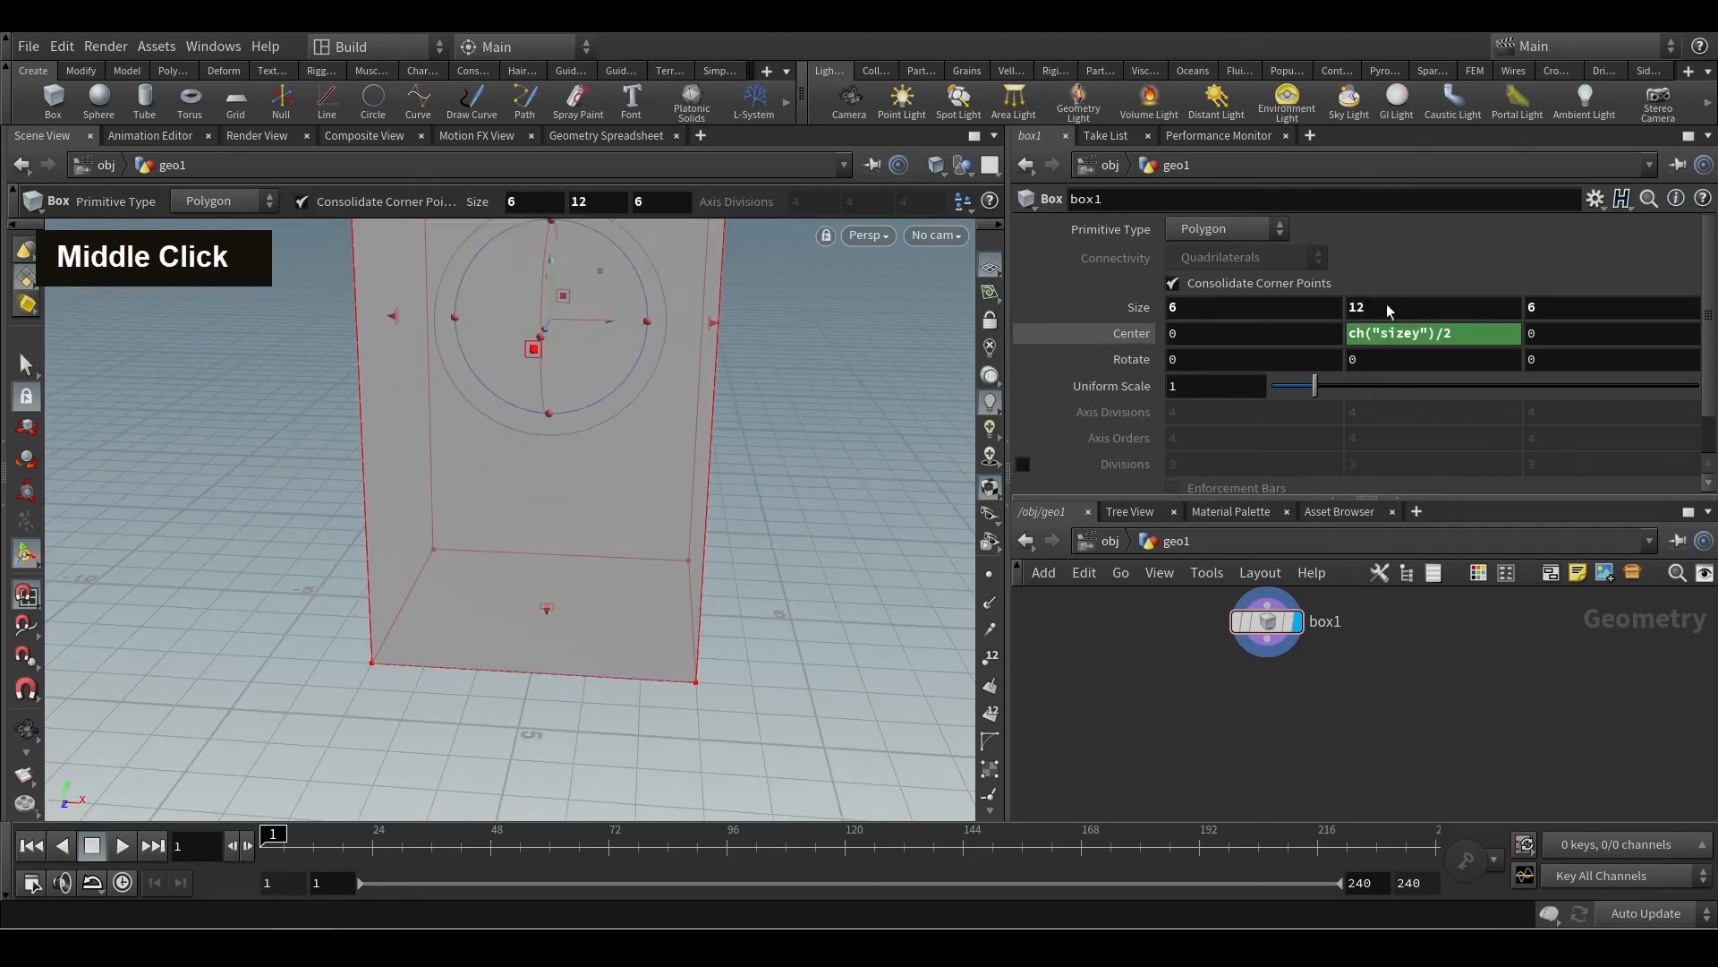
alt+scroll(836, 498, down, 10)
alt+drag(668, 675, 682, 627)
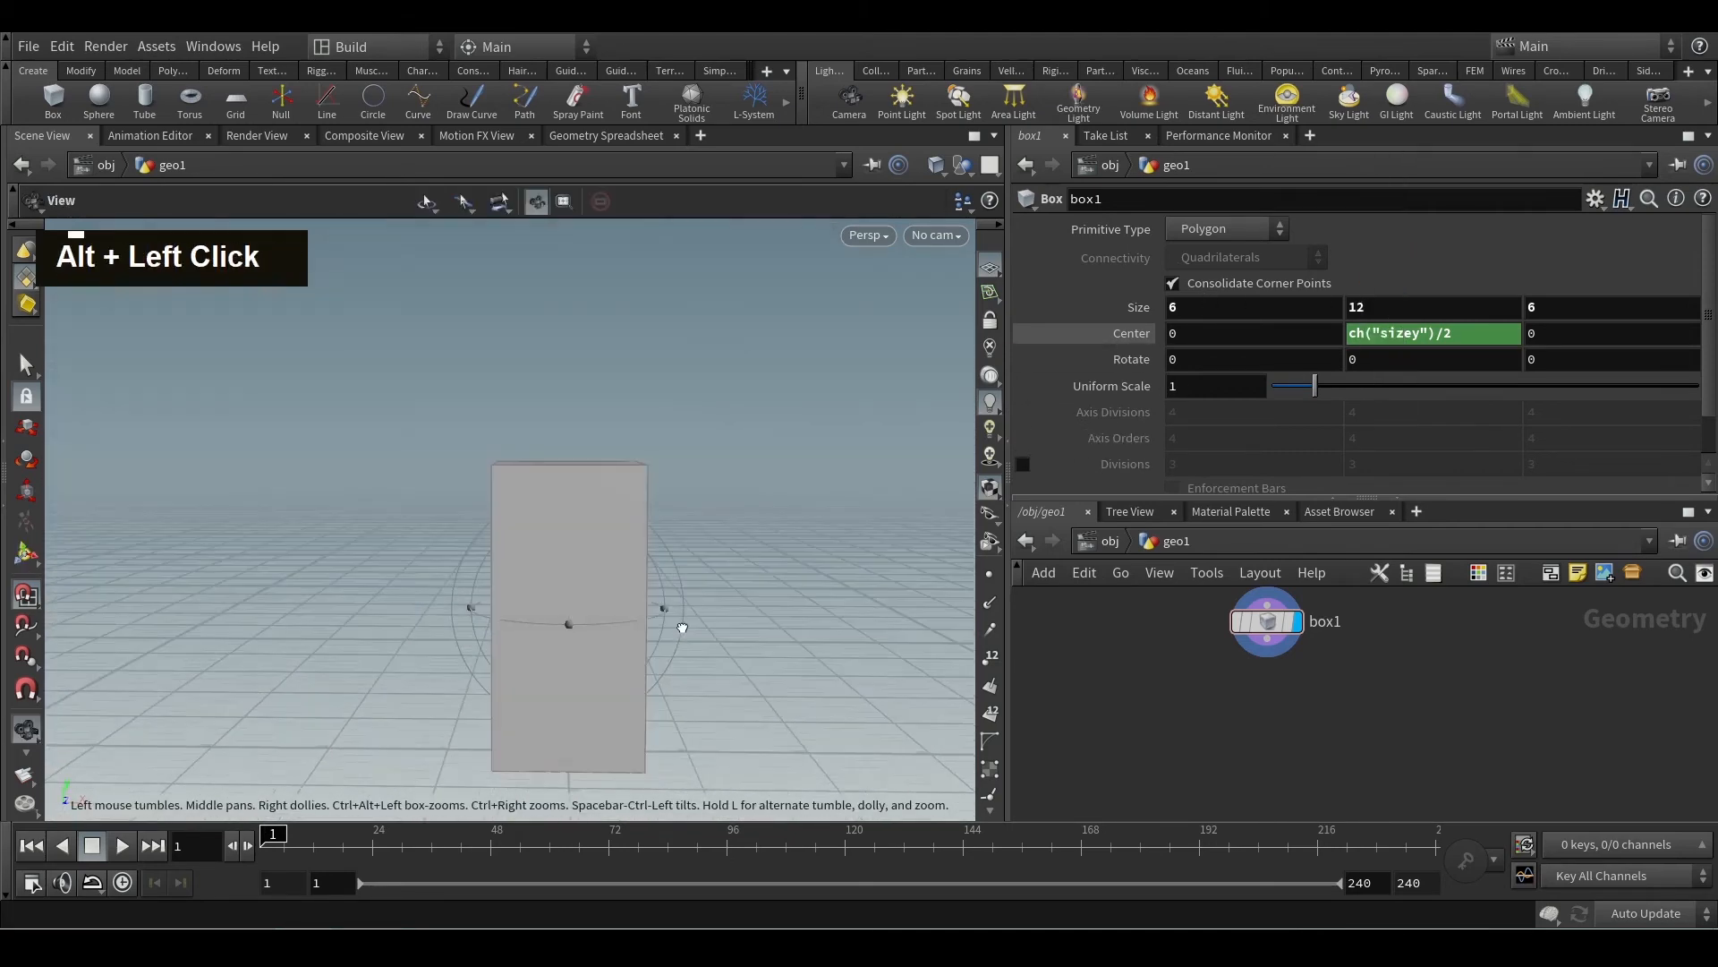
middle_drag(1380, 307, 1414, 307)
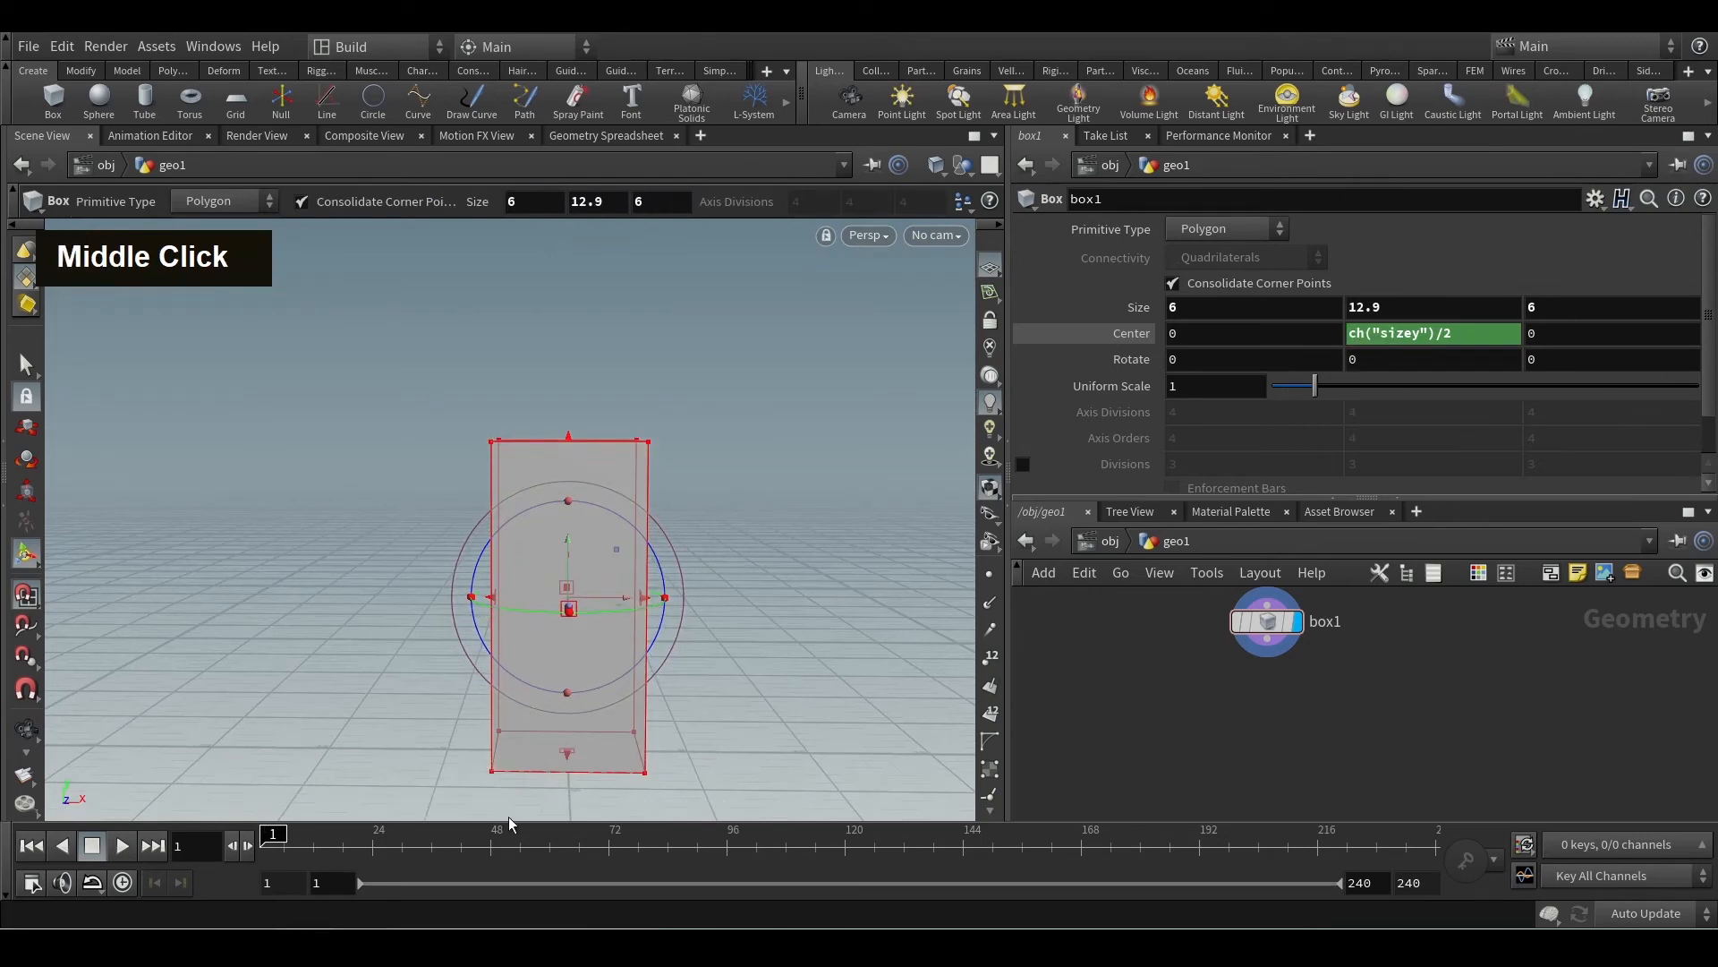
Step: Adjust the box's Size X to 10.3 and its Size Z to 11.6
key(alt)
middle_drag(1564, 307, 1682, 310)
middle_drag(1179, 307, 1465, 311)
scroll(1465, 310, up, 1)
middle_drag(1569, 305, 1244, 305)
Step: Try moving the box along X, Z and Y with the viewport handle, undoing the horizontal moves
alt+scroll(602, 549, down, 3)
alt+click(577, 599)
alt+drag(577, 599, 322, 637)
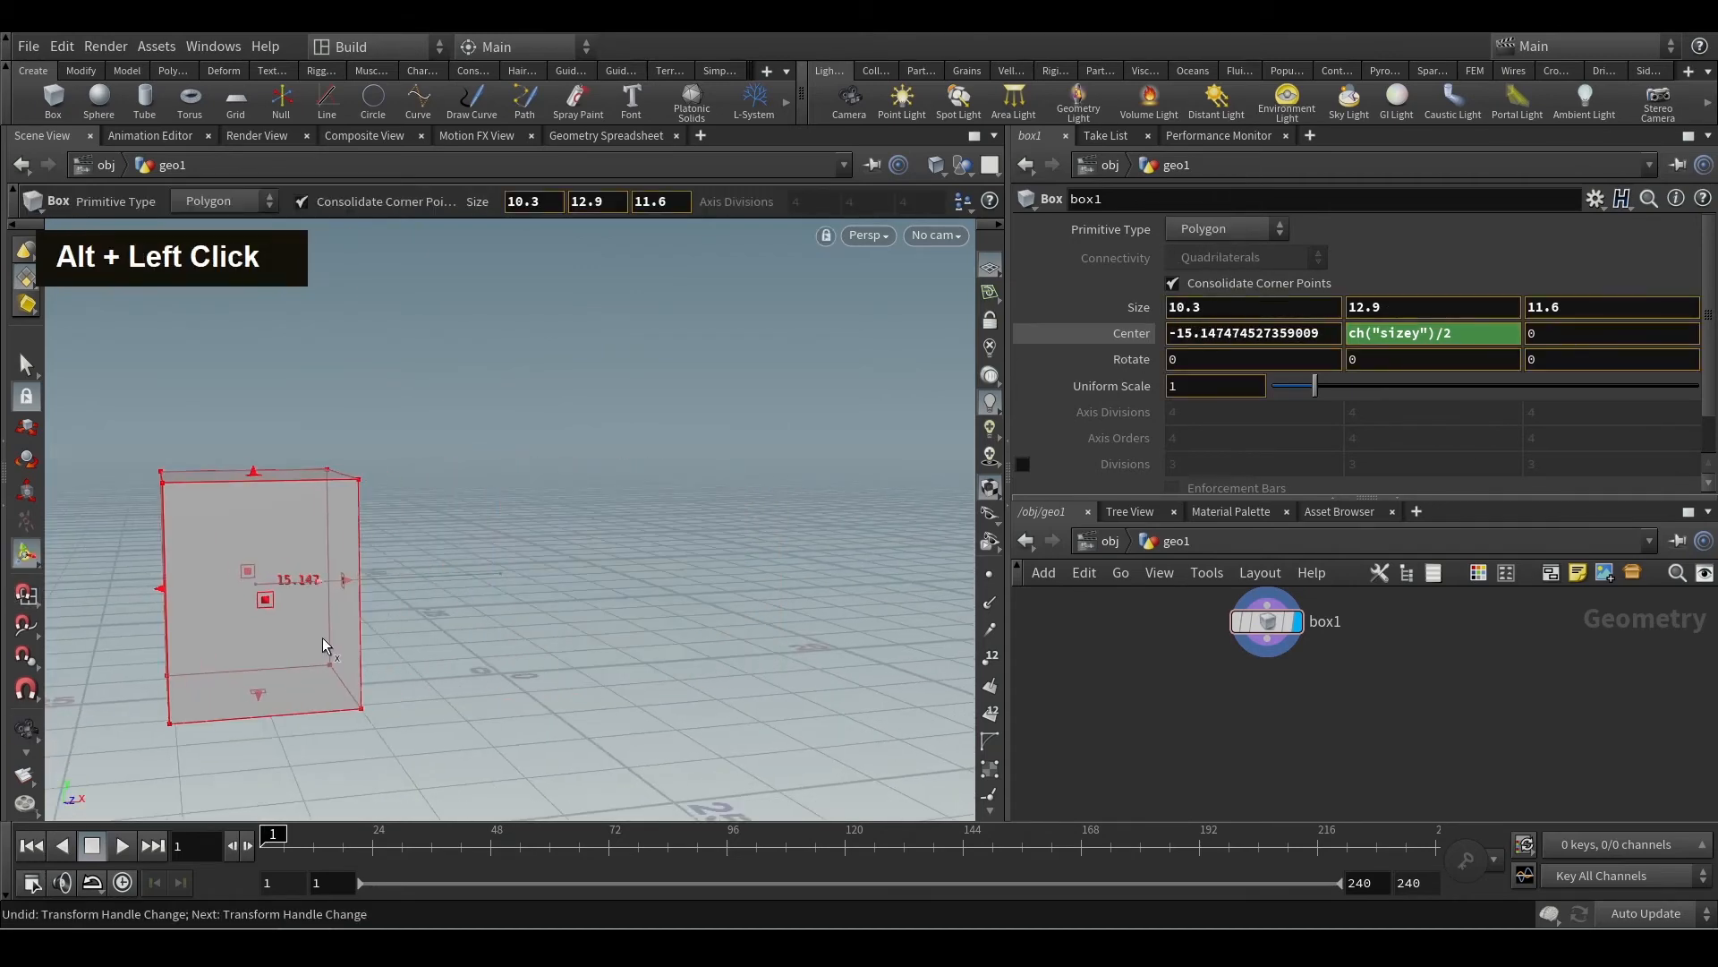
key(ctrl+z)
drag(517, 581, 556, 589)
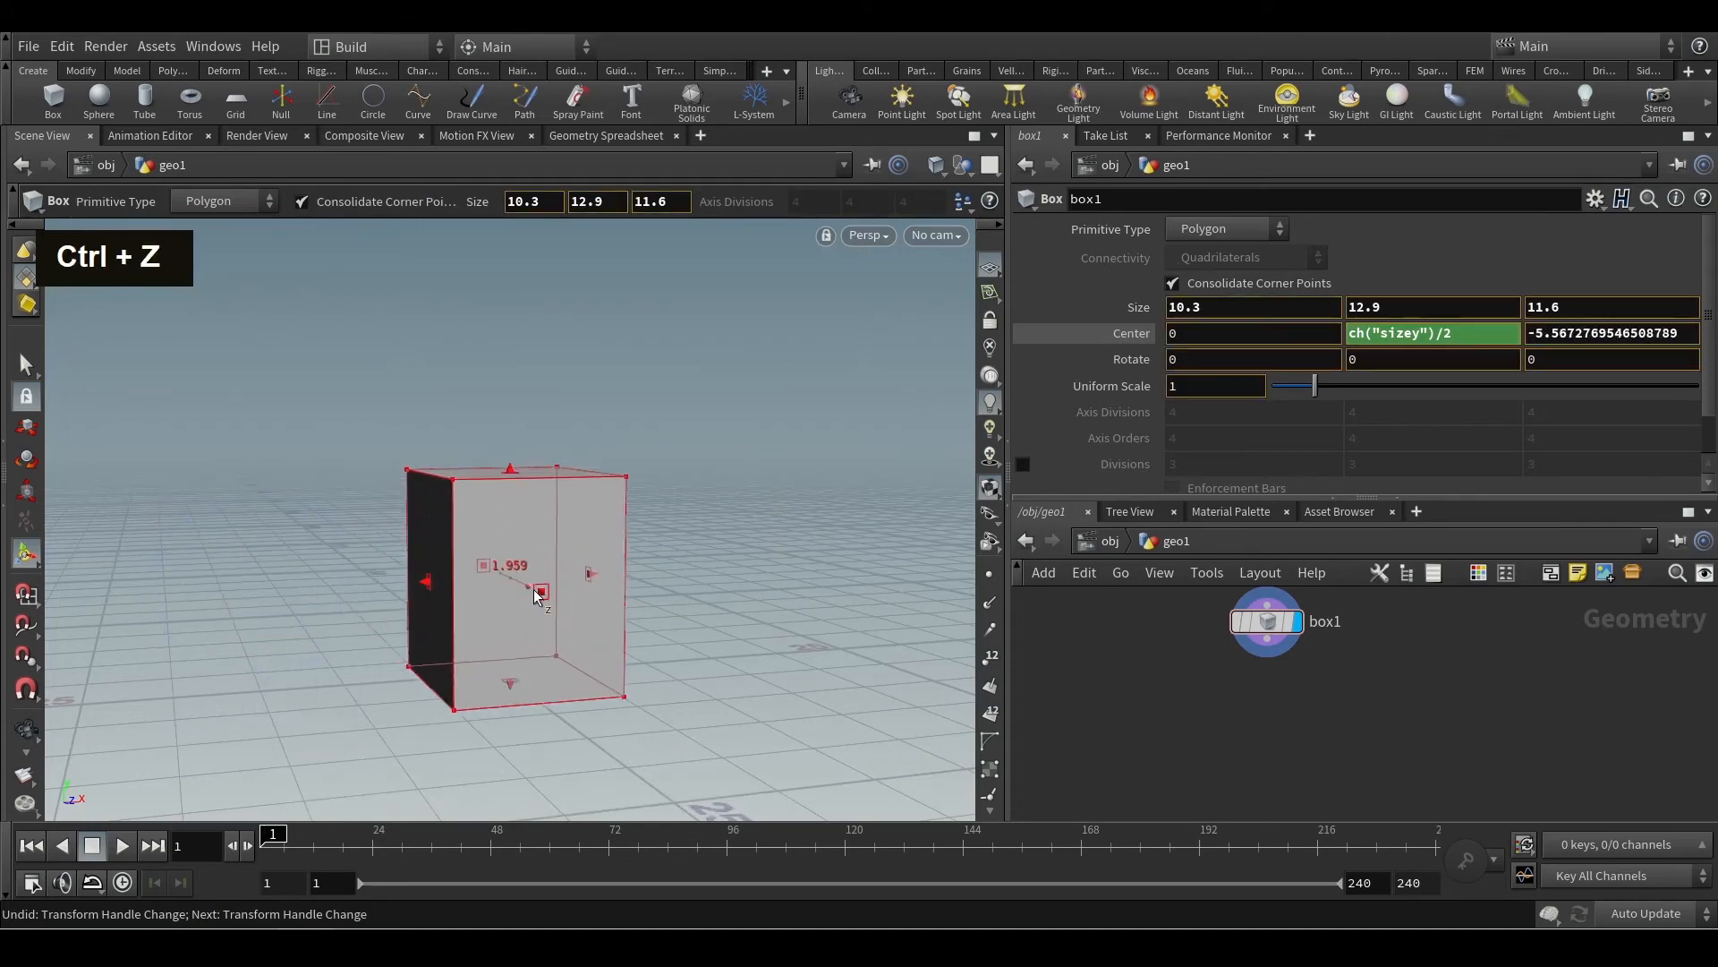
key(ctrl+z)
drag(500, 512, 504, 562)
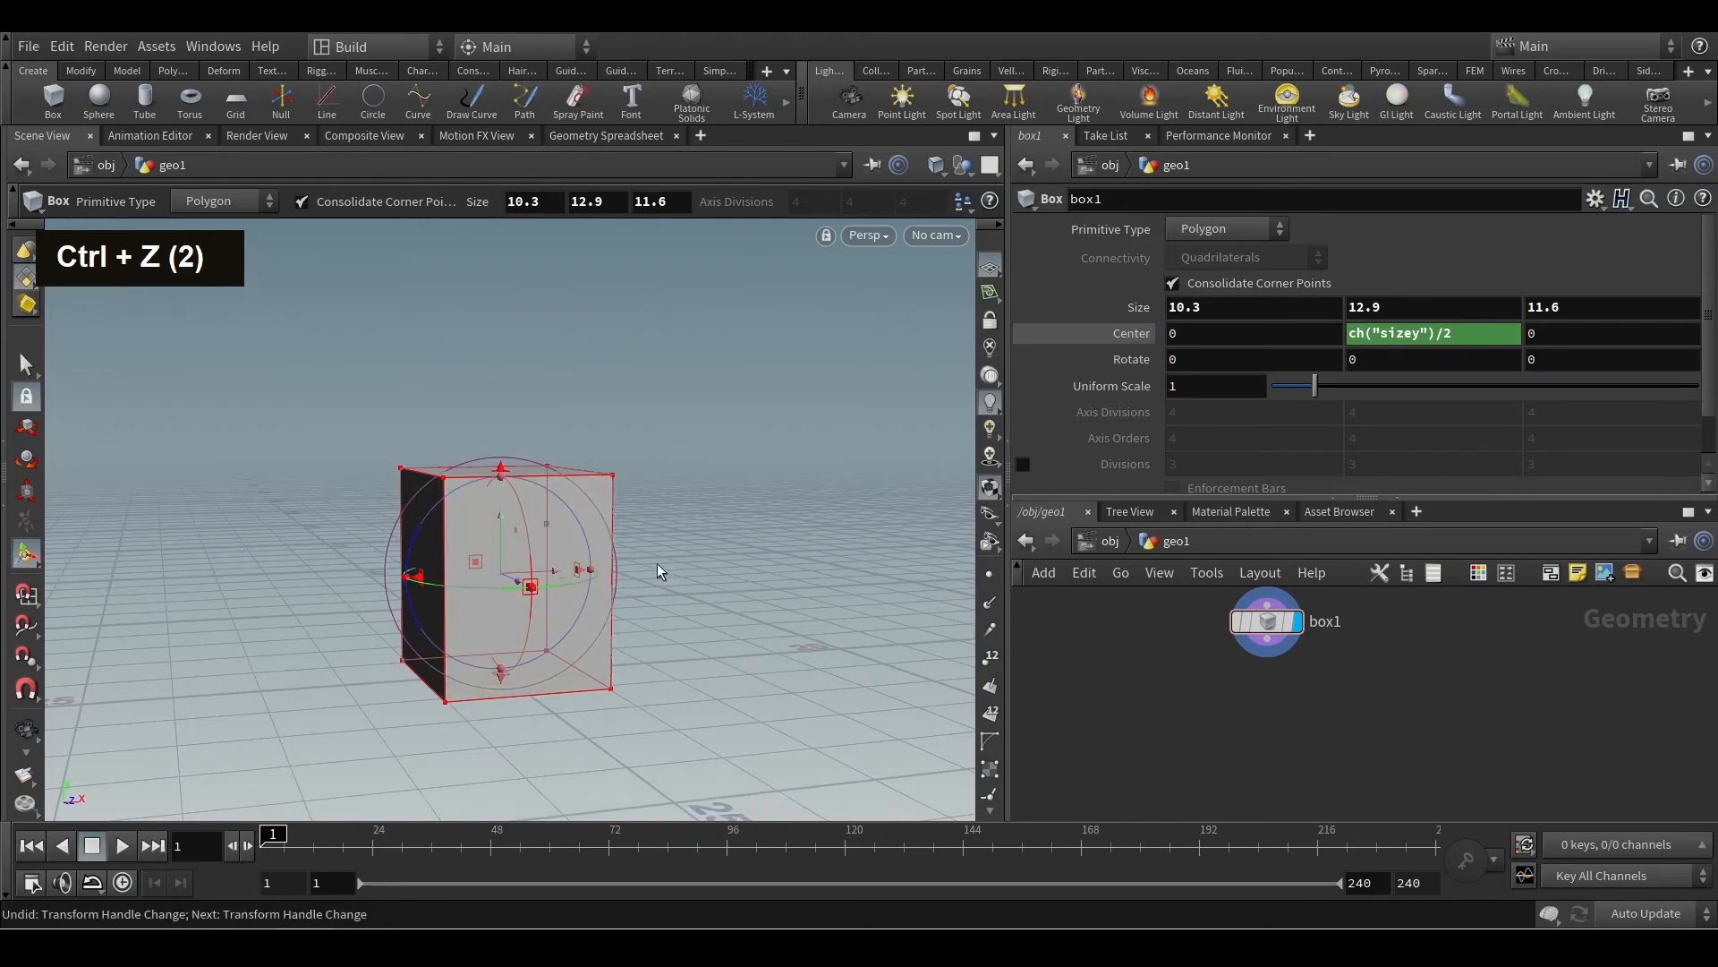
Step: Enlarge the box's Size on all axes together to 14.5, 17.1 and 15.8, and check its base against the grid
alt+scroll(748, 572, down, 1)
alt+drag(748, 576, 663, 626)
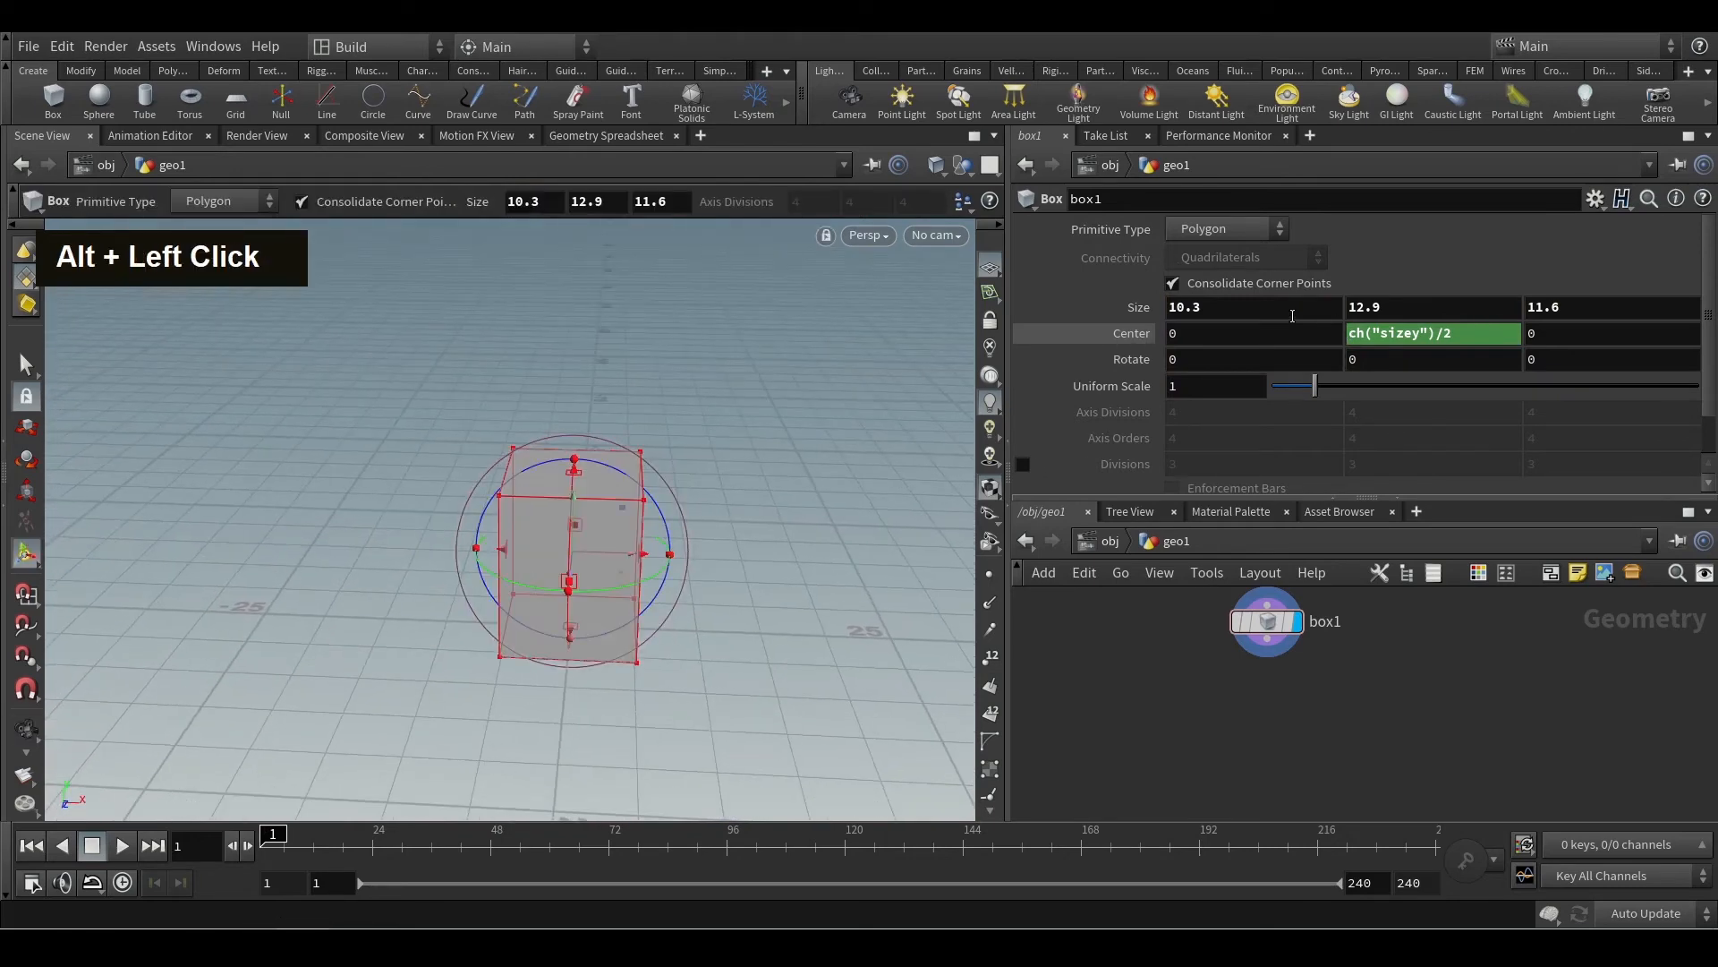
middle_drag(1120, 304, 1557, 240)
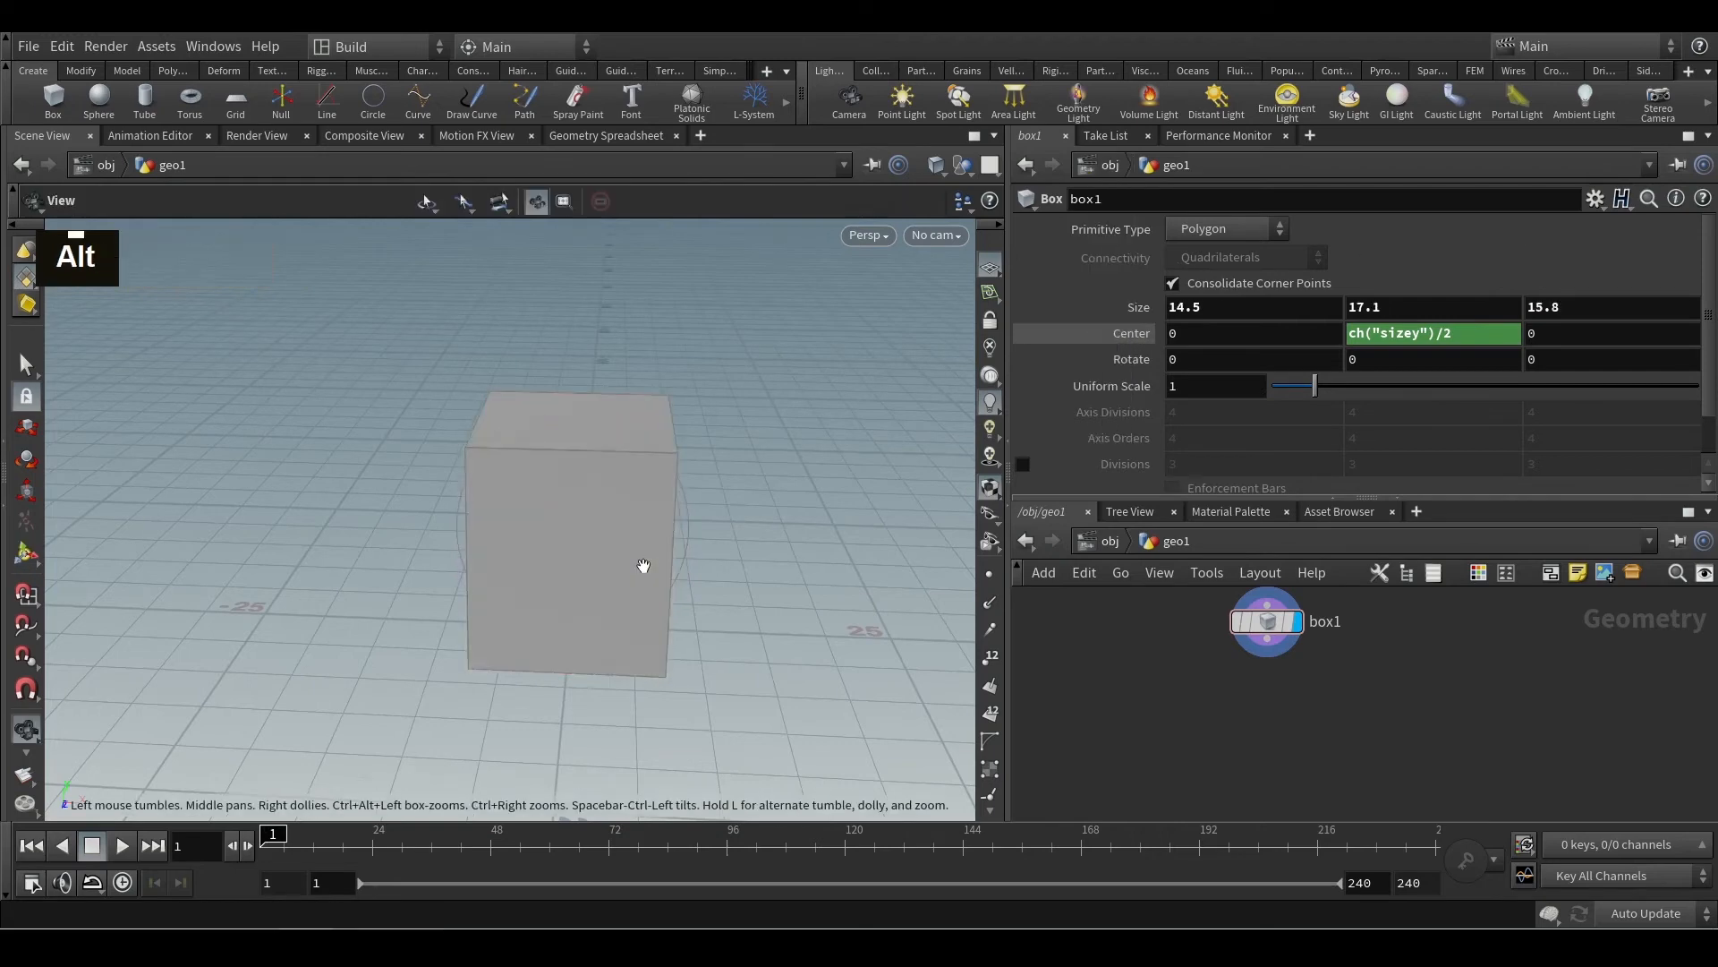
alt+scroll(694, 587, down, 2)
alt+drag(695, 587, 692, 598)
key(Return)
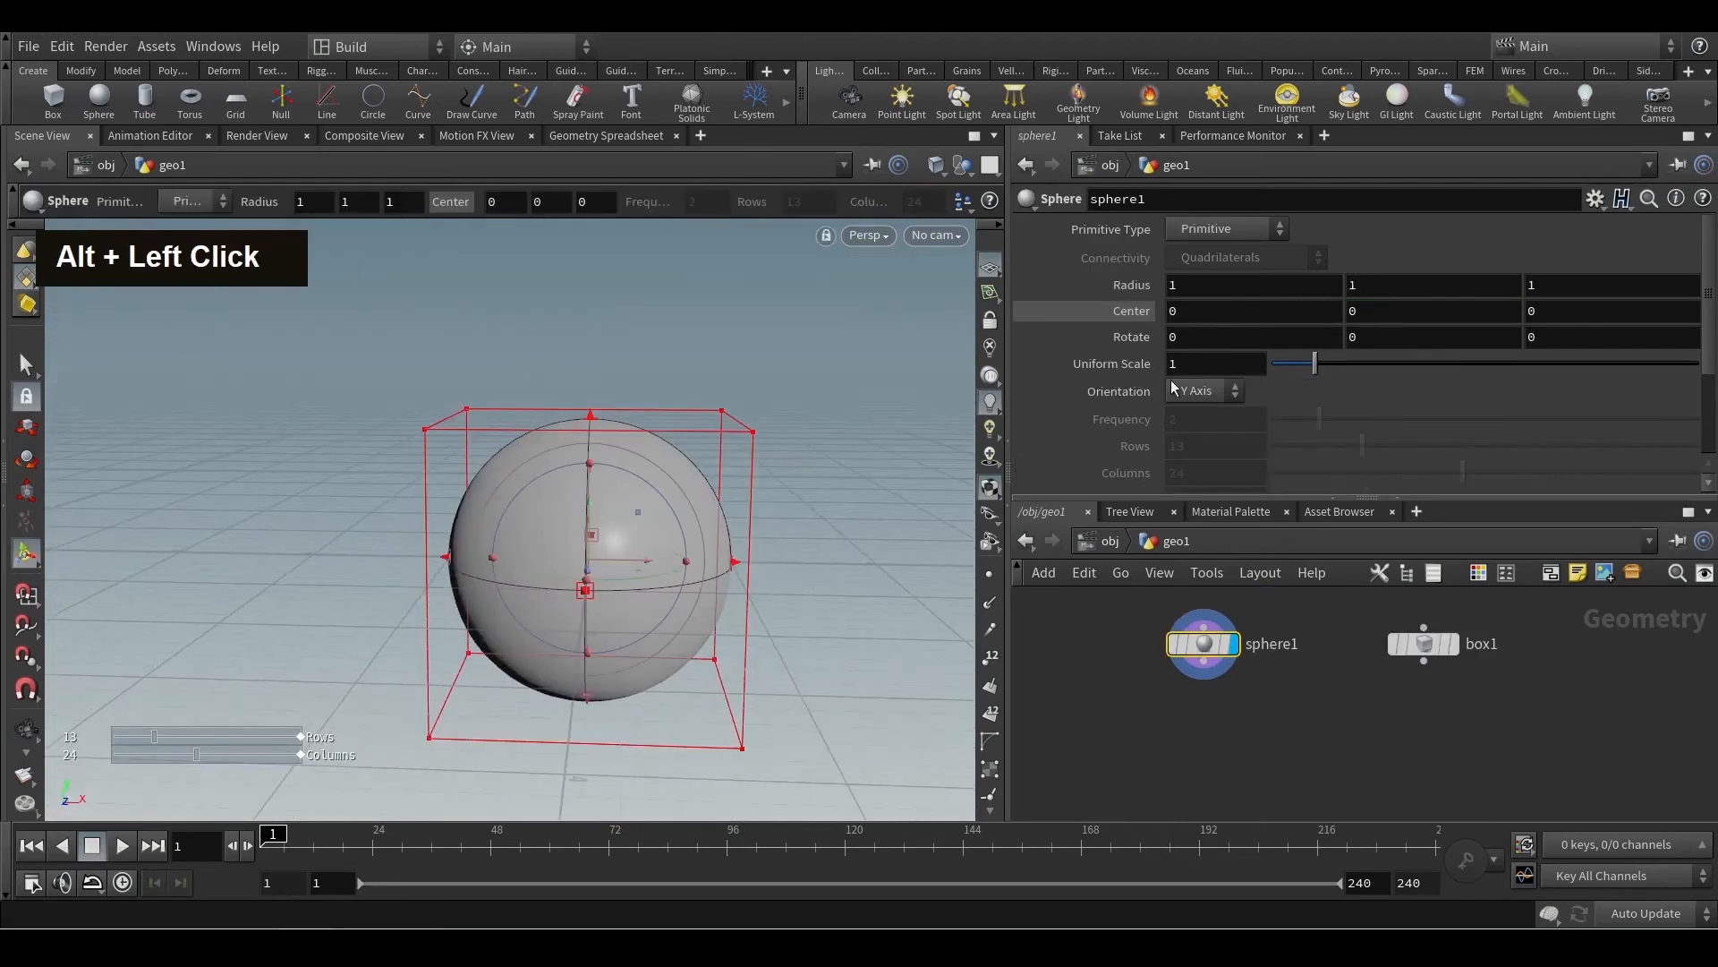
Step: Set the sphere's Center Y to 1
alt+drag(626, 515, 526, 381)
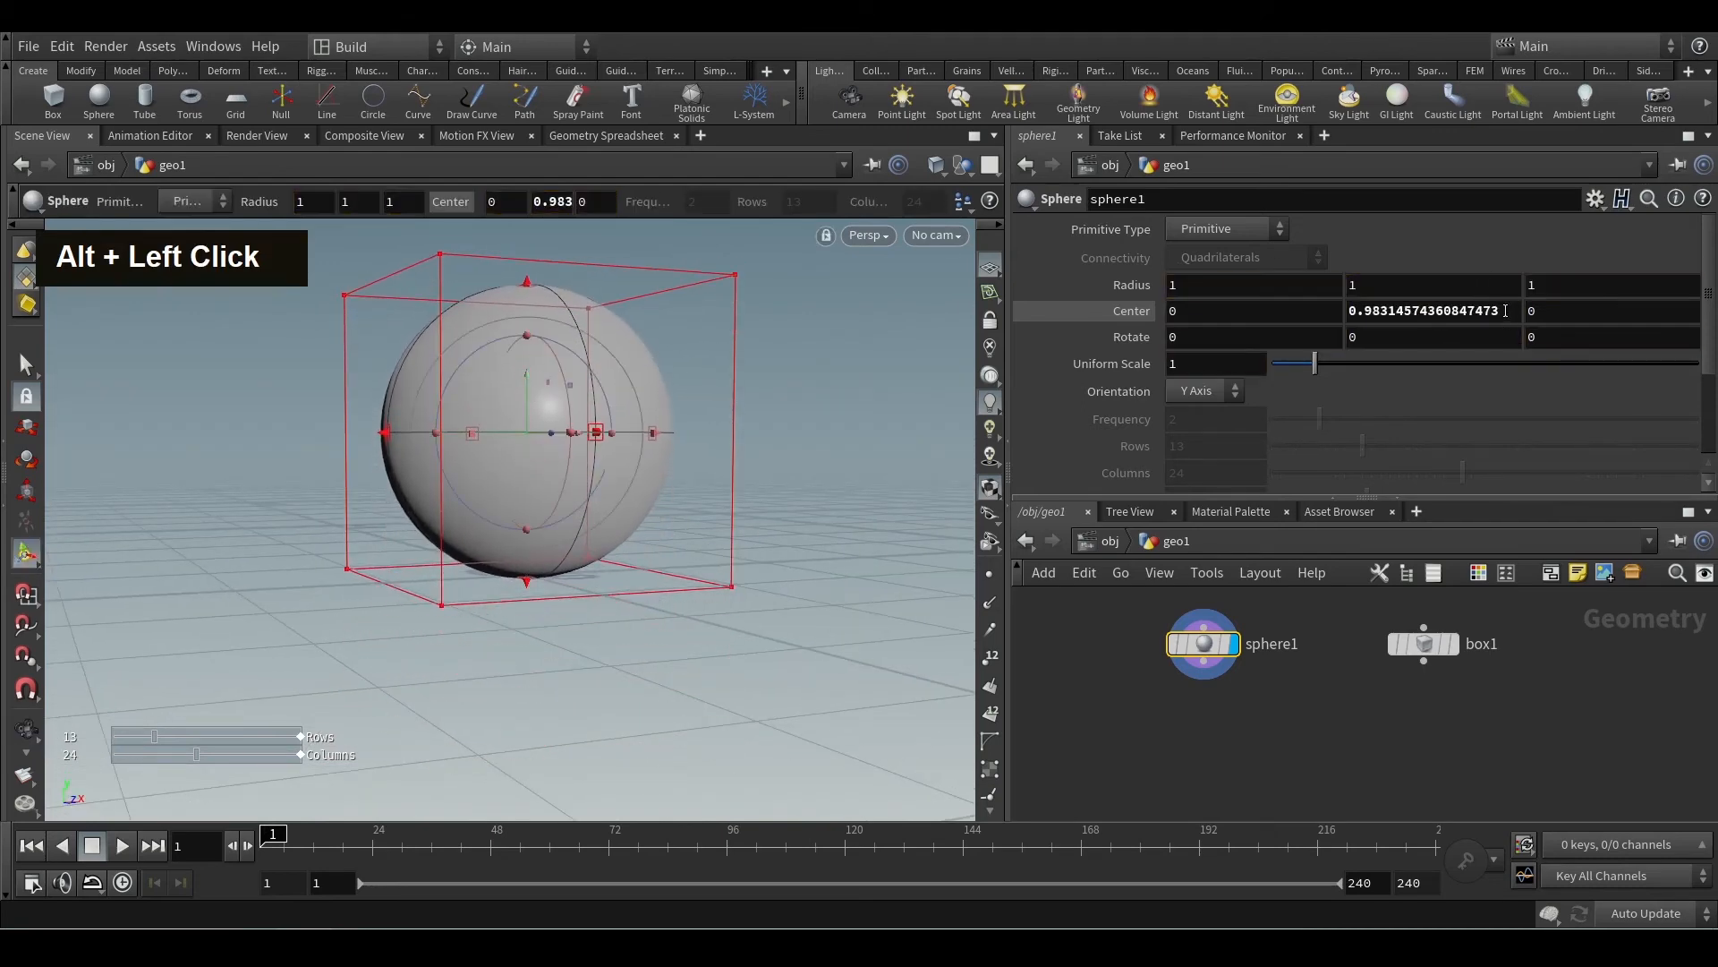
click(1199, 310)
text(1)
key(Return)
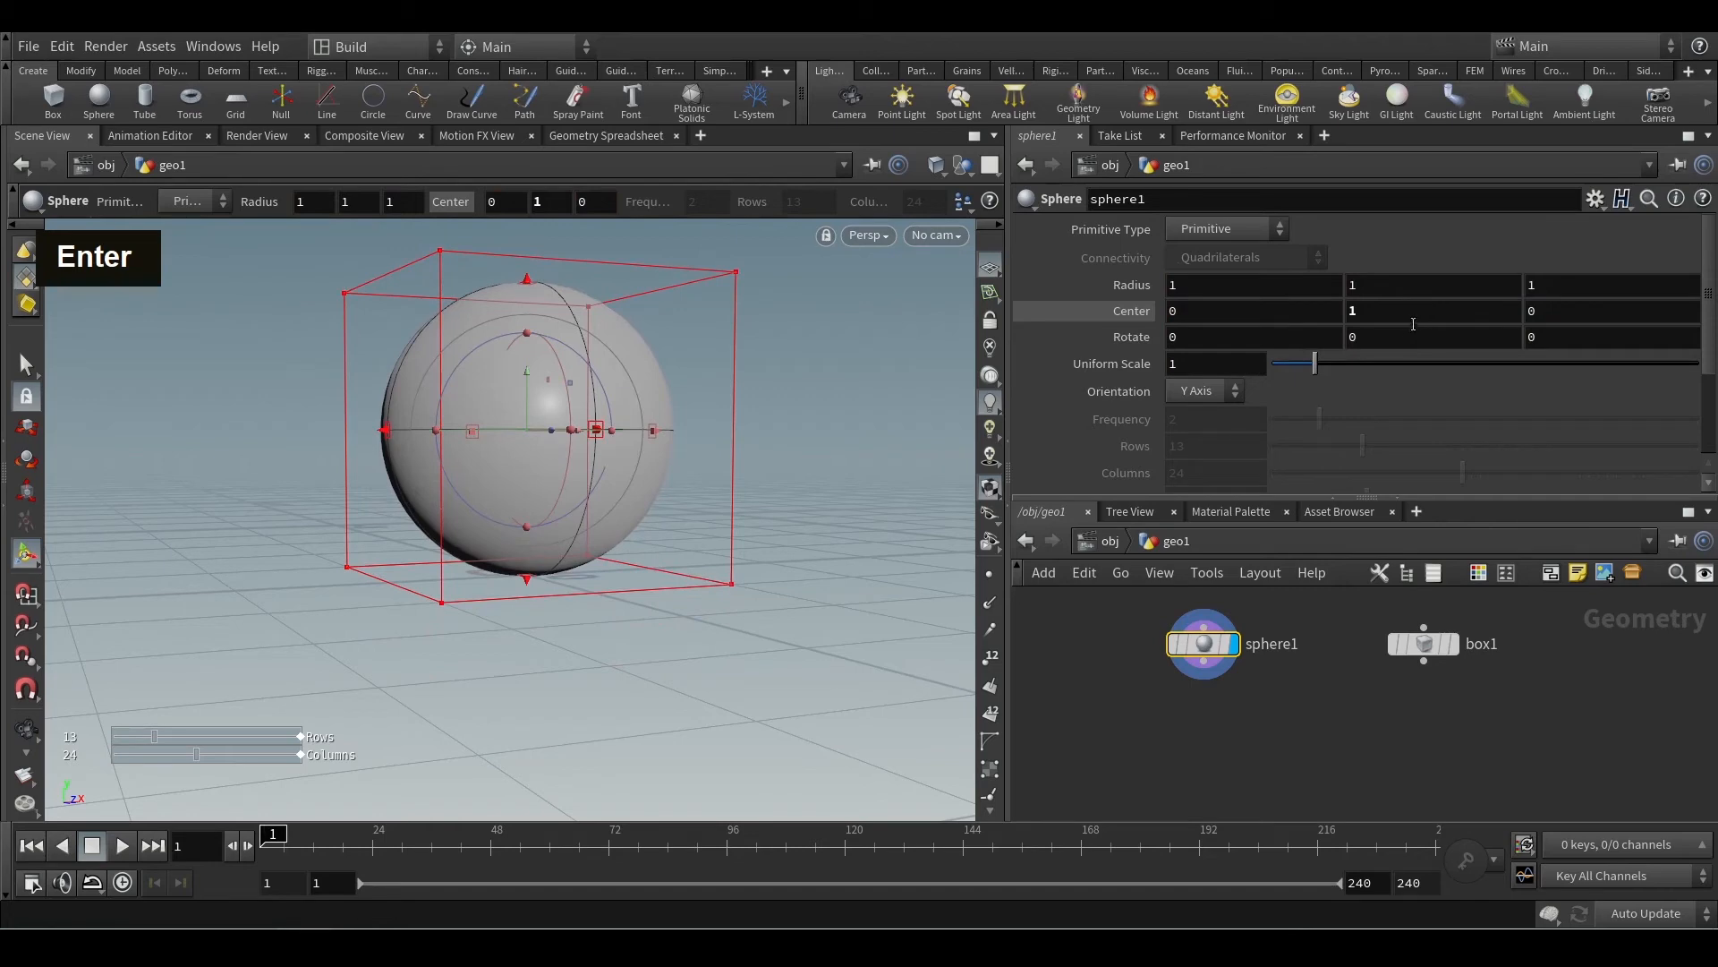
Step: Copy the sphere's Radius Y and paste it into its Center Y as a relative reference
right_click(1398, 311)
click(1498, 428)
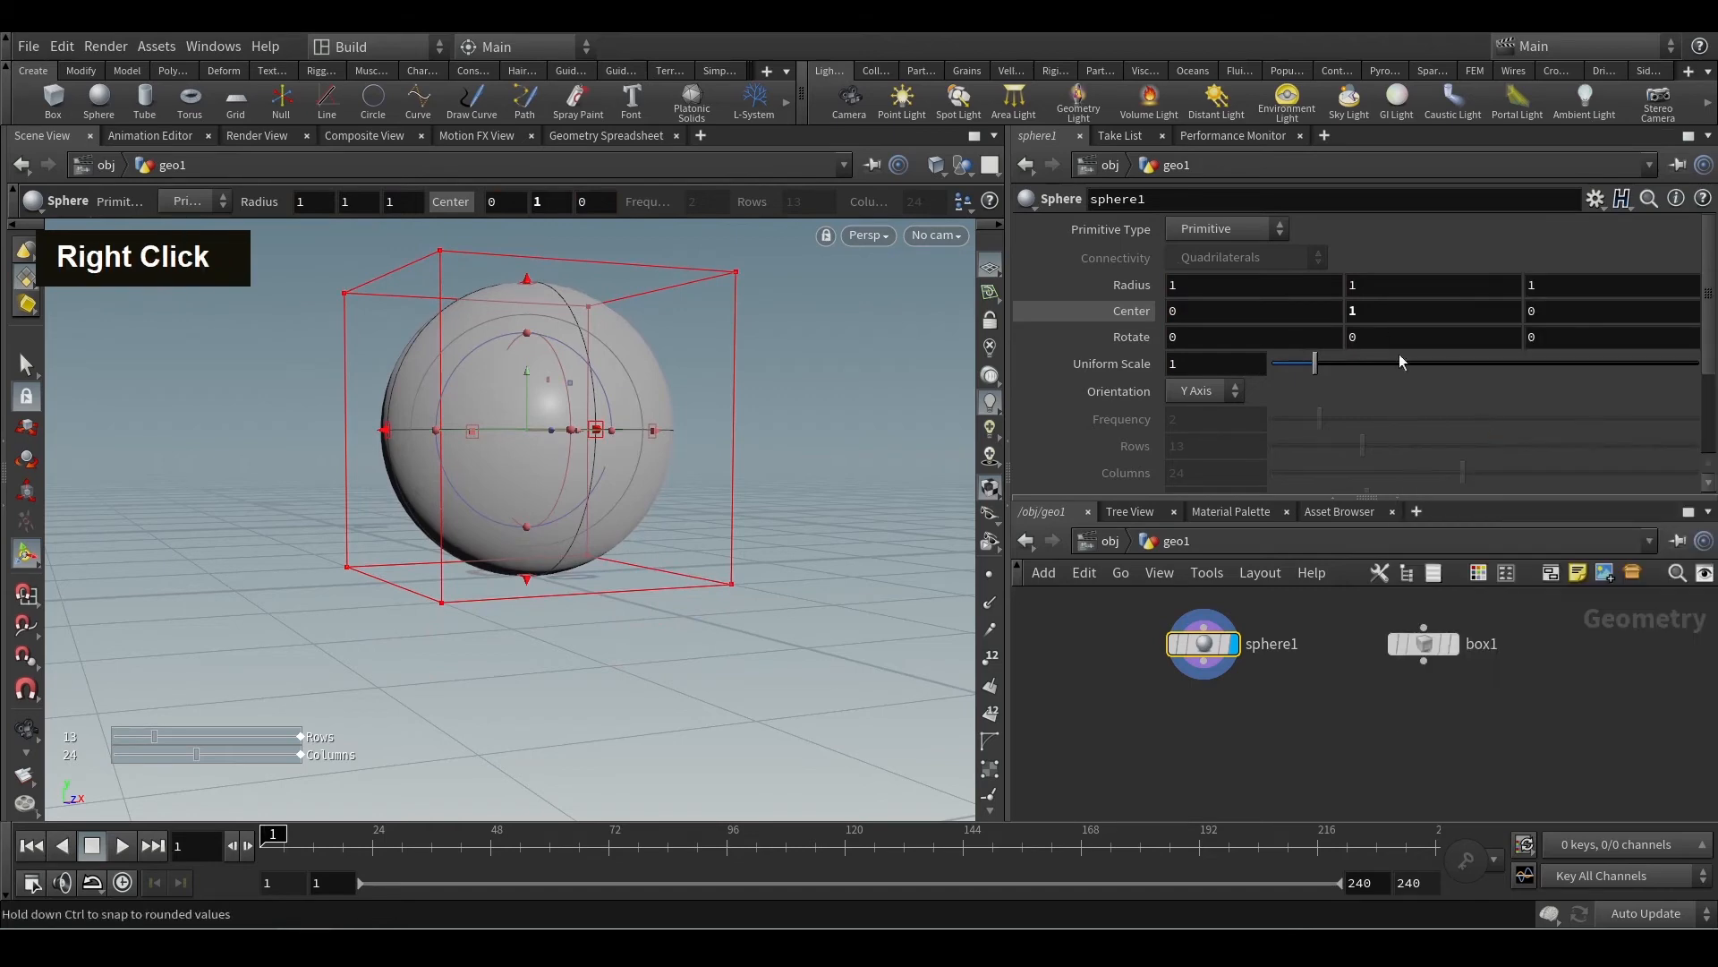
right_click(1396, 311)
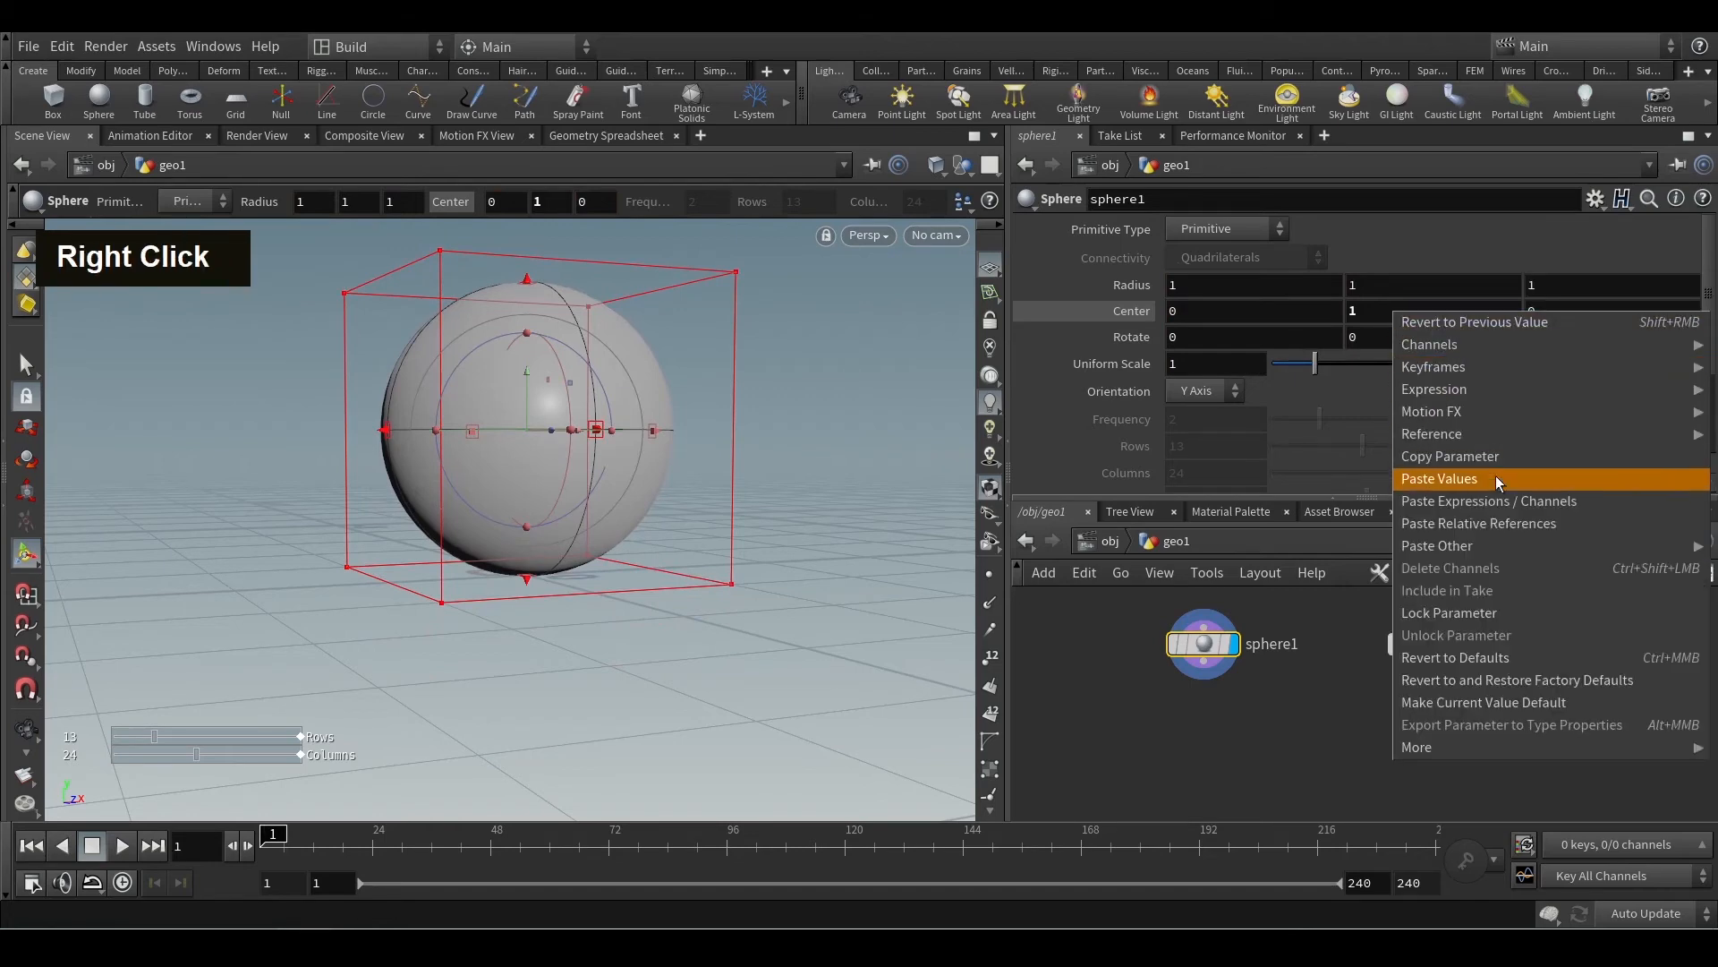
click(1493, 526)
Step: Enlarge the sphere's Radius on all axes together to 3.1 and check its base against the grid
middle_drag(1106, 285, 1340, 263)
alt+scroll(468, 594, down, 3)
alt+drag(468, 594, 421, 660)
alt+scroll(545, 591, down, 5)
alt+middle_drag(621, 522, 558, 618)
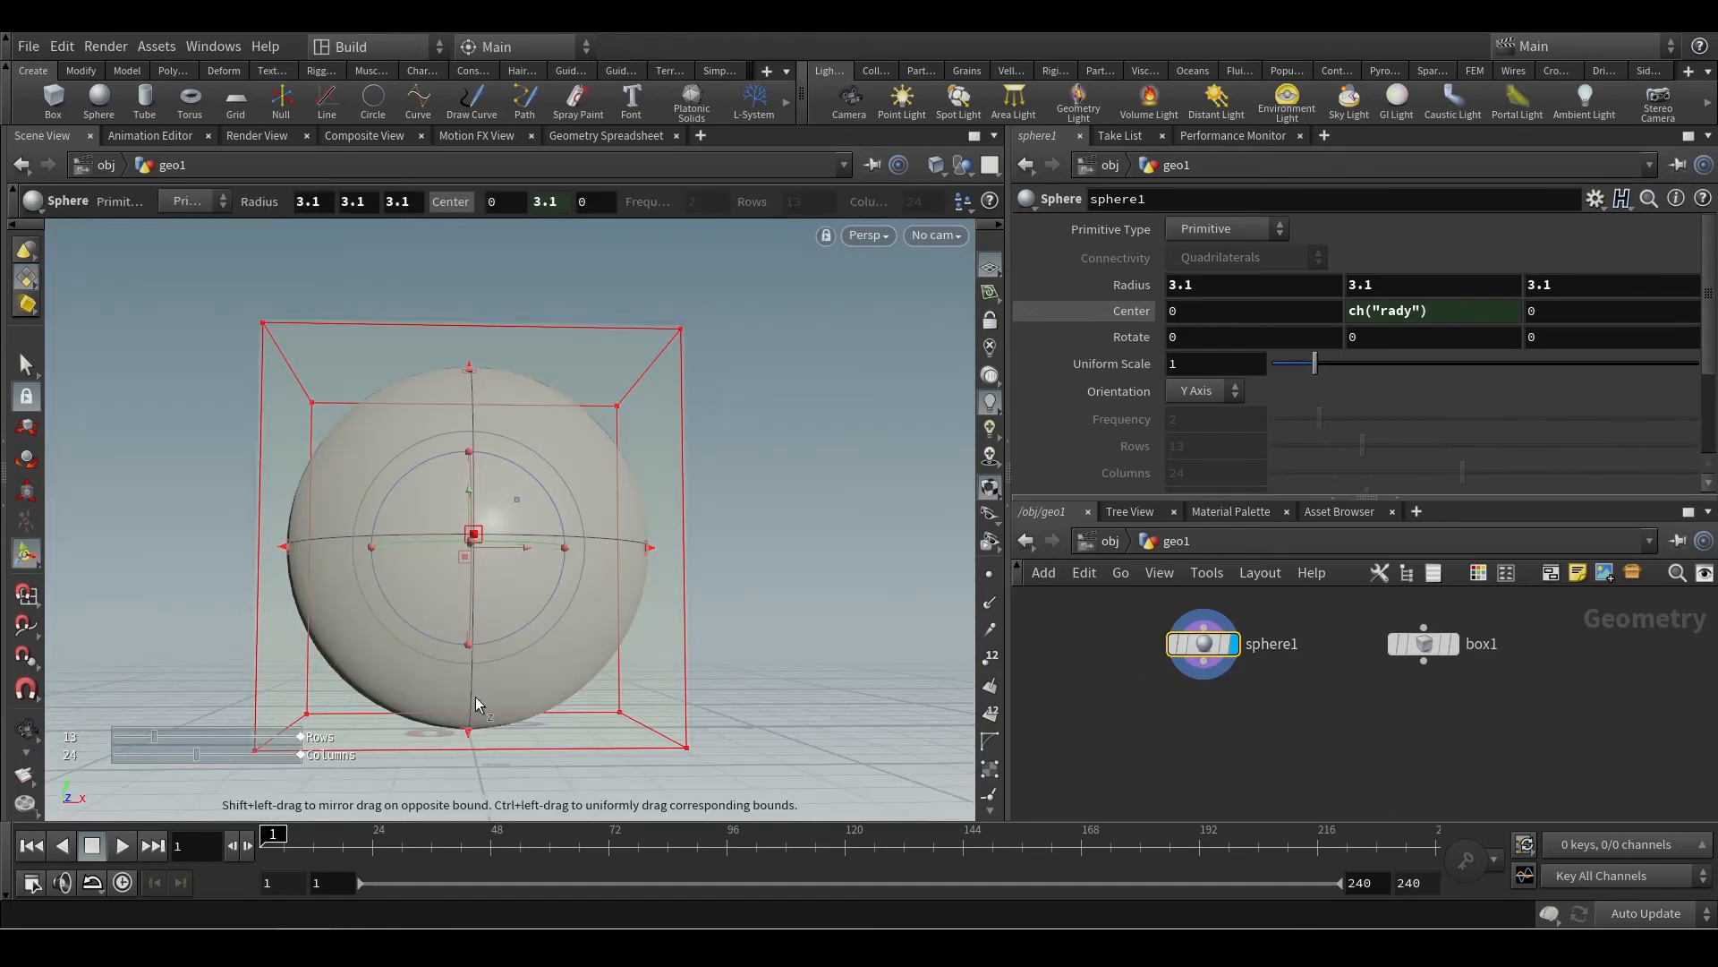
alt+drag(576, 656, 788, 609)
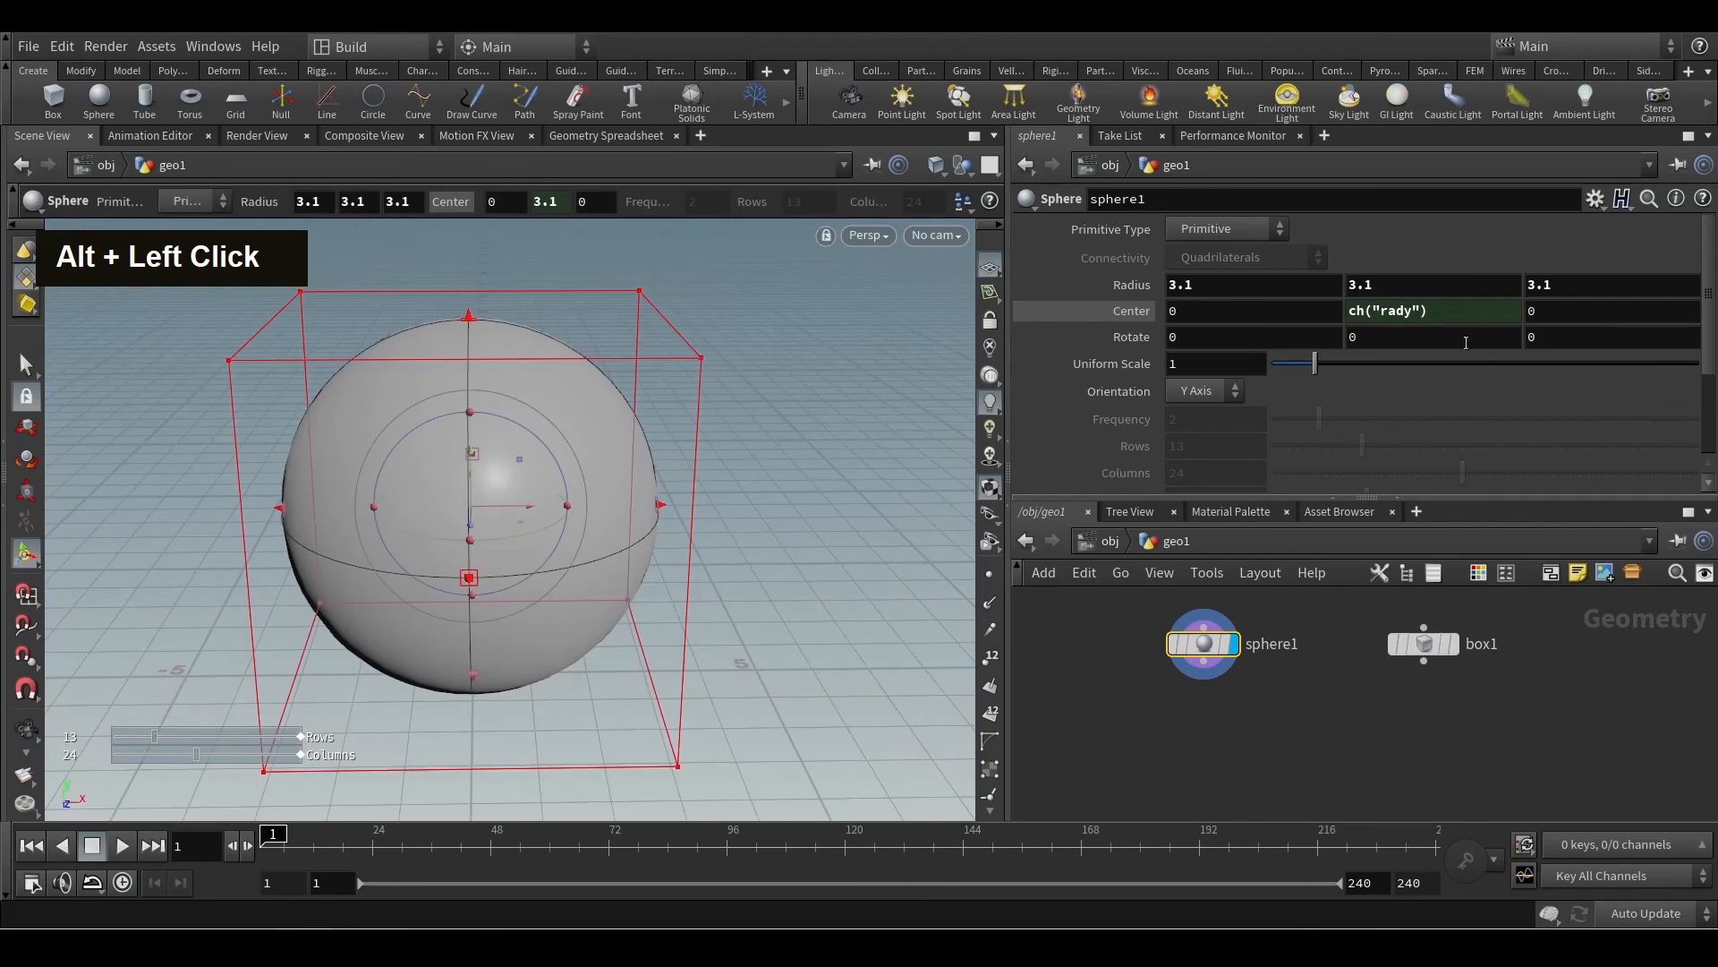
Step: Add a Torus node beside the sphere node in the geometry network
middle_drag(1235, 672, 1344, 648)
key(Tab)
text(torus)
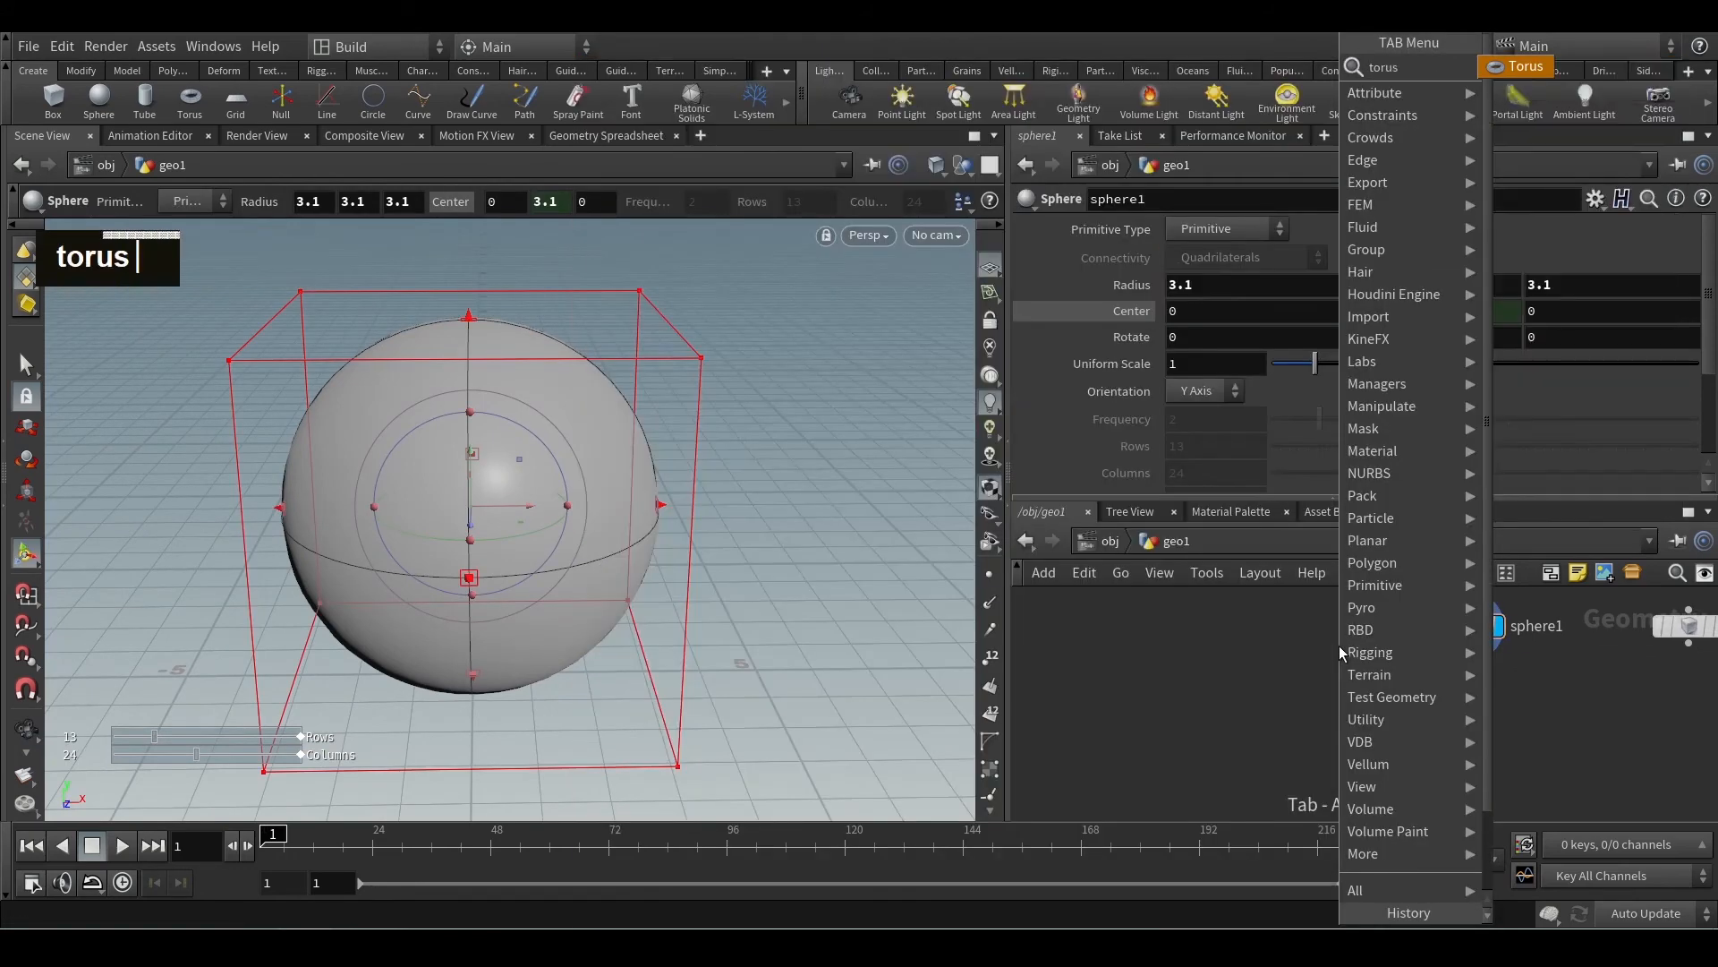
key(Return)
click(1287, 668)
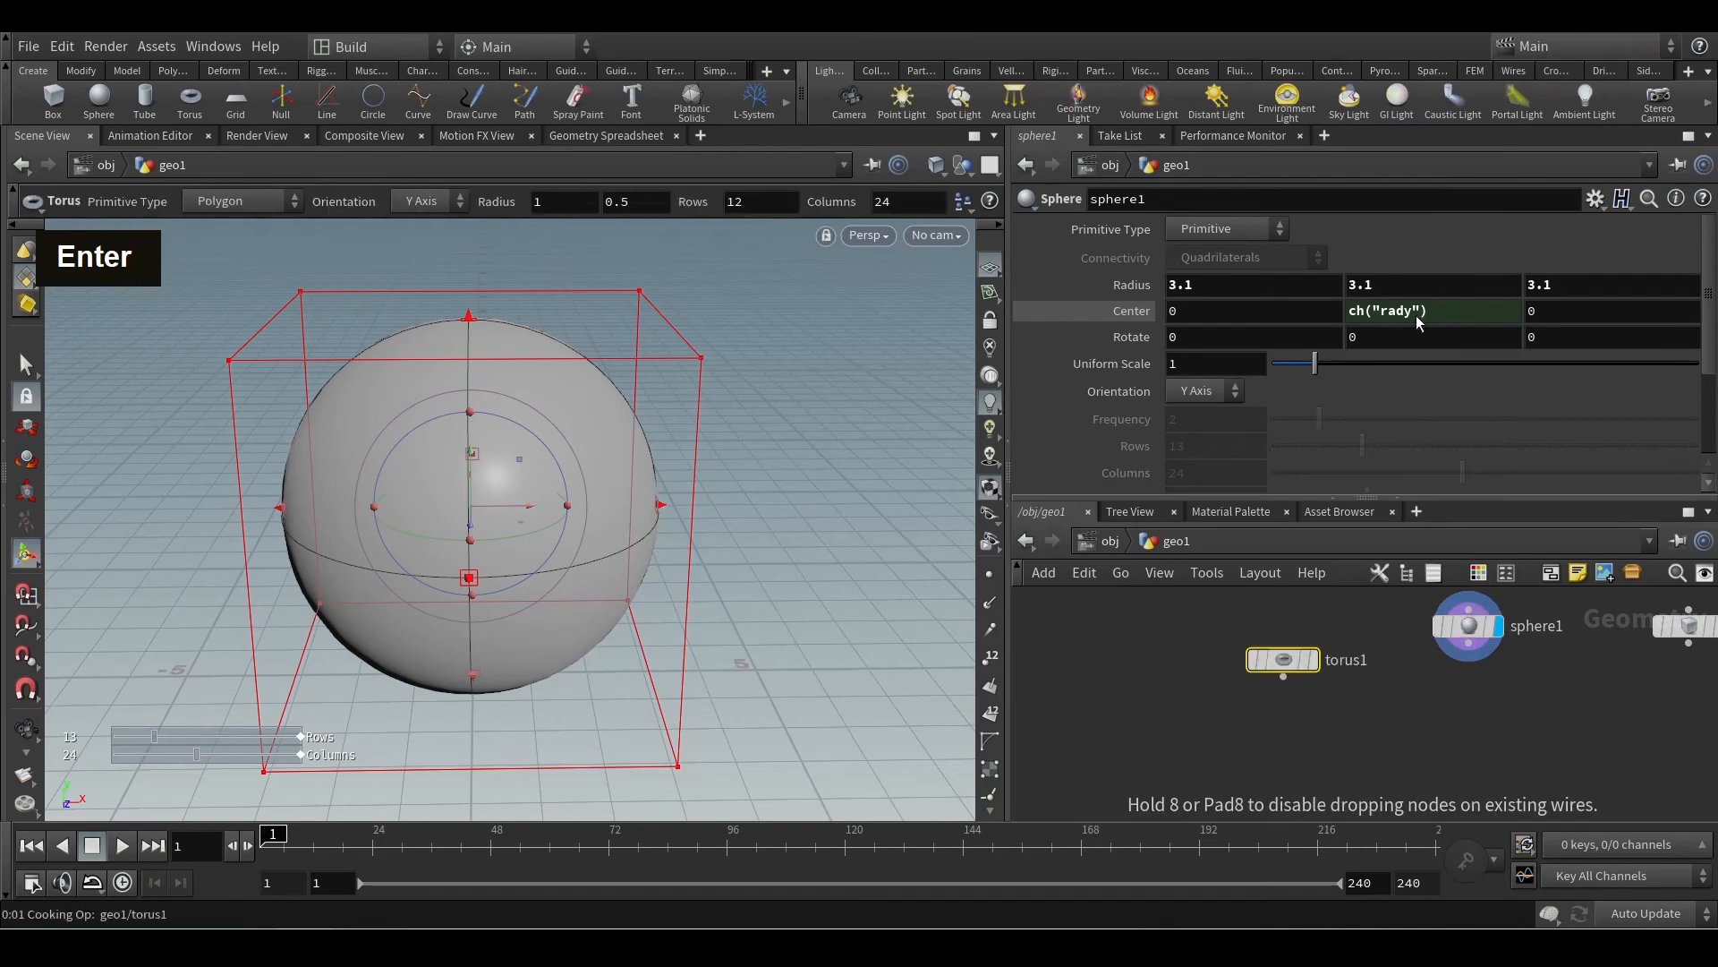
Step: Raise the torus along Y in the viewport until its Center Y is 0.5
alt+drag(617, 663, 614, 601)
alt+middle_drag(614, 600, 662, 548)
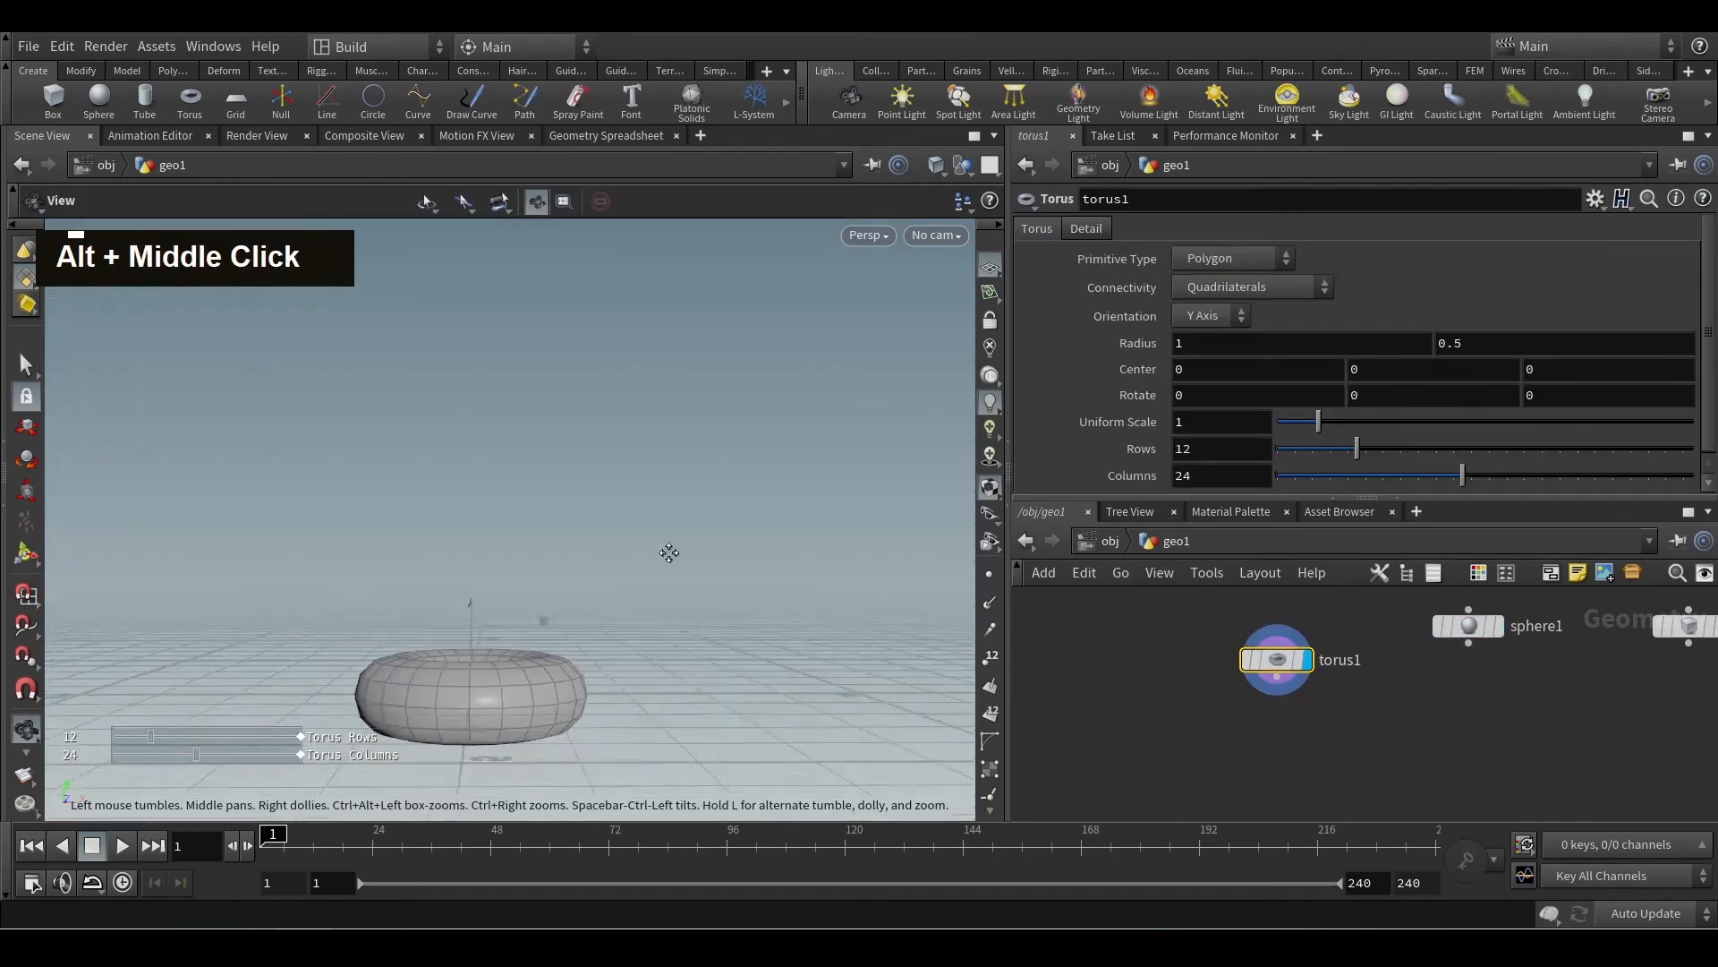
alt+scroll(524, 605, up, 4)
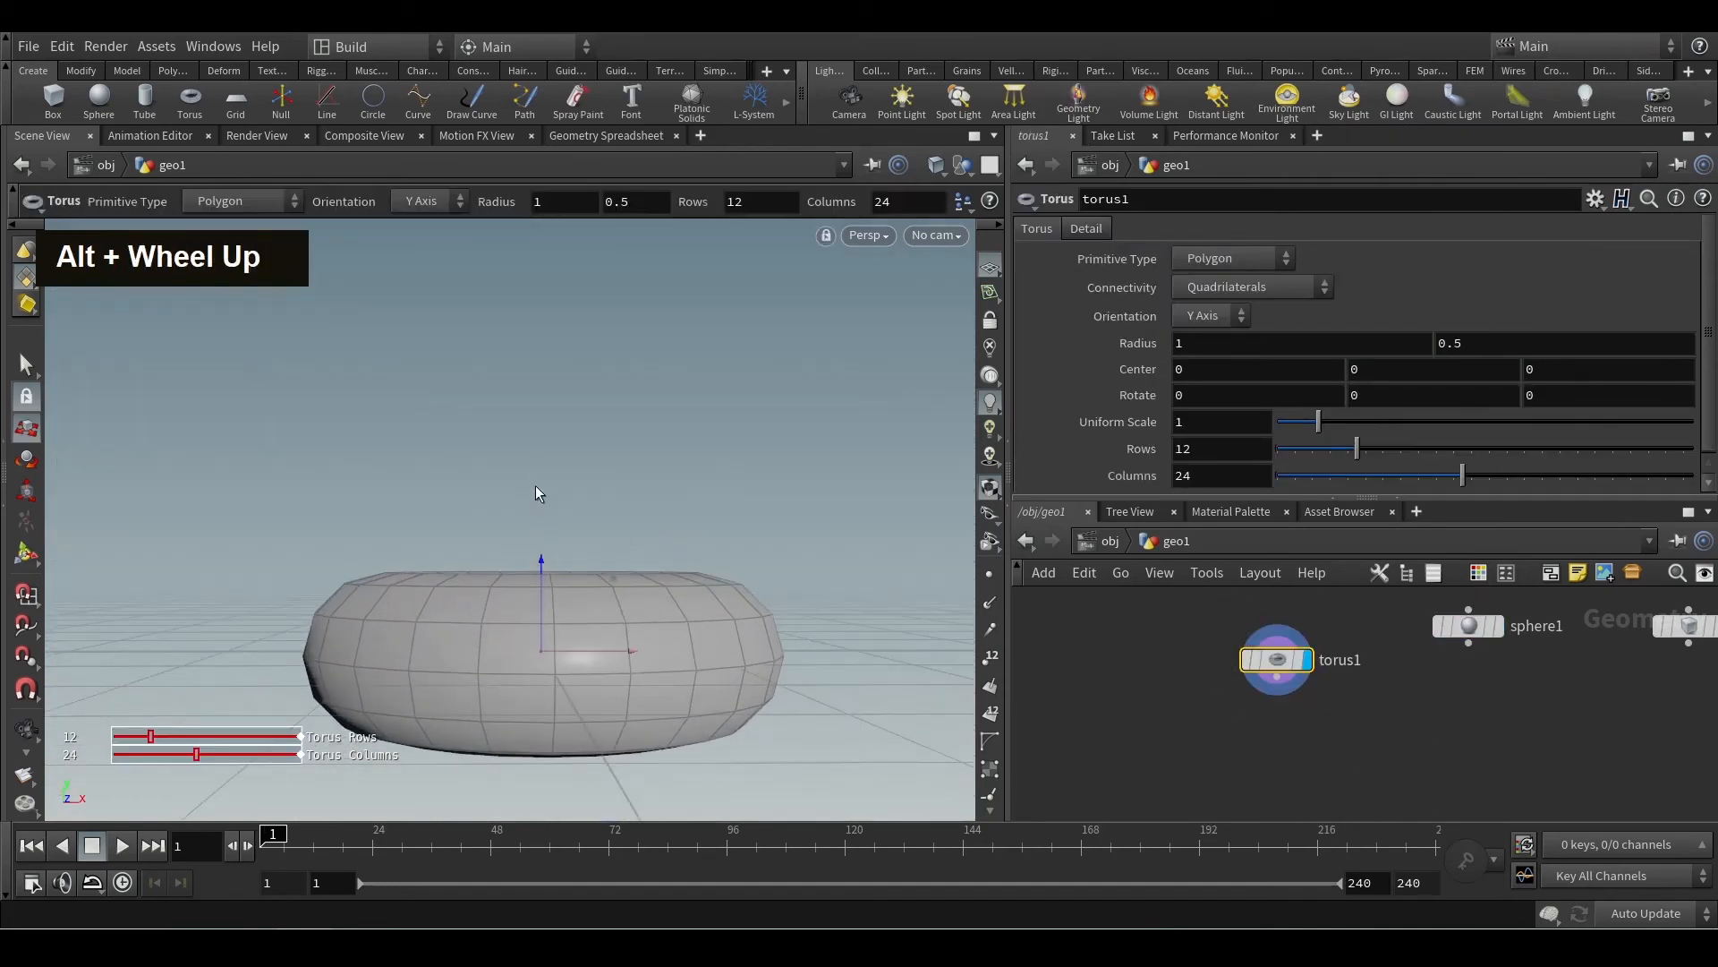
drag(539, 554, 539, 517)
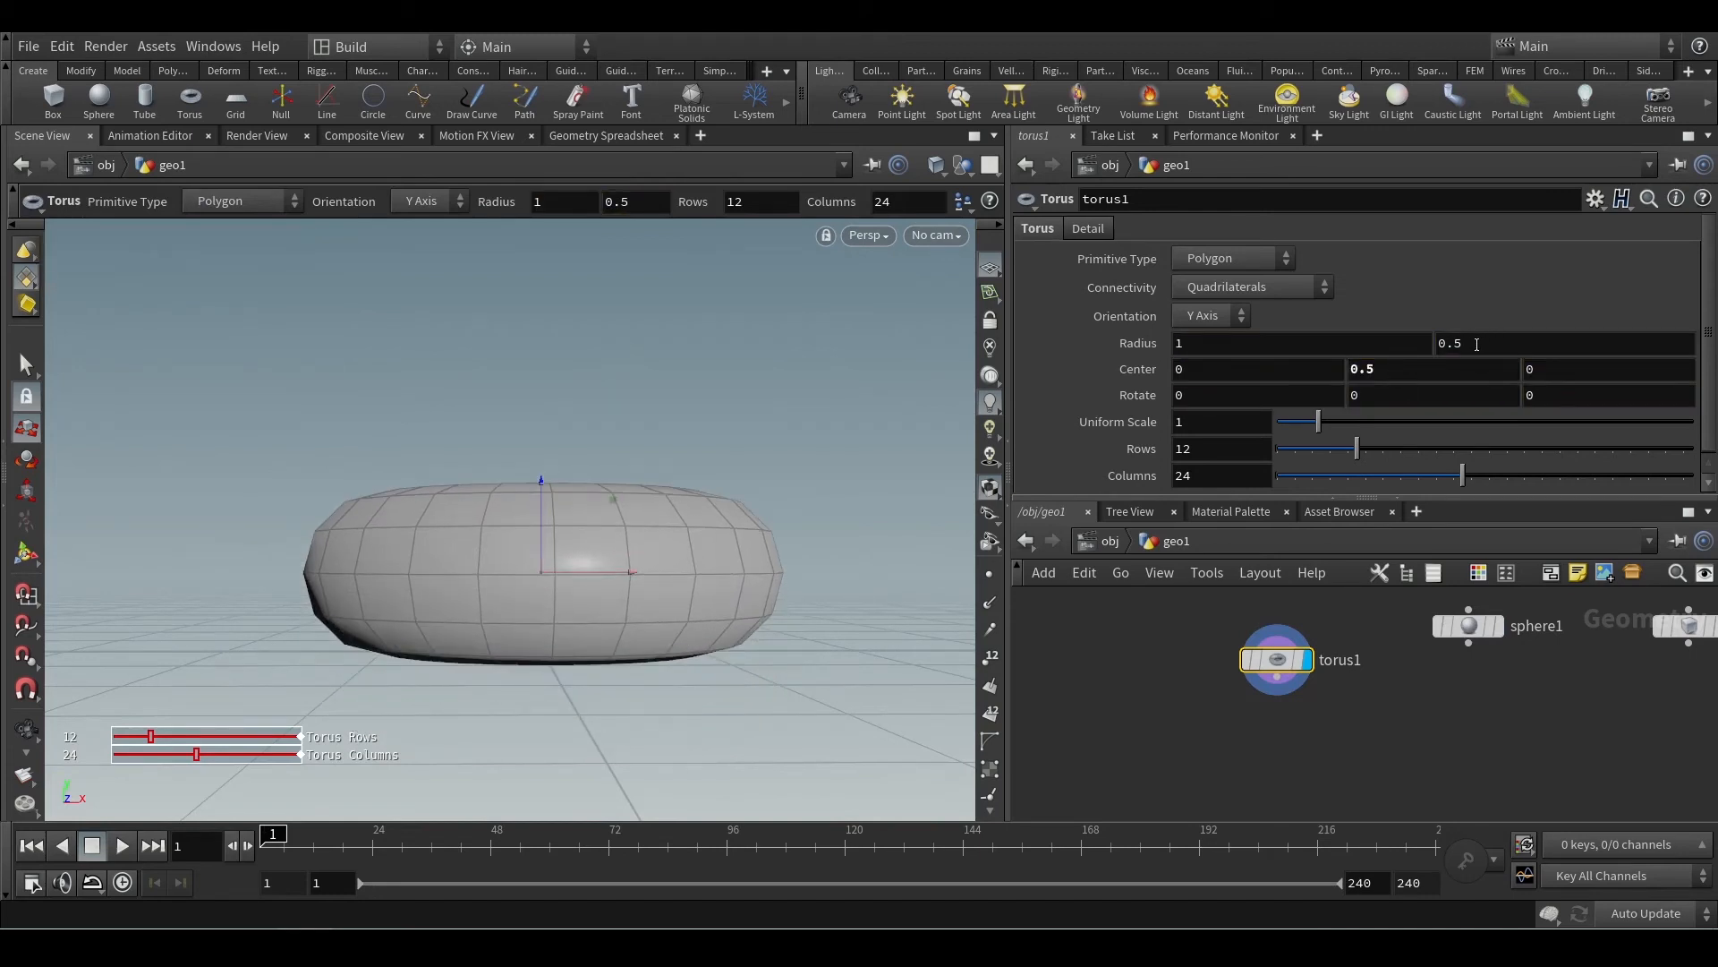
Step: Copy the torus's second Radius value and paste it into Center Y as a relative reference
right_click(1477, 343)
click(1496, 492)
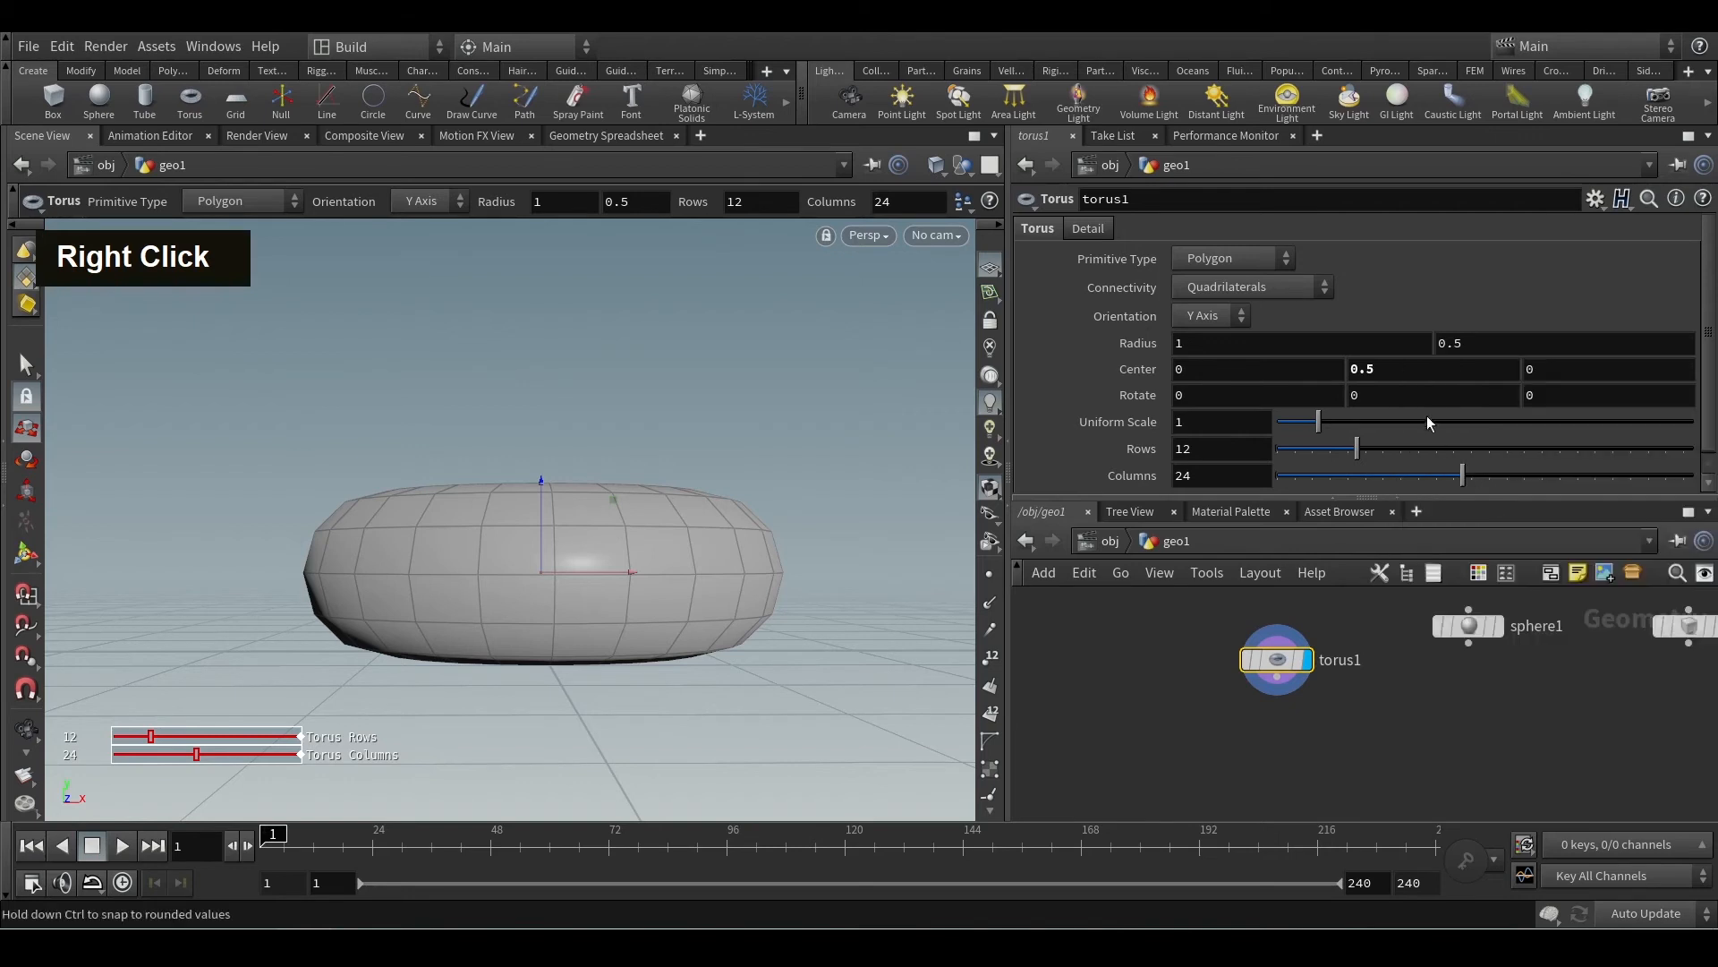
right_click(1398, 369)
click(1507, 580)
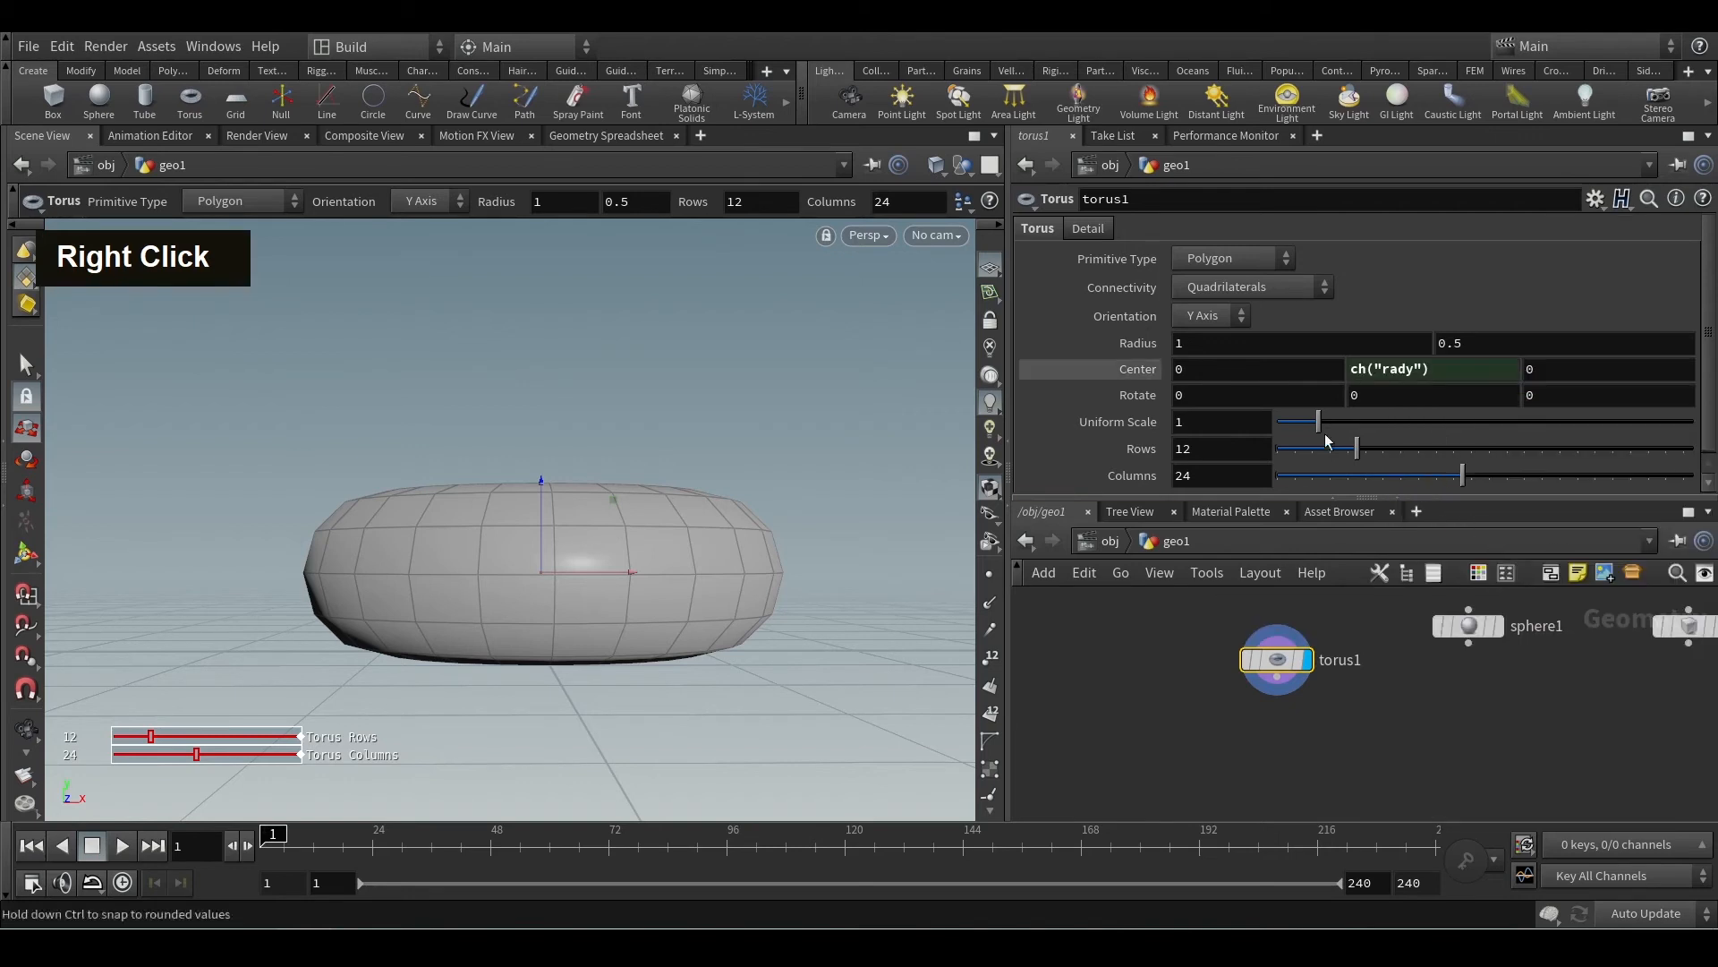
Step: Set the torus's Radius values to 2.3 and 5.8, and check that its base rests on the grid
middle_drag(1139, 347, 1287, 356)
alt+scroll(702, 537, down, 2)
middle_drag(1457, 349, 1429, 356)
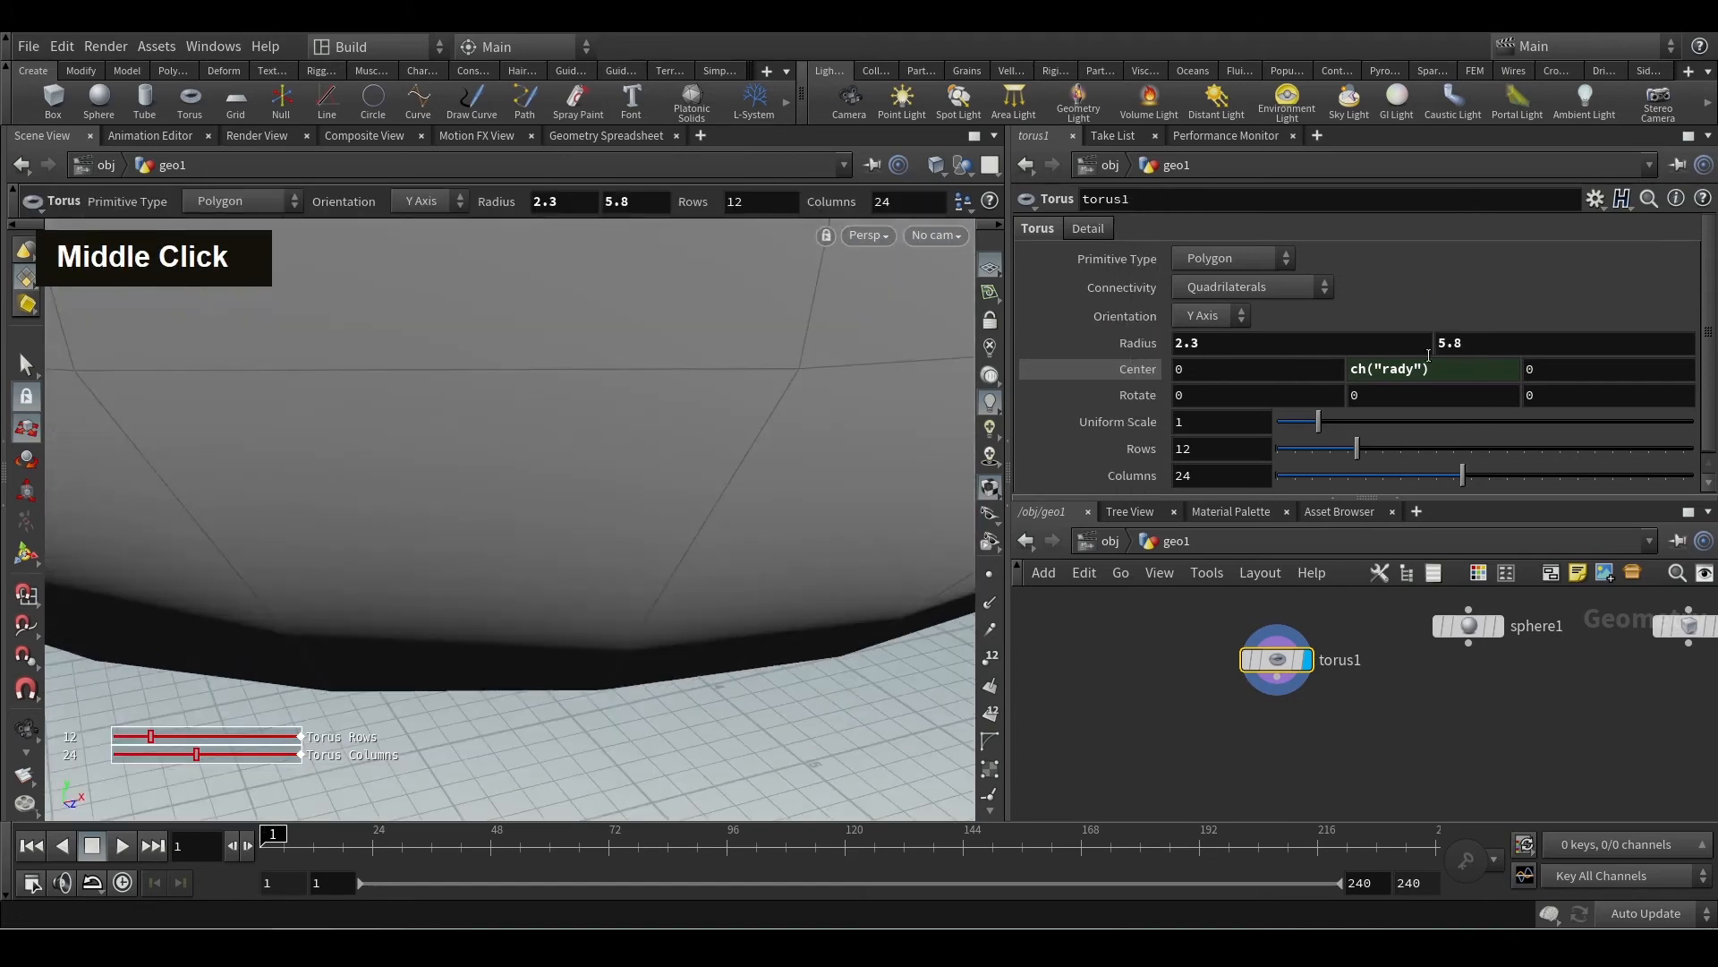
alt+scroll(735, 619, down, 5)
alt+drag(736, 622, 656, 603)
alt+middle_drag(633, 620, 582, 573)
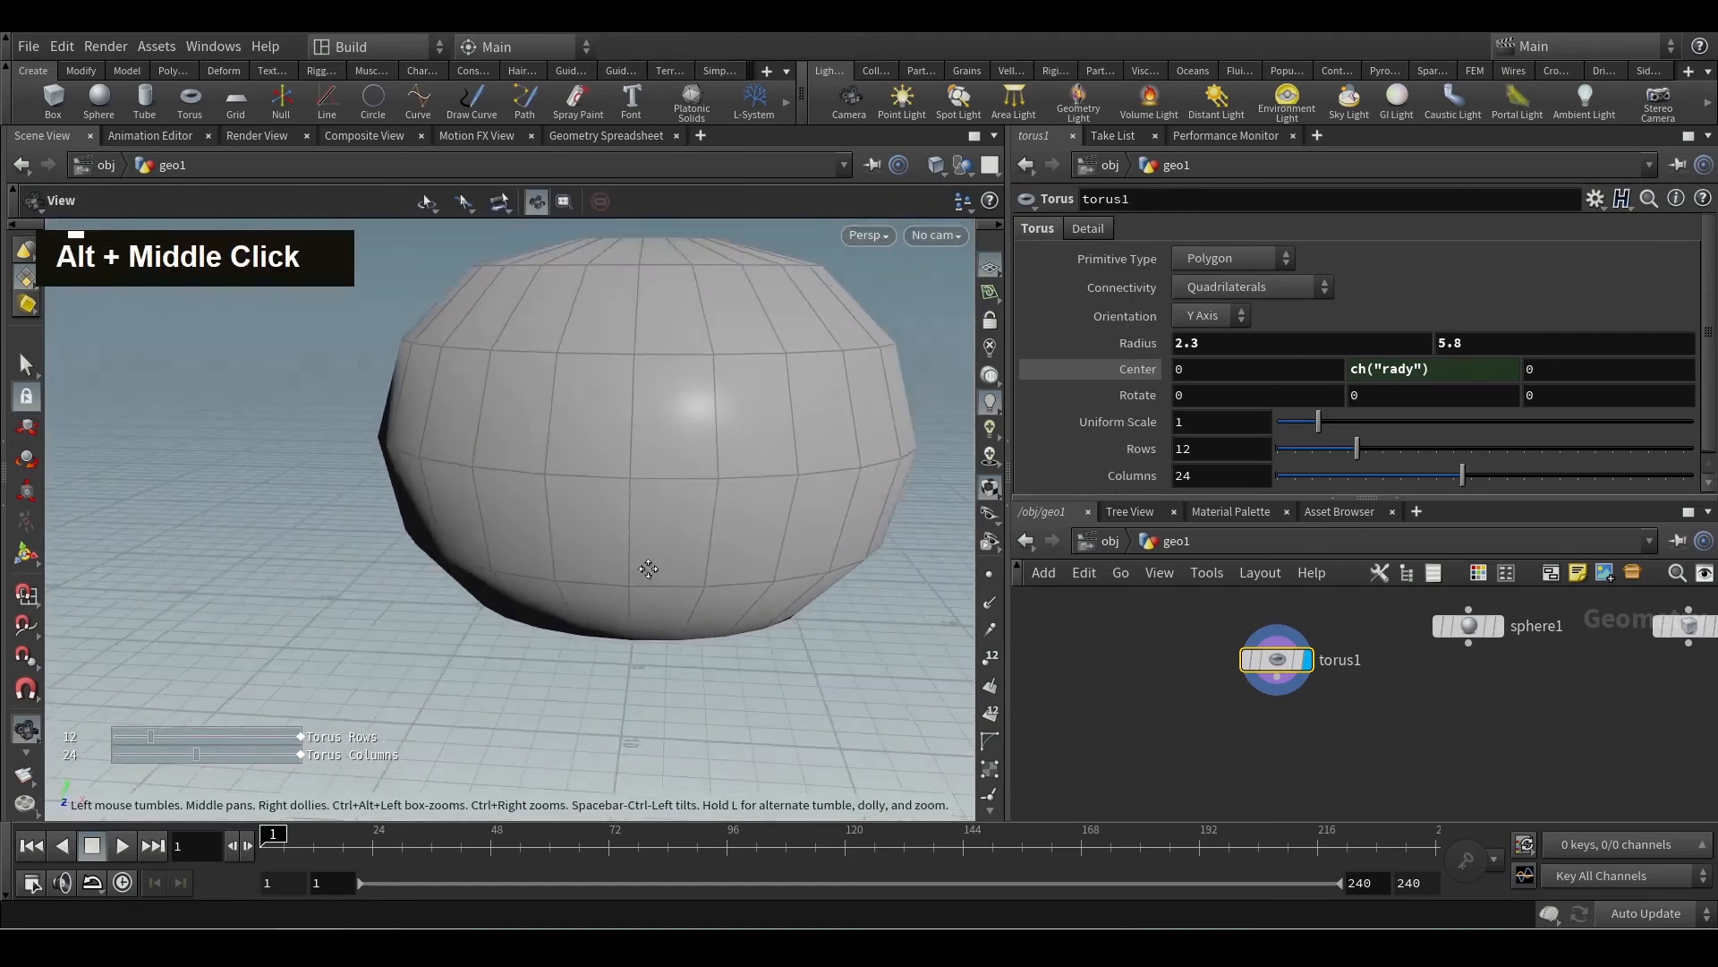
alt+scroll(622, 567, down, 3)
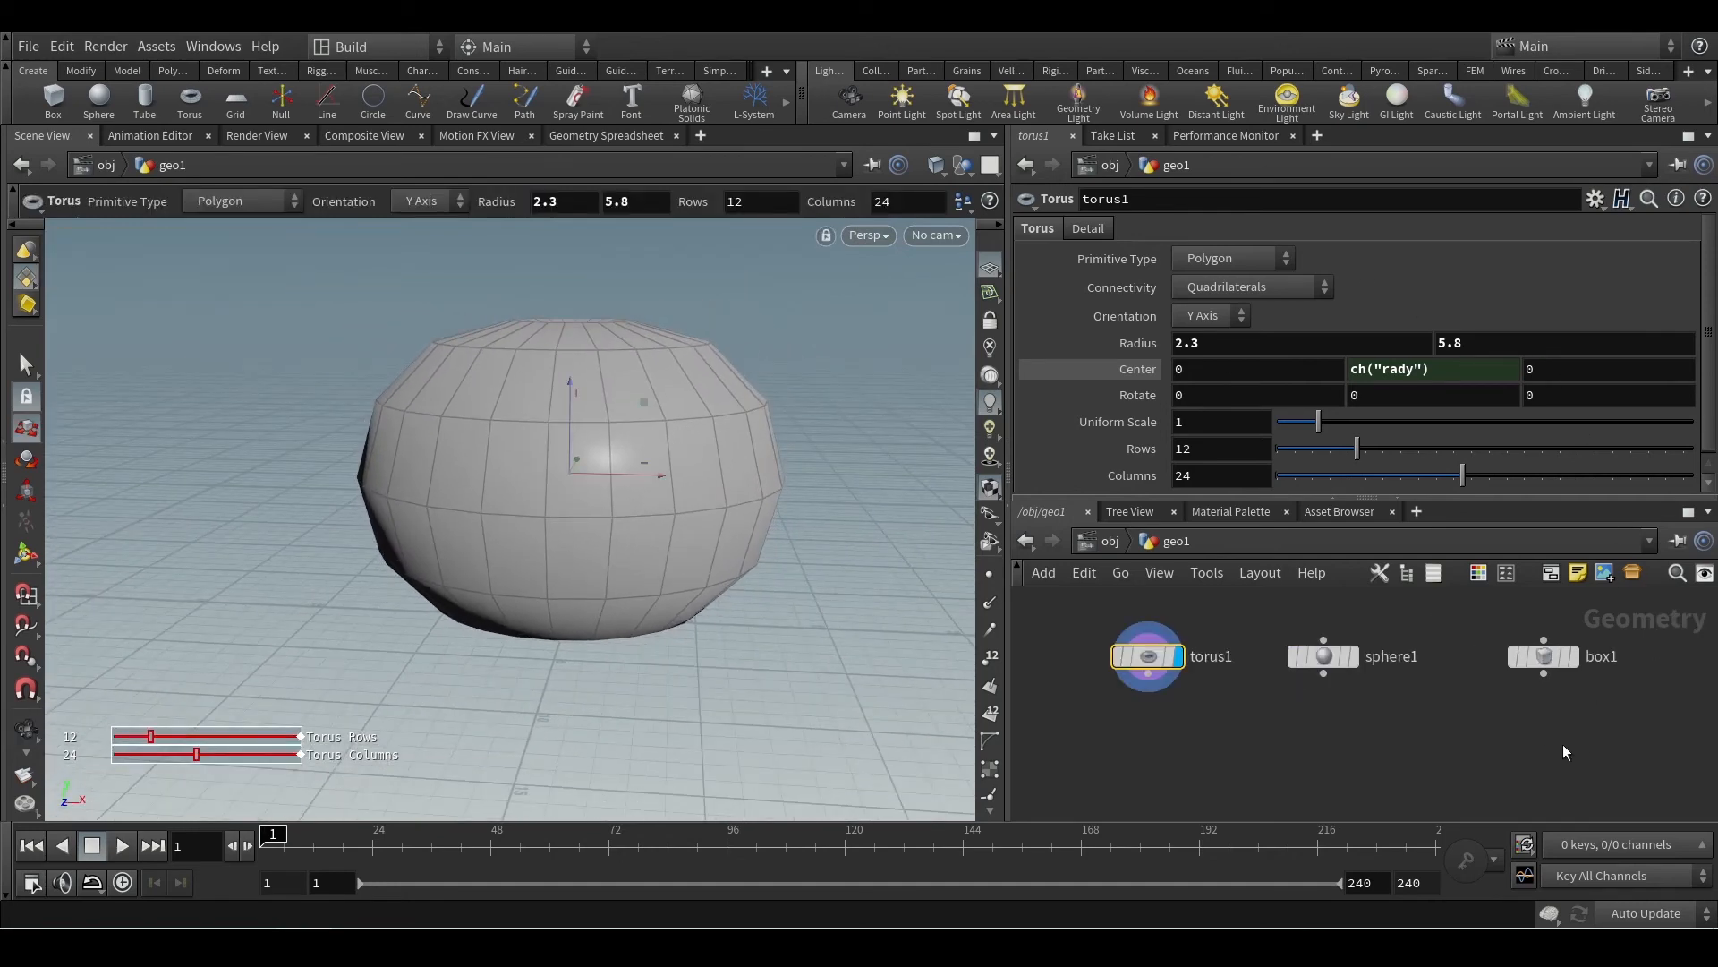
Step: Delete the torus and sphere nodes and reposition the remaining box node in the network
drag(1487, 732, 1076, 614)
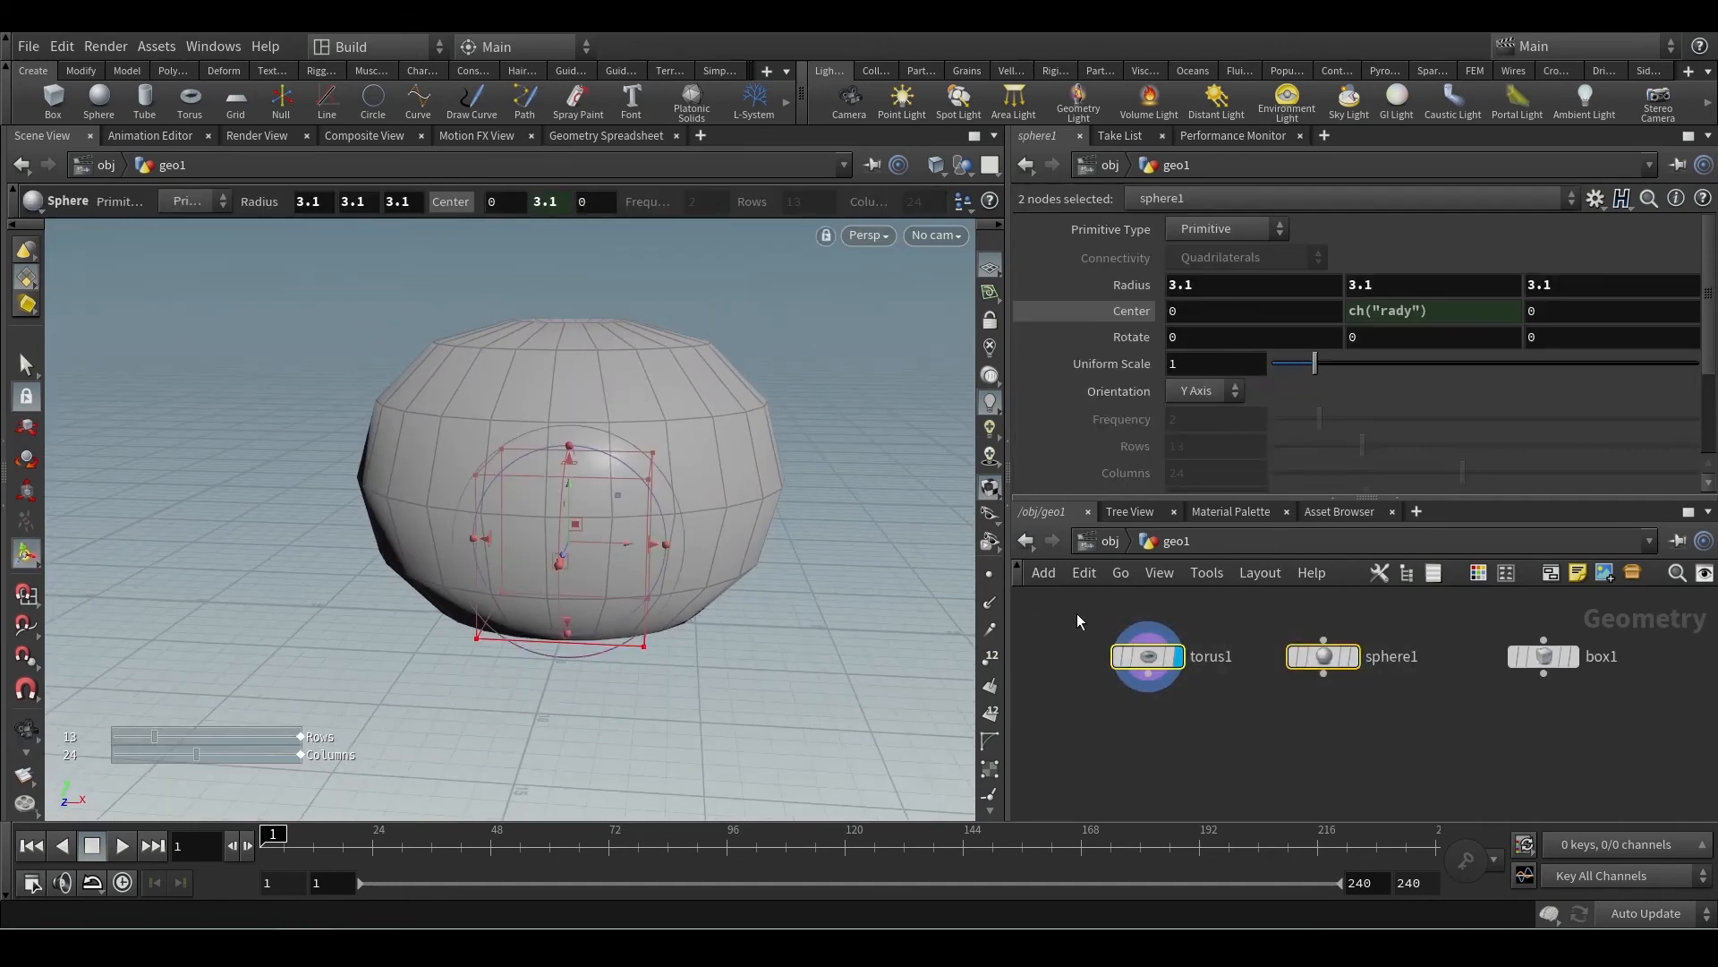
key(Delete)
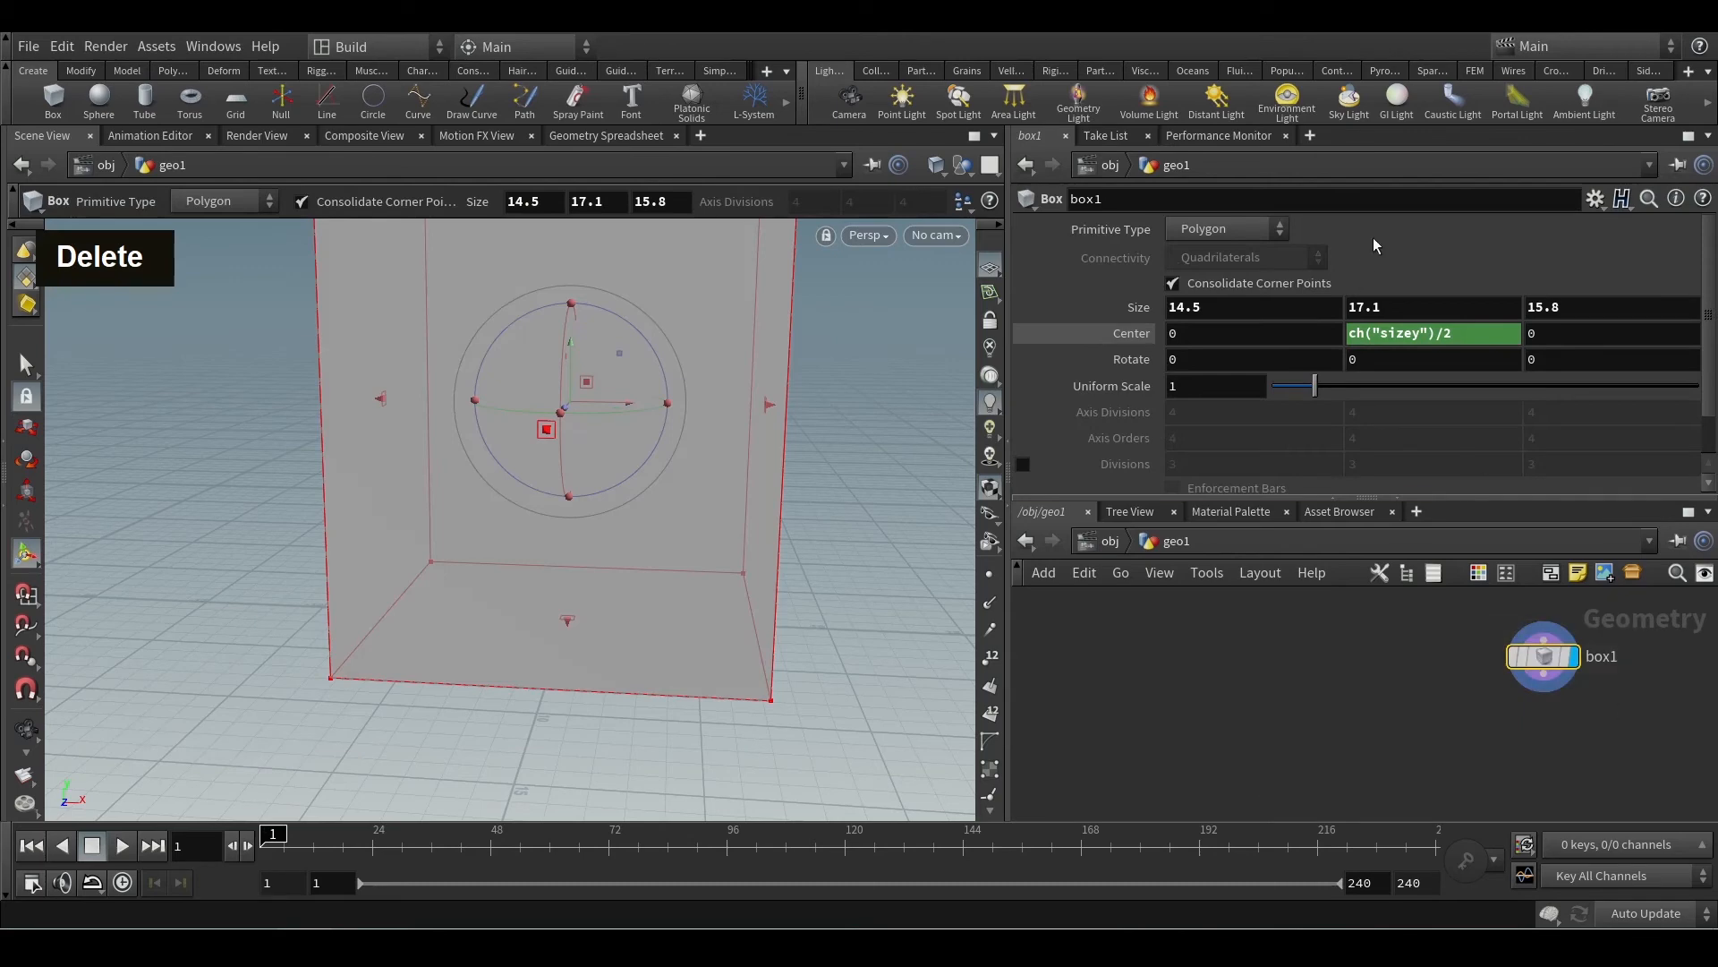
drag(1544, 657, 1283, 689)
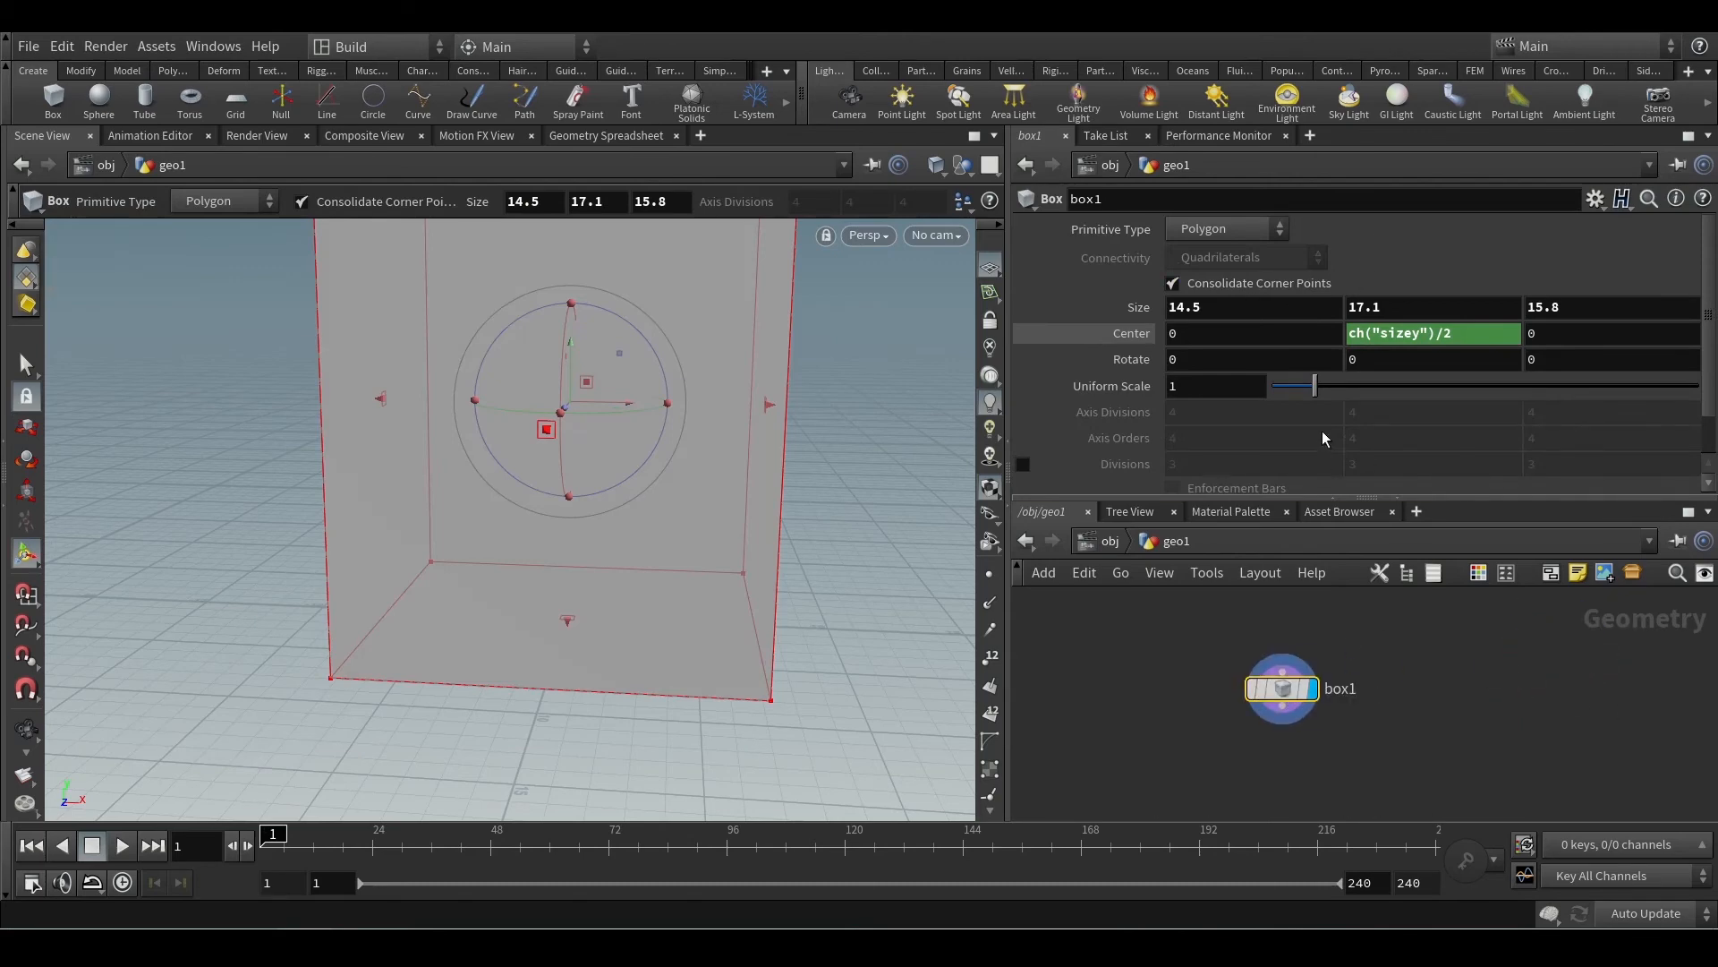
Step: Change the box's Primitive Type to Polygon Mesh and inspect its divisions
click(1237, 232)
click(1224, 274)
alt+scroll(680, 463, down, 3)
alt+middle_click(755, 465)
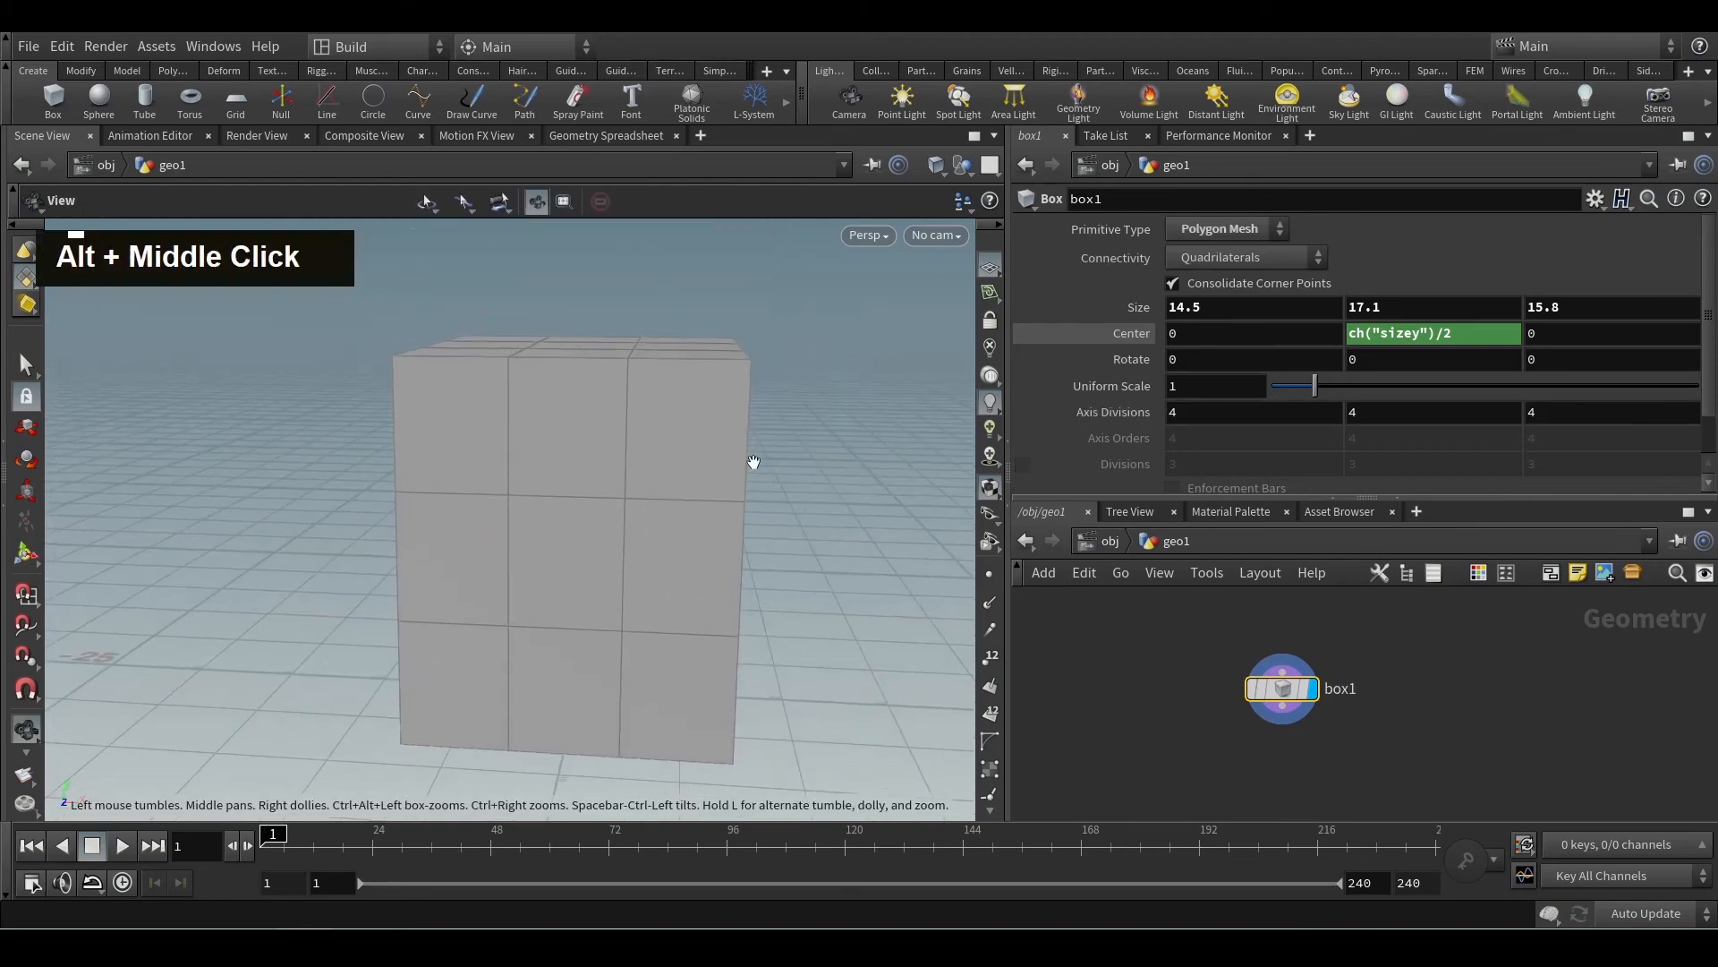
alt+scroll(748, 470, down, 2)
alt+drag(748, 470, 750, 545)
alt+middle_drag(759, 378, 734, 434)
alt+scroll(757, 455, up, 2)
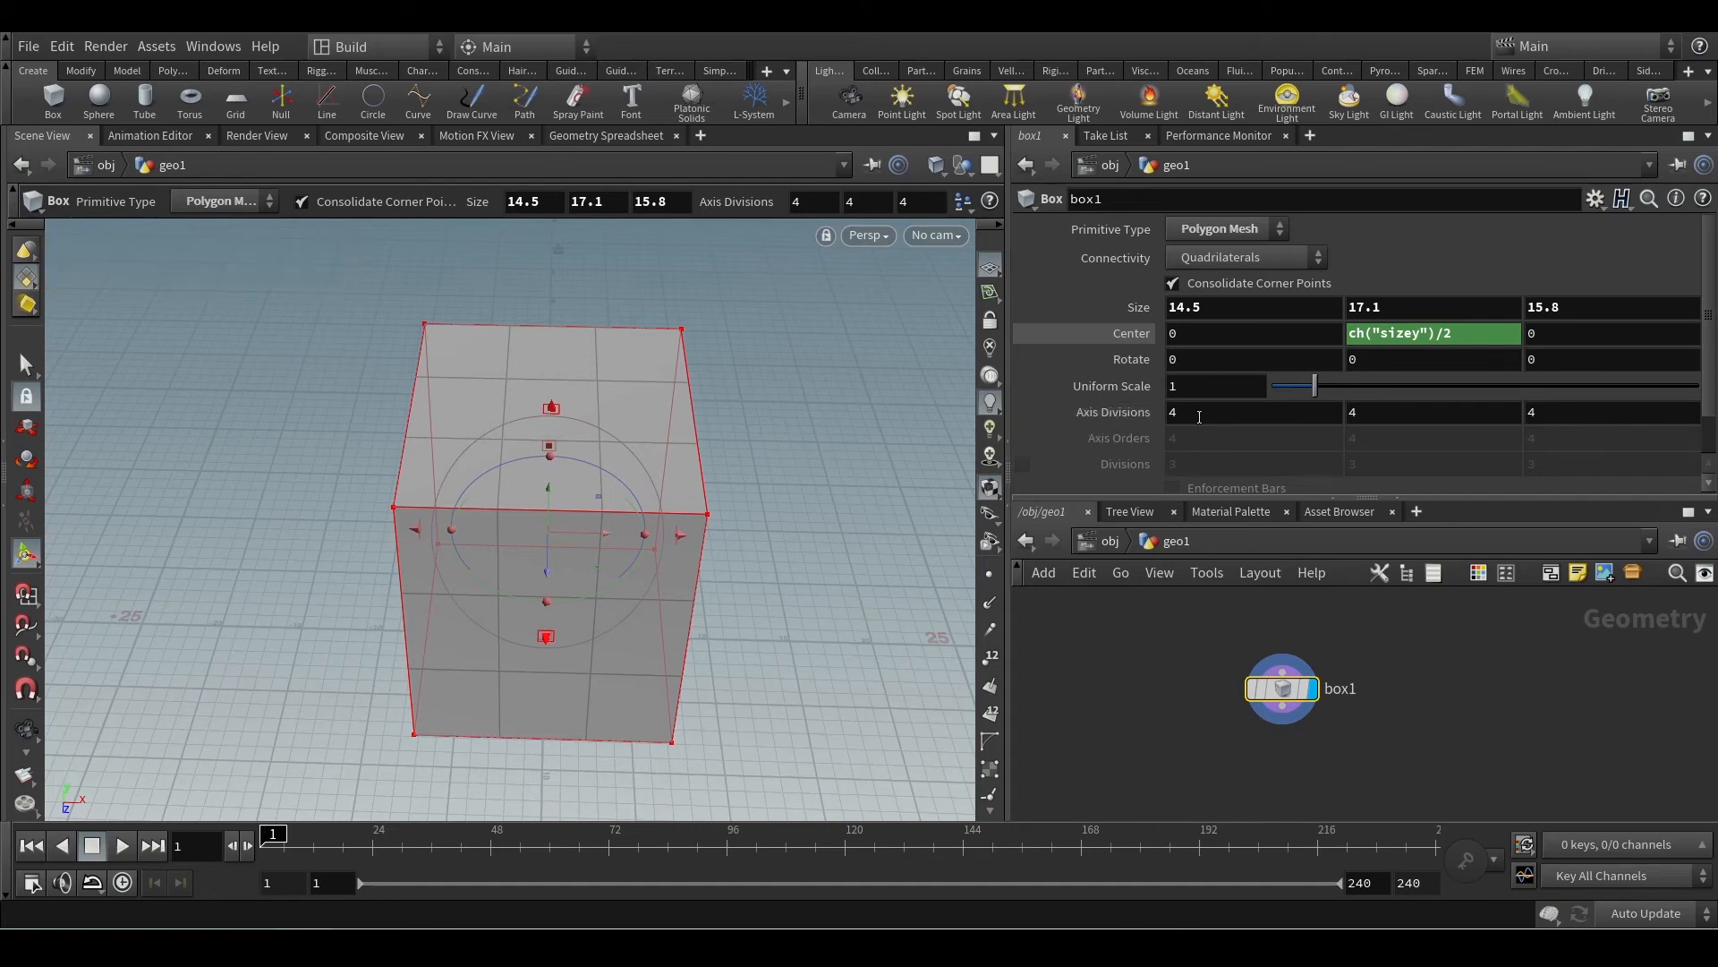
Step: Try raising the box's Axis Divisions on all axes together to 13, and undo the change
mouse_move(1083, 414)
middle_down()
mouse_move(1163, 420)
mouse_move(1090, 422)
middle_up()
key(ctrl+z)
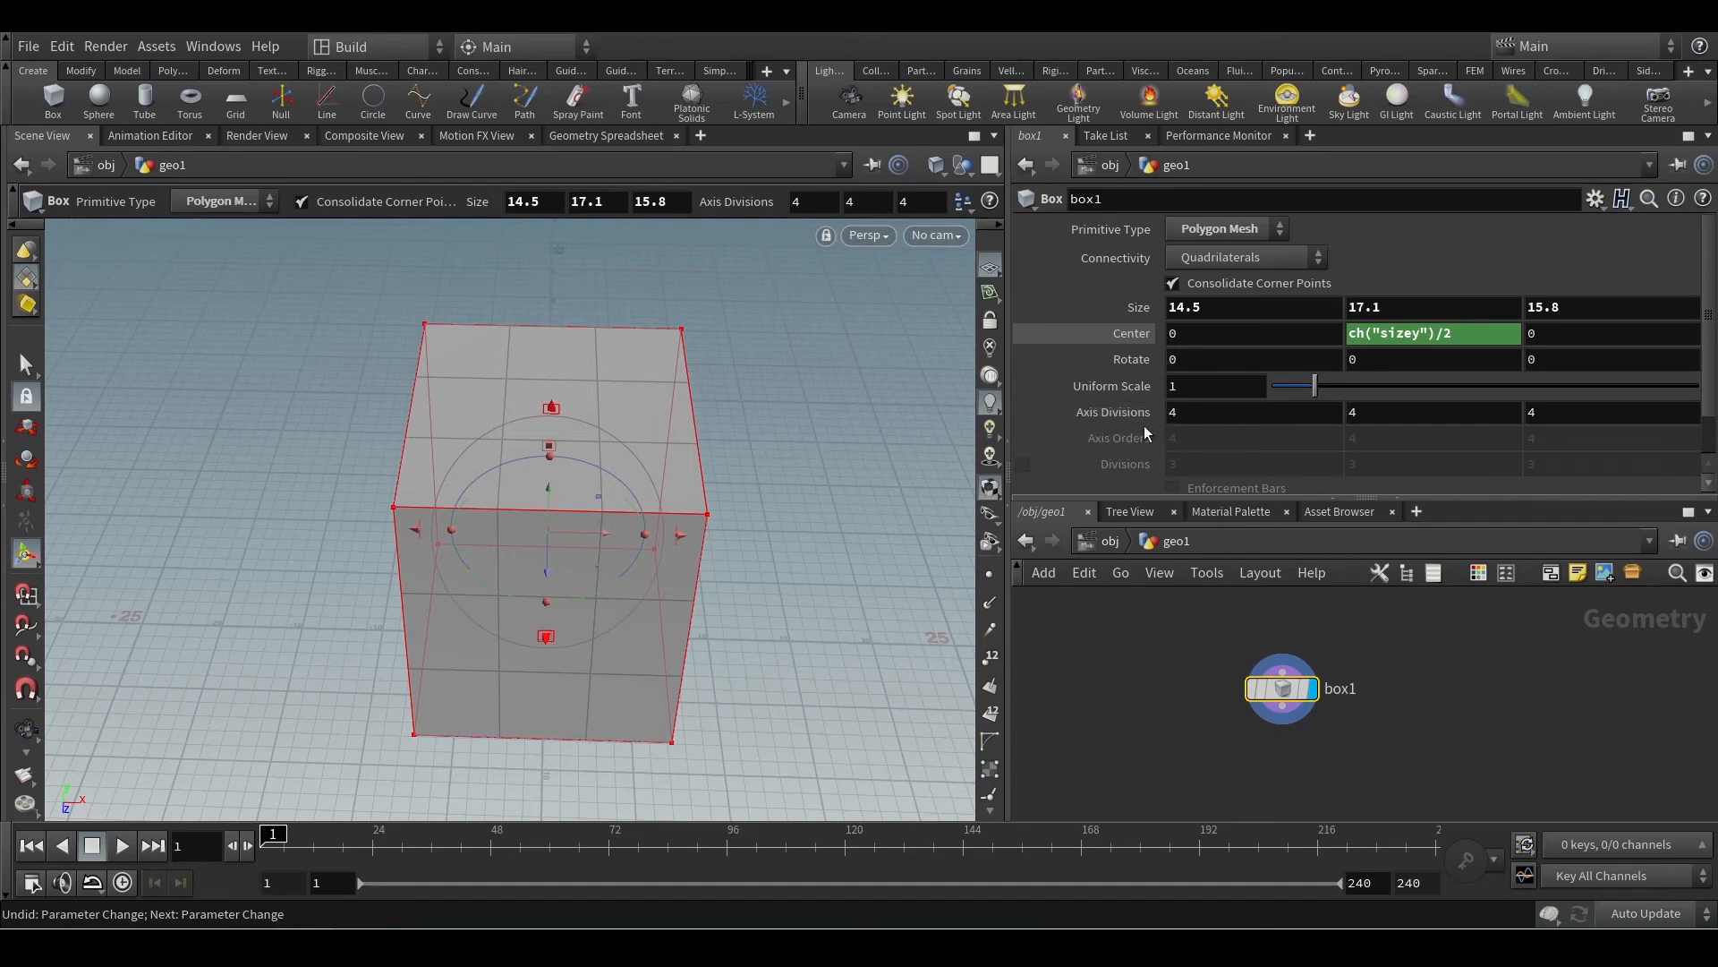
middle_drag(1103, 419, 1205, 432)
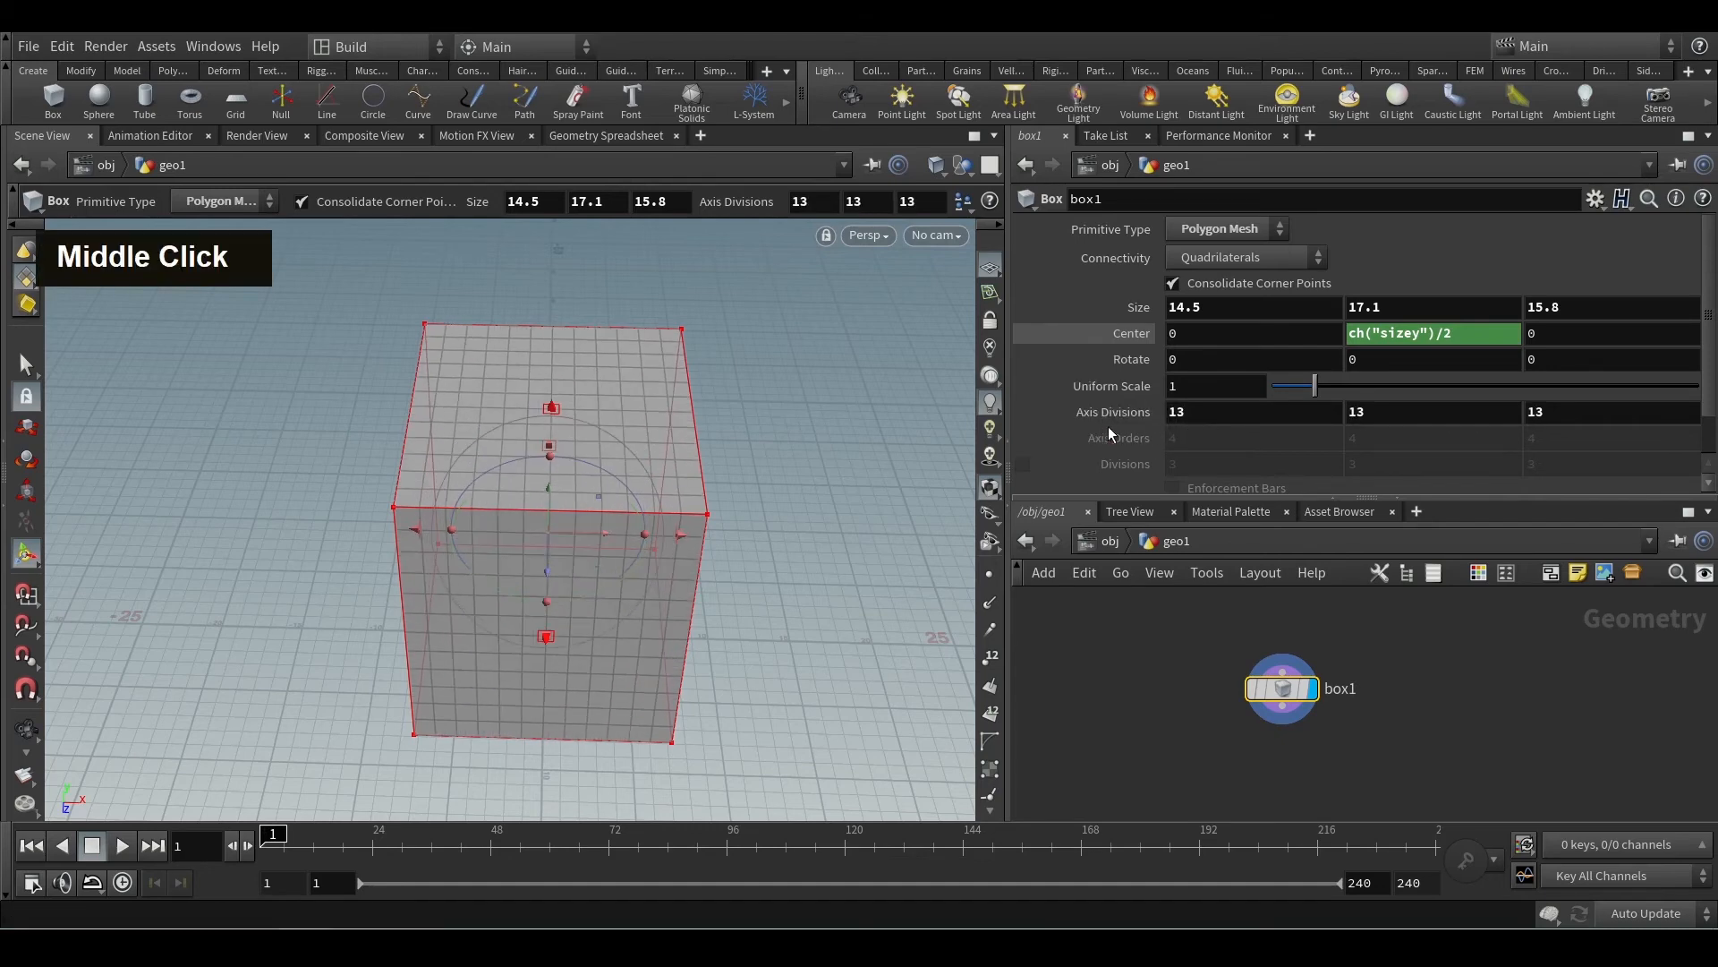
key(ctrl+z)
Step: Set the box's Axis Divisions to 13 on each of the three axes individually
text(13)
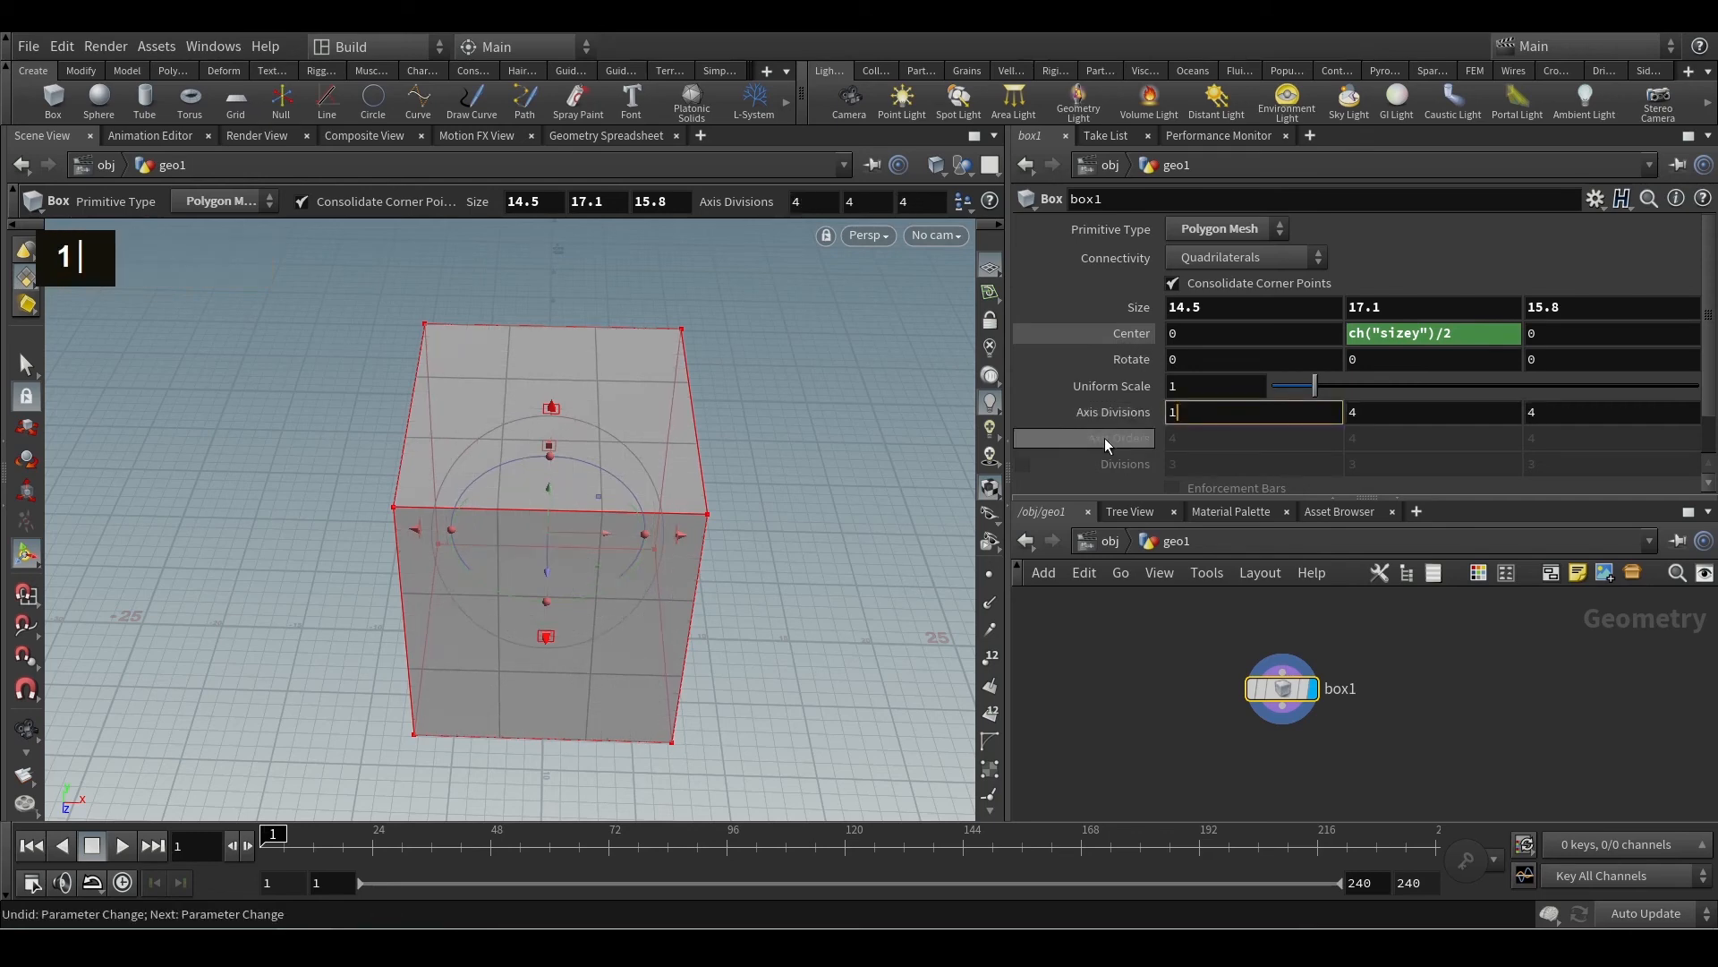
click(1369, 413)
text(13)
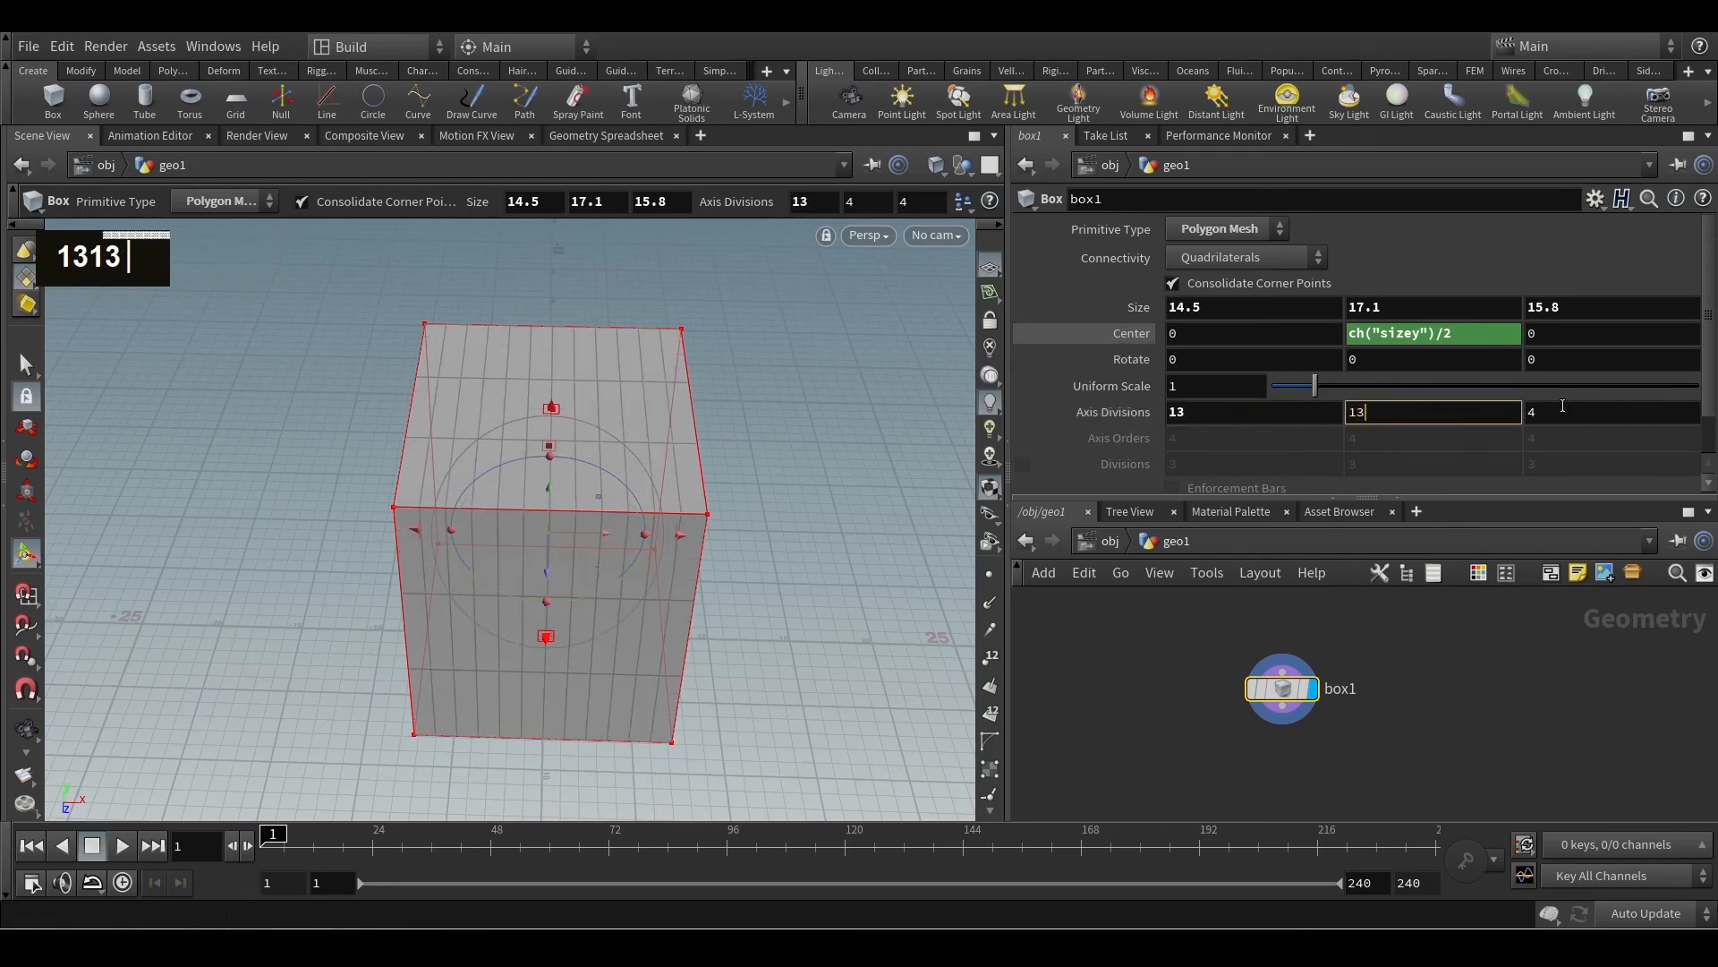
click(1568, 411)
text(13)
key(Return)
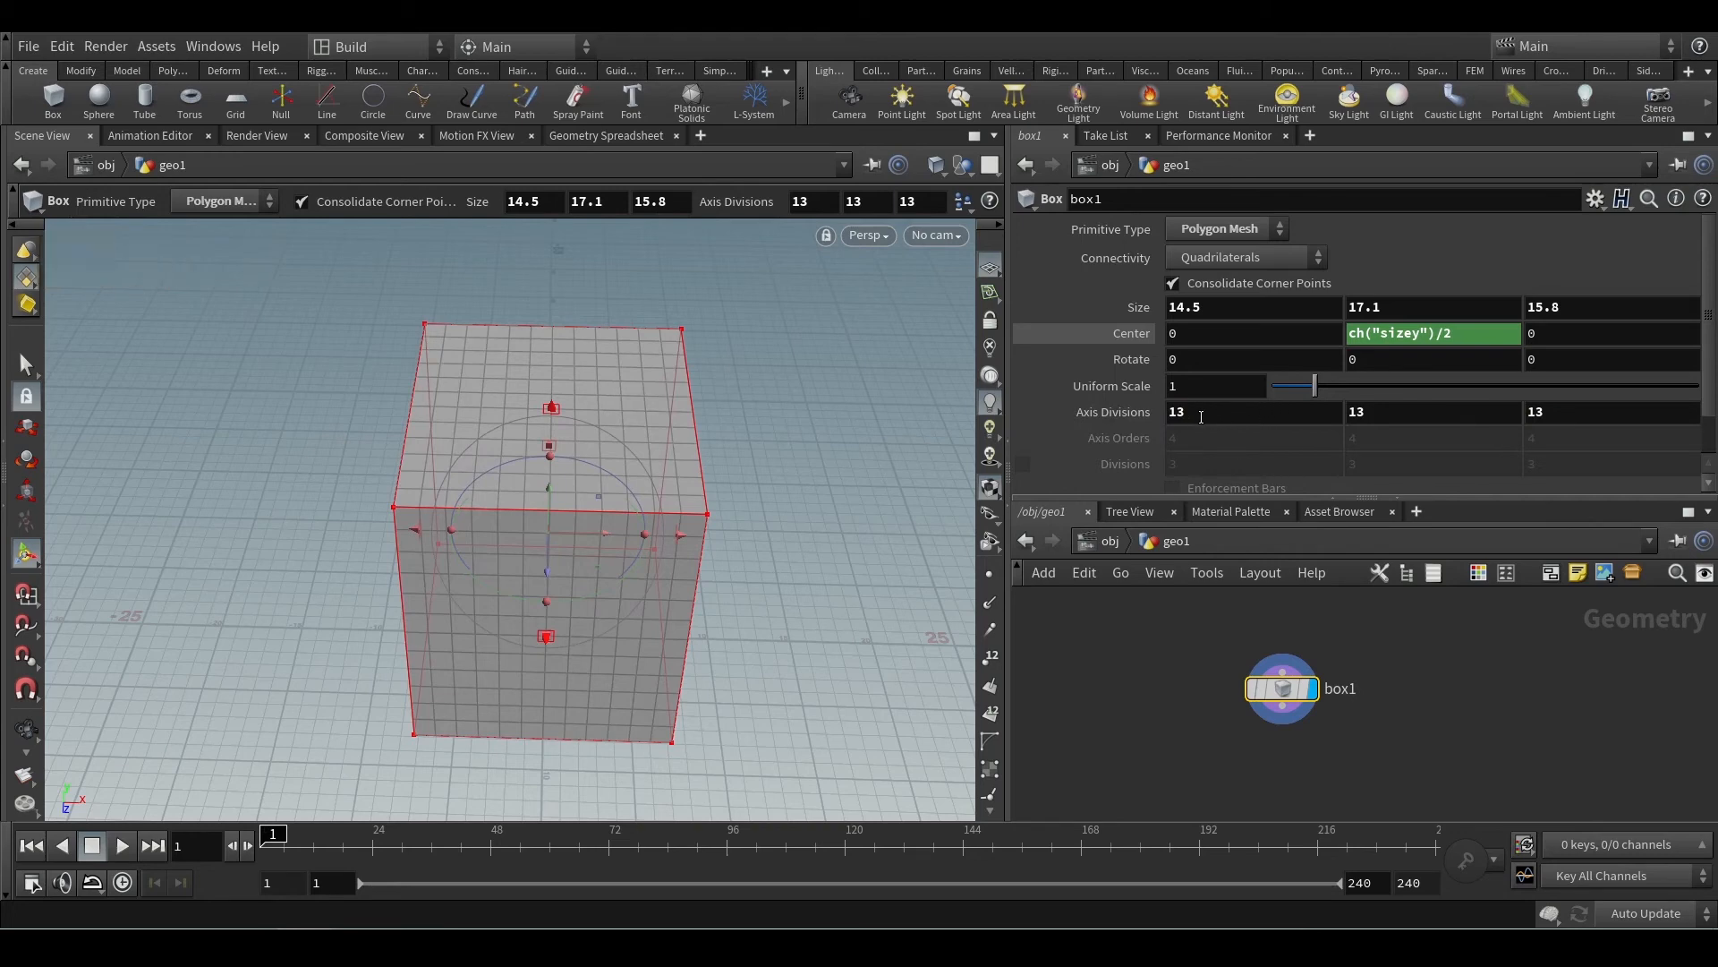
Step: Copy the box's X Axis Divisions and paste it into the Y and Z divisions as relative references
right_click(1326, 476)
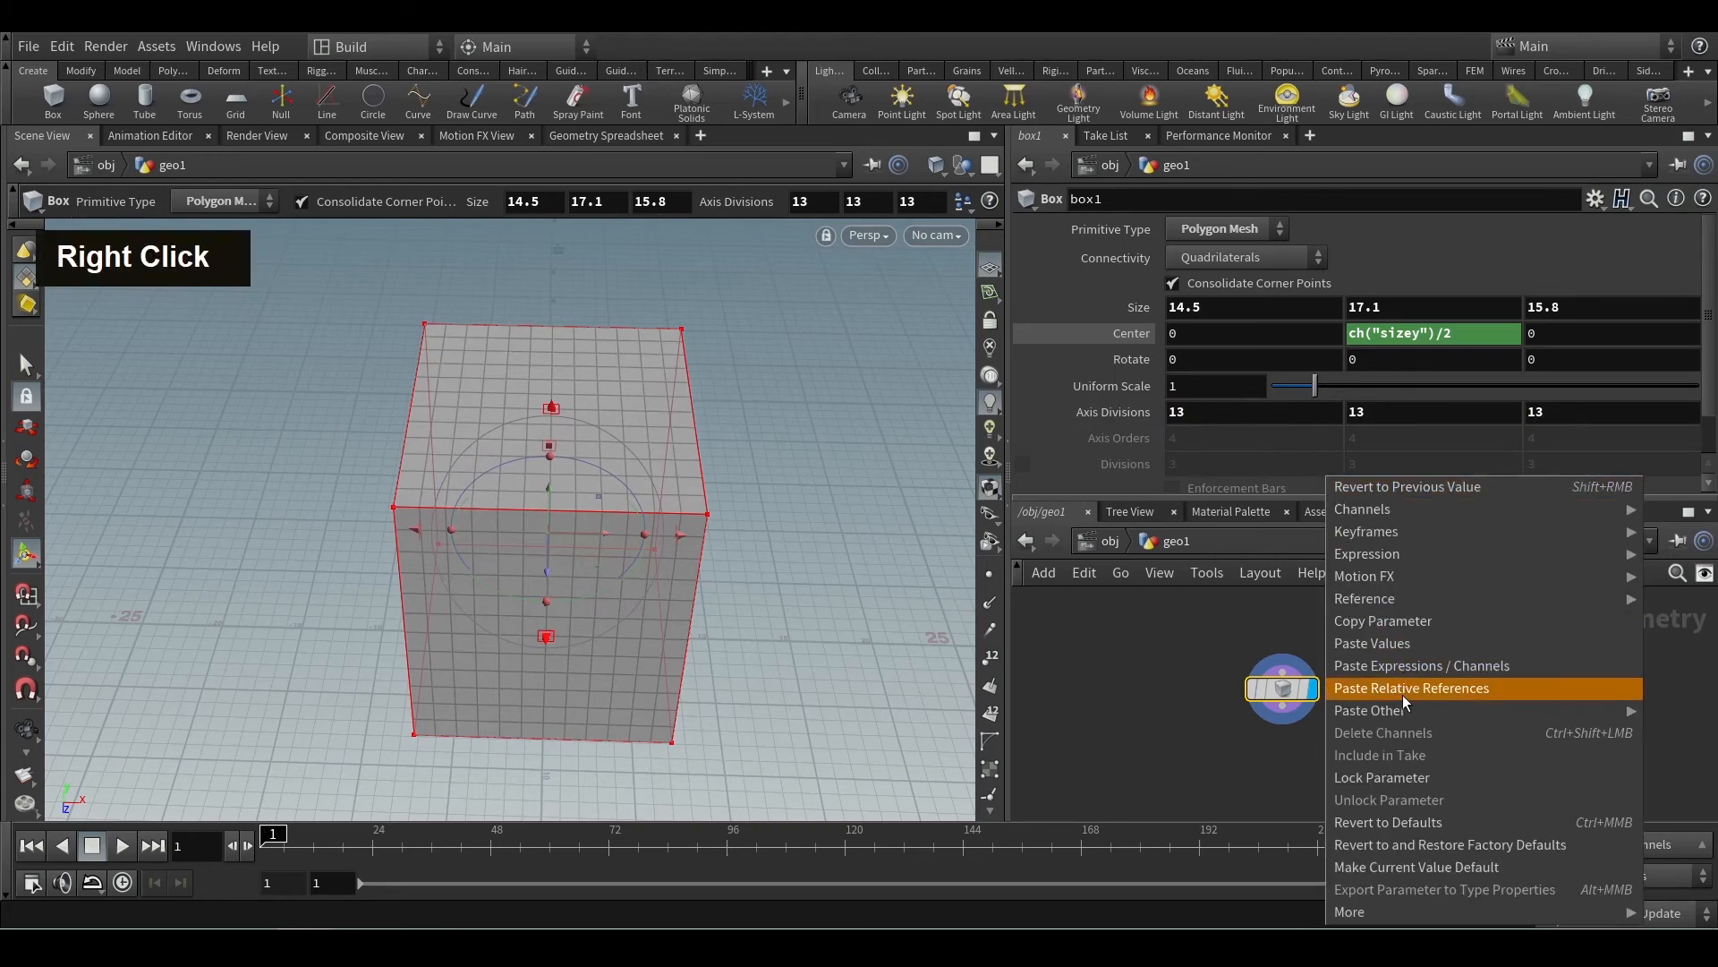
click(1405, 620)
right_click(1378, 413)
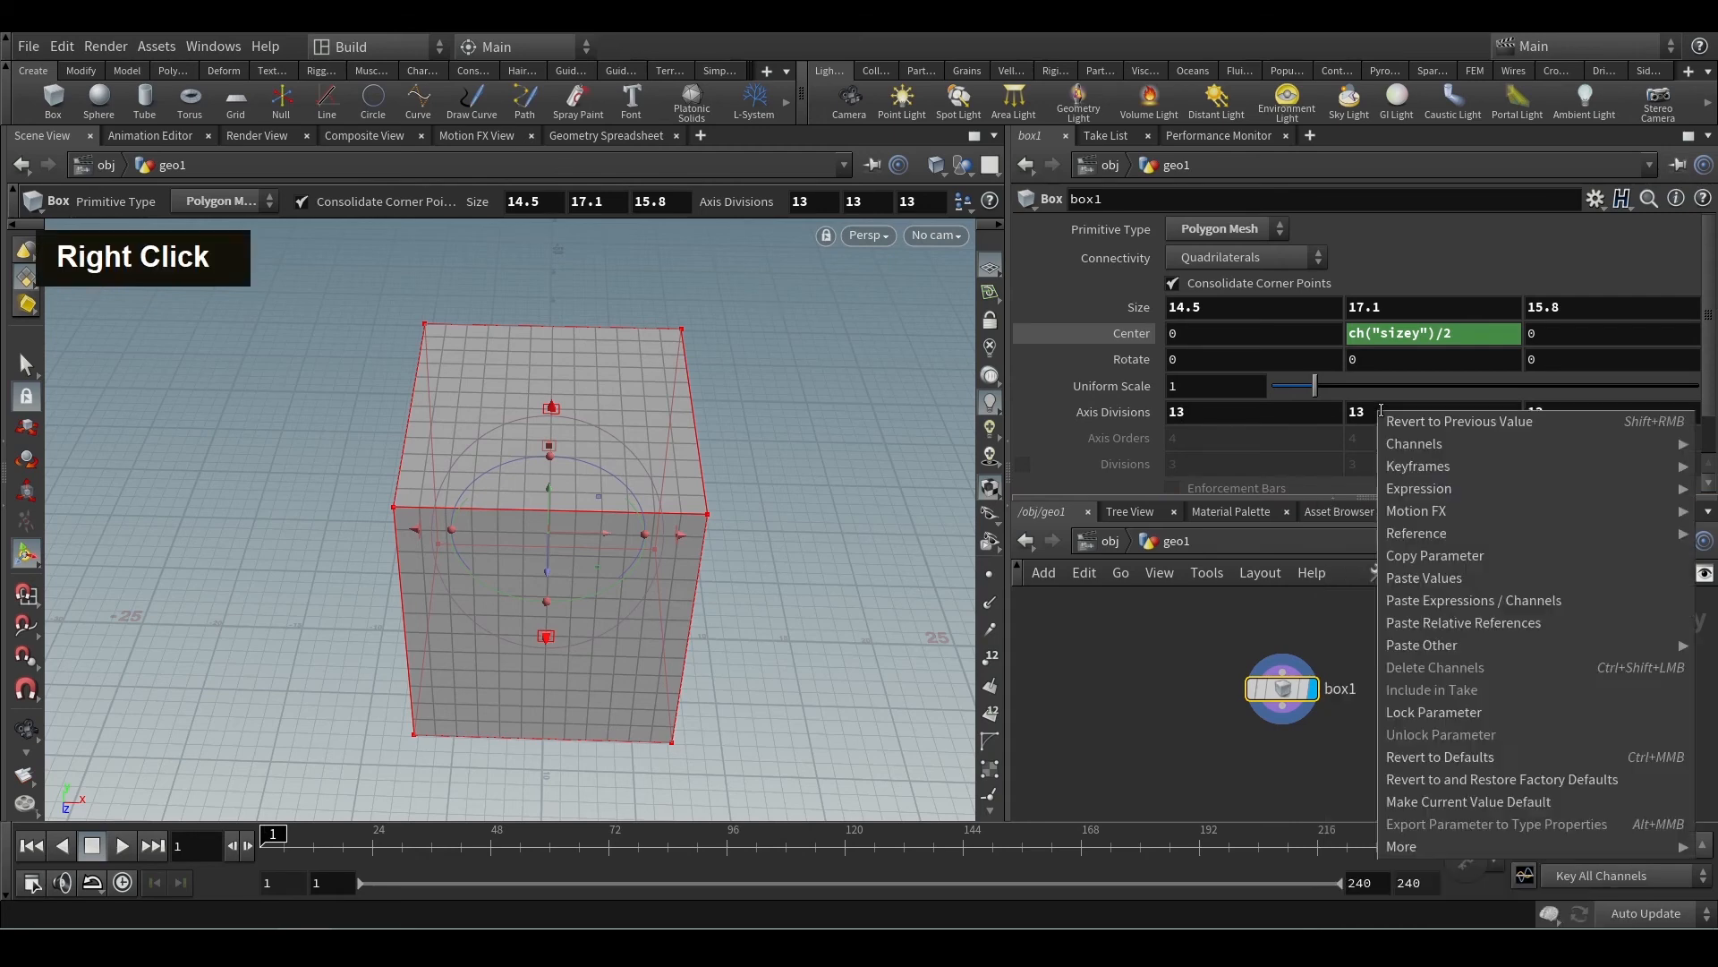
click(1499, 625)
right_click(1575, 413)
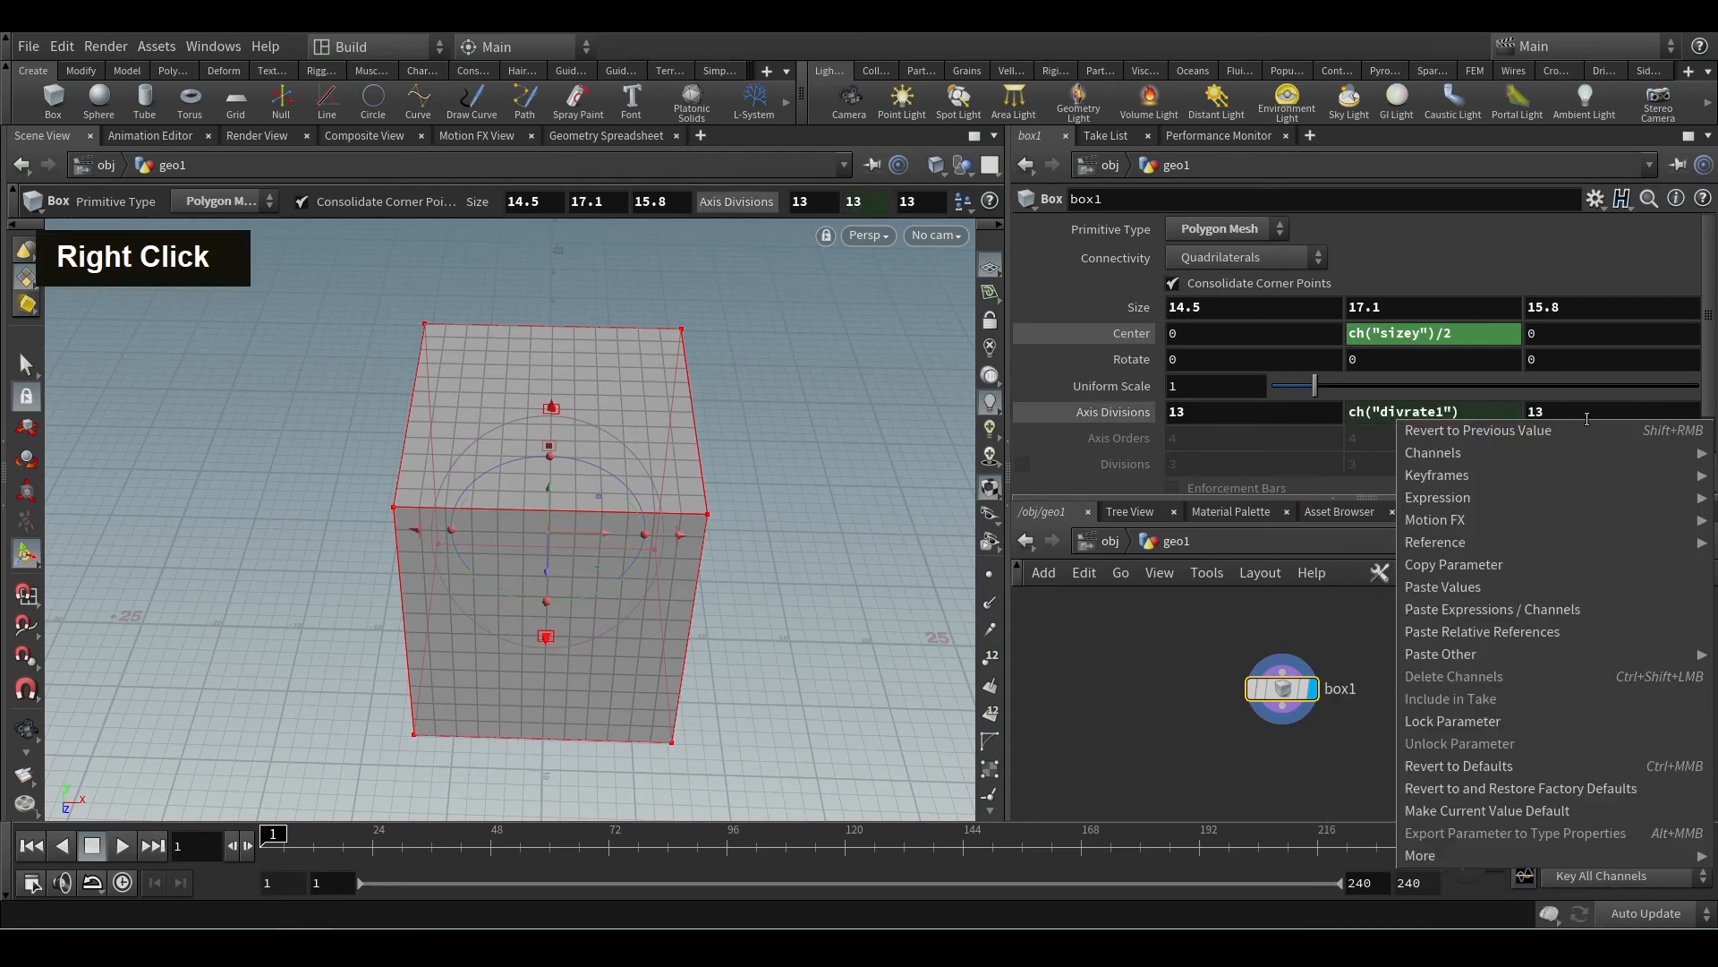
click(1527, 631)
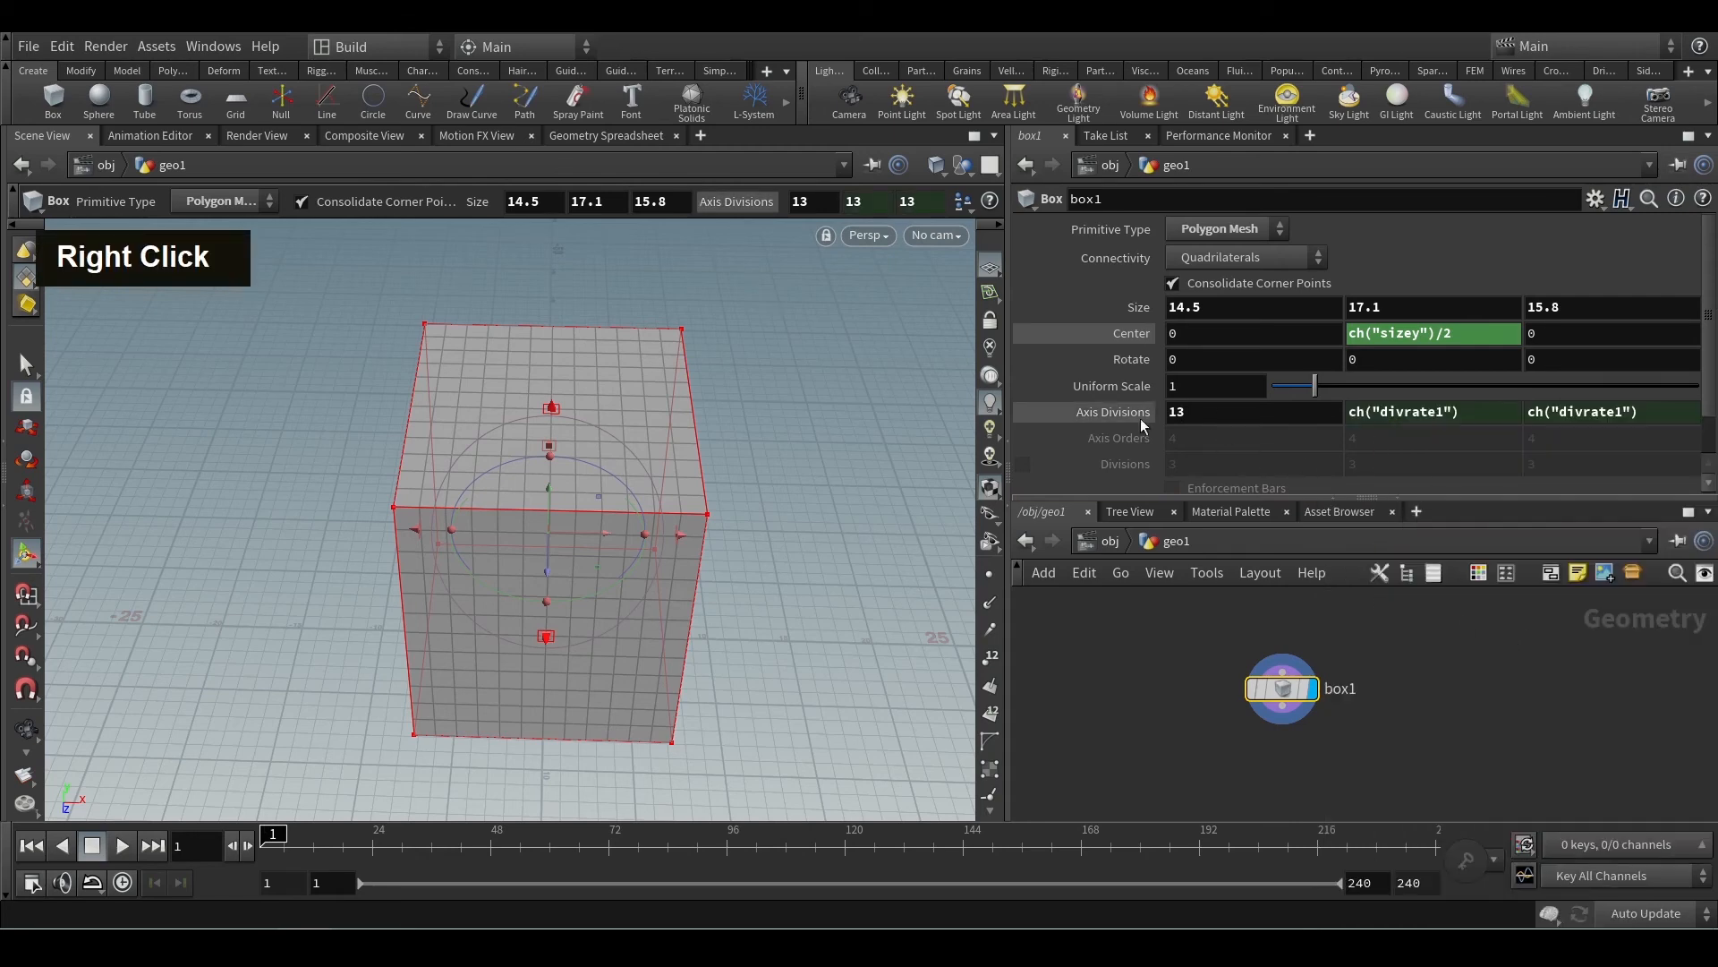
Step: Show the Axis Divisions as values instead of expressions and raise the X divisions to 15
click(1110, 411)
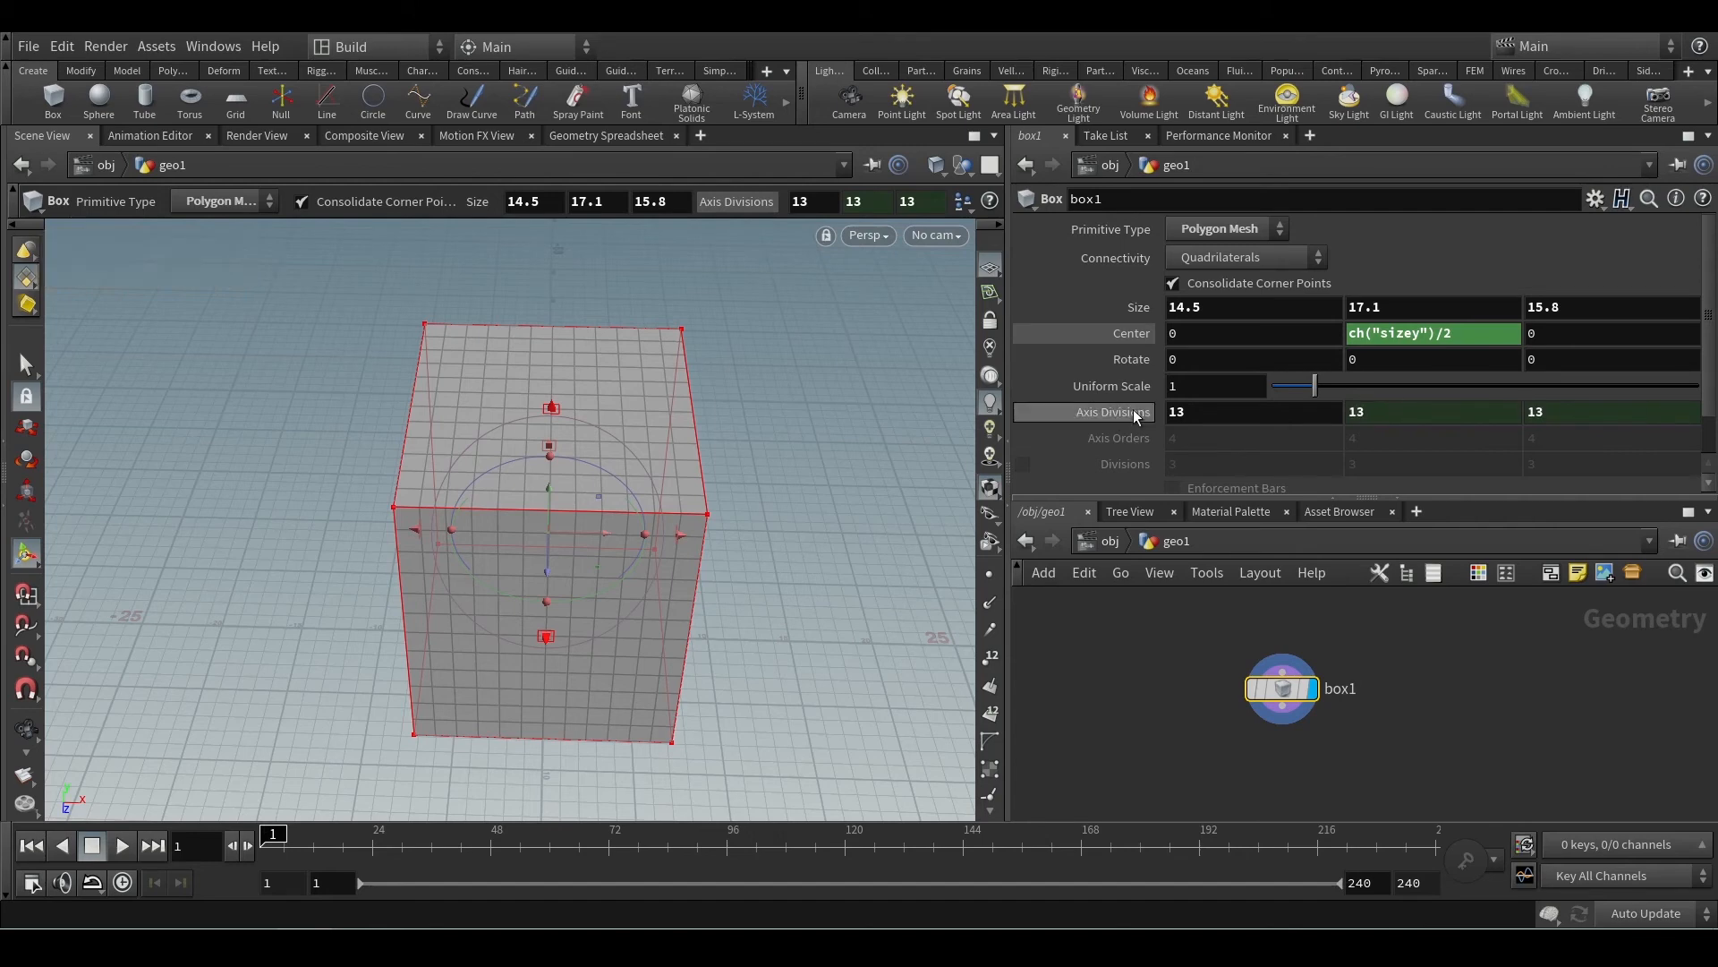
middle_click(1203, 411)
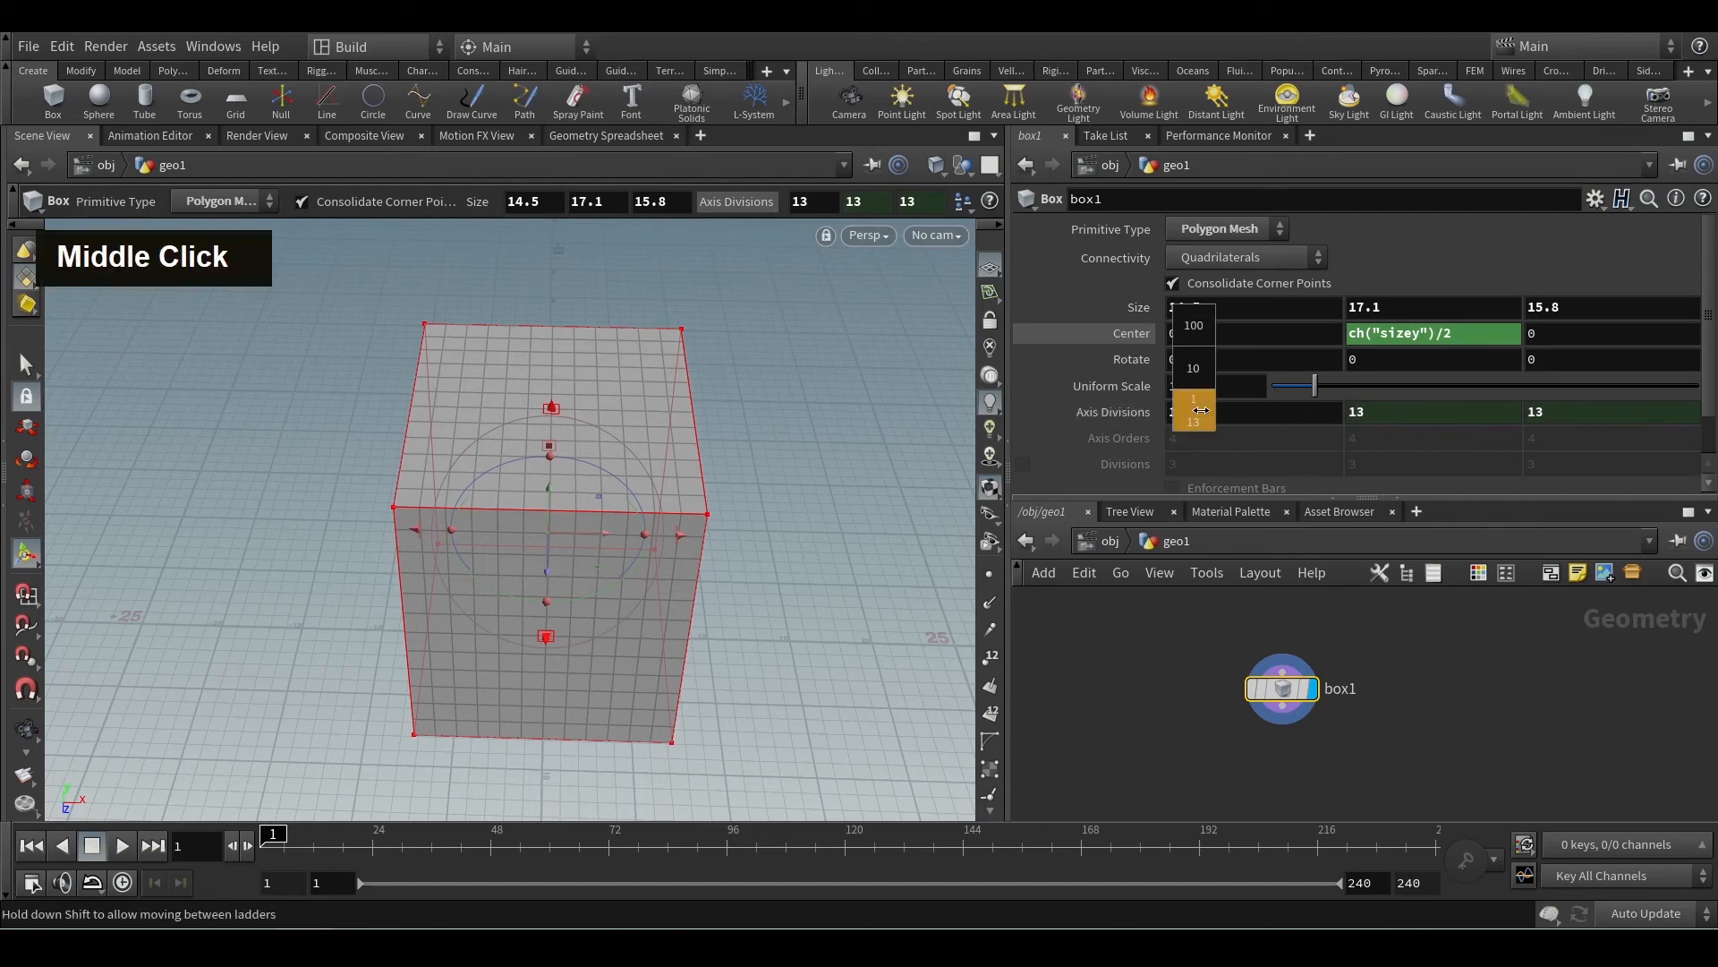
middle_drag(1200, 410, 1384, 428)
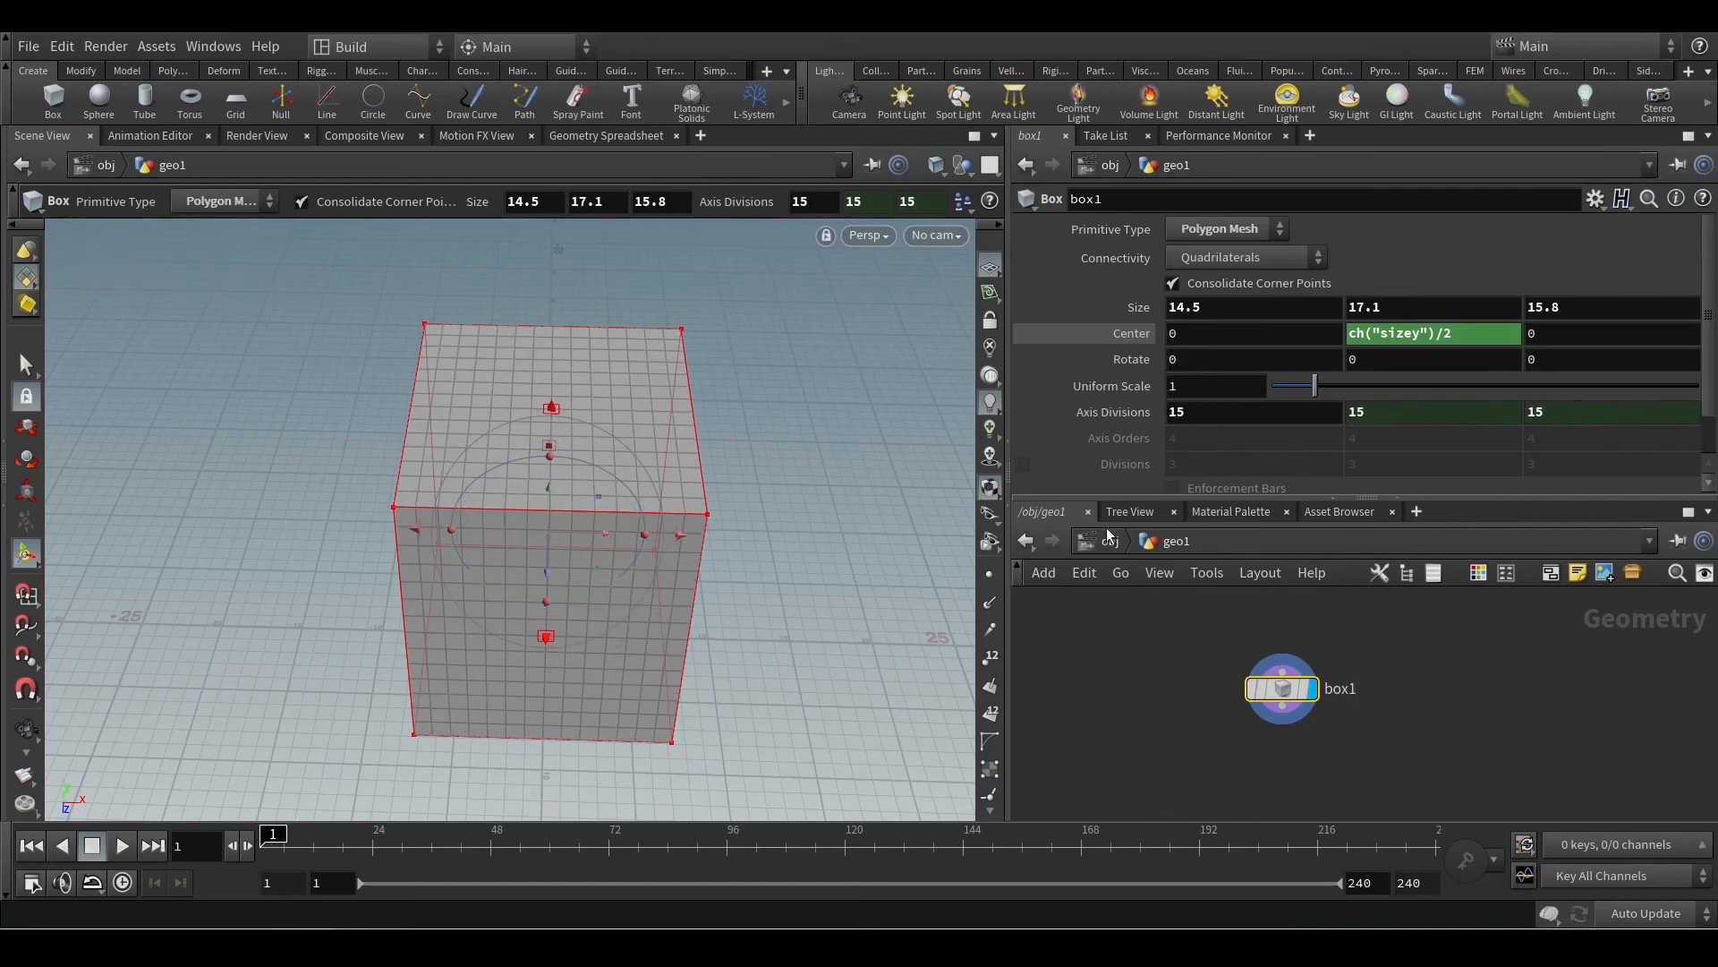
alt+drag(904, 537, 874, 528)
Step: Show the Axis Divisions as expressions and multiply the Y divisions reference by 2, giving ch("divrate1")*2
click(1211, 417)
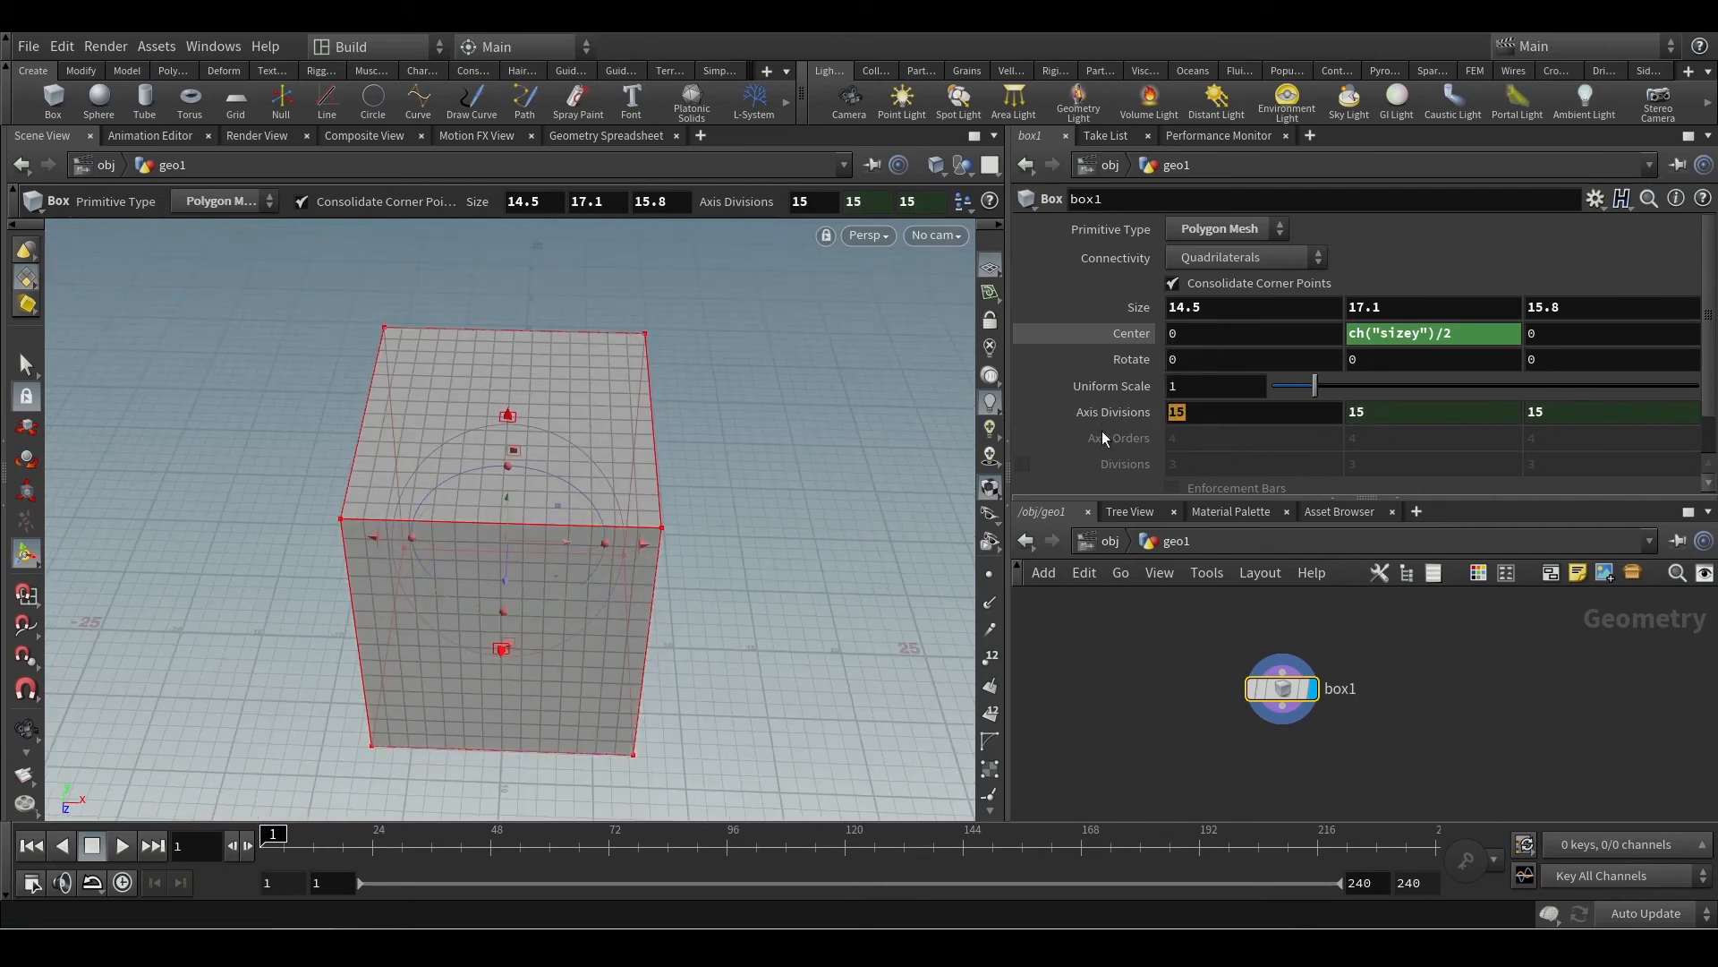
click(1400, 417)
click(1111, 419)
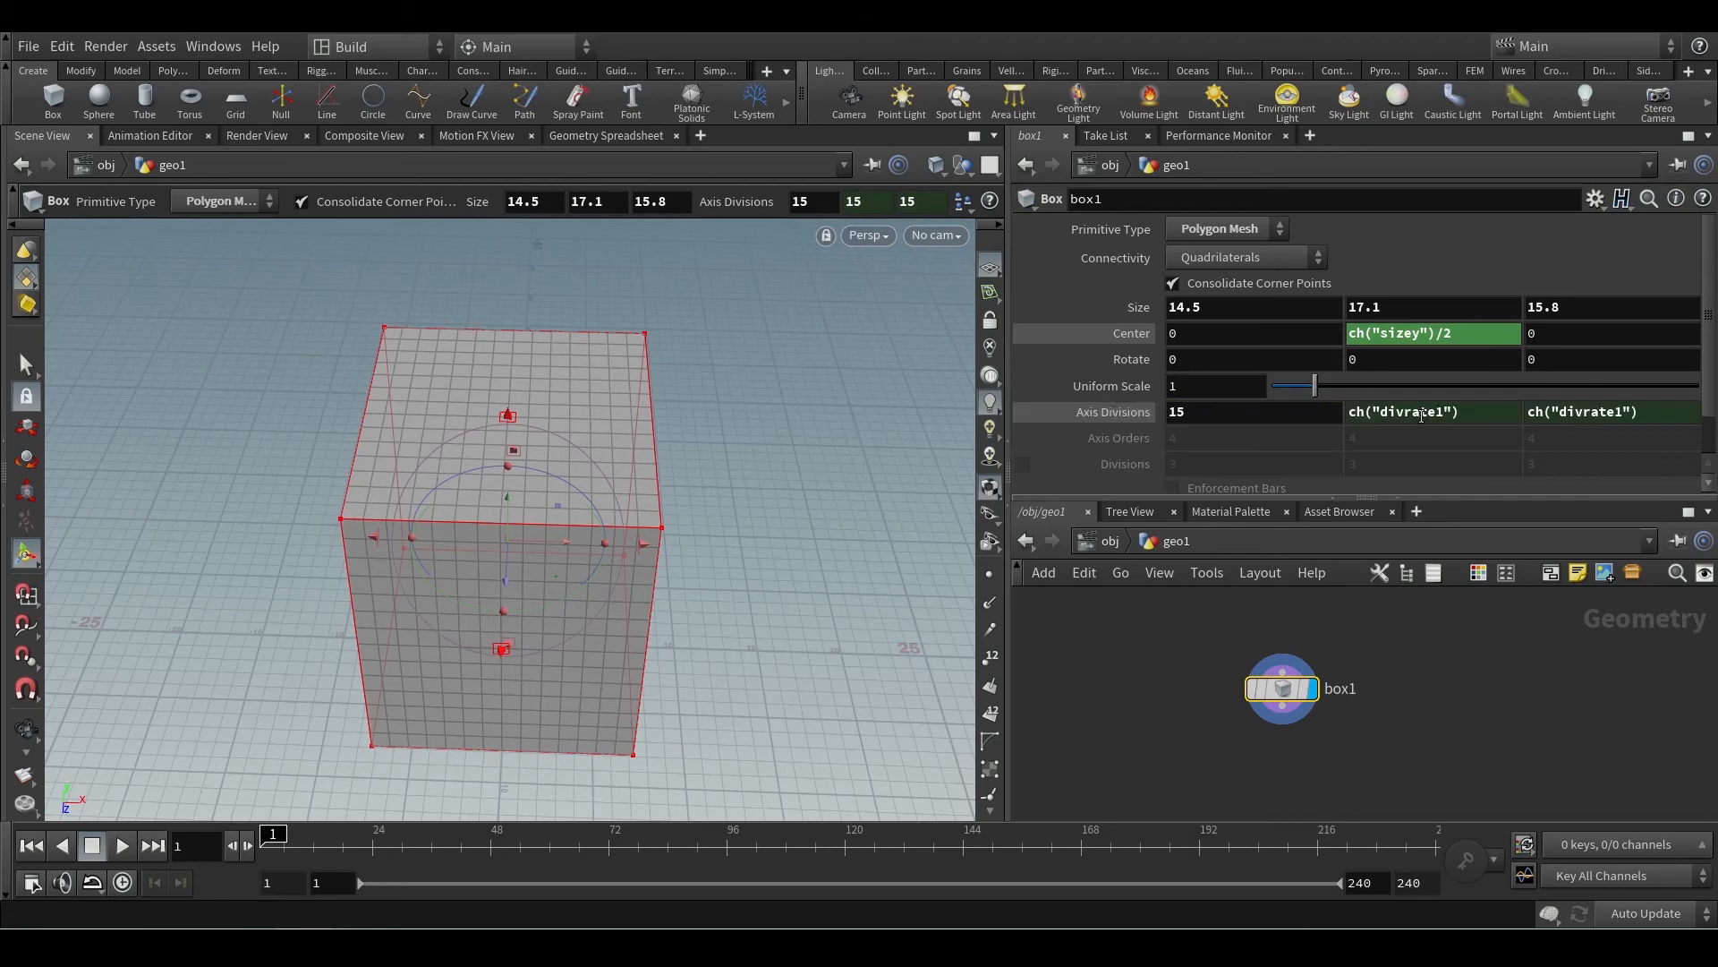
click(1472, 415)
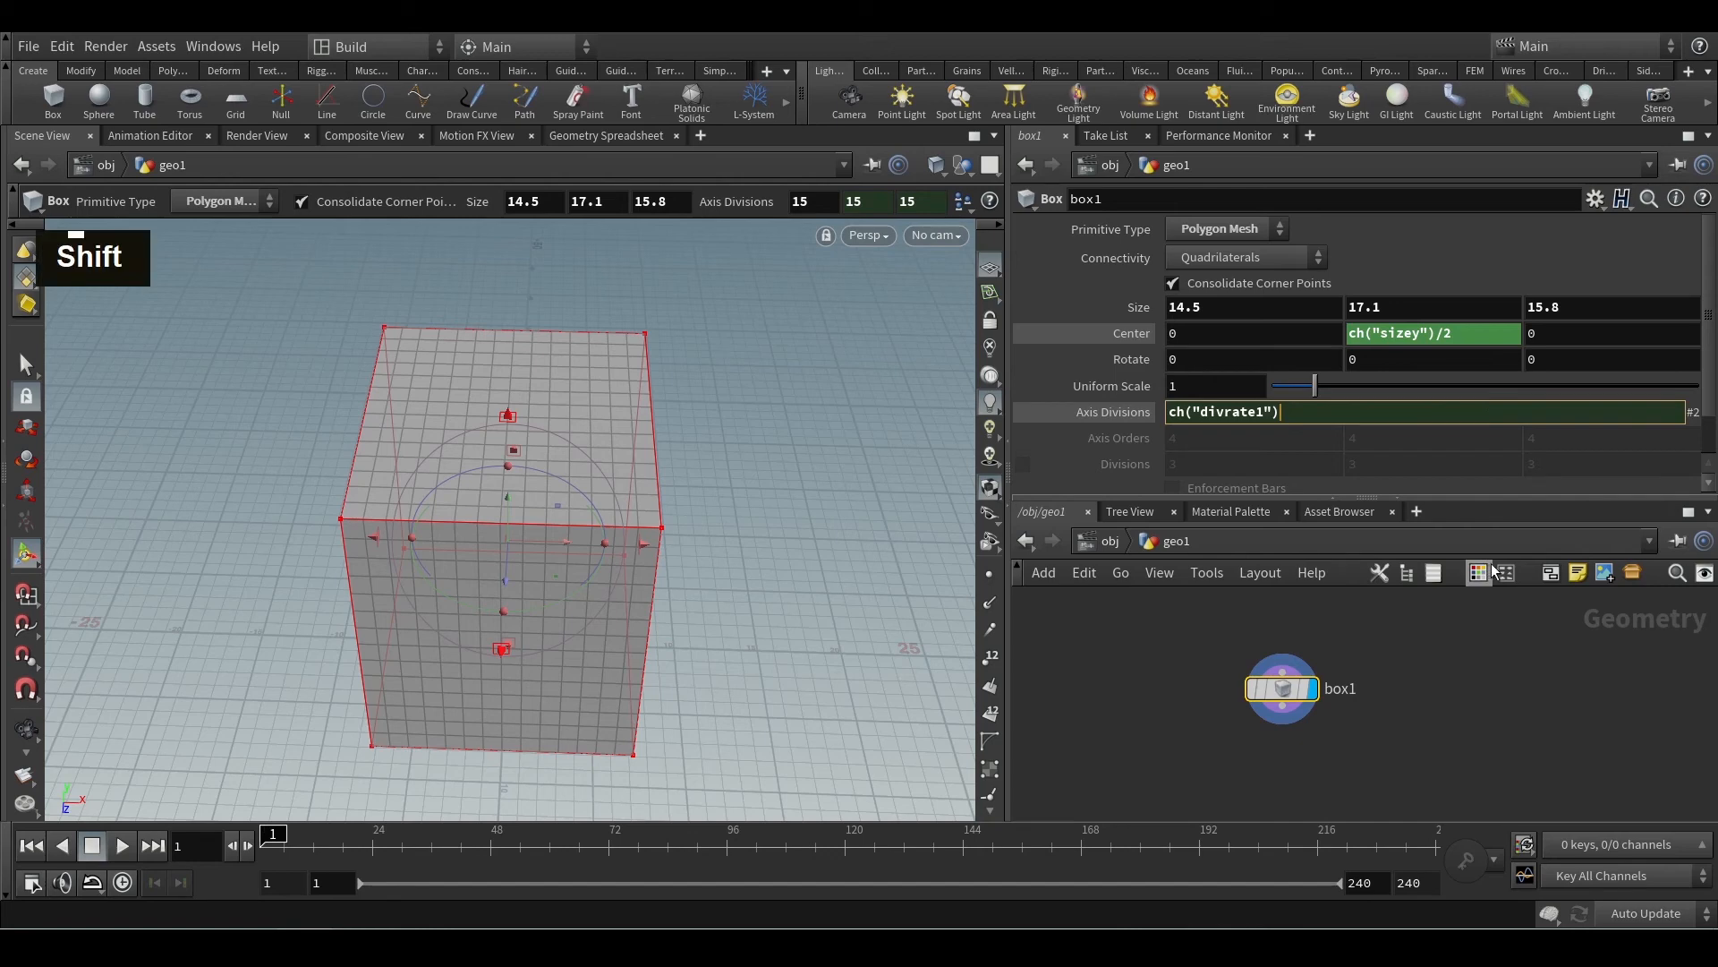
text(*2)
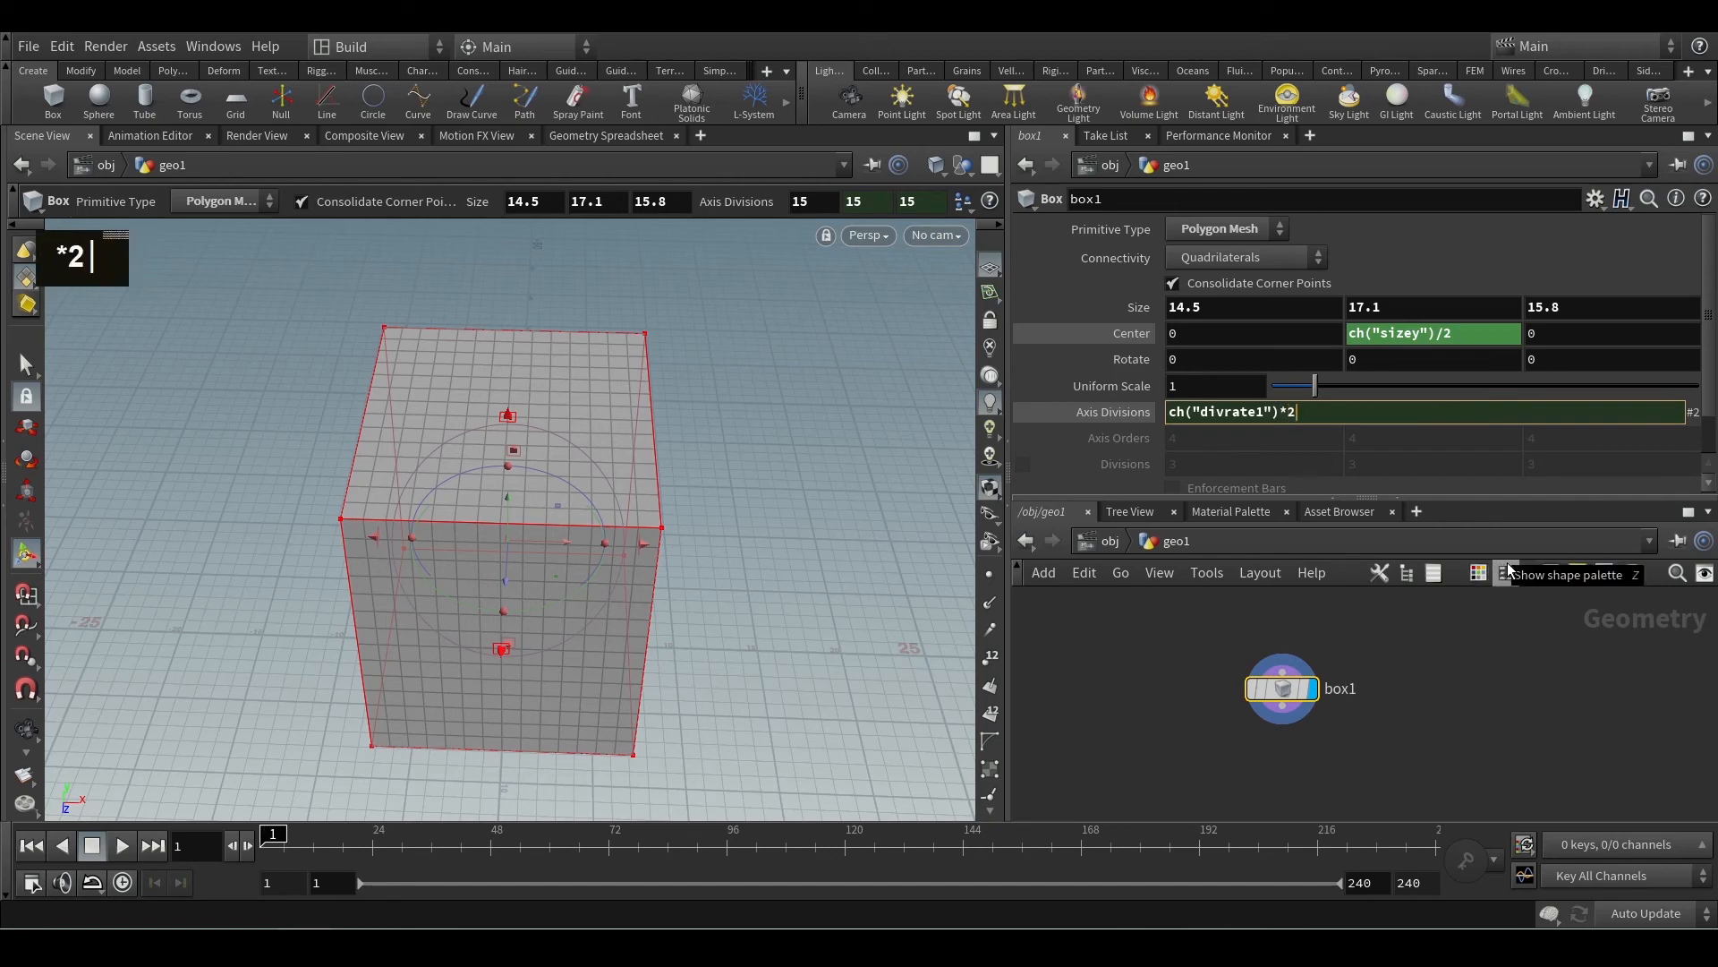
key(Return)
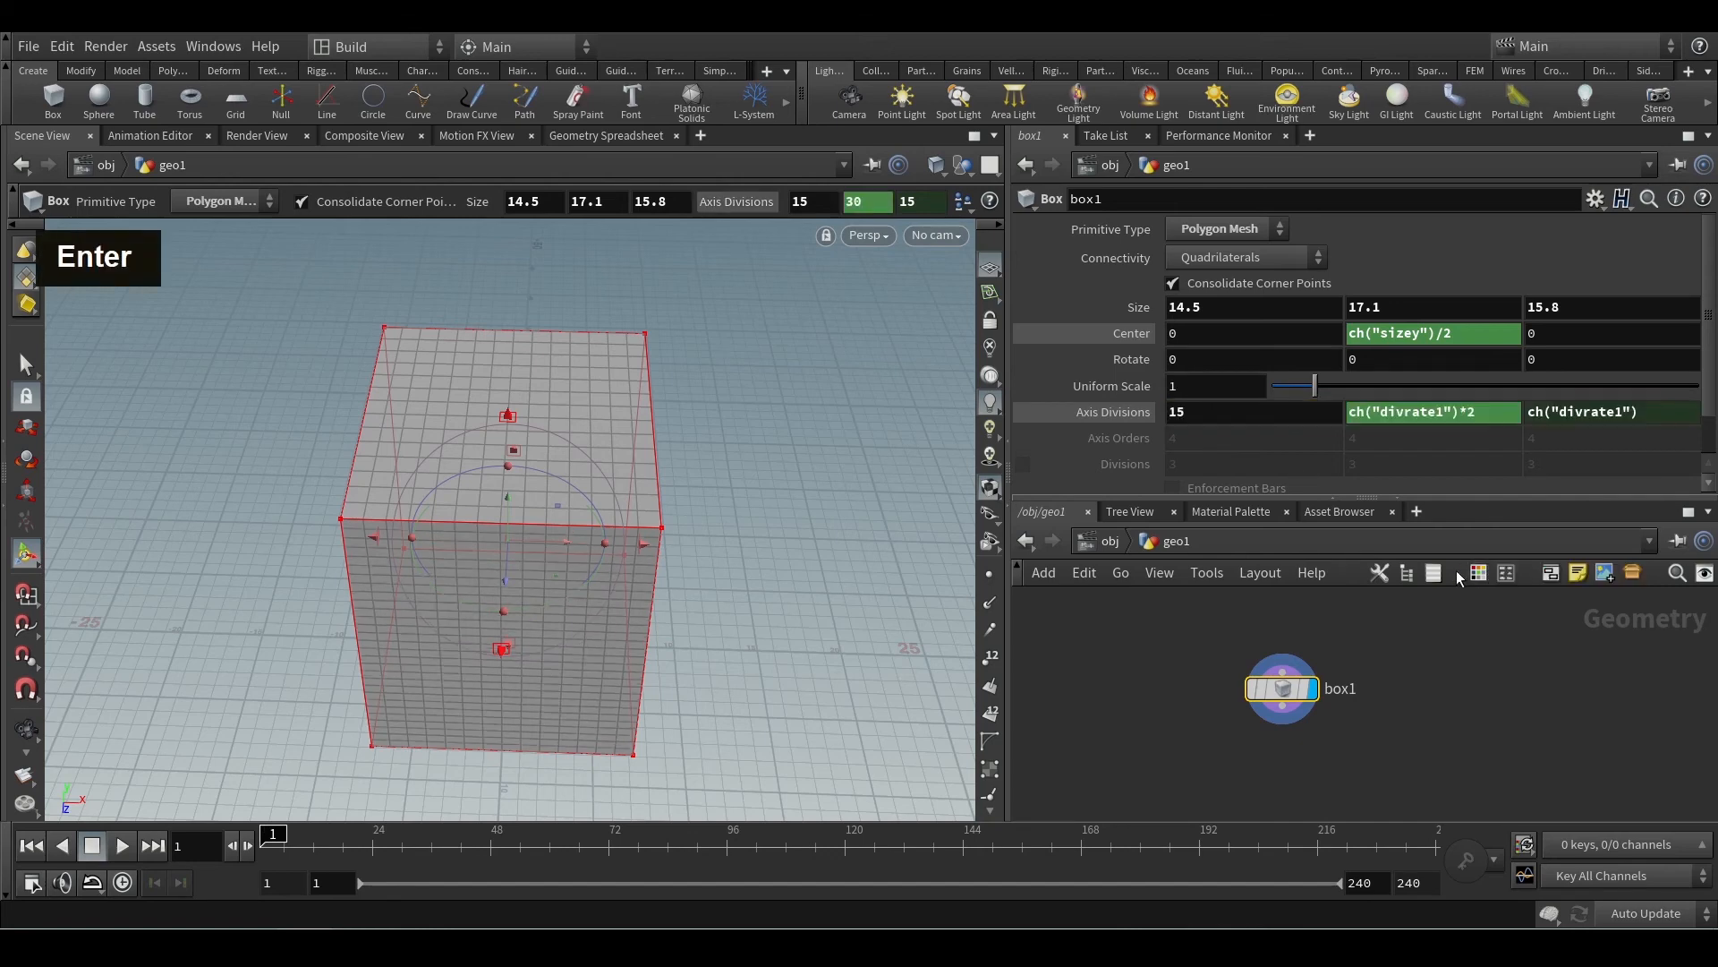
Step: Show the Axis Divisions as values and set the box's X divisions to 20
click(1112, 417)
alt+drag(790, 510, 652, 567)
alt+middle_drag(652, 567, 746, 466)
key(Return)
alt+scroll(747, 466, down, 3)
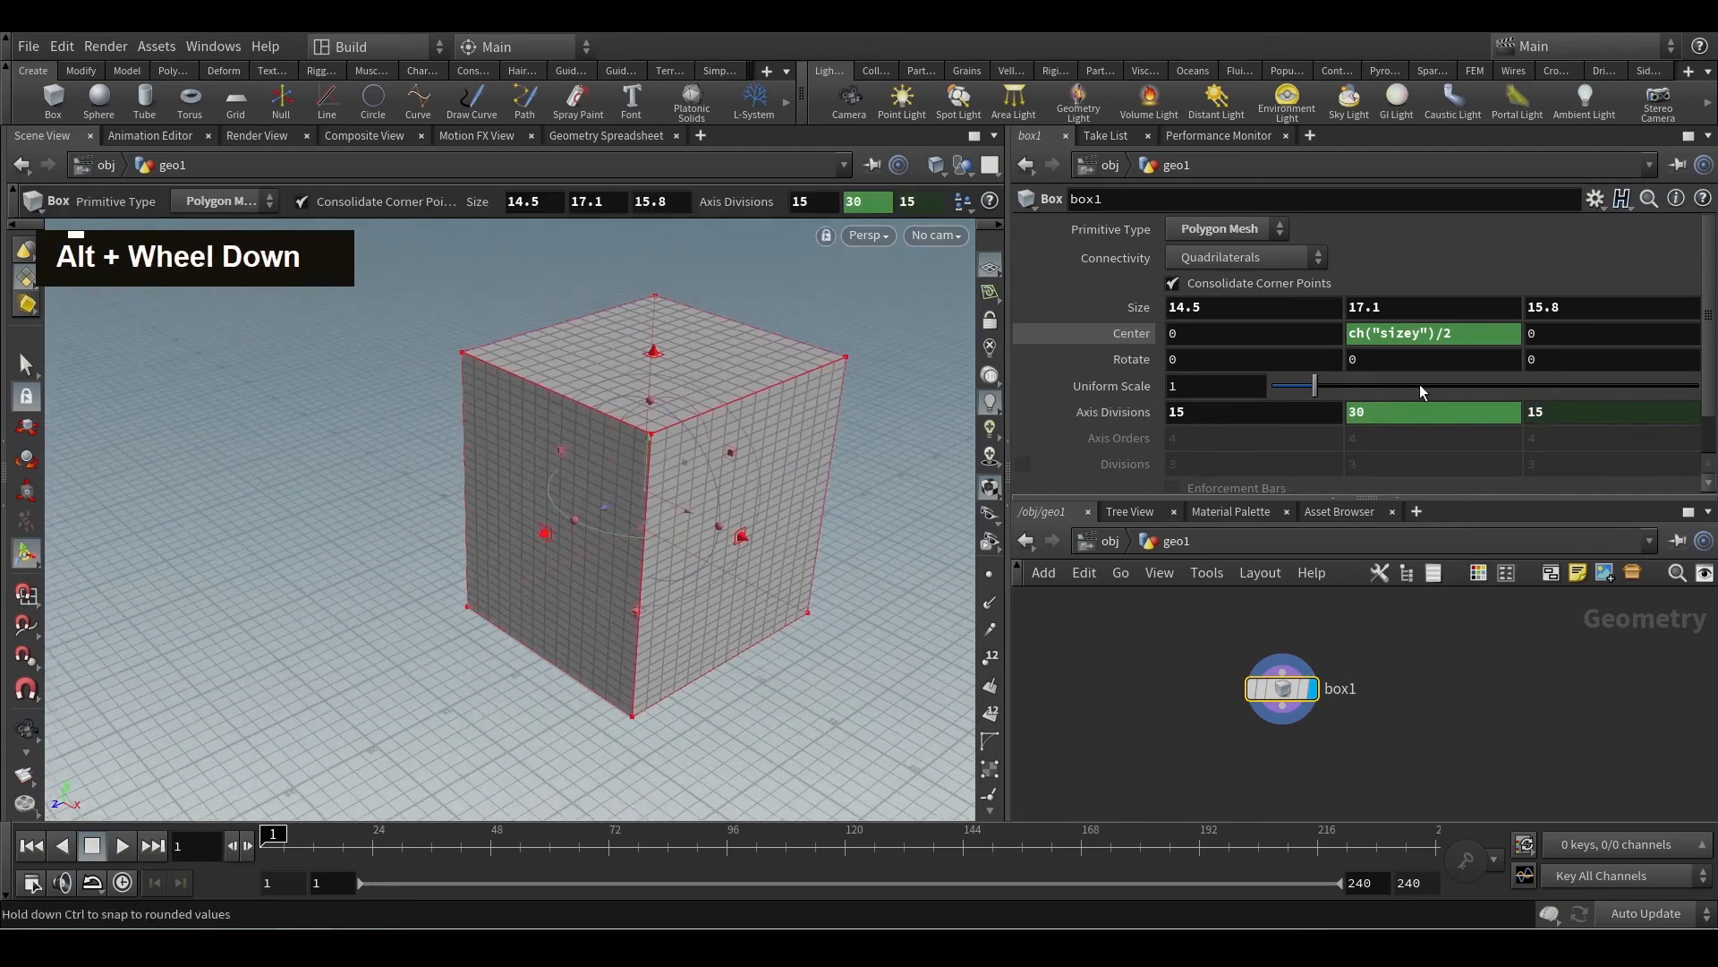
click(1185, 412)
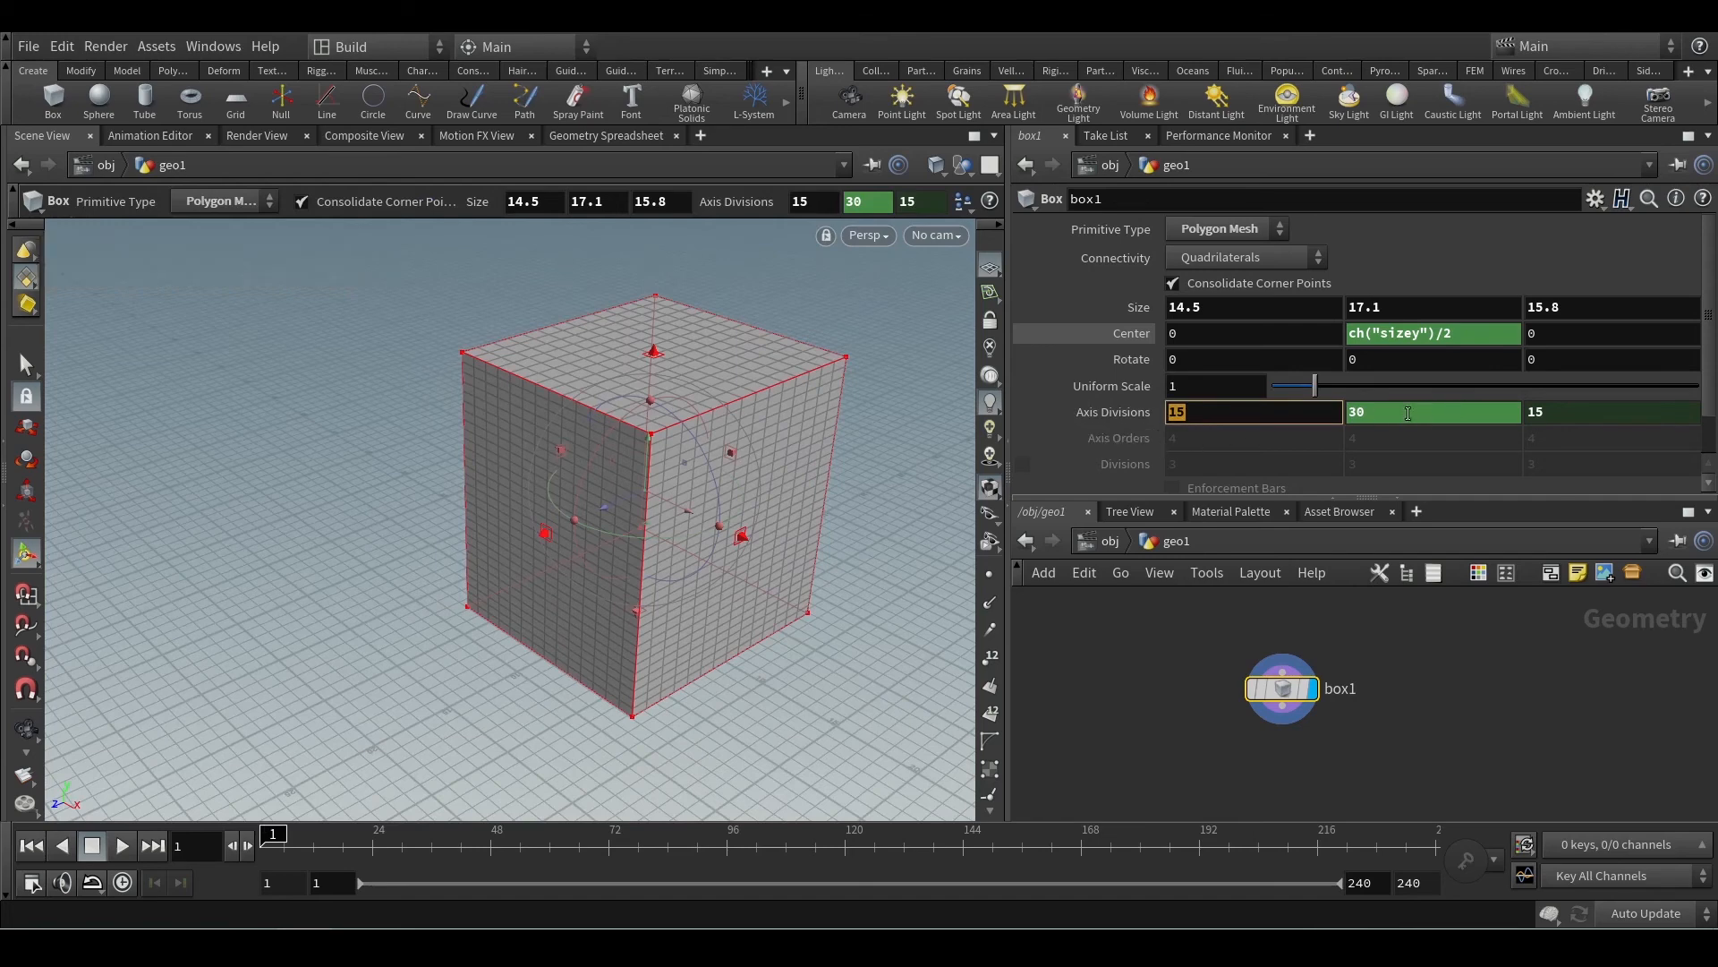
text(20)
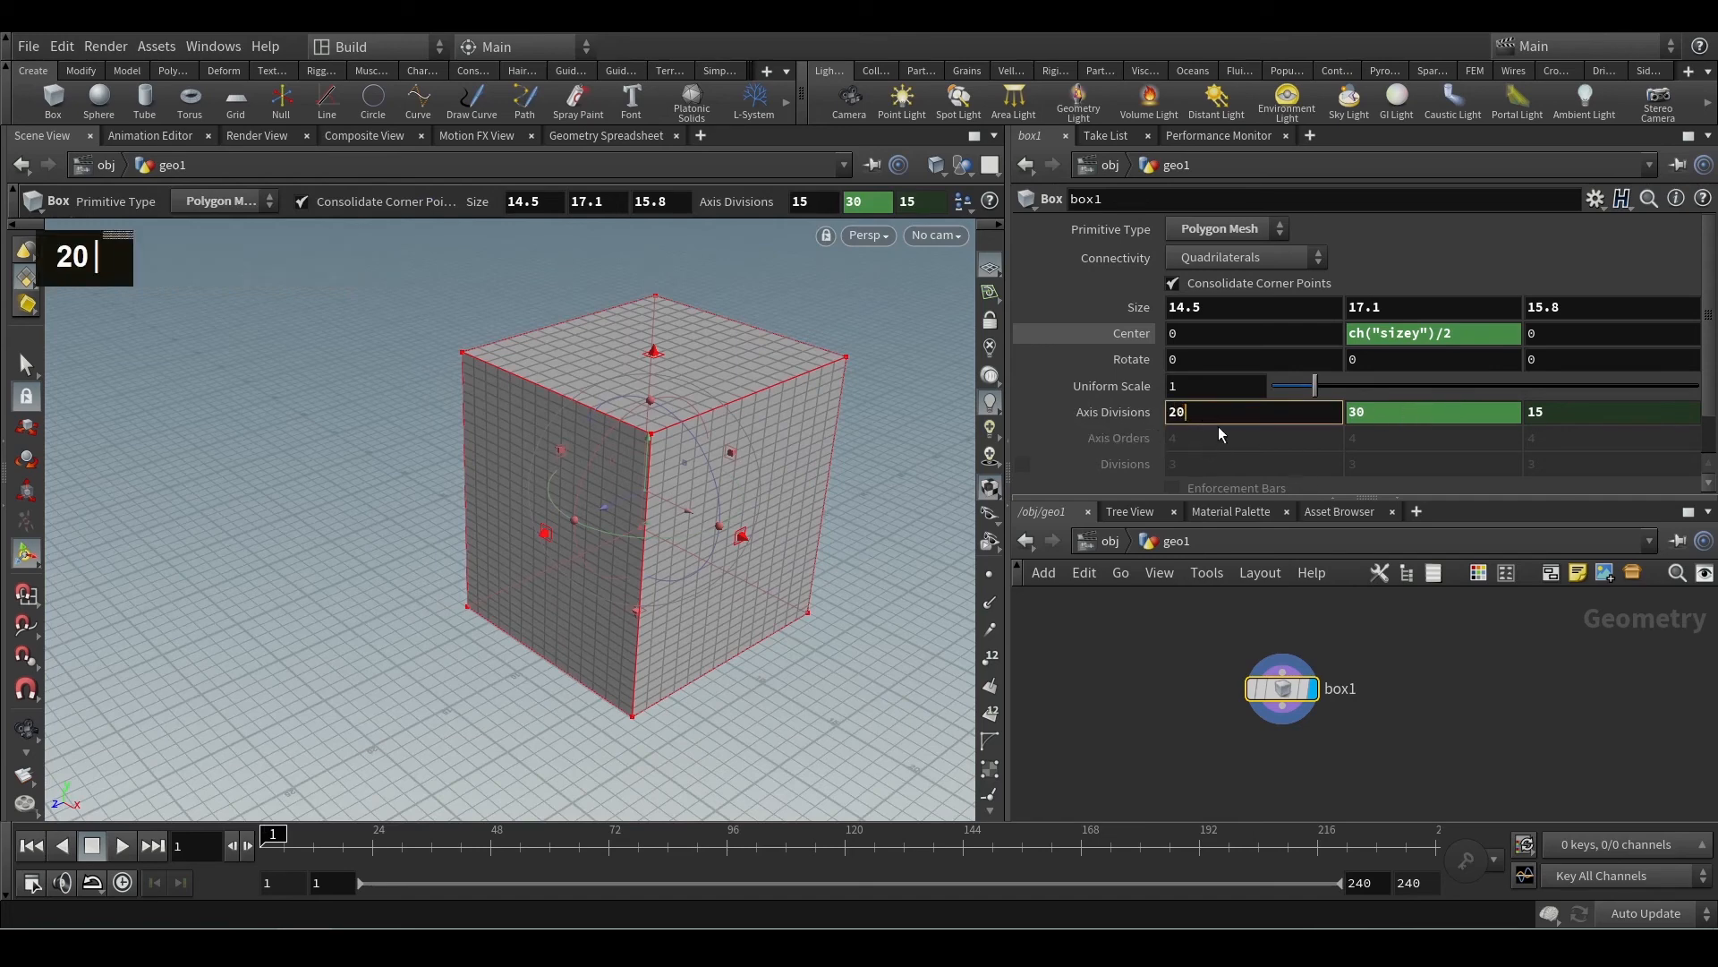
key(Return)
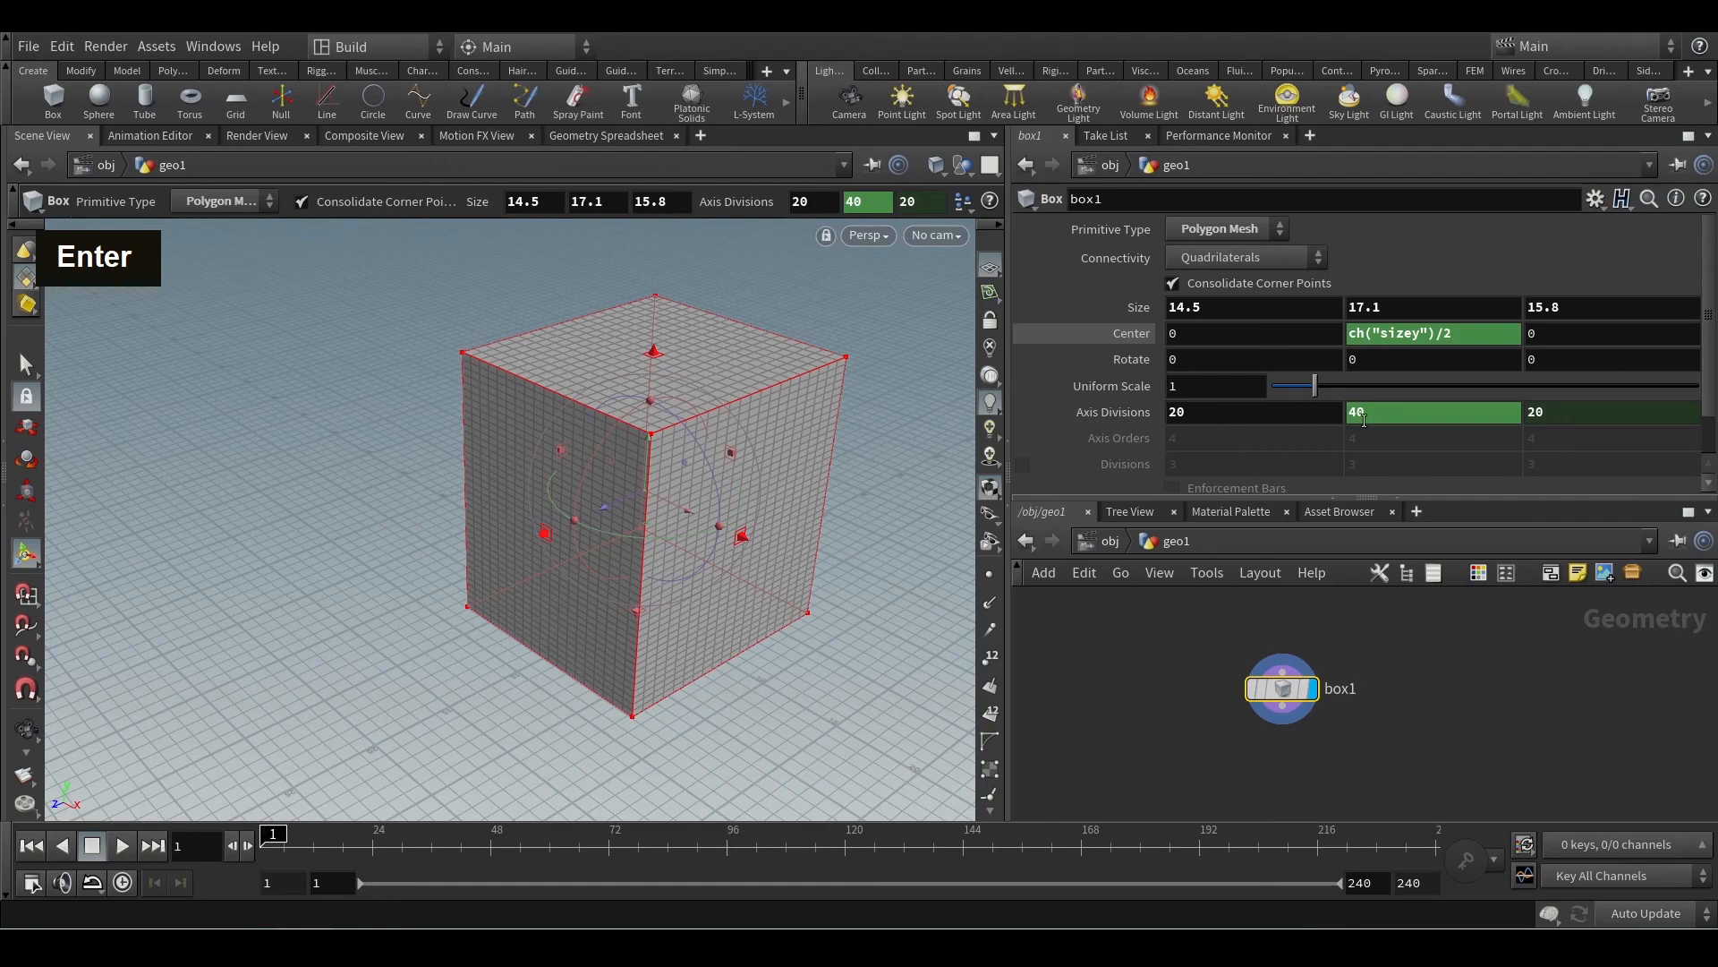
Step: Show the expressions and change the Y Axis Divisions to ch("divrate1")*3
alt+drag(782, 602, 1087, 582)
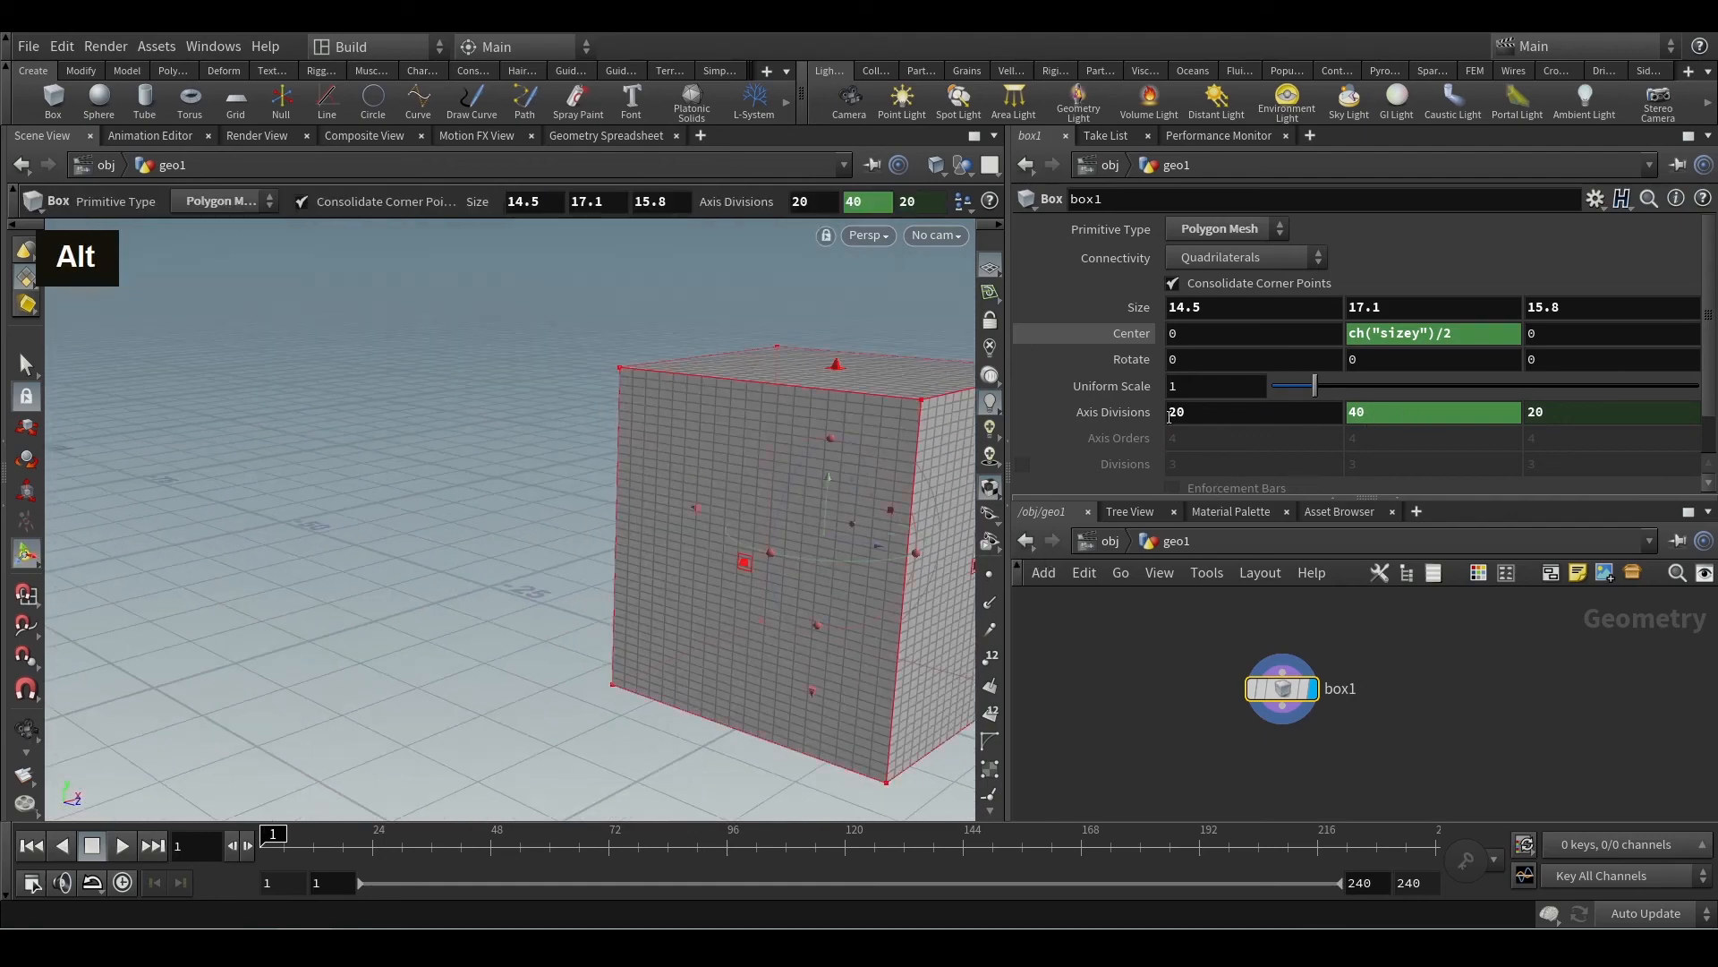
click(1130, 413)
click(1510, 411)
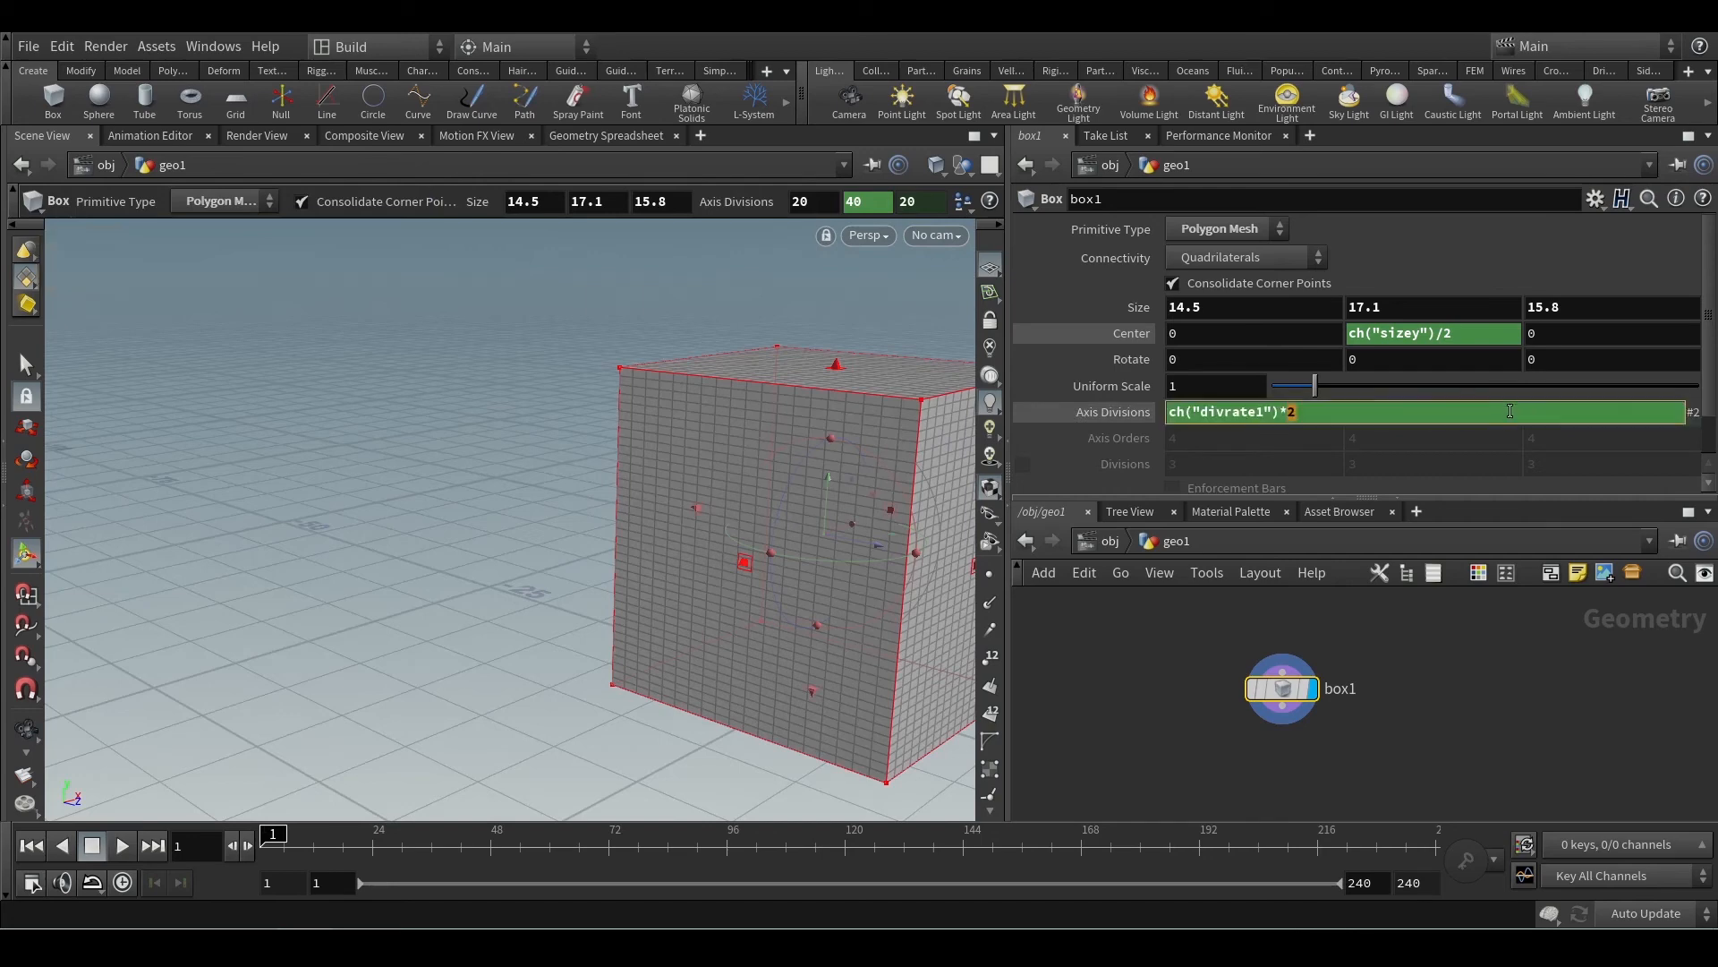
text(3)
key(Return)
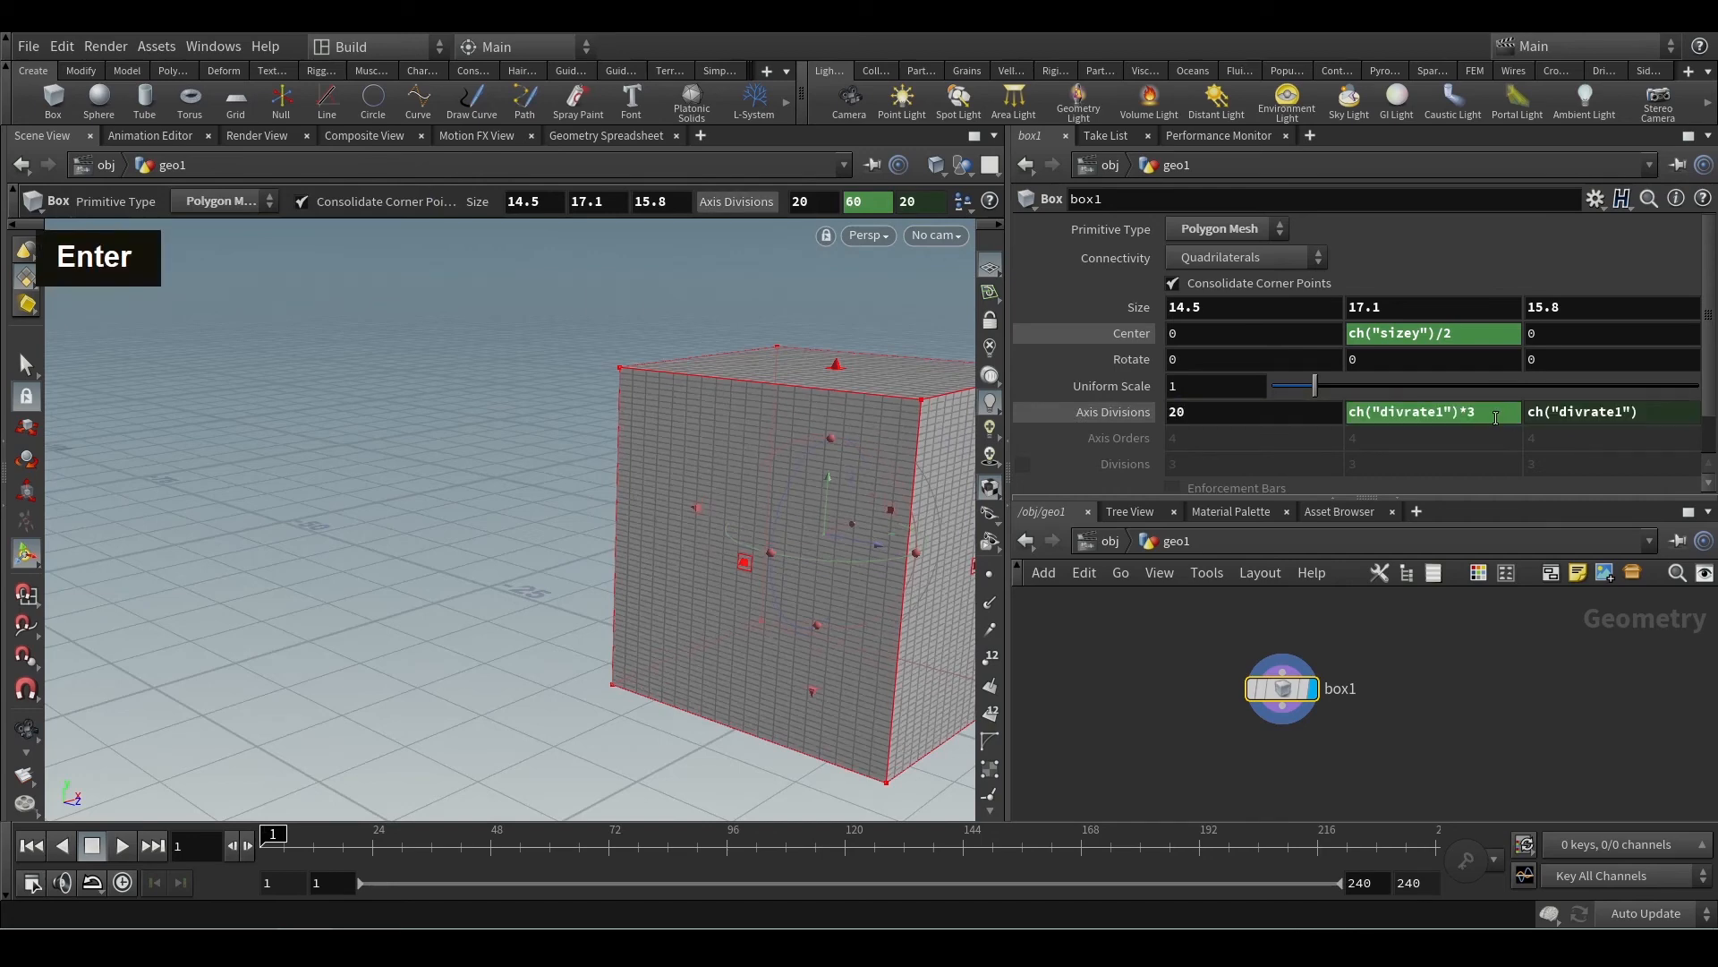
Step: Replace the multiplication in the box's Y Axis Divisions expression with a division, giving ch("divrate1")/3
alt+drag(851, 591, 448, 595)
alt+drag(330, 598, 535, 737)
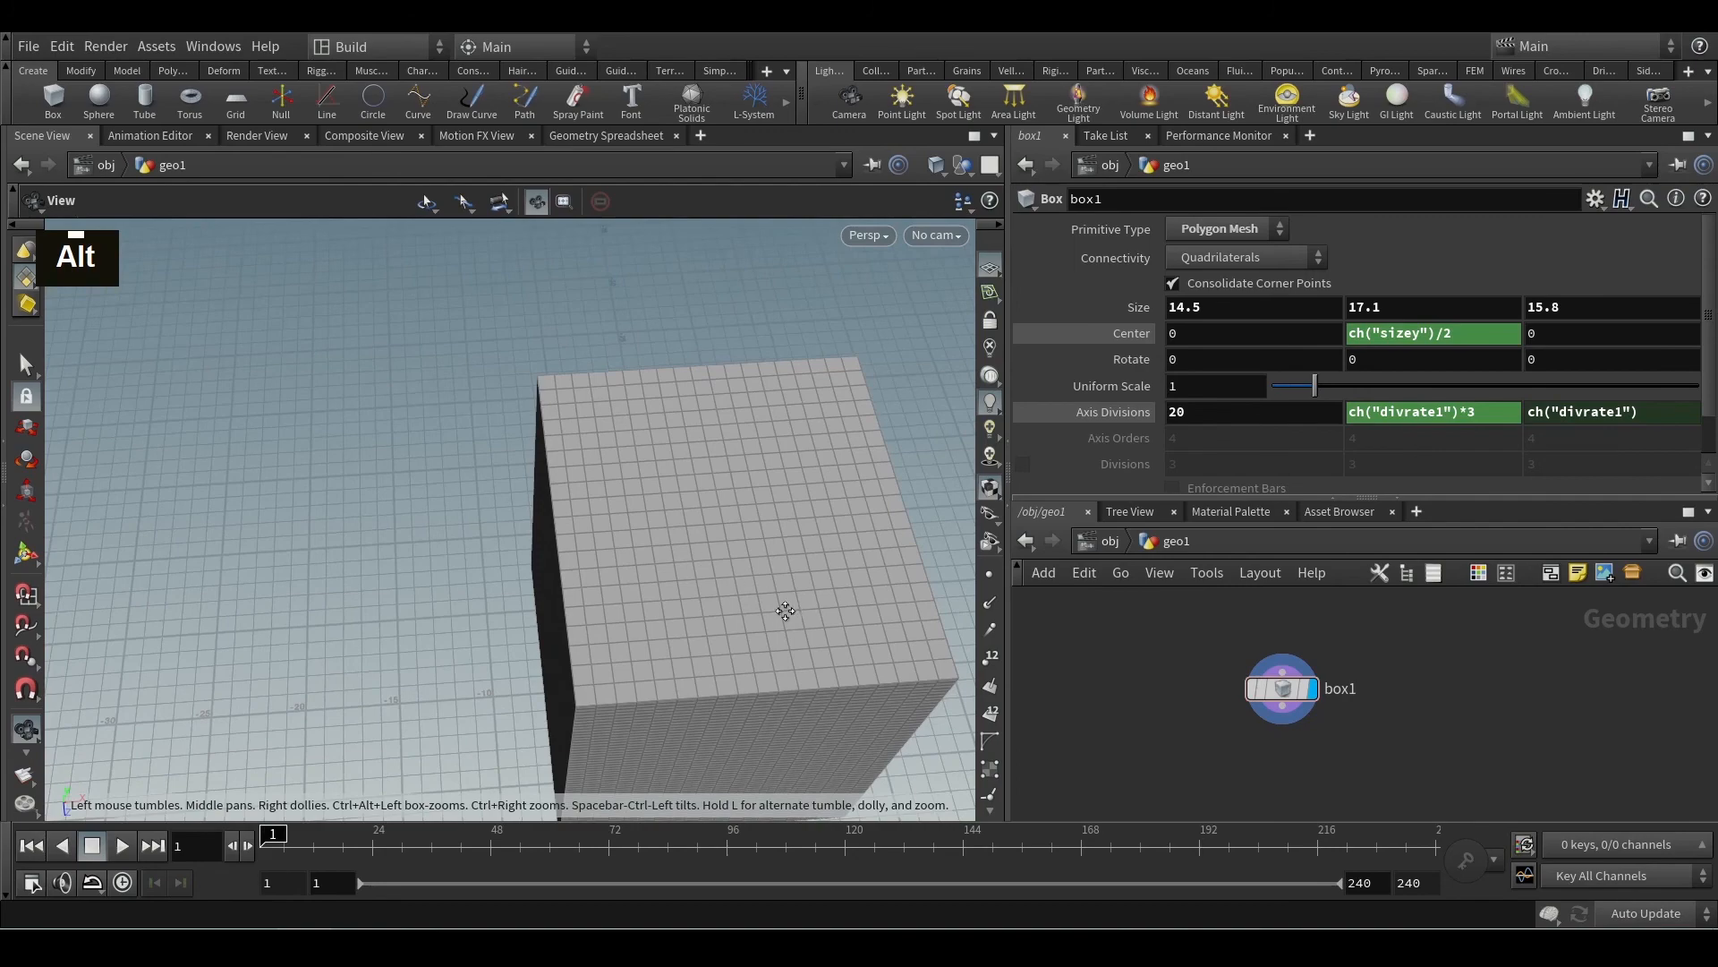
alt+drag(787, 614, 766, 675)
alt+middle_drag(765, 675, 660, 460)
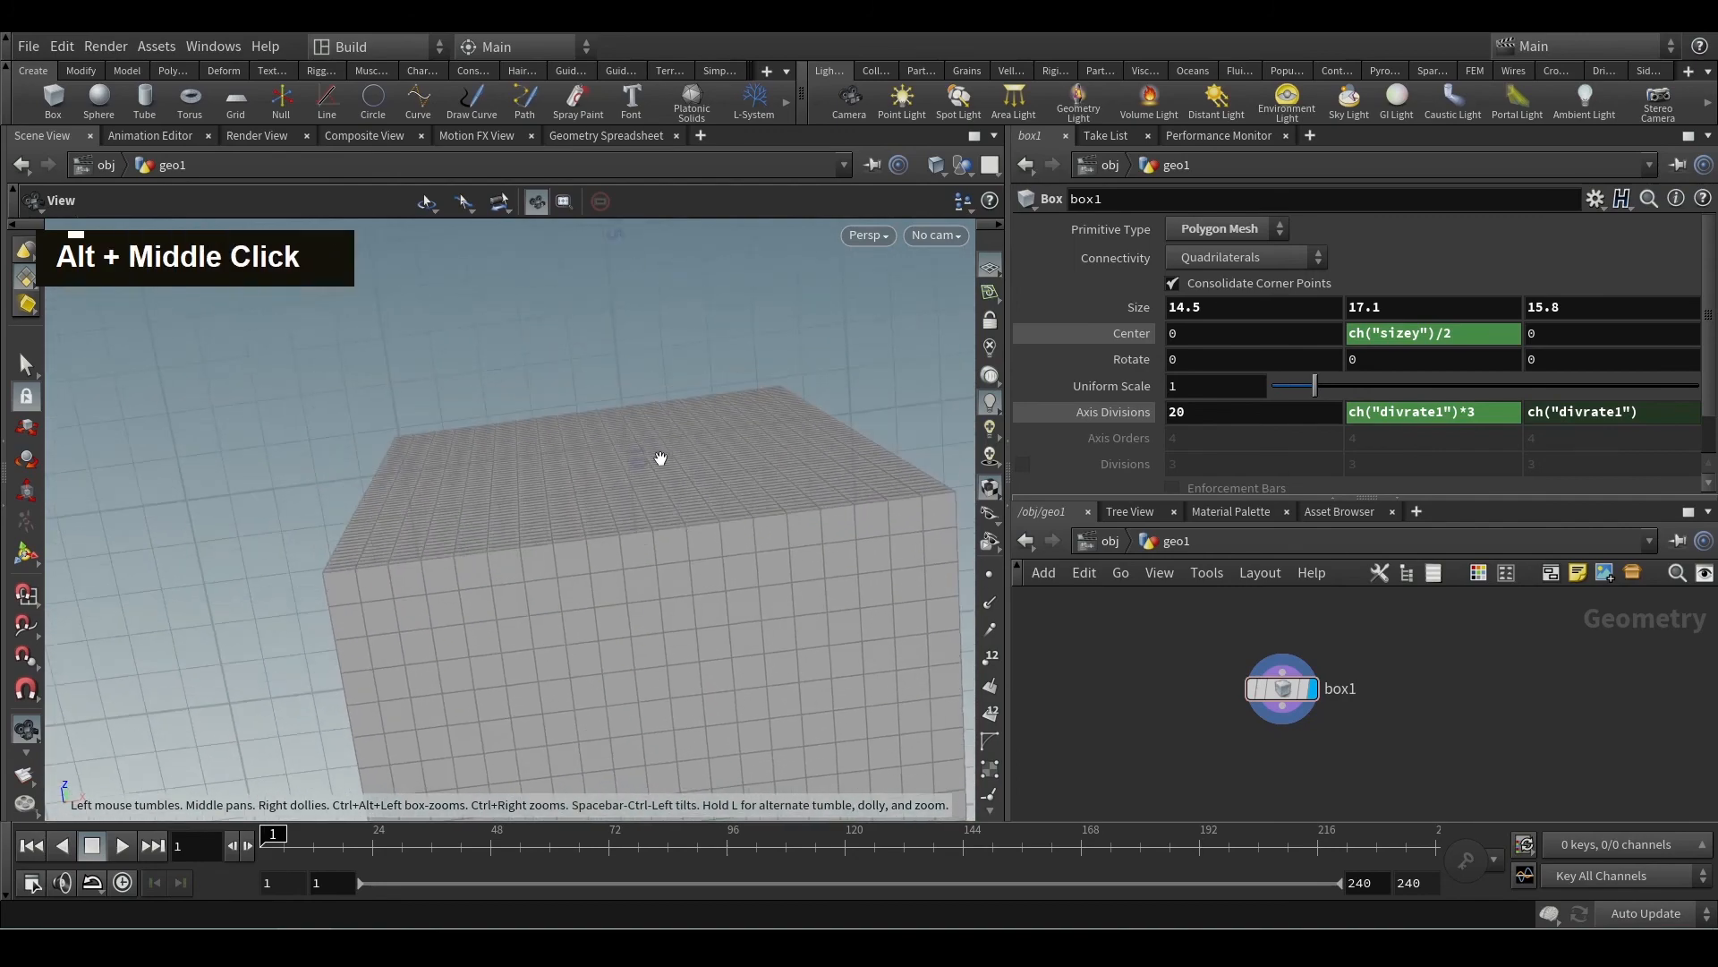
alt+drag(660, 460, 685, 695)
key(Return)
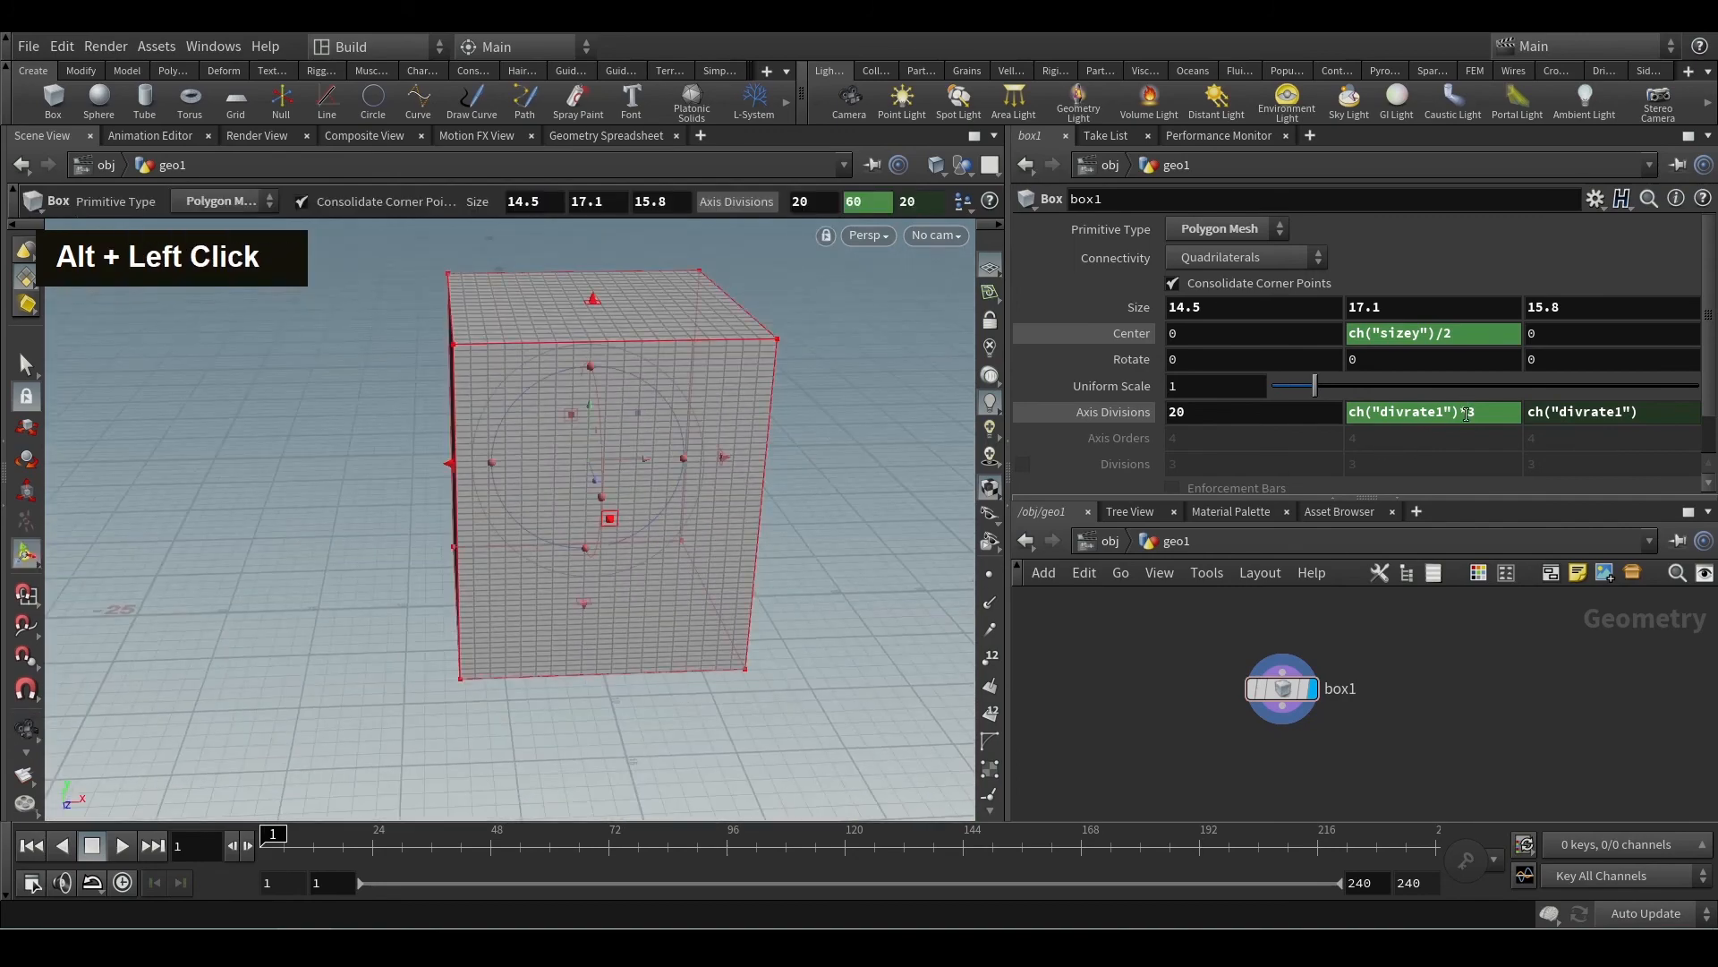
click(1462, 414)
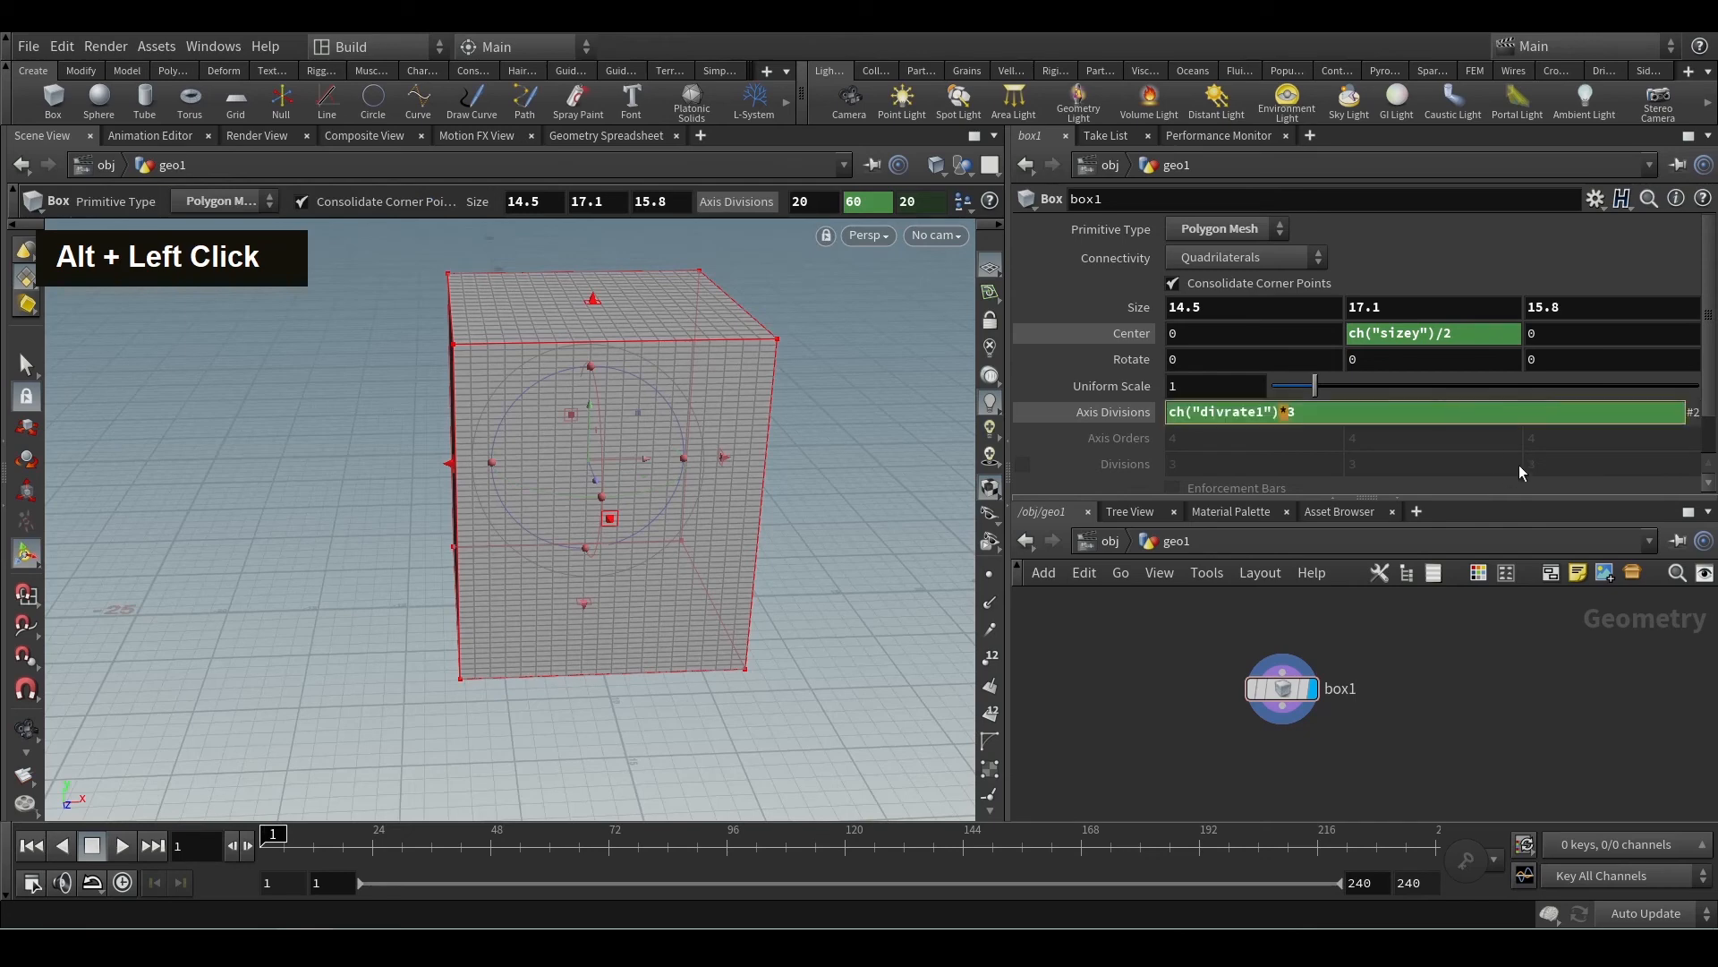
text(/)
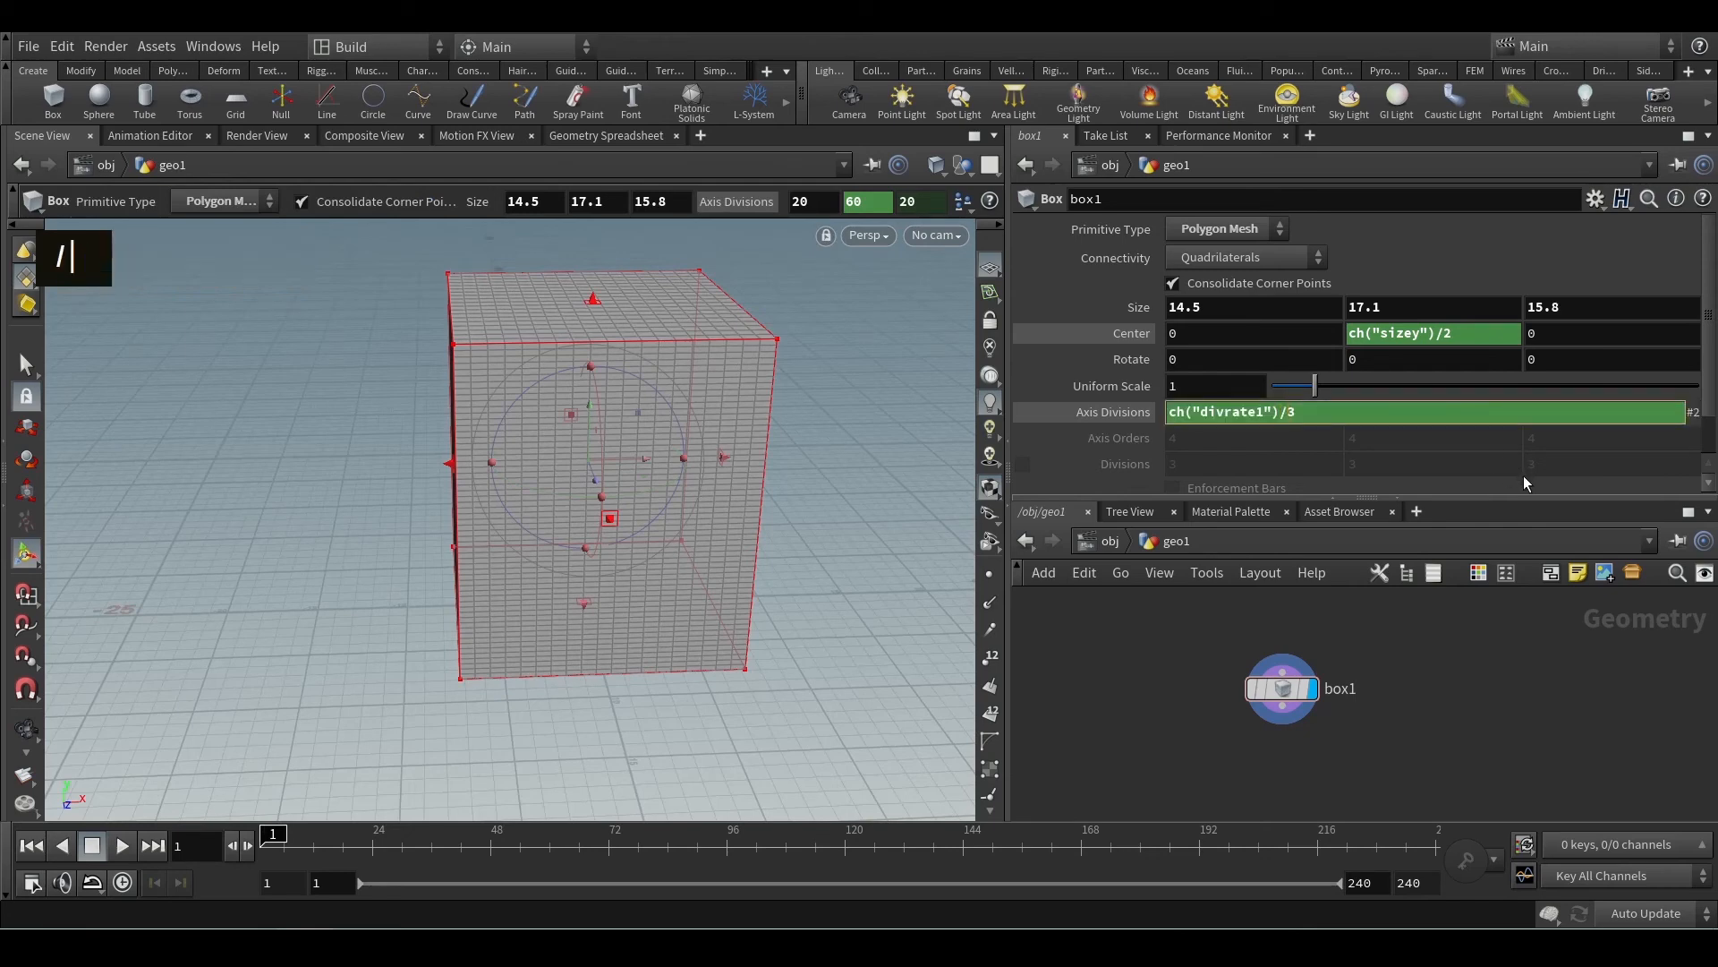
key(Return)
Step: Change the divisor in the Y Axis Divisions expression to 6 and show the Axis Divisions as values
alt+drag(803, 498, 928, 468)
key(Return)
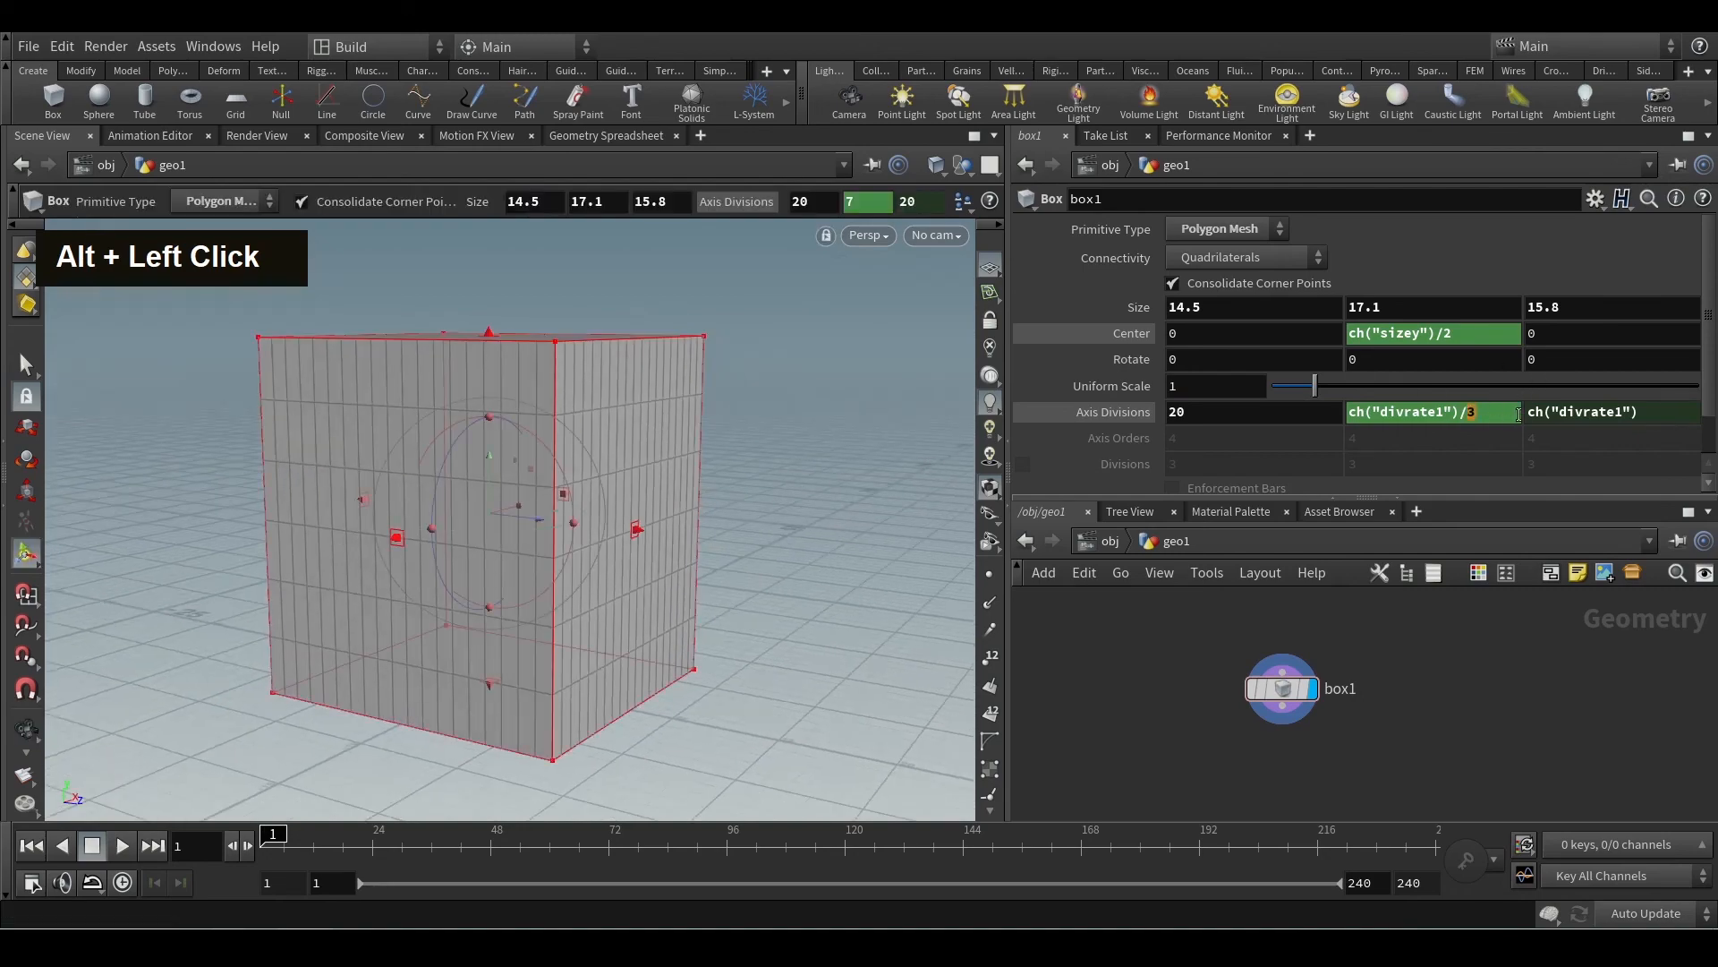
text(6)
key(Return)
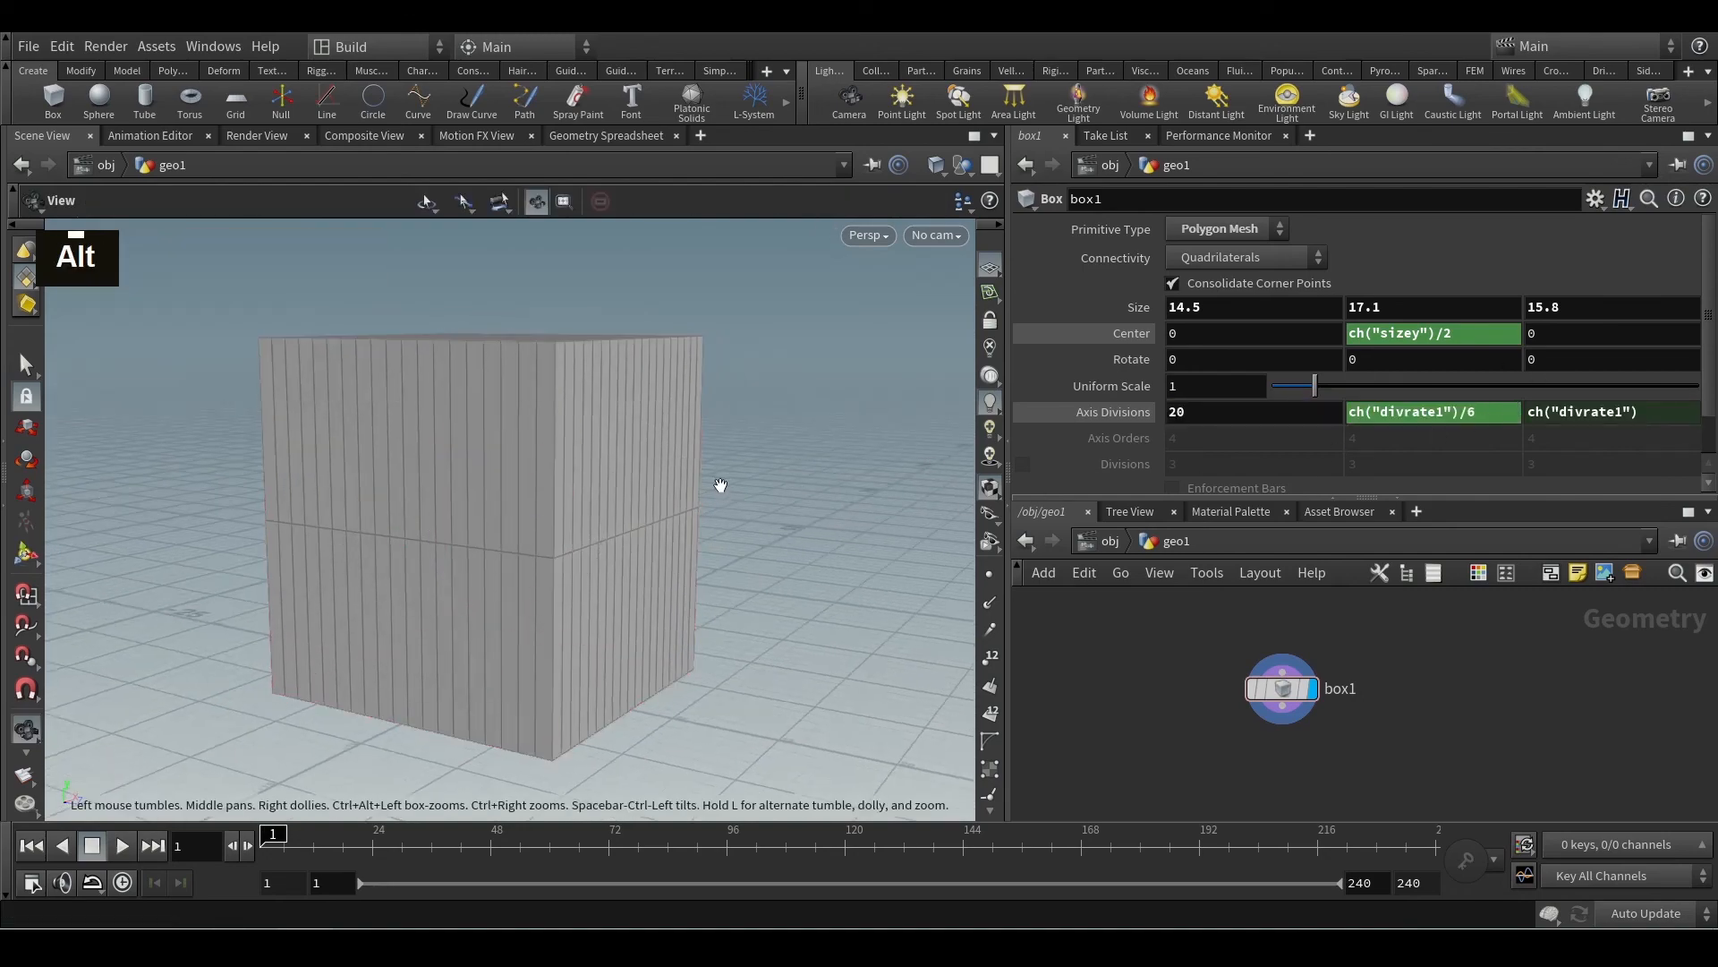
alt+drag(720, 484, 663, 483)
key(Return)
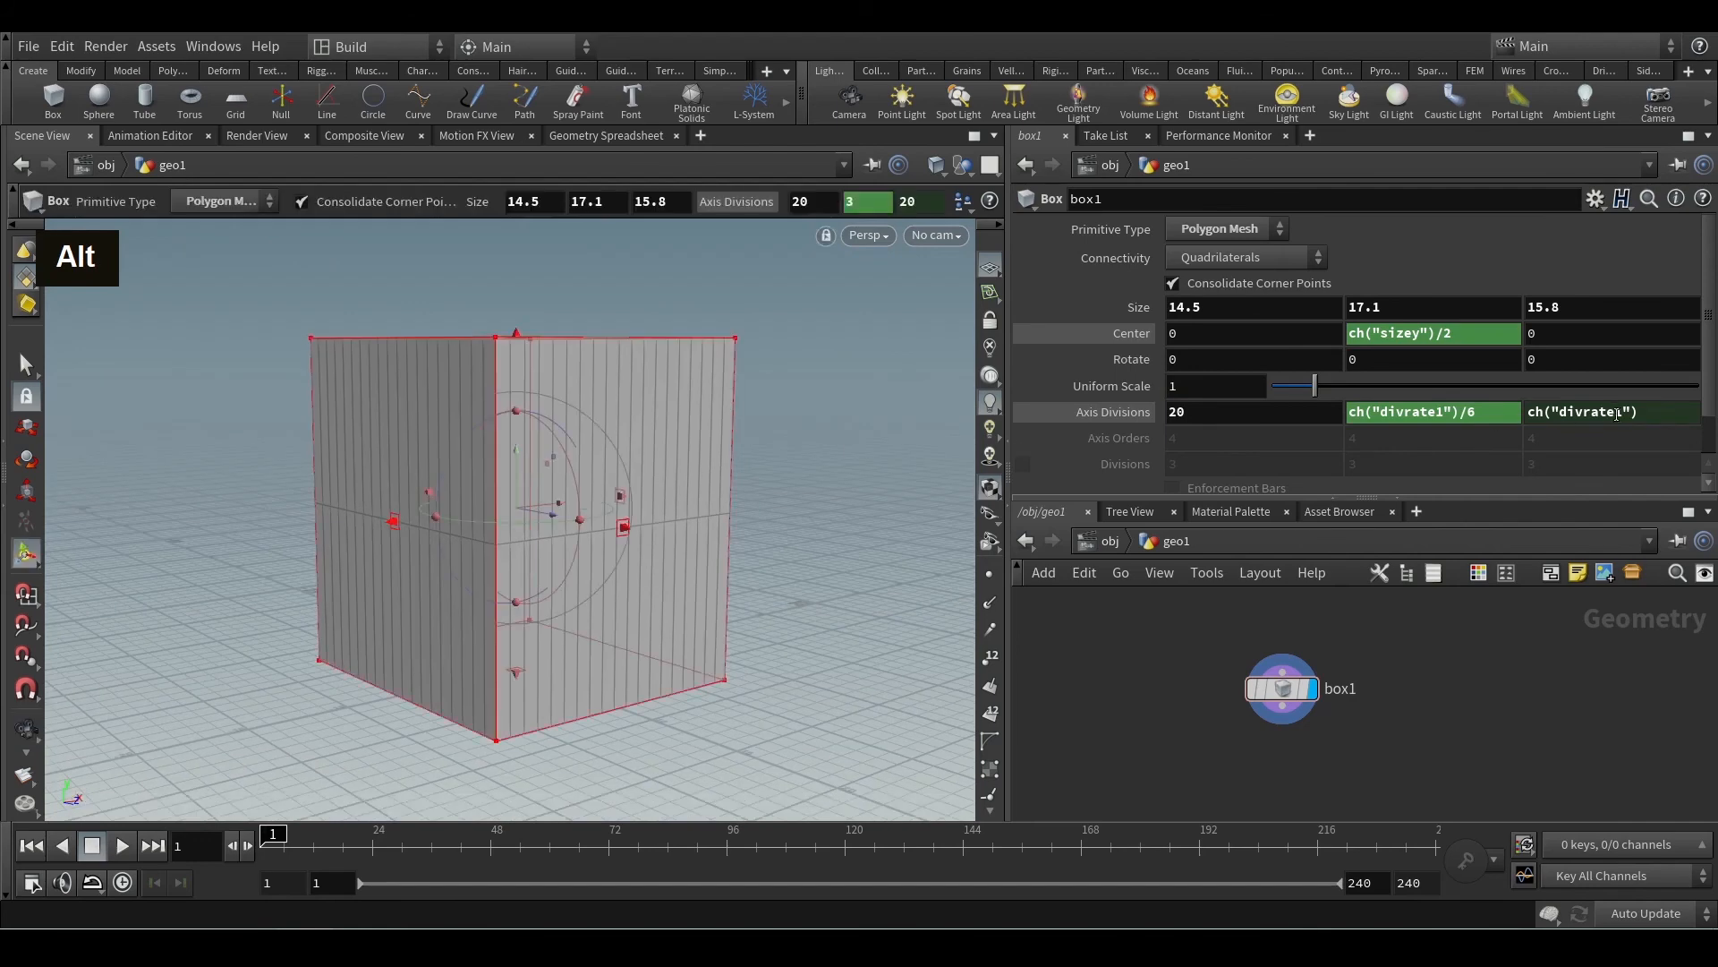
click(1114, 414)
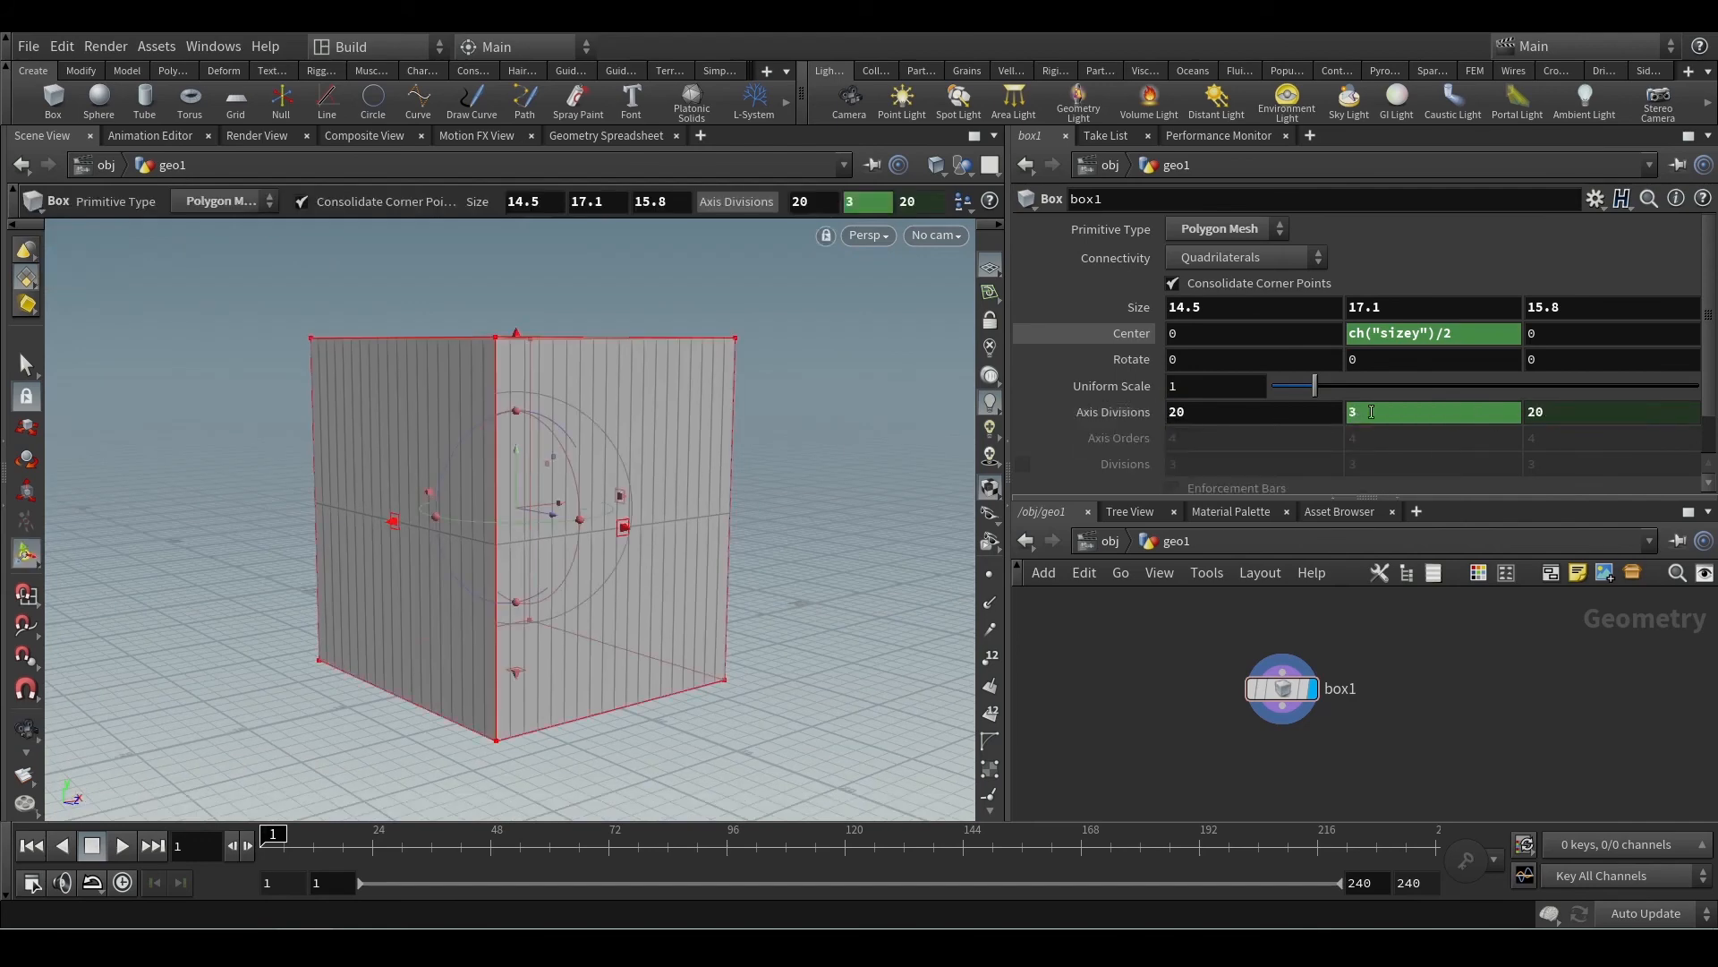
alt+drag(818, 422, 722, 463)
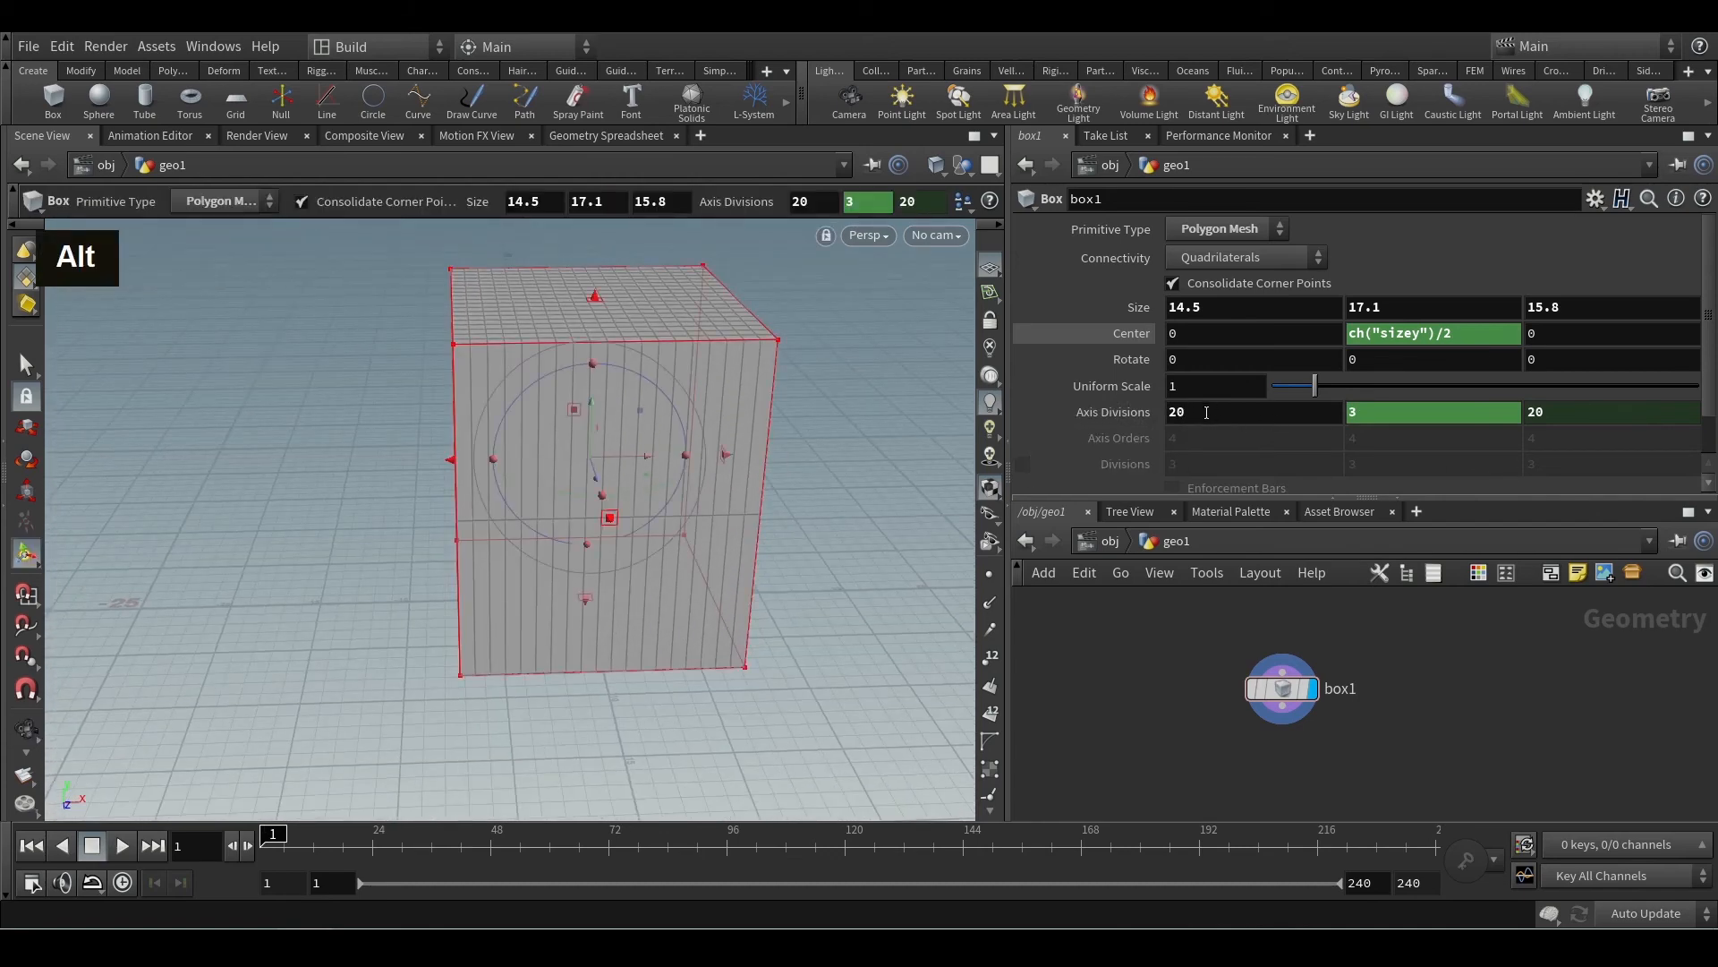
middle_click(1206, 413)
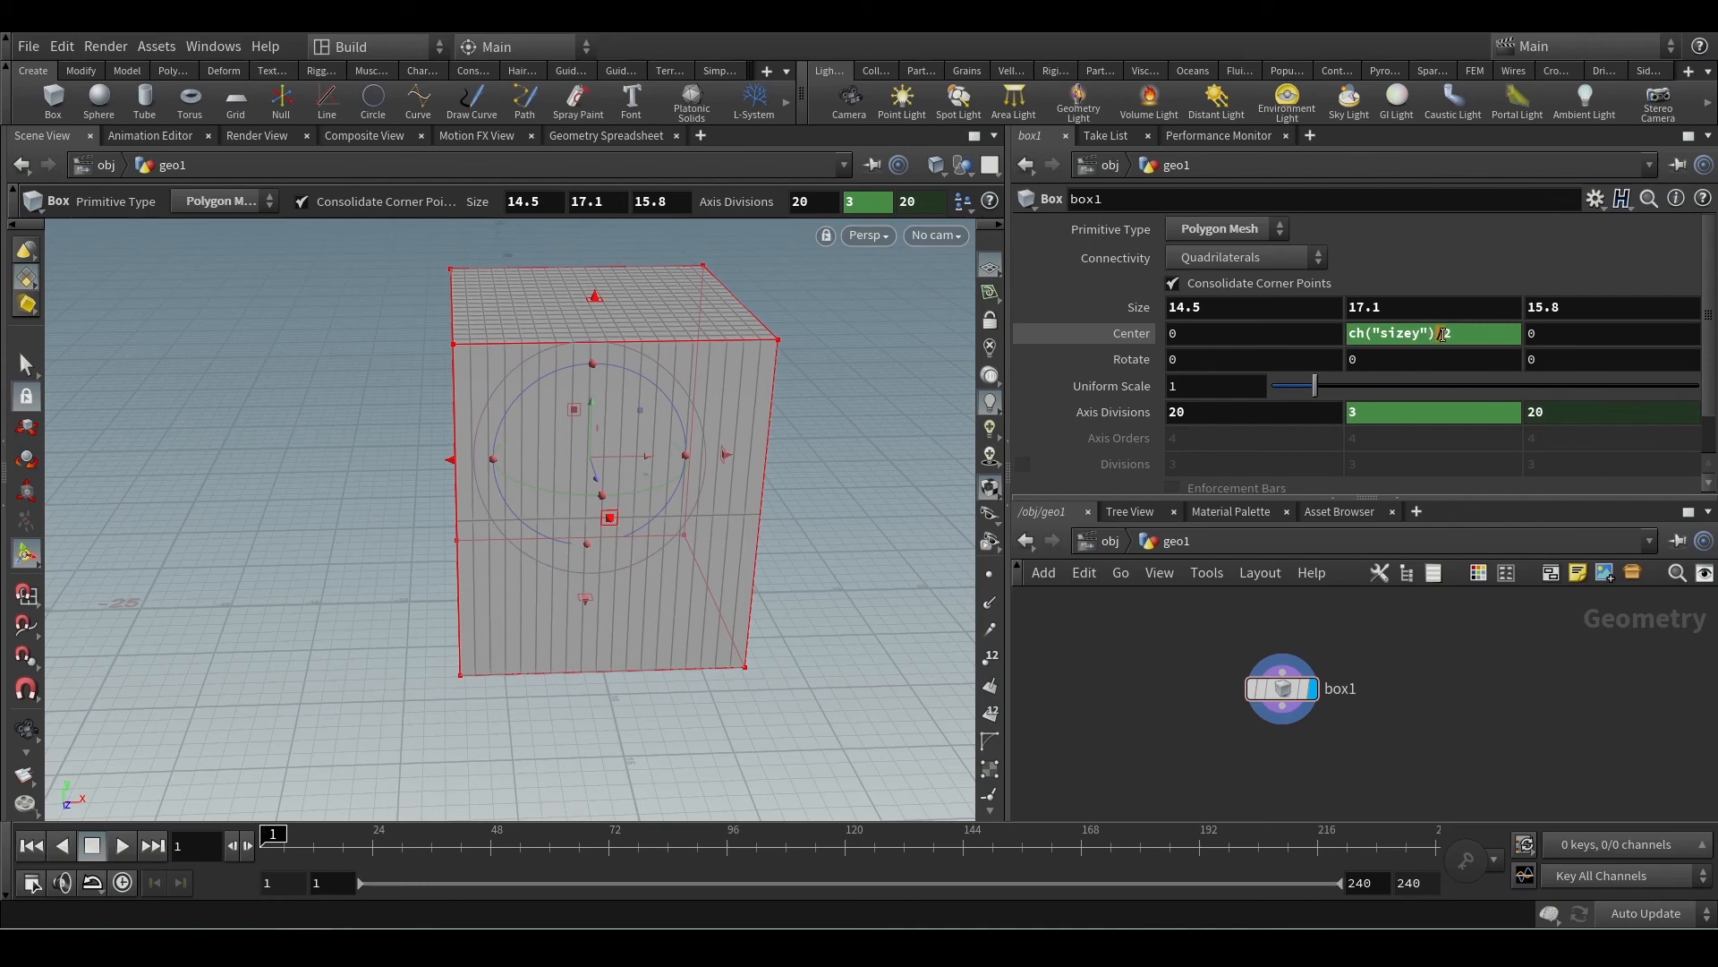
drag(1435, 335, 1543, 391)
key(Return)
Step: Add a Transform node beside the box node, leaving it unconnected
scroll(1446, 476, up, 1)
middle_click(1387, 668)
key(Tab)
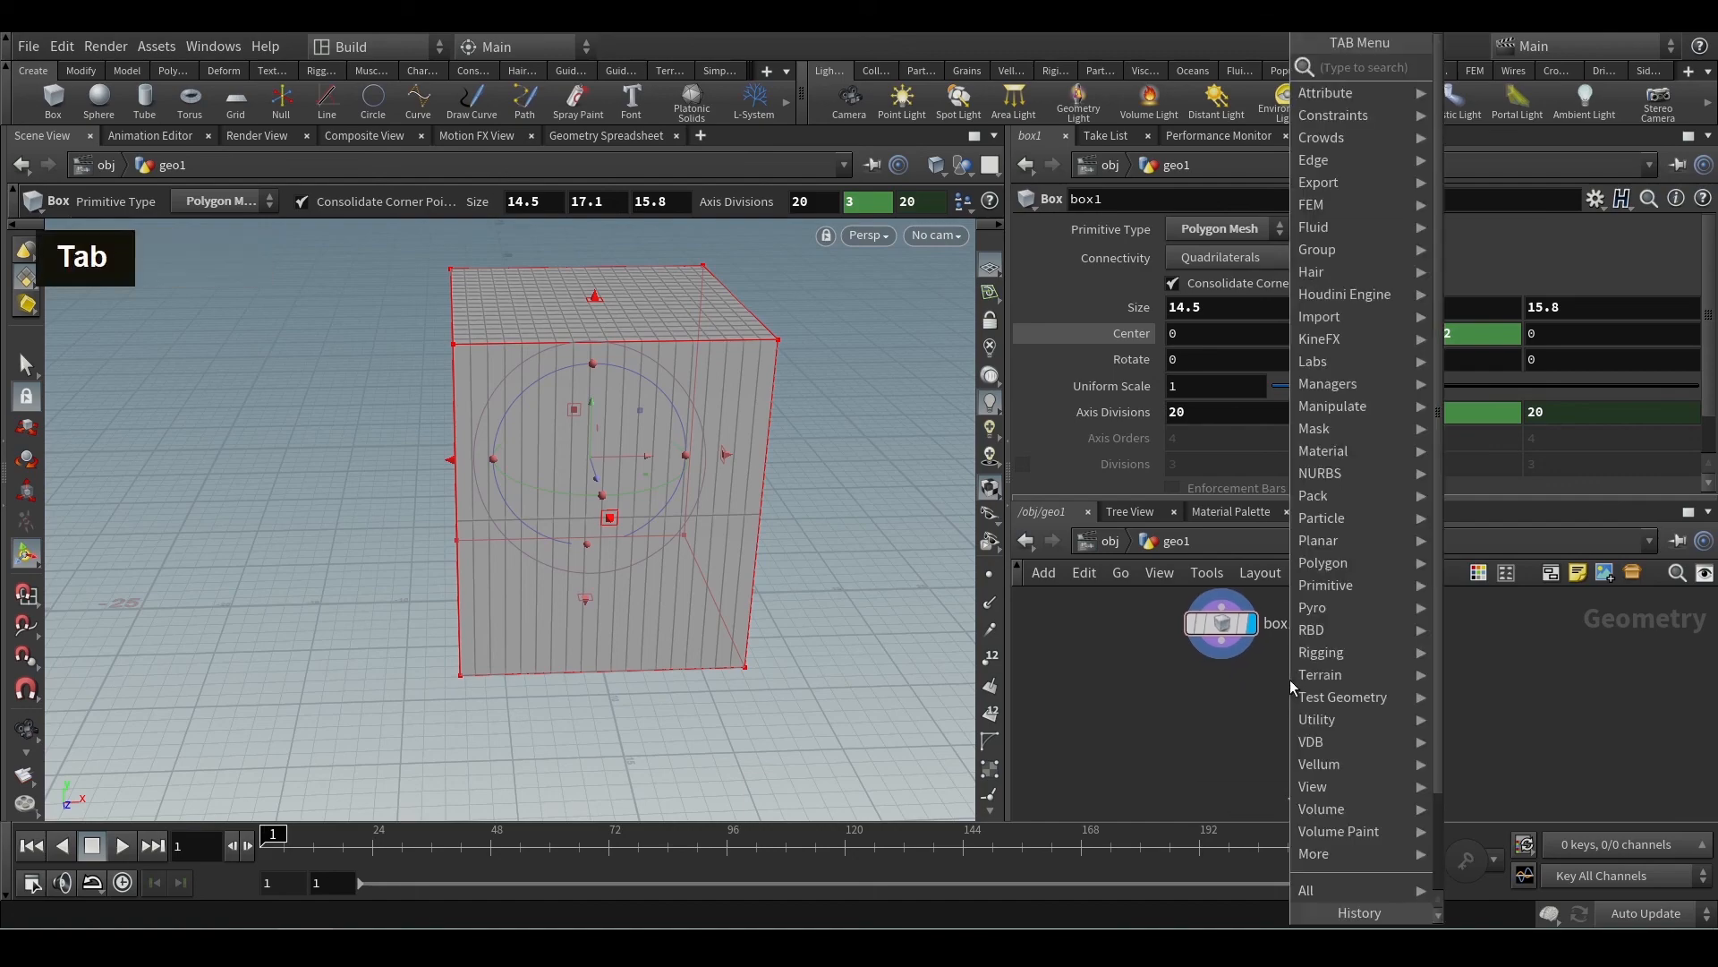
text(tran)
key(Return)
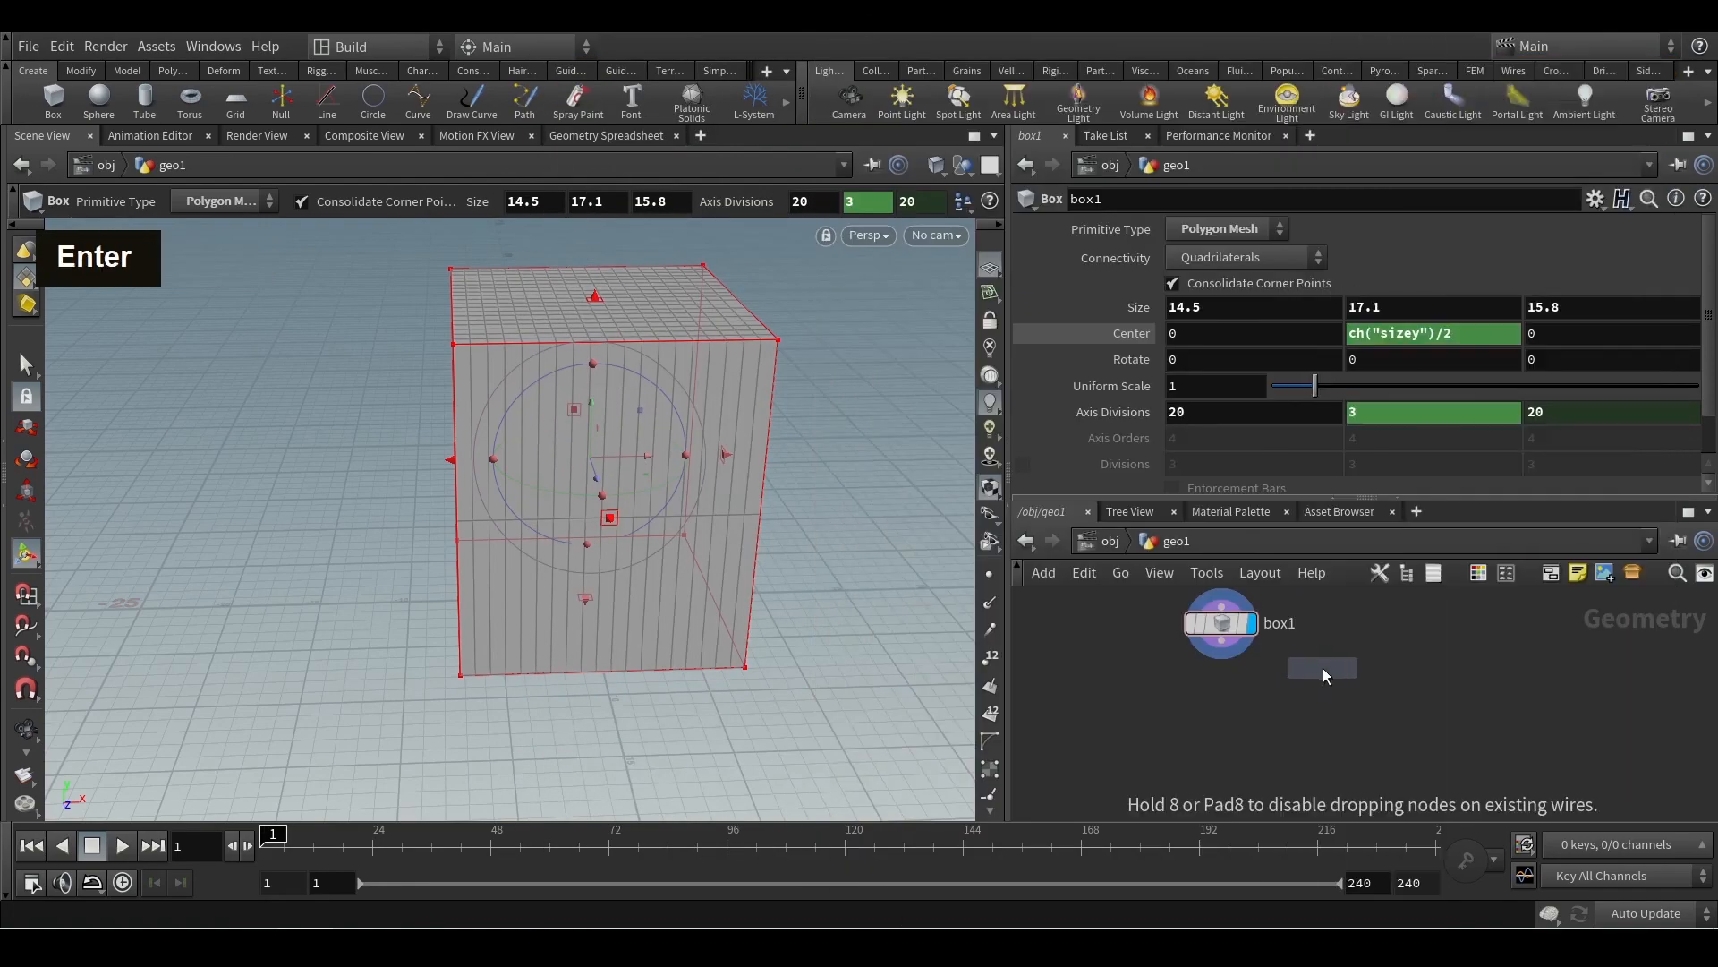
click(1323, 667)
Step: Add a PolyExtrude node to the network, in free space beyond the Transform node
scroll(1254, 361, up, 3)
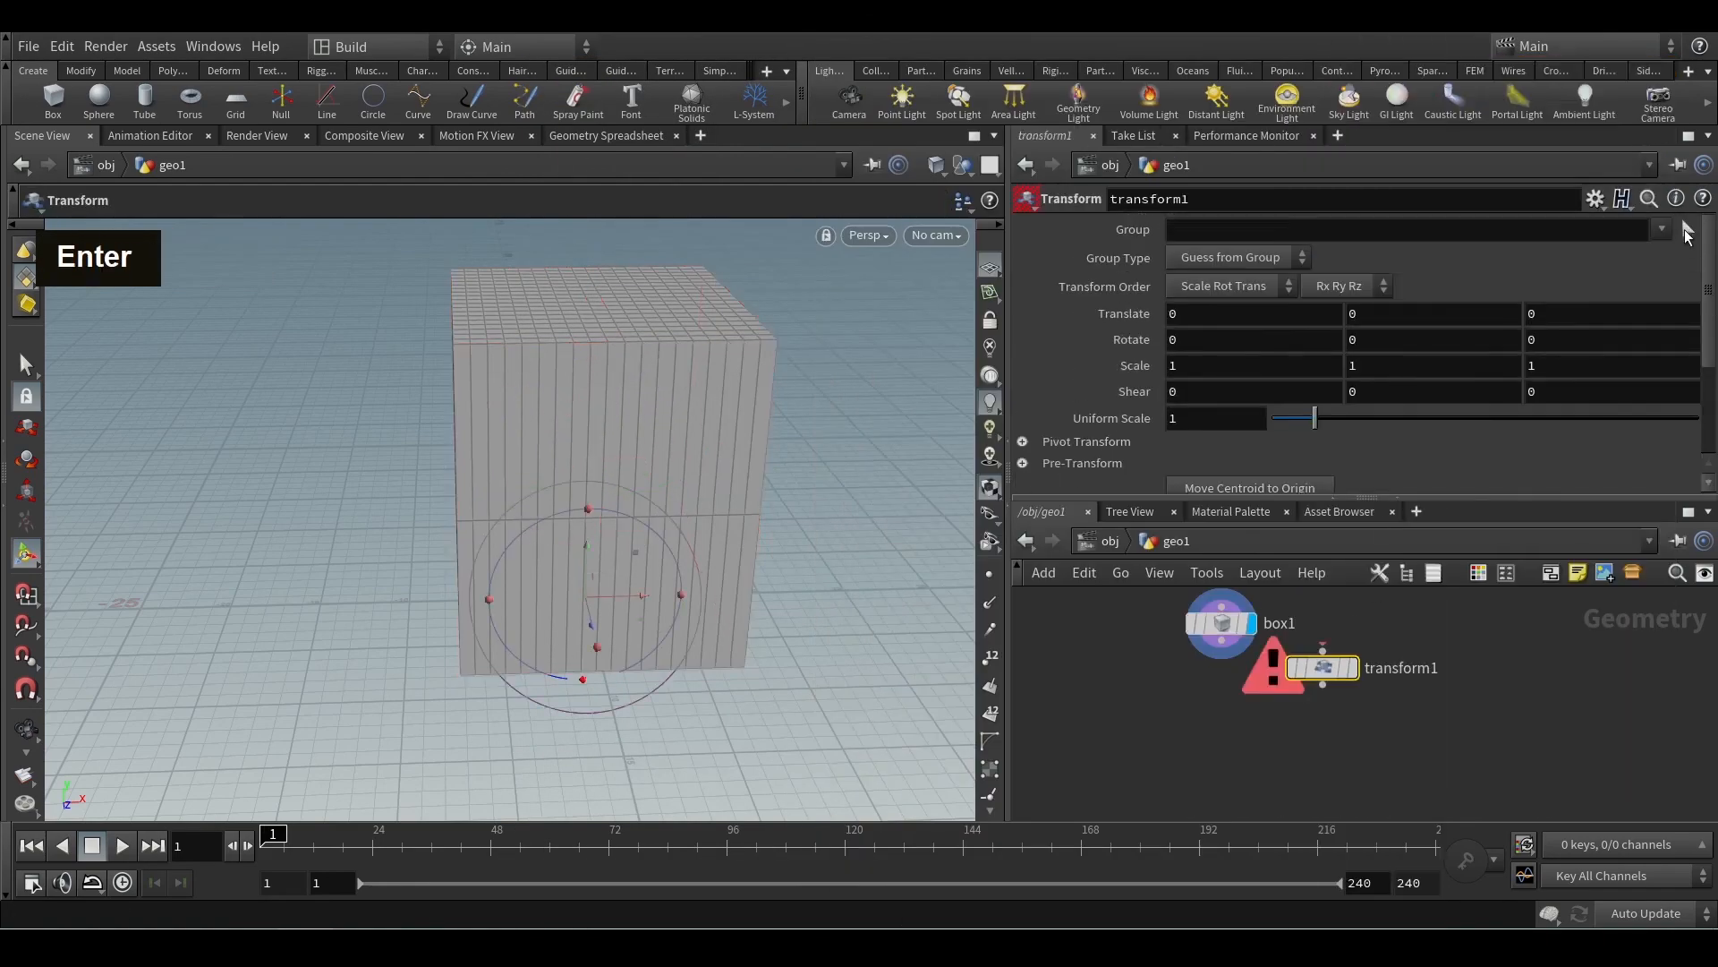
key(Tab)
text(poly)
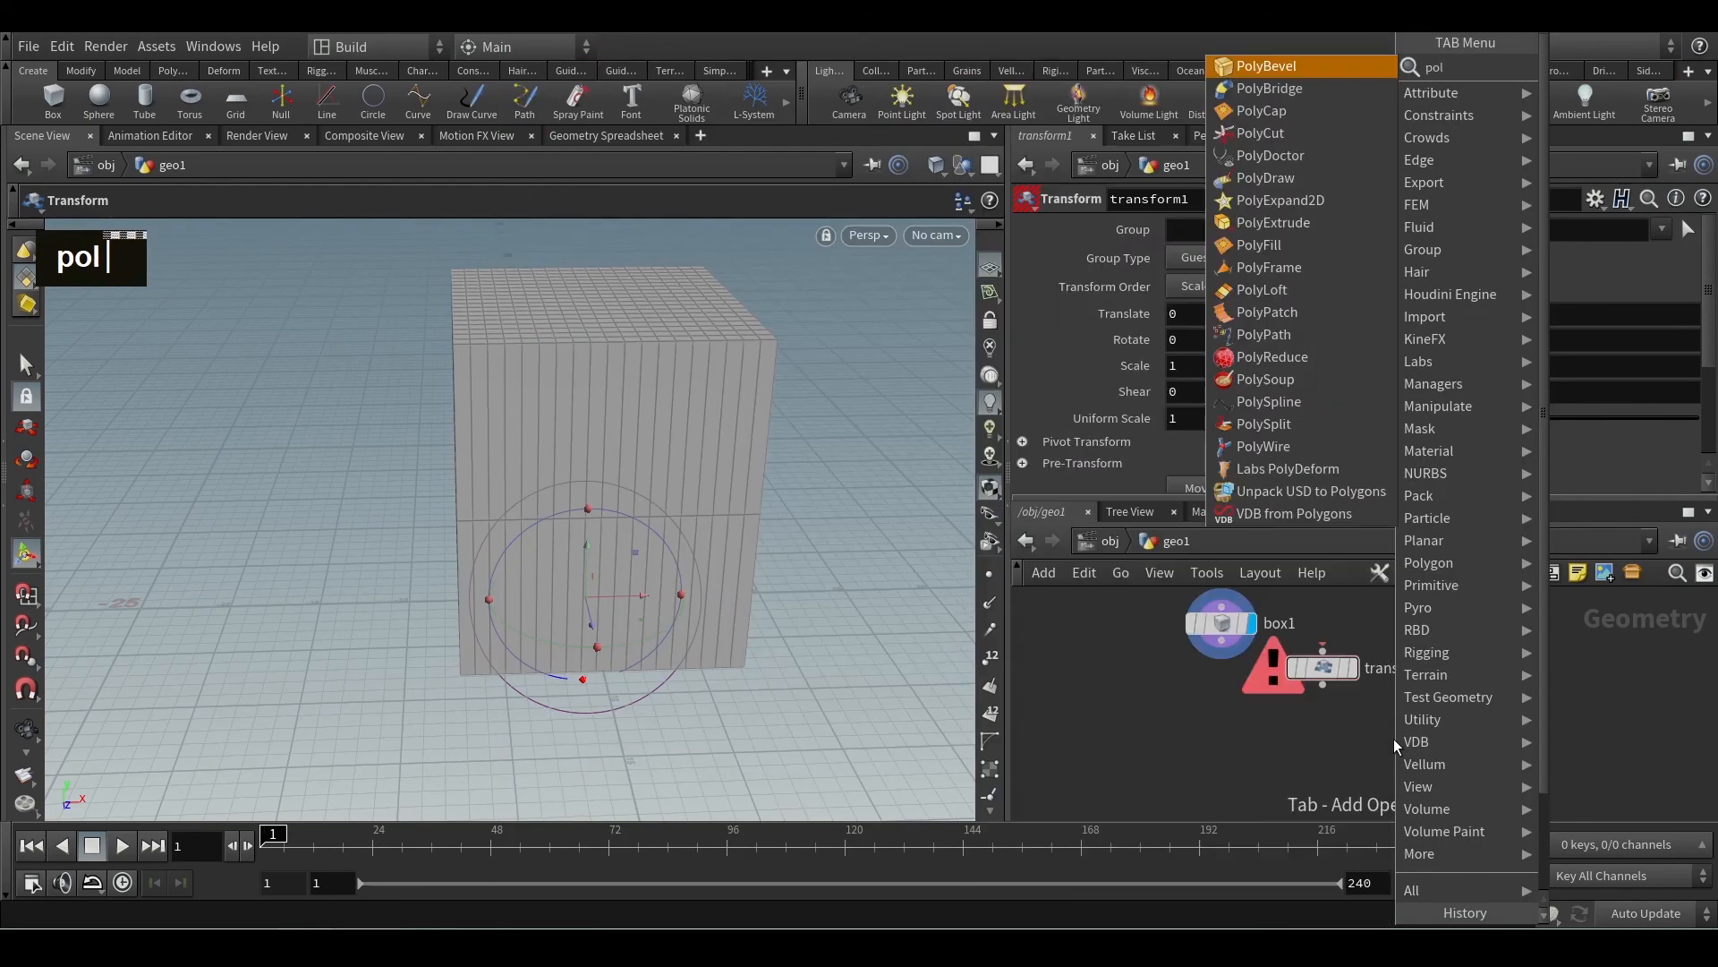
key(Down)
key(Down)
key(Down)
key(Down)
key(Down)
key(Down)
key(Down)
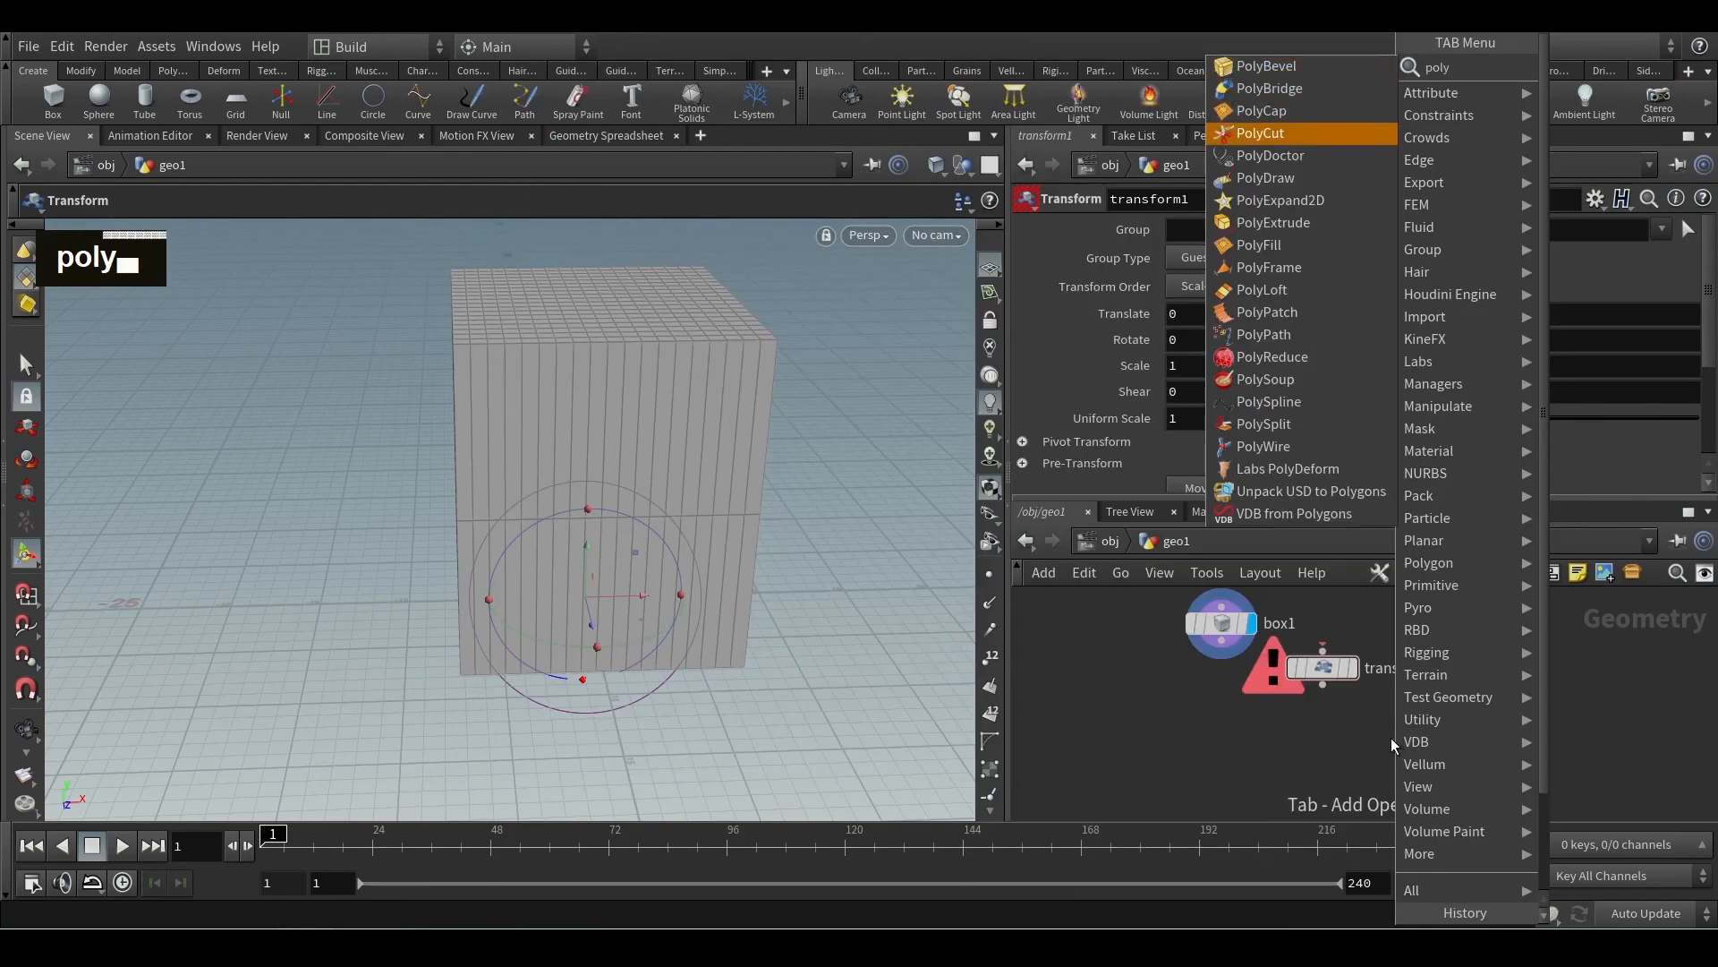
key(Return)
click(1554, 707)
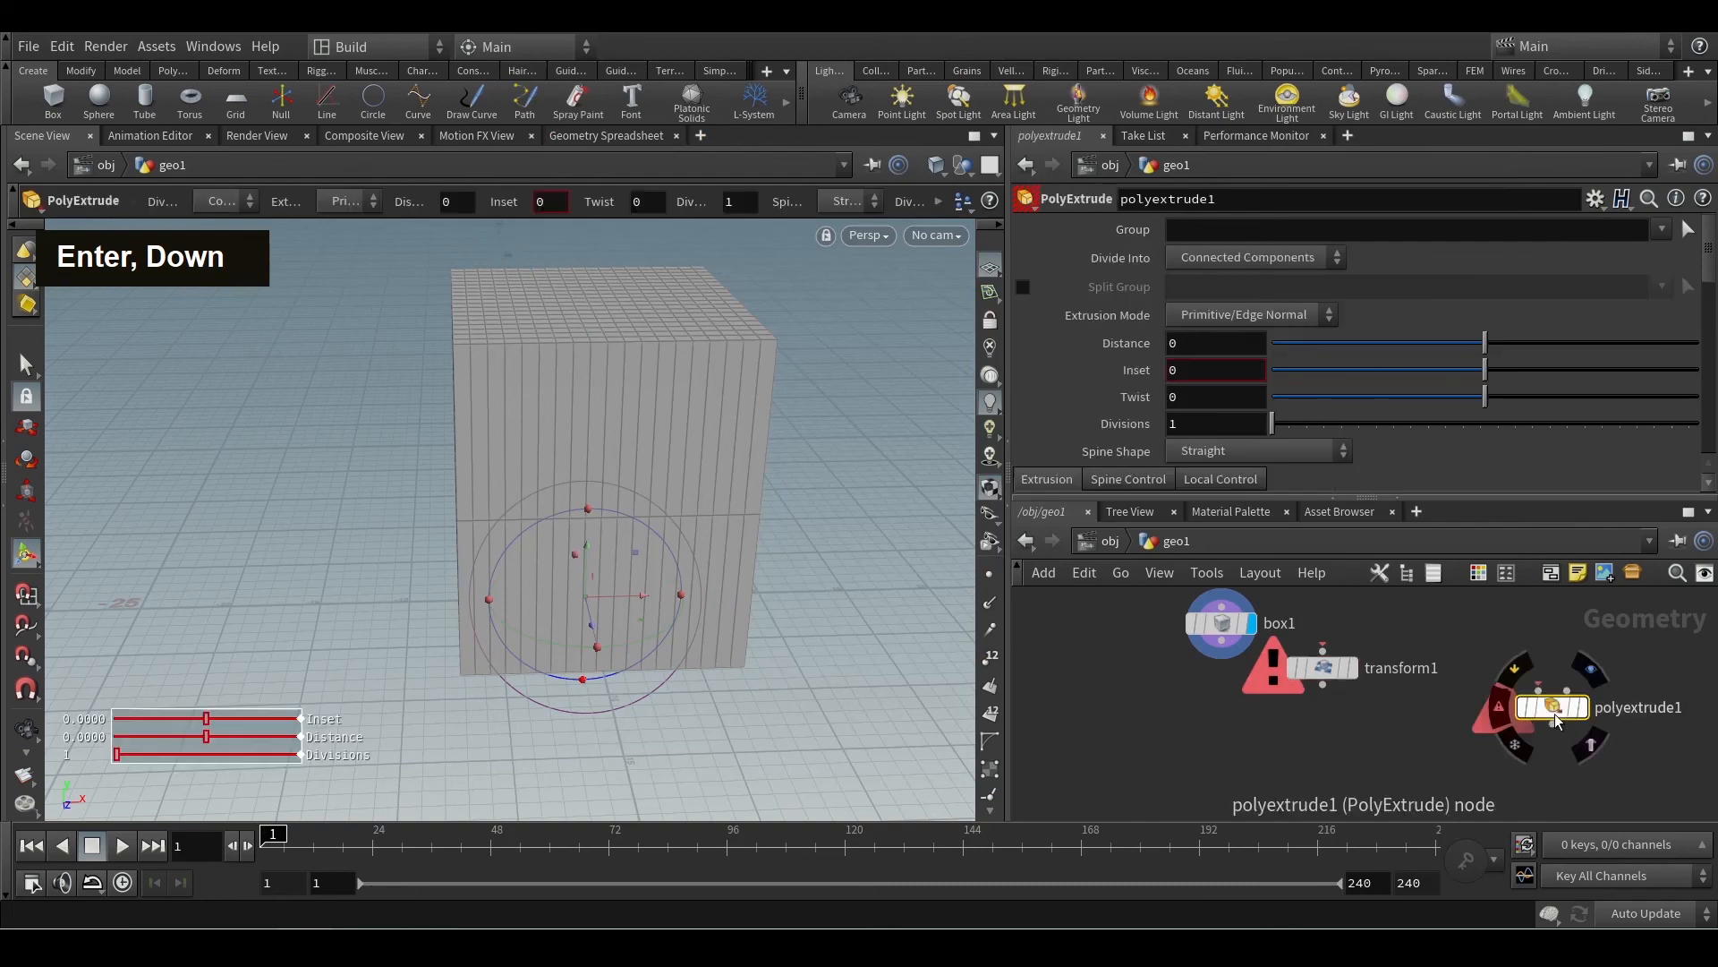
Step: Connect the box to the PolyExtrude node, display the PolyExtrude, and move the box above it and the Transform node aside
drag(1554, 707, 1222, 660)
click(1212, 750)
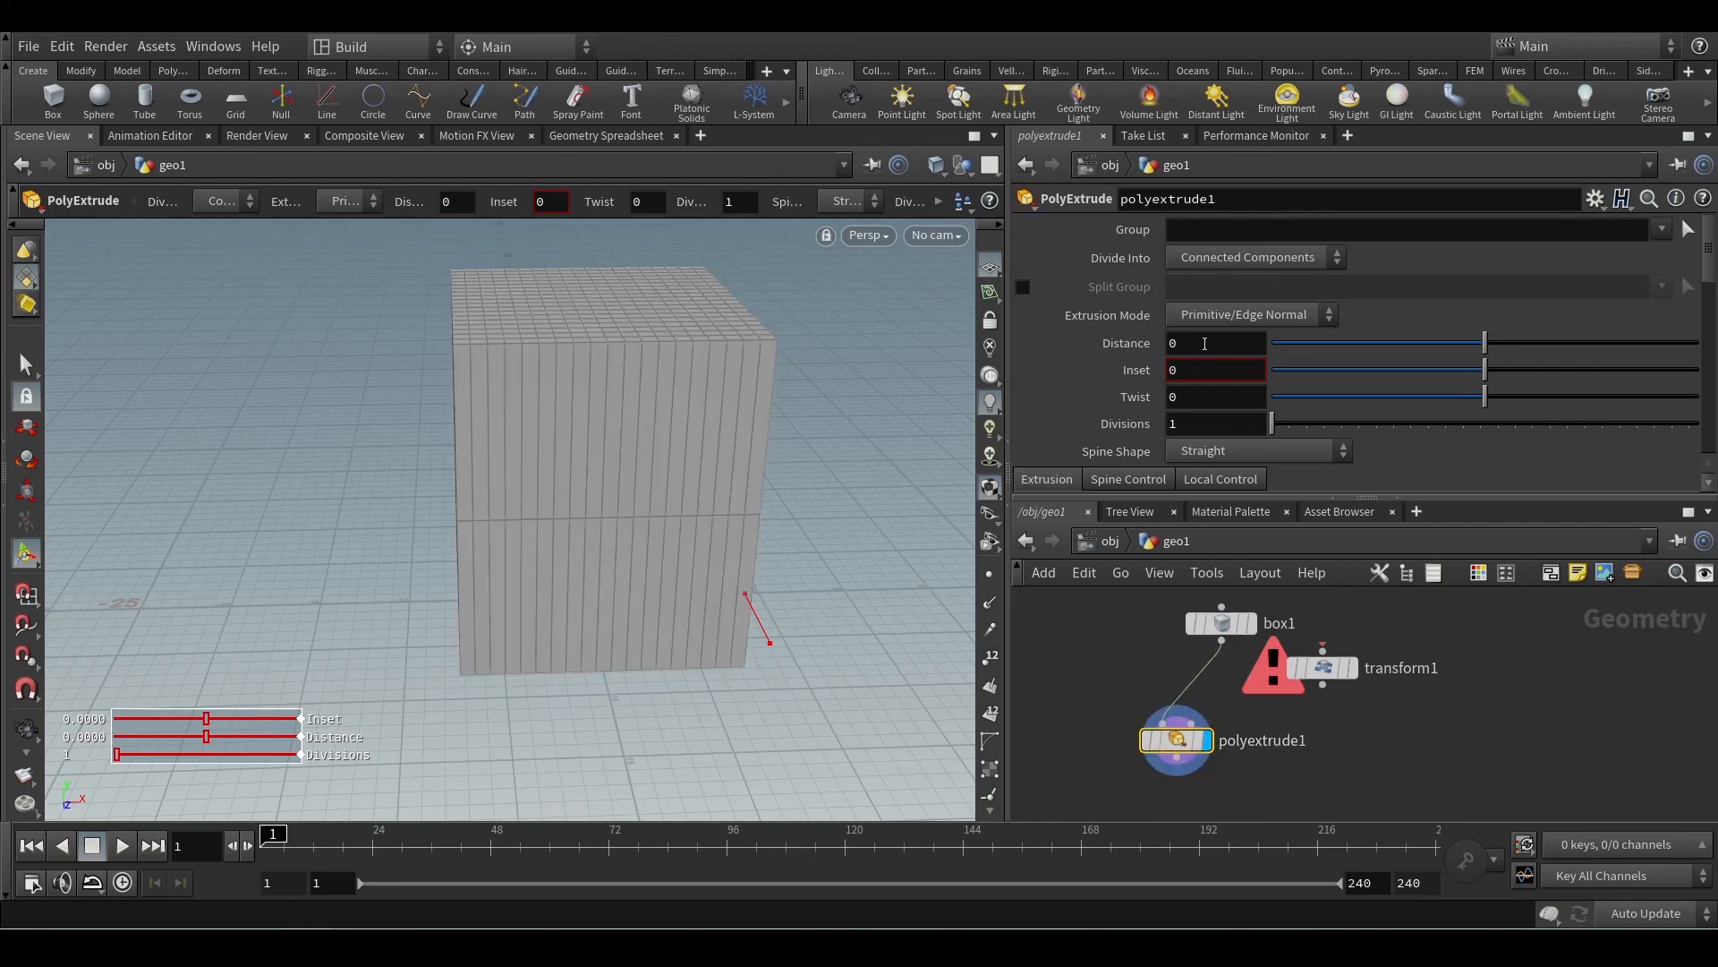
drag(1222, 624, 1165, 632)
drag(1365, 674, 1477, 673)
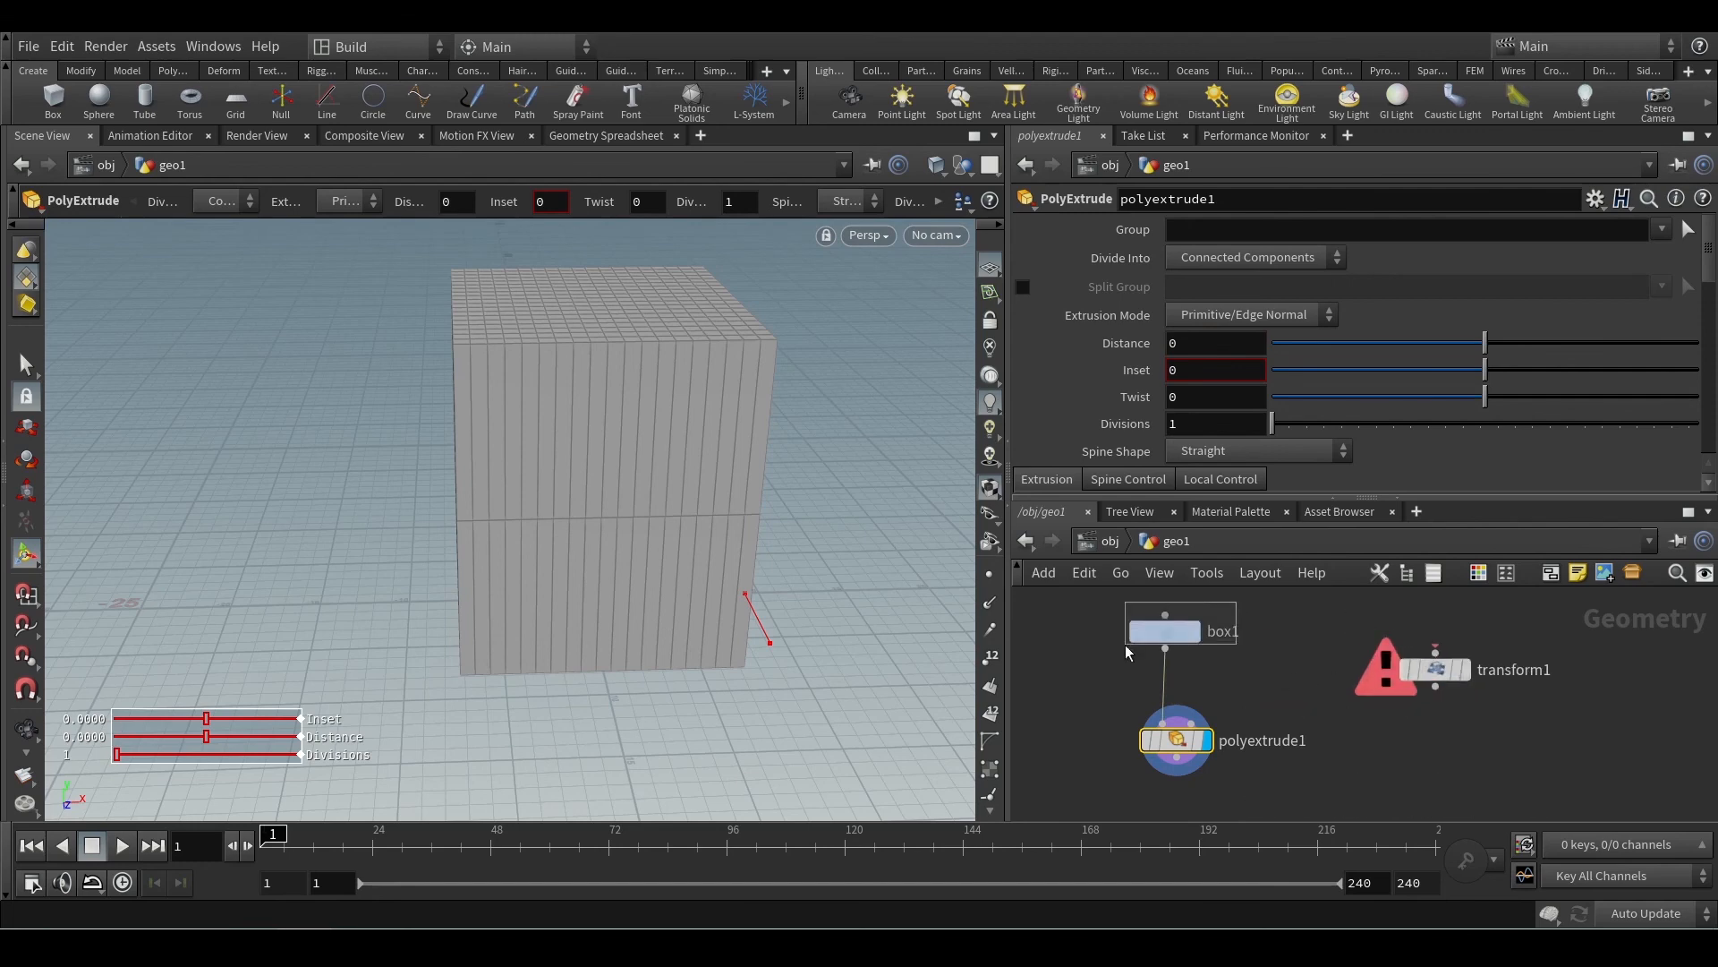
Step: Copy the box's Uniform Scale parameter and paste it as a relative reference into the PolyExtrude's Distance
drag(1125, 651, 1121, 649)
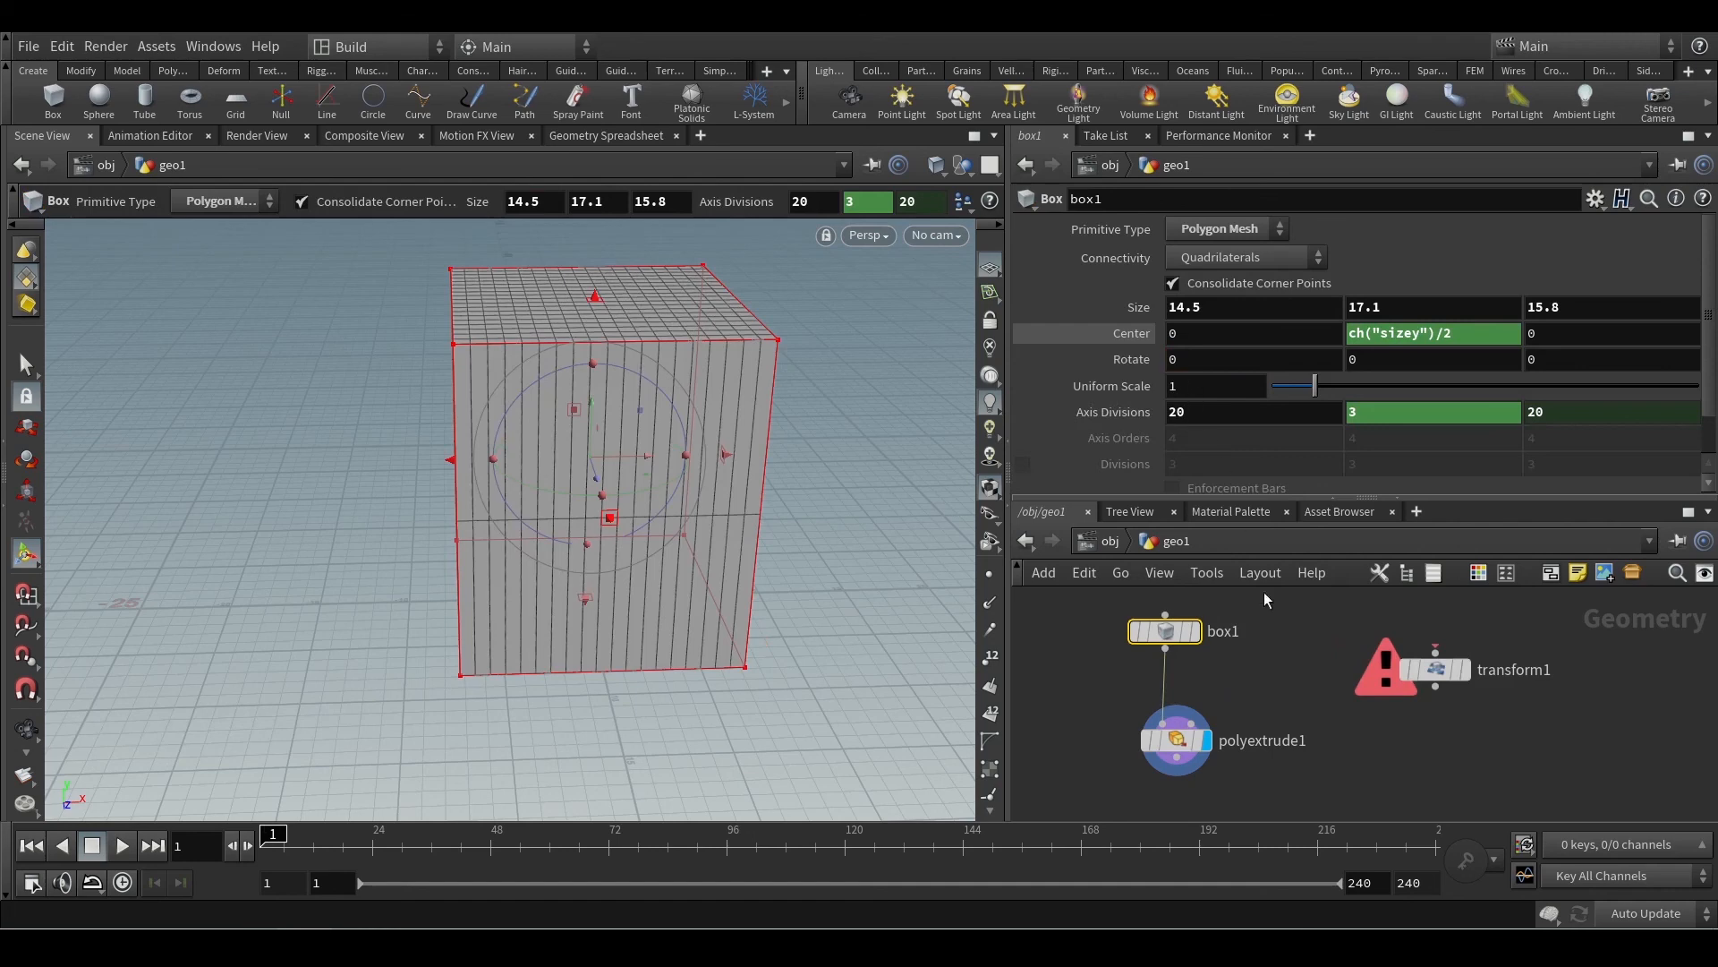
right_click(1193, 388)
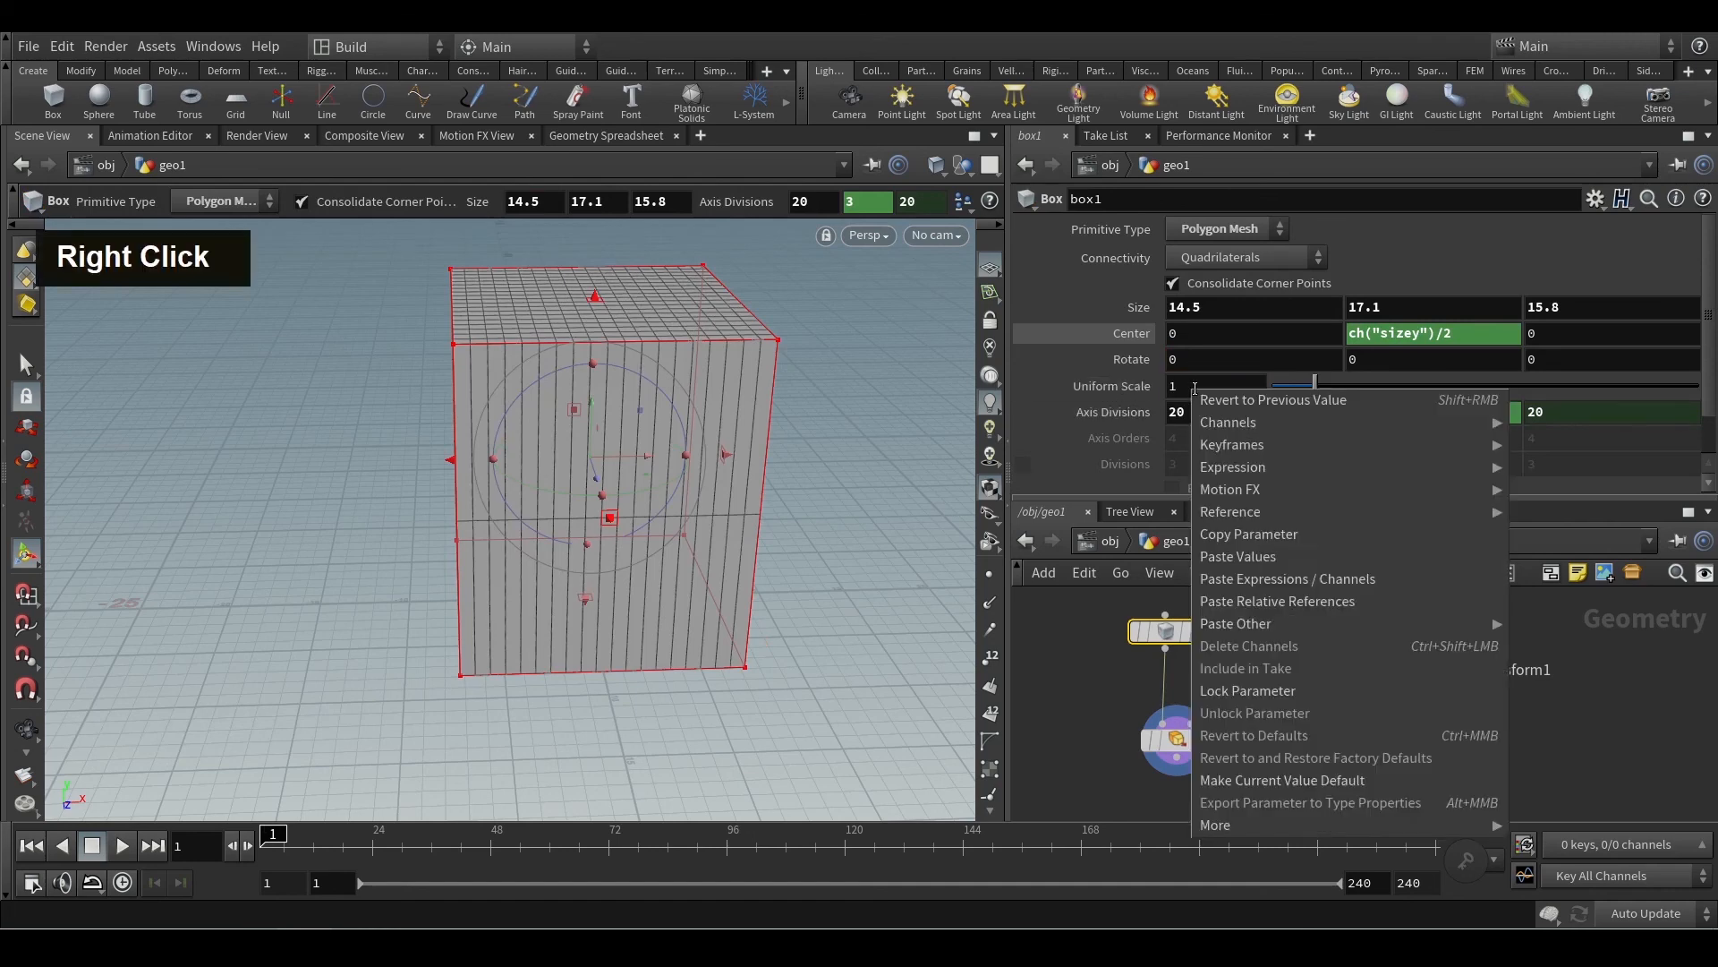
click(1288, 535)
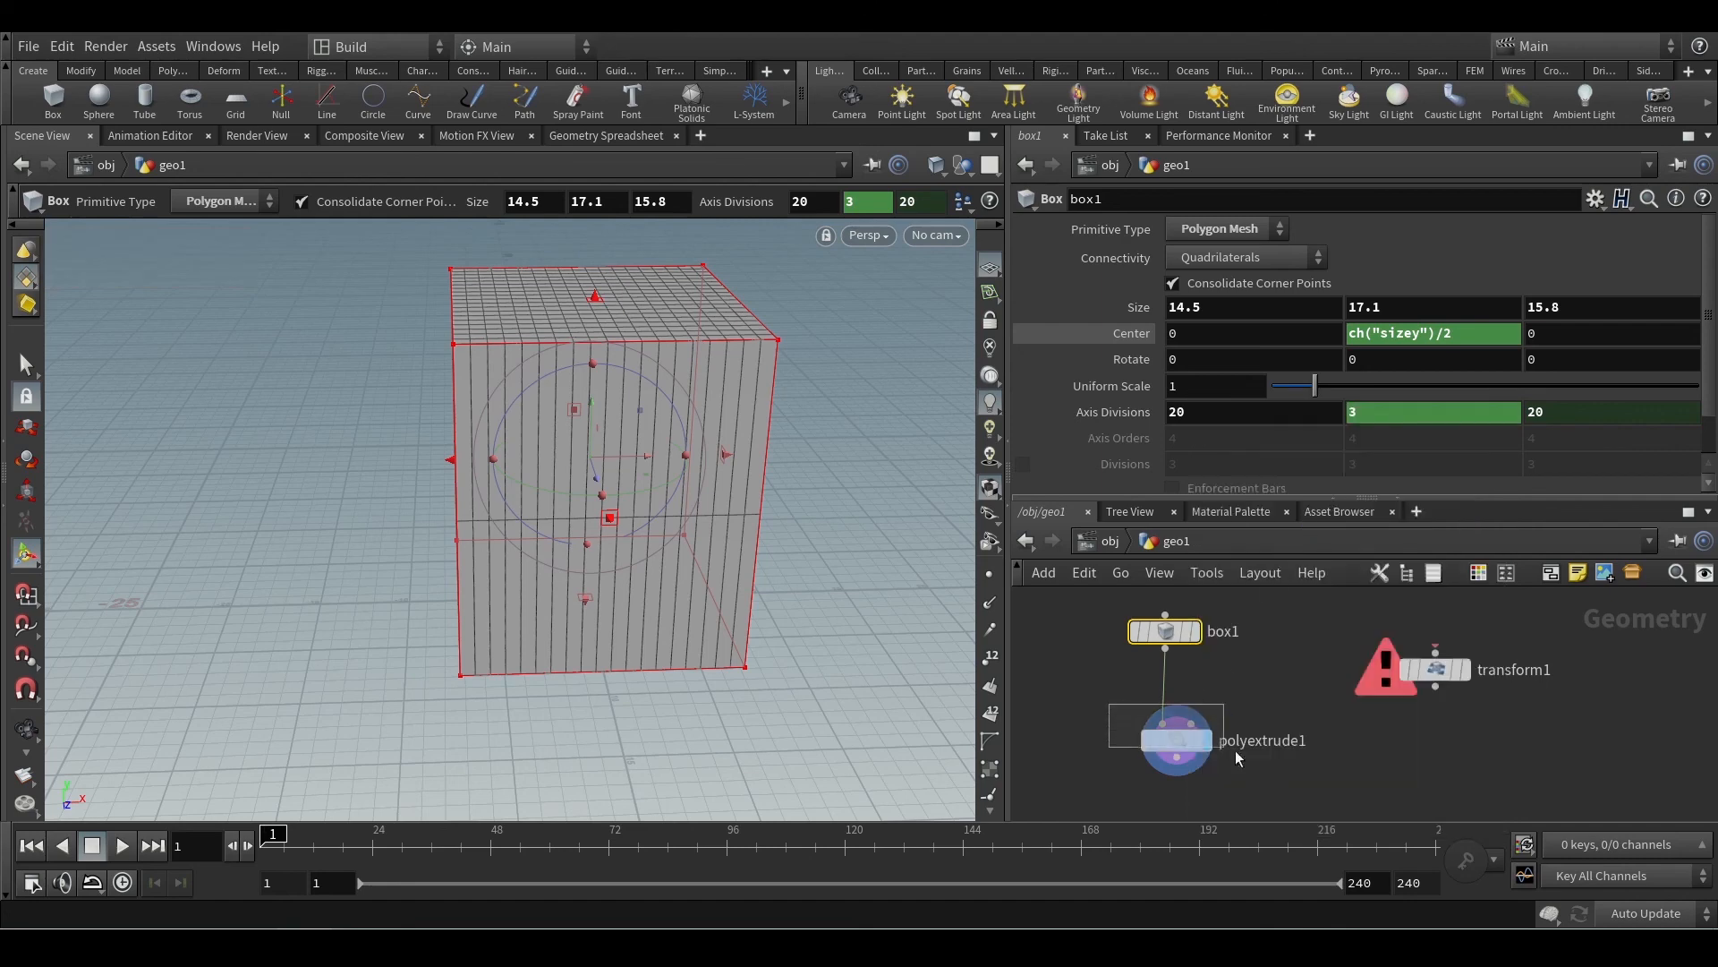
click(1176, 740)
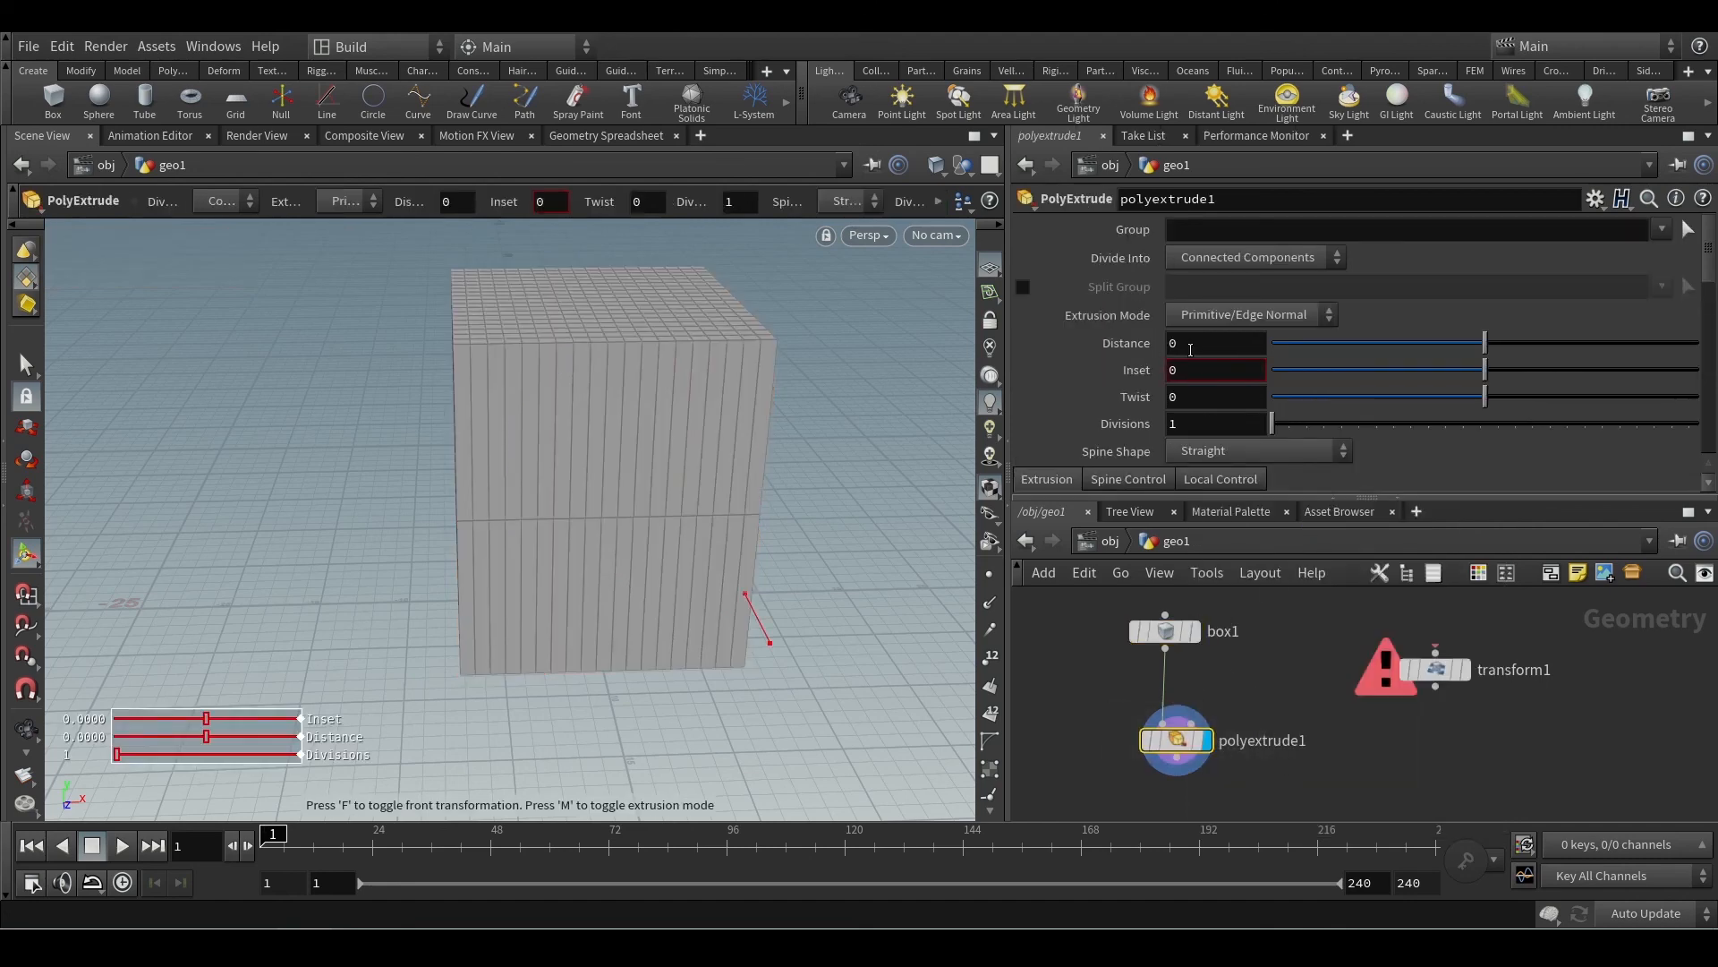
right_click(1188, 348)
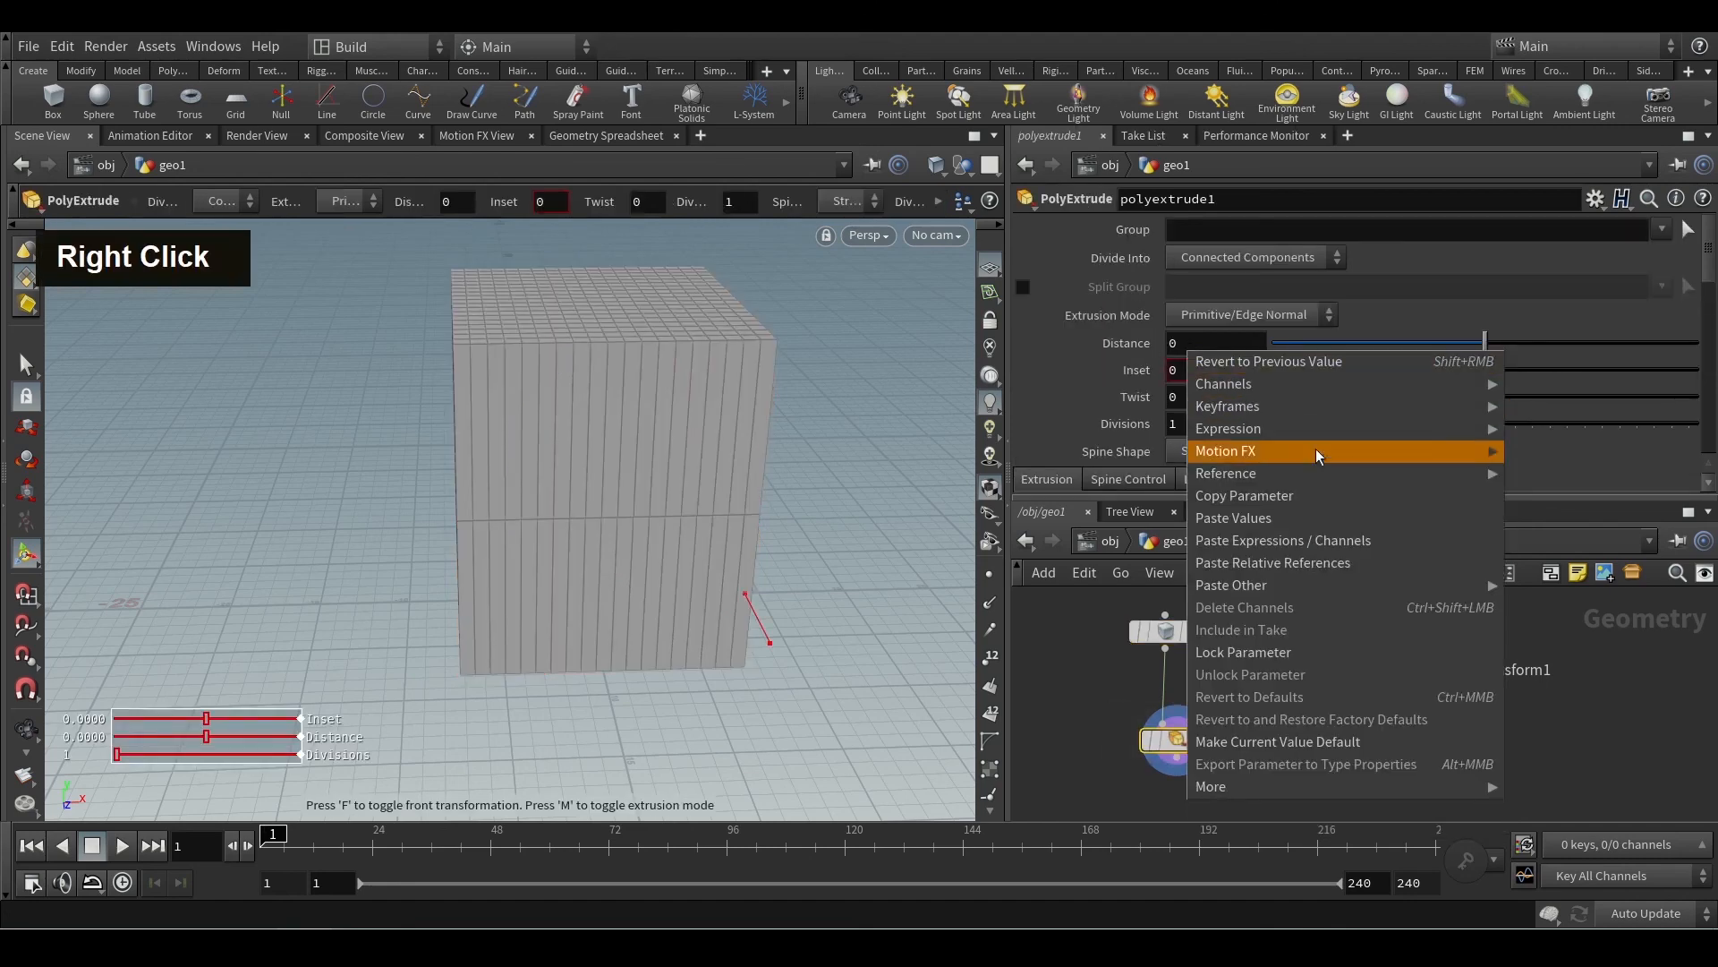
click(1307, 562)
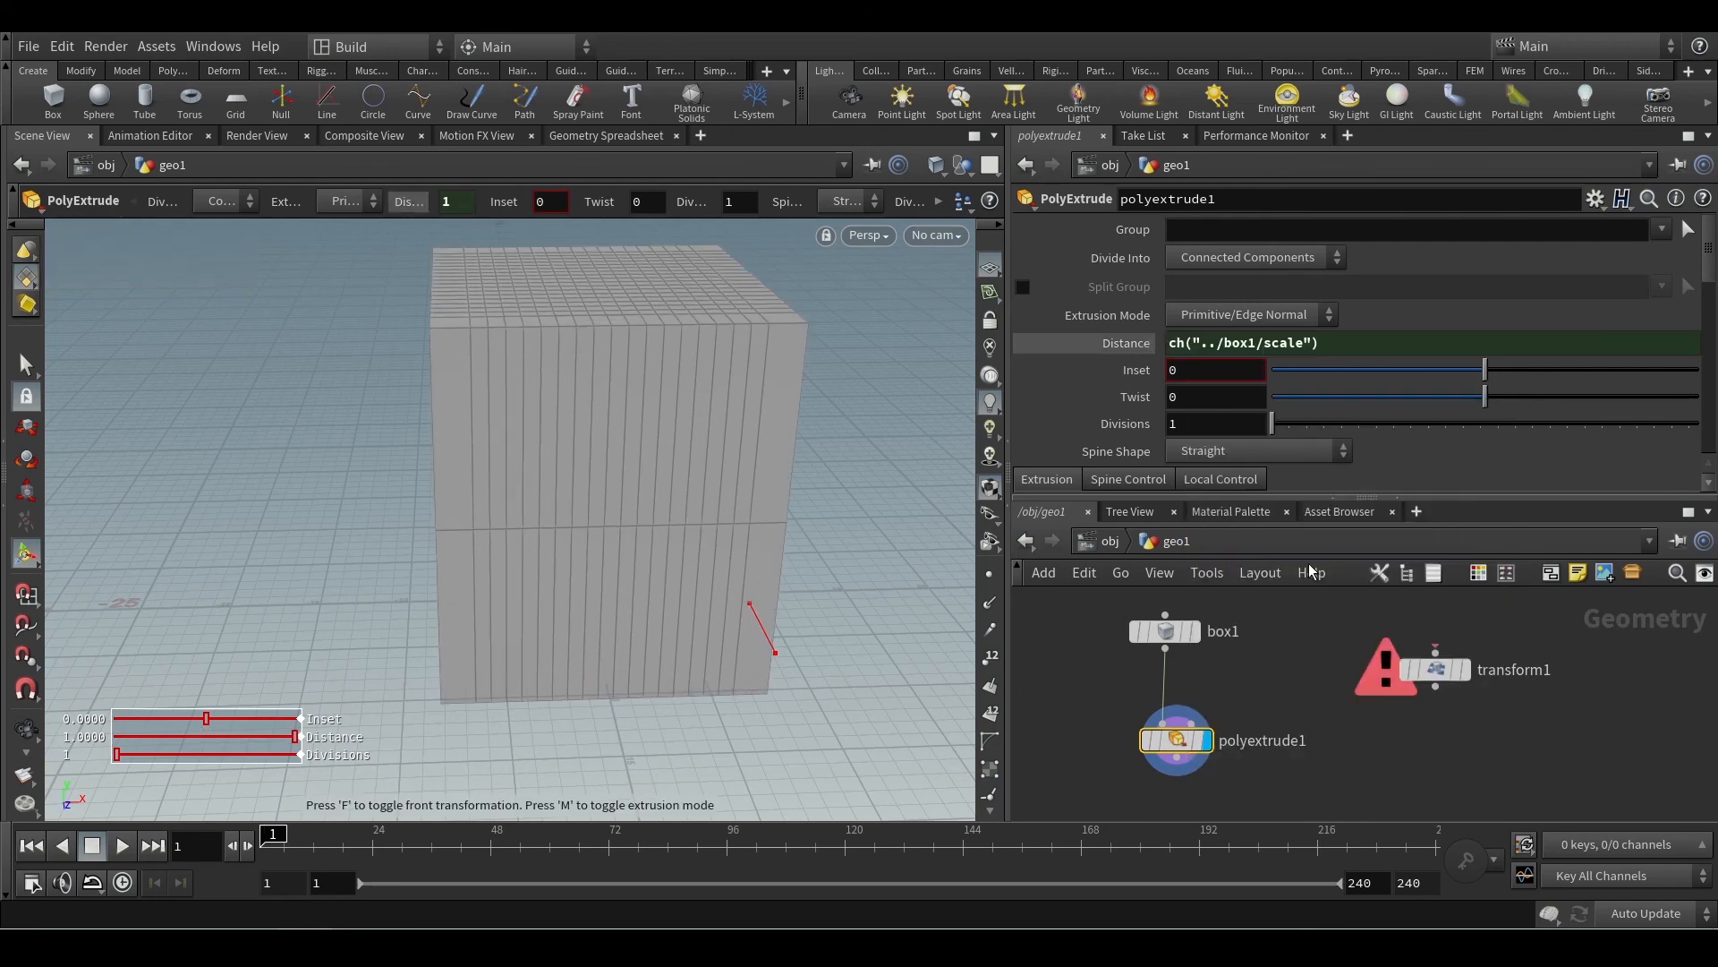
Step: Set the PolyExtrude's Divide Into option to Individual Elements and view the extruded box from a lower corner angle
click(1253, 257)
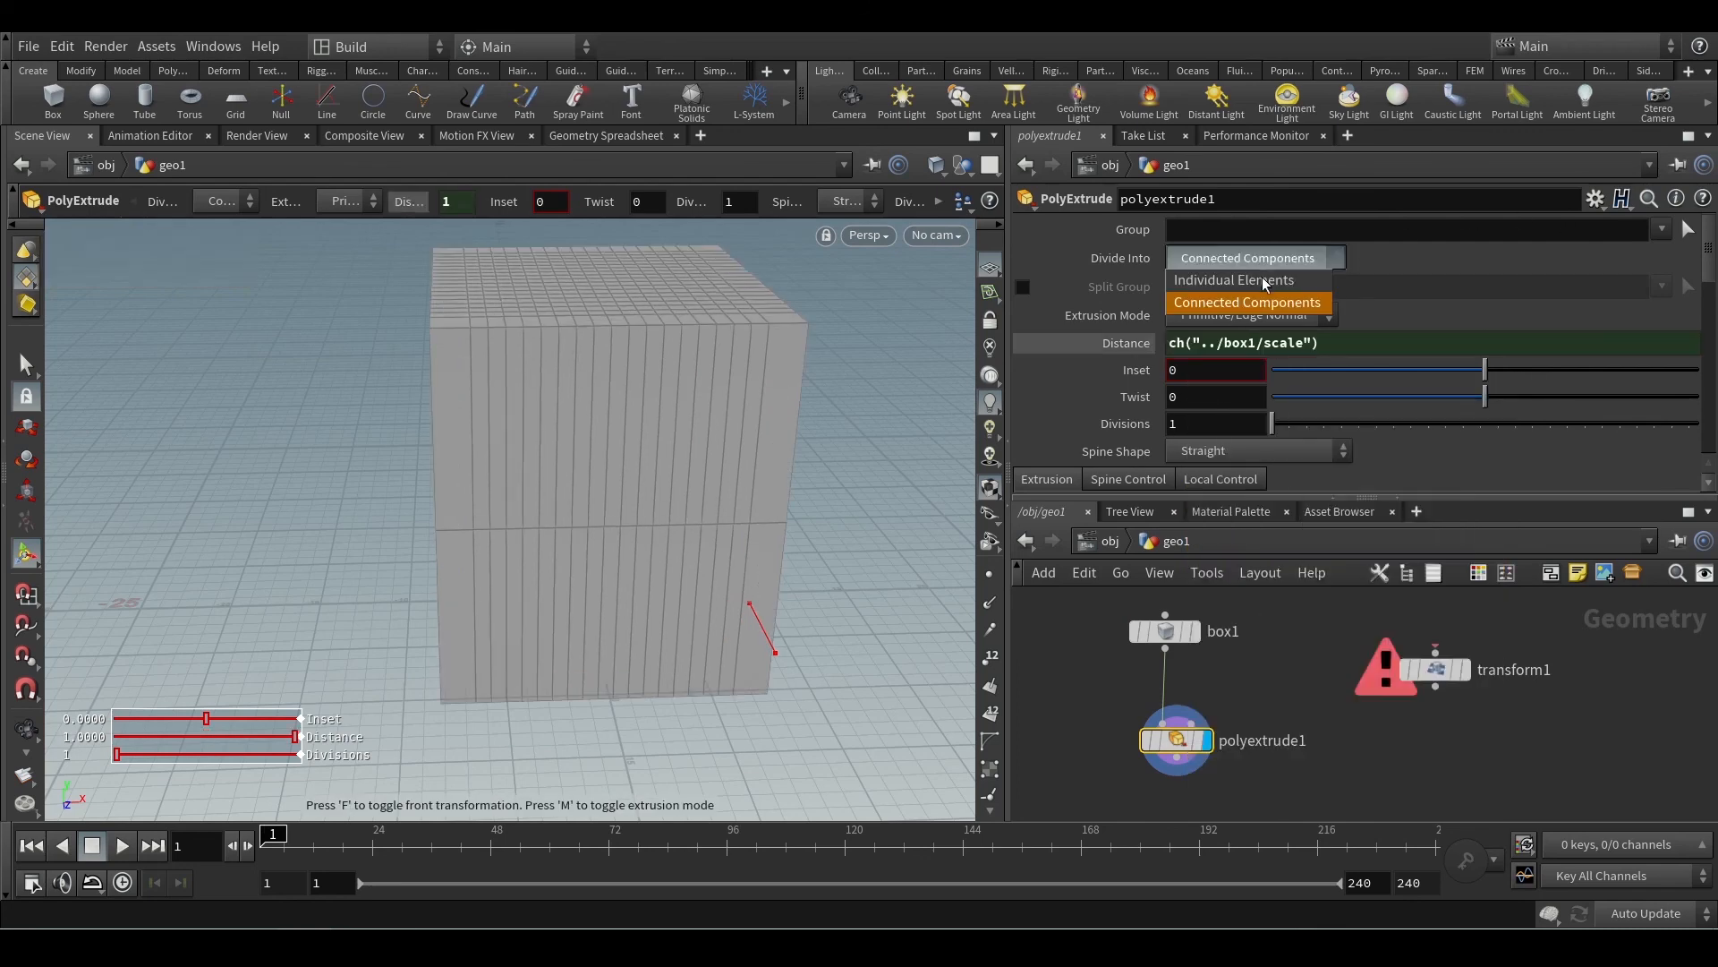
click(1227, 281)
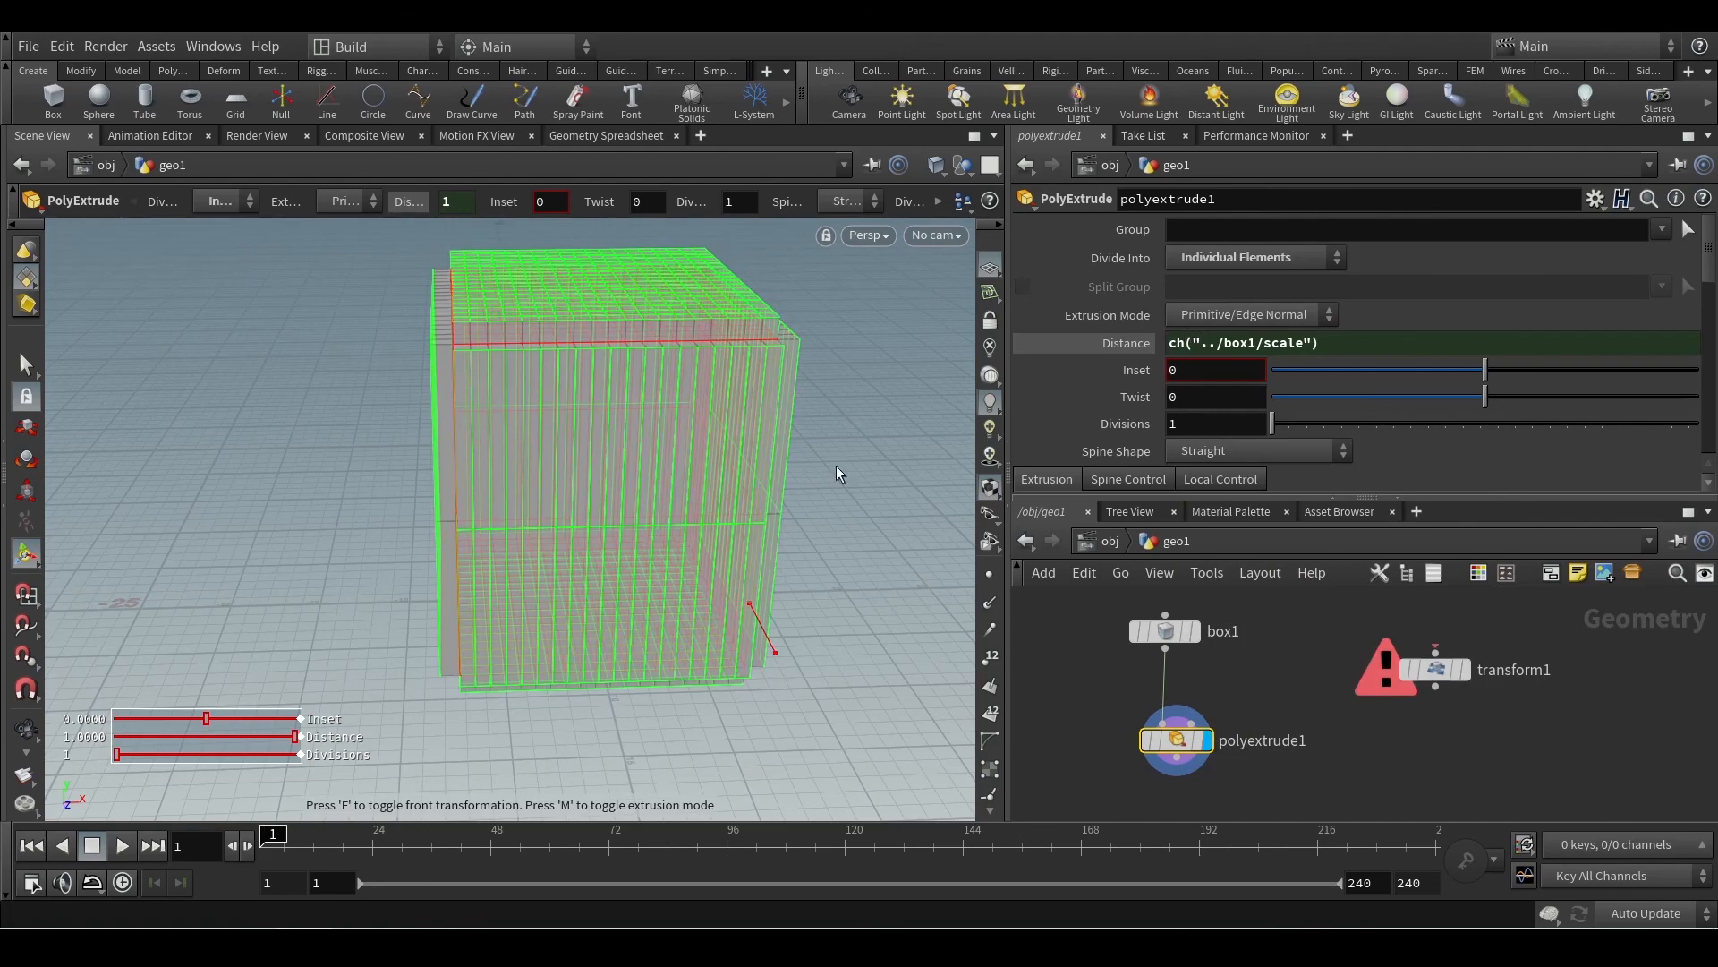
alt+drag(743, 600, 844, 535)
Step: Add a Null node below the PolyExtrude, connected to its output and displayed
middle_drag(1280, 740, 1284, 666)
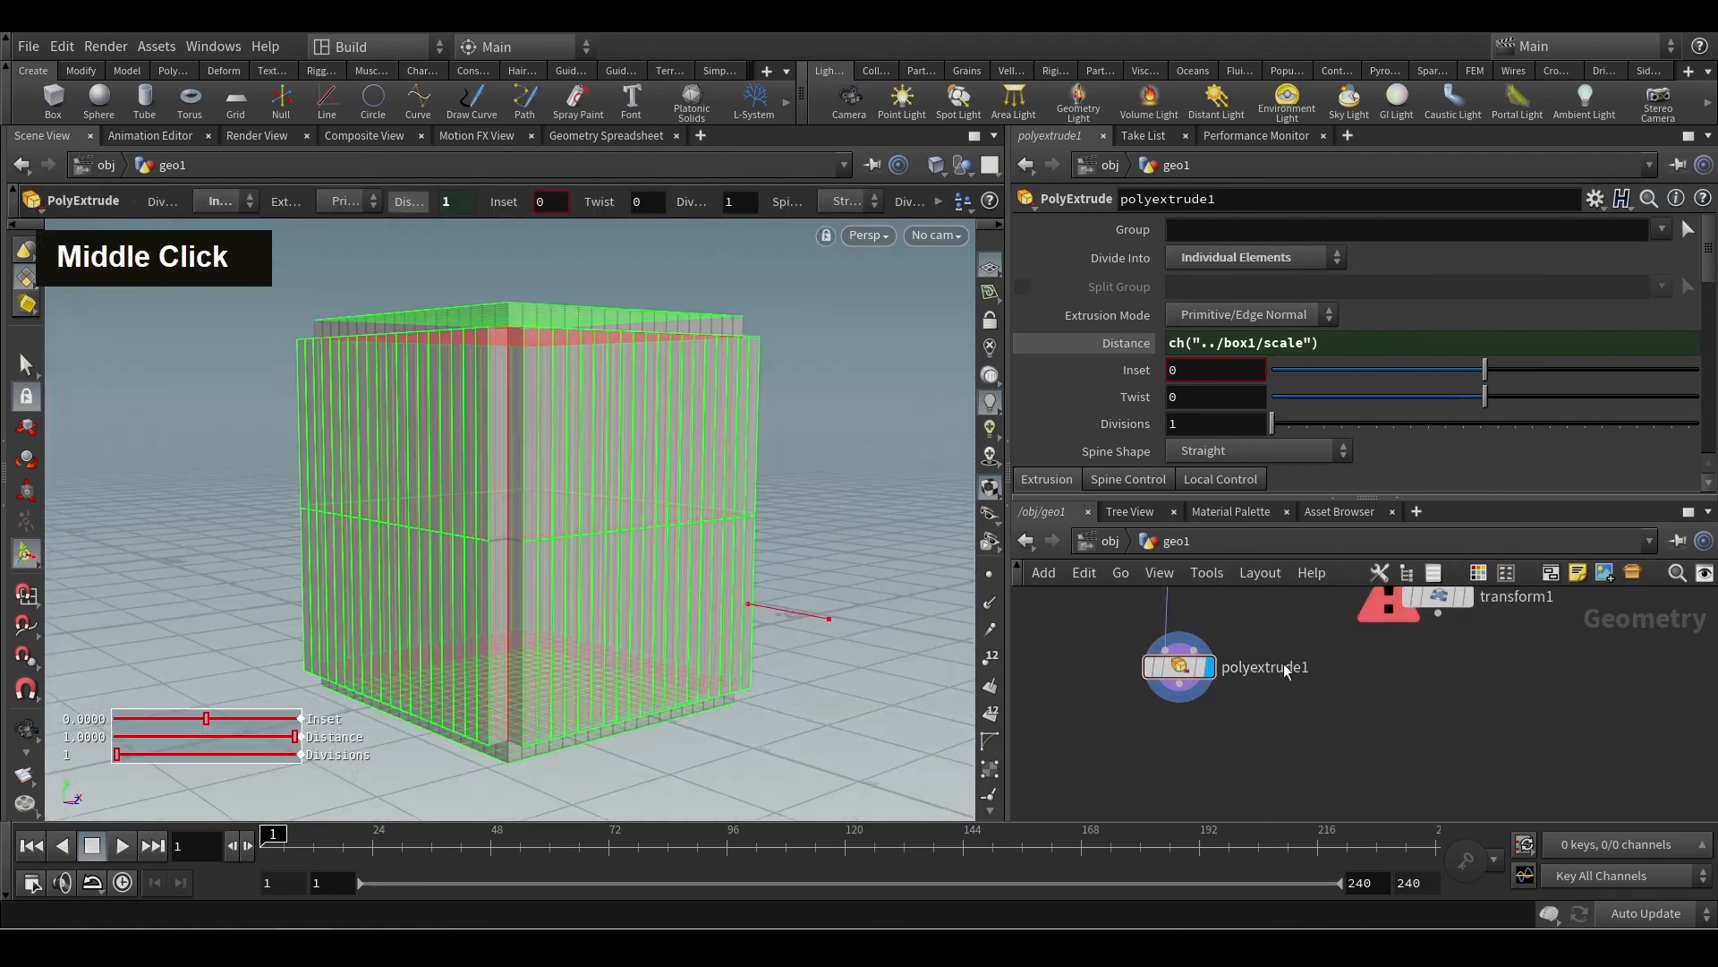
click(1180, 687)
key(Tab)
text(n)
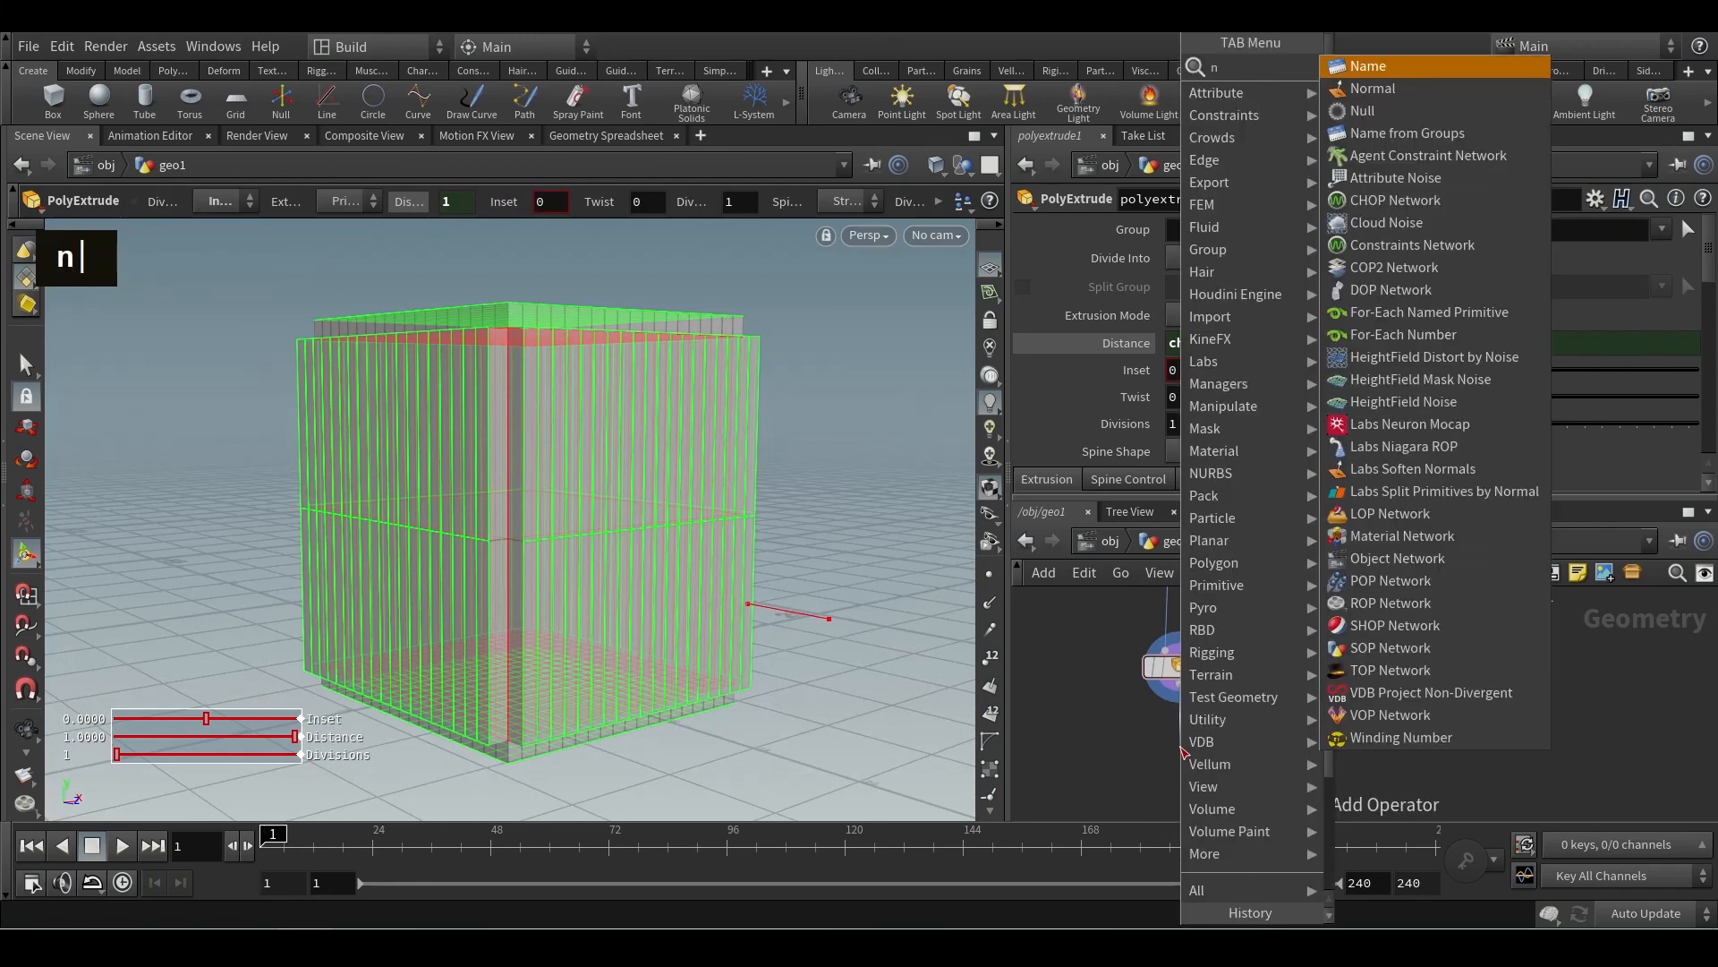
text(ull)
key(Return)
alt+middle_click(599, 428)
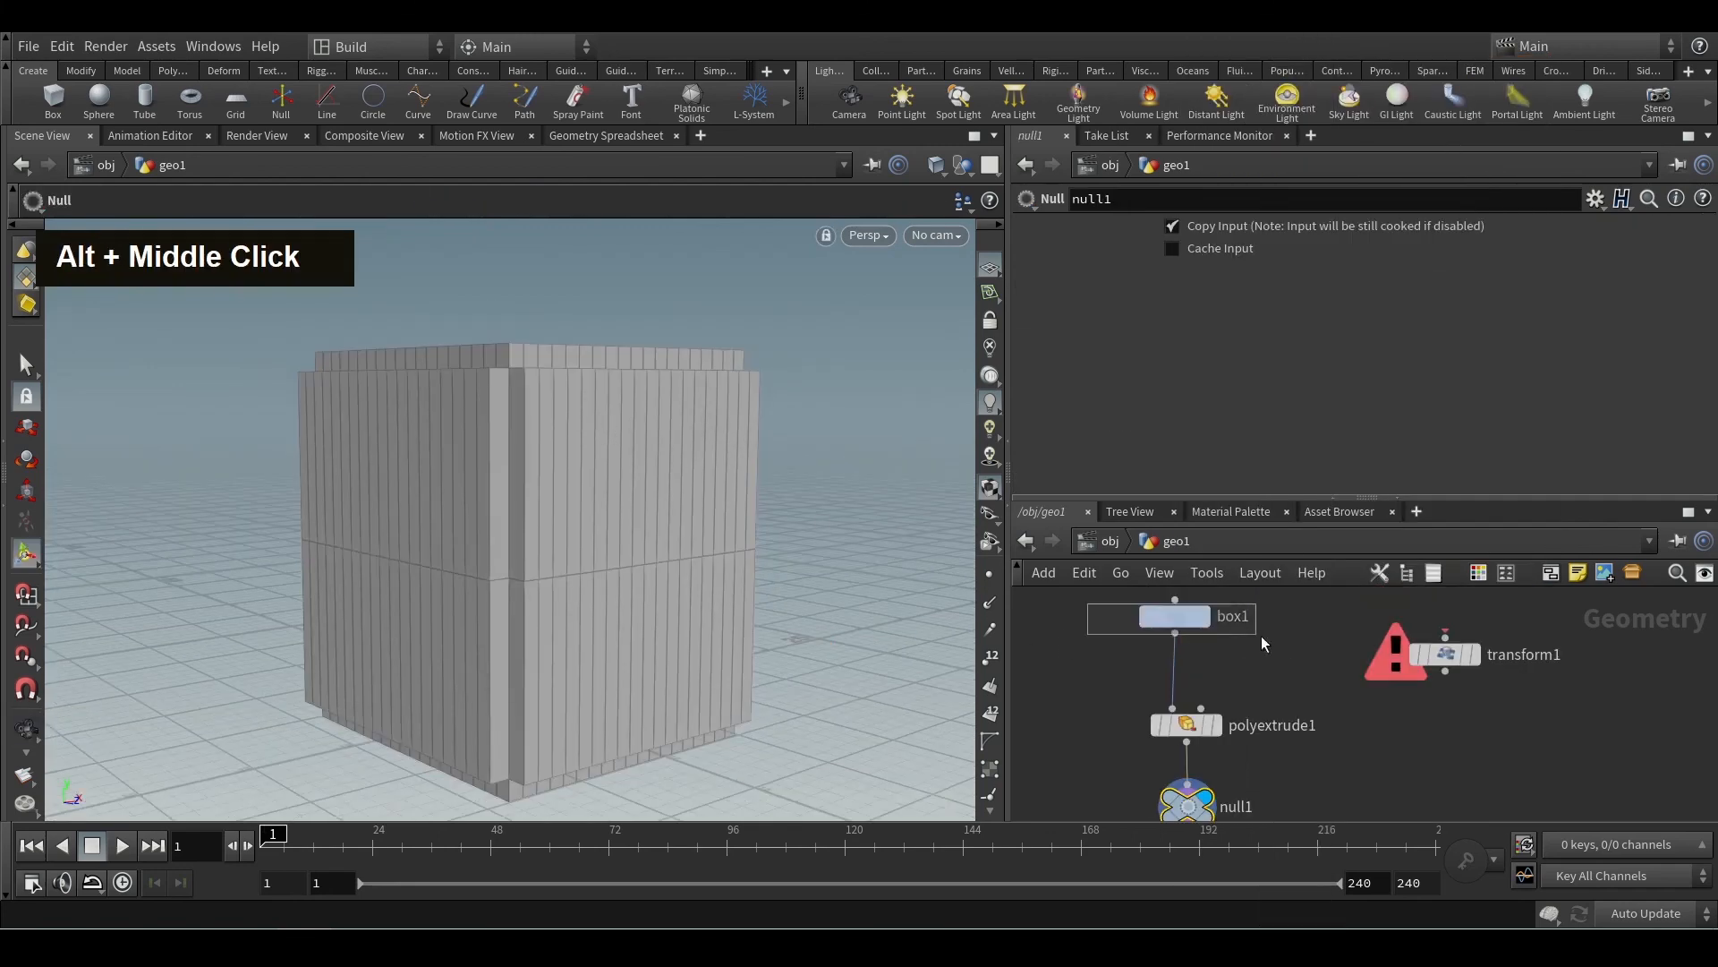
Step: Set the box's Uniform Scale to 1.66 and show the PolyExtrude's Distance as a value instead of its expression
drag(1263, 643, 1260, 637)
drag(1314, 385, 1344, 388)
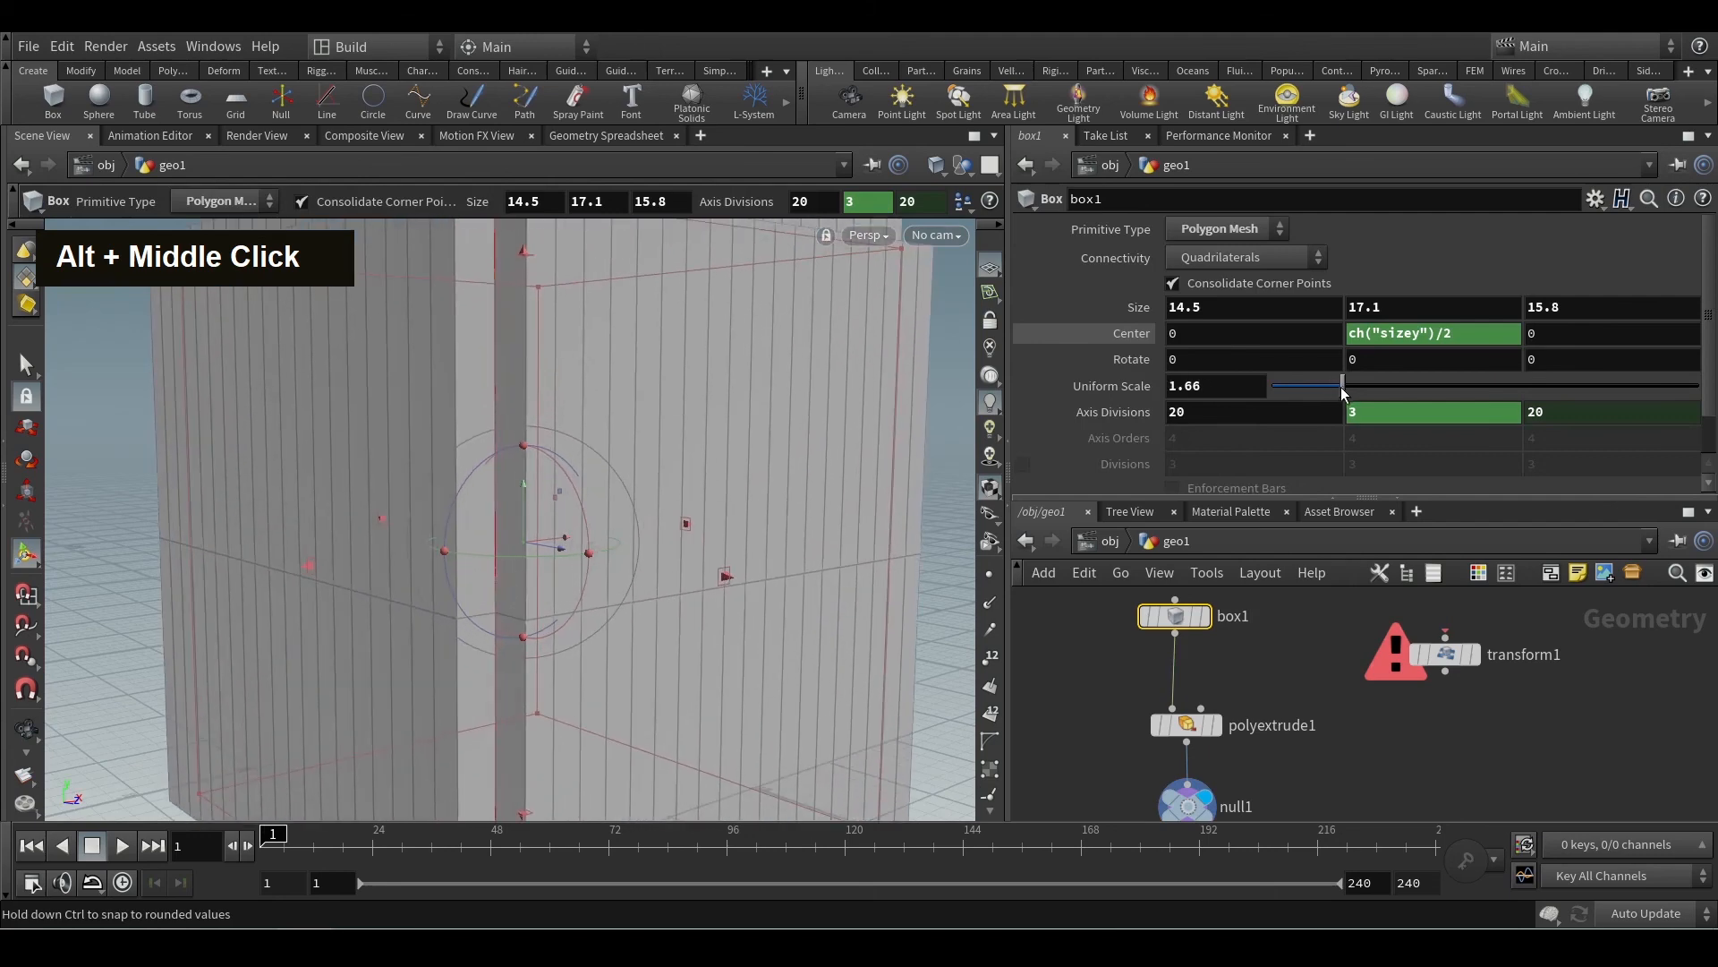
middle_drag(1282, 727, 1307, 683)
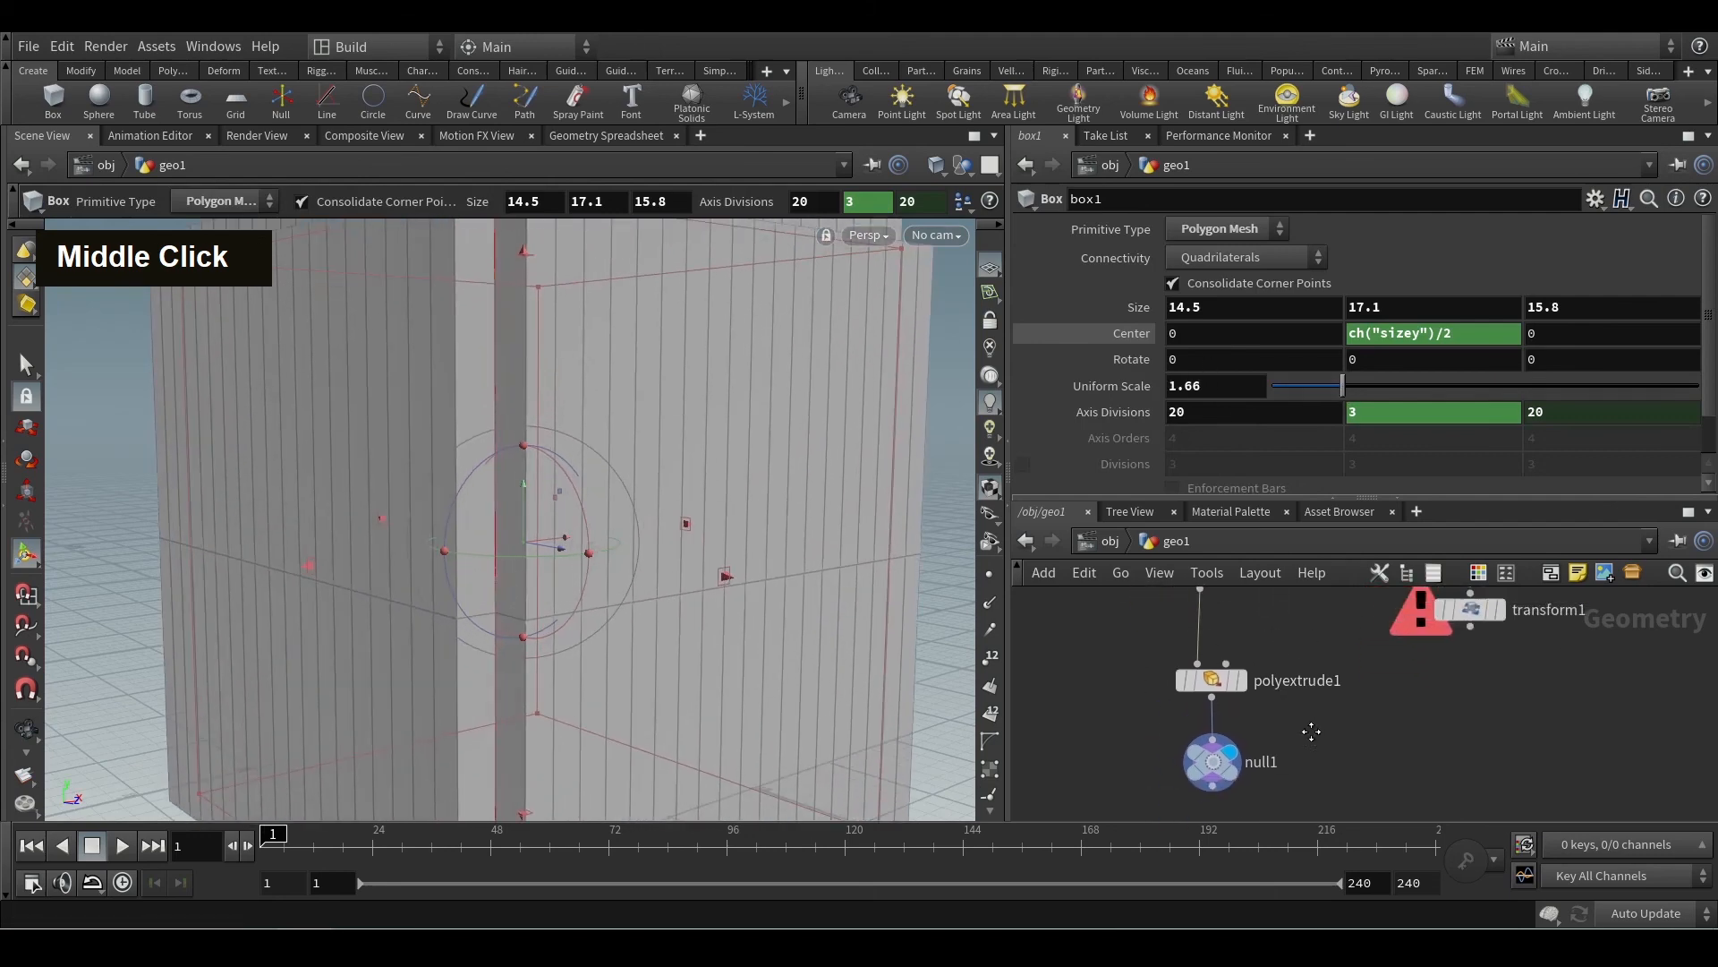
drag(1295, 714, 1135, 654)
middle_click(1130, 344)
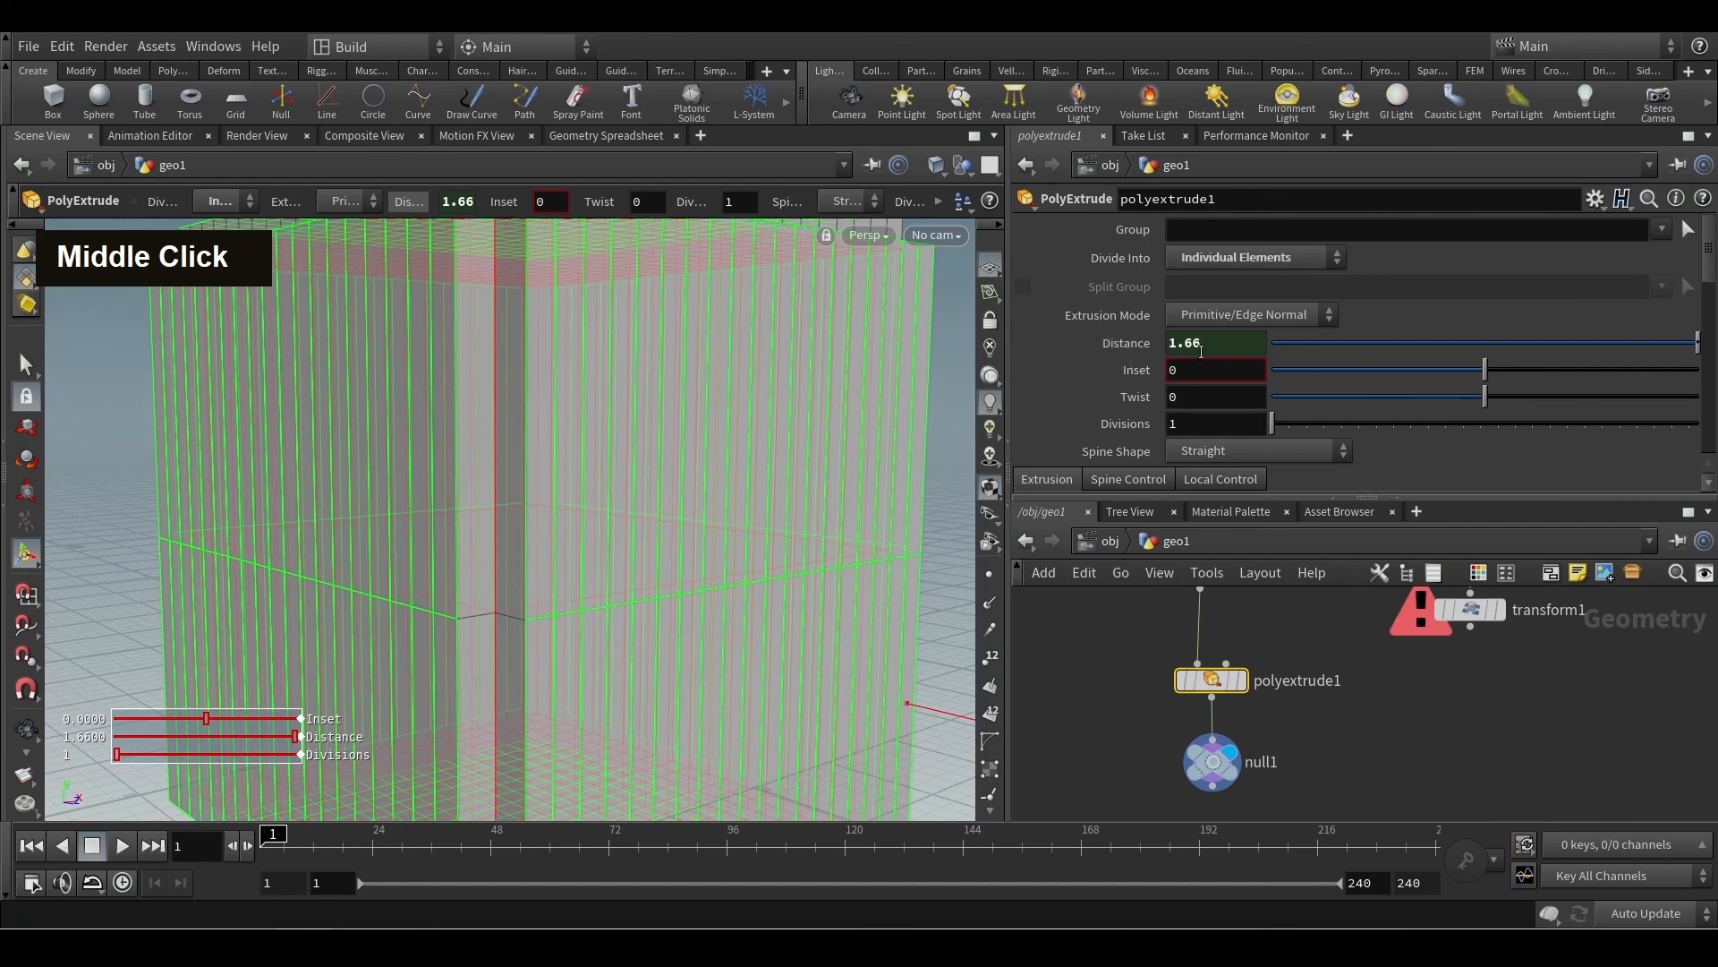
Step: Compare the box's Uniform Scale with the PolyExtrude's Distance by viewing each node's parameters in turn
middle_drag(1285, 640, 1304, 722)
drag(1257, 682, 1163, 629)
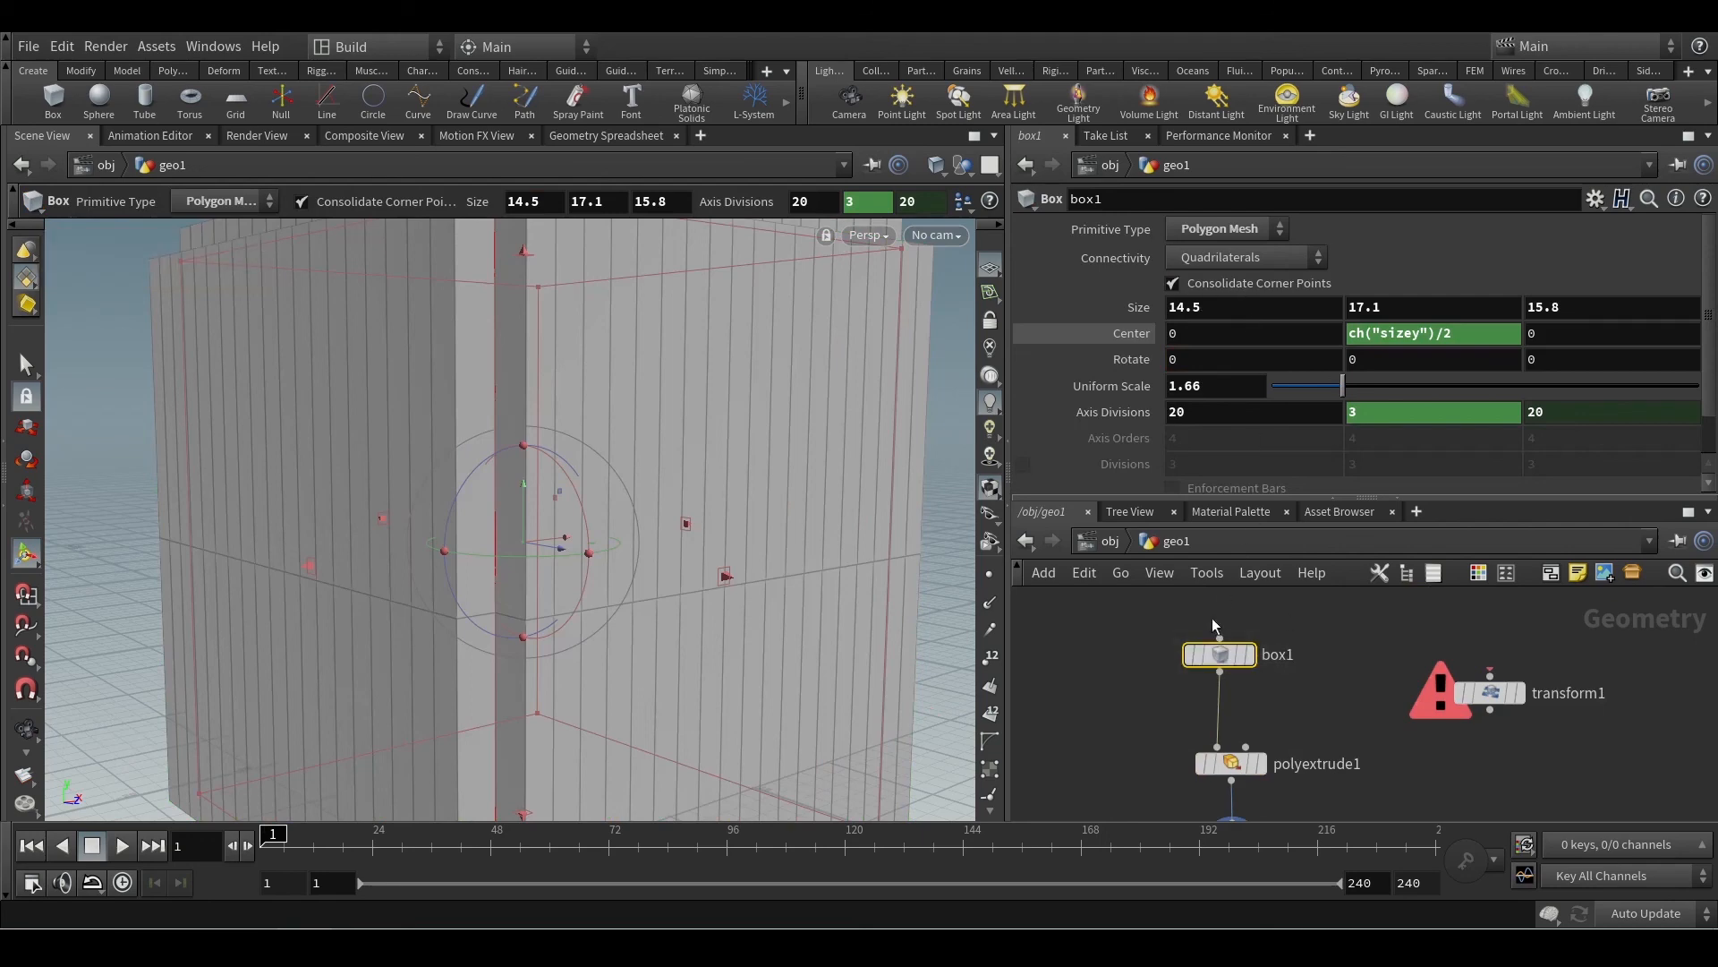
click(1231, 762)
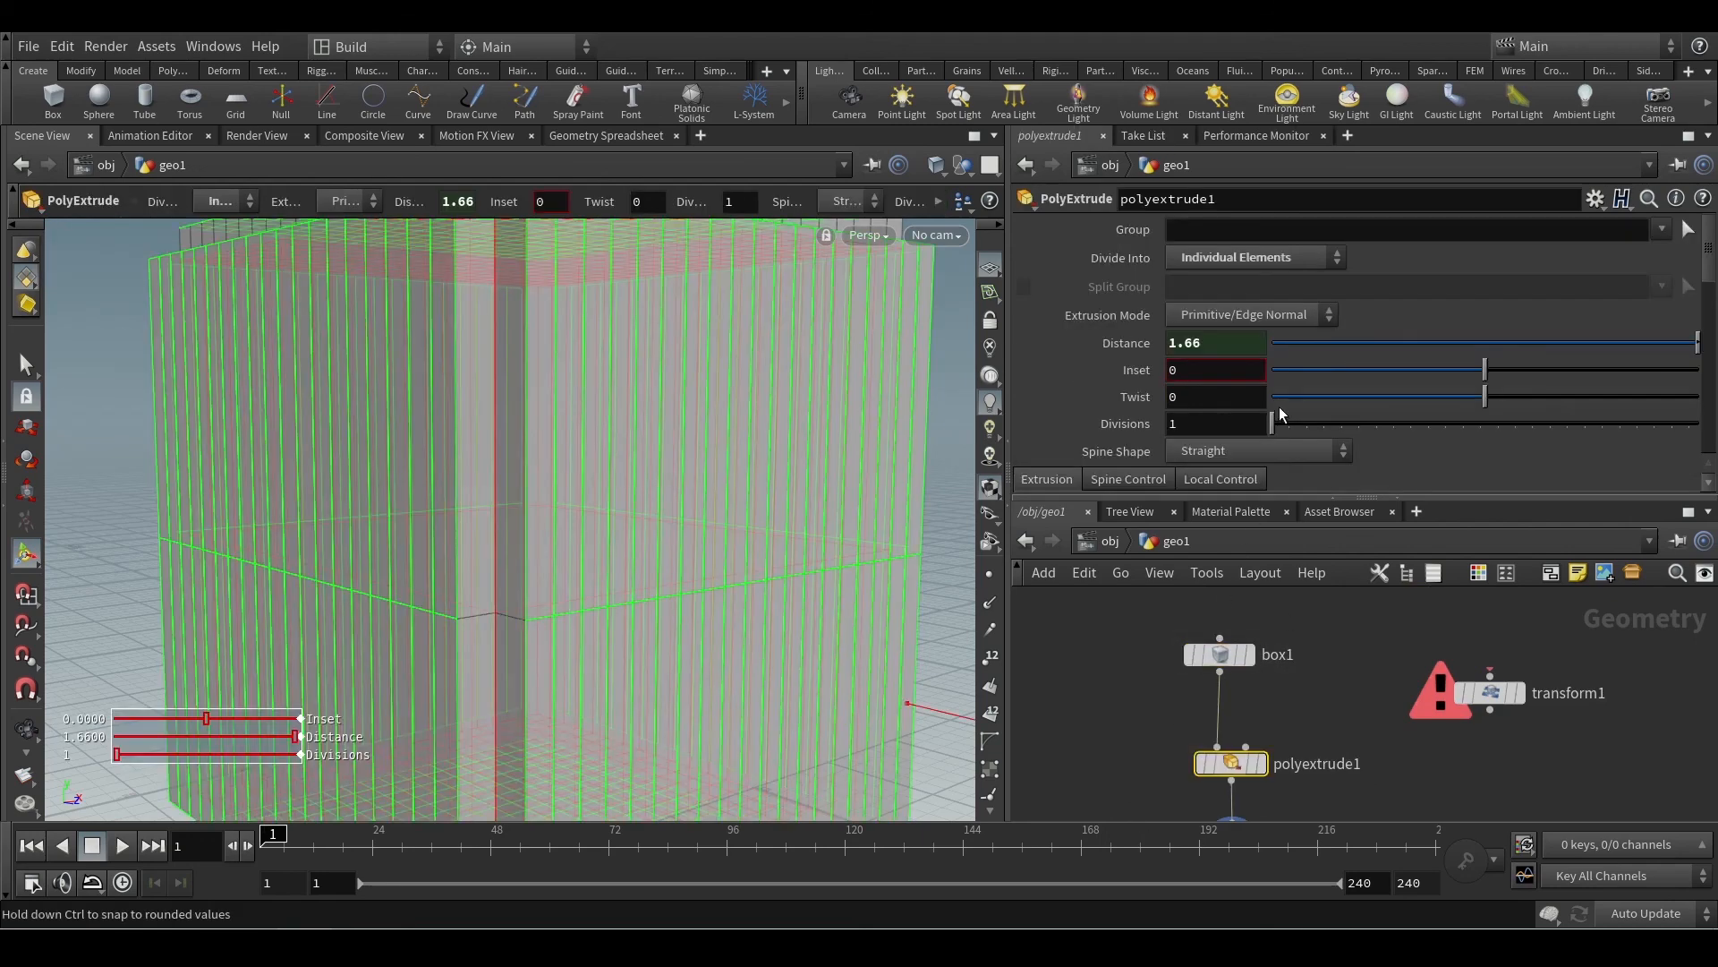
Step: Delete all the nodes in the geometry network, including the box, PolyExtrude, Null and Transform
scroll(1338, 703, down, 3)
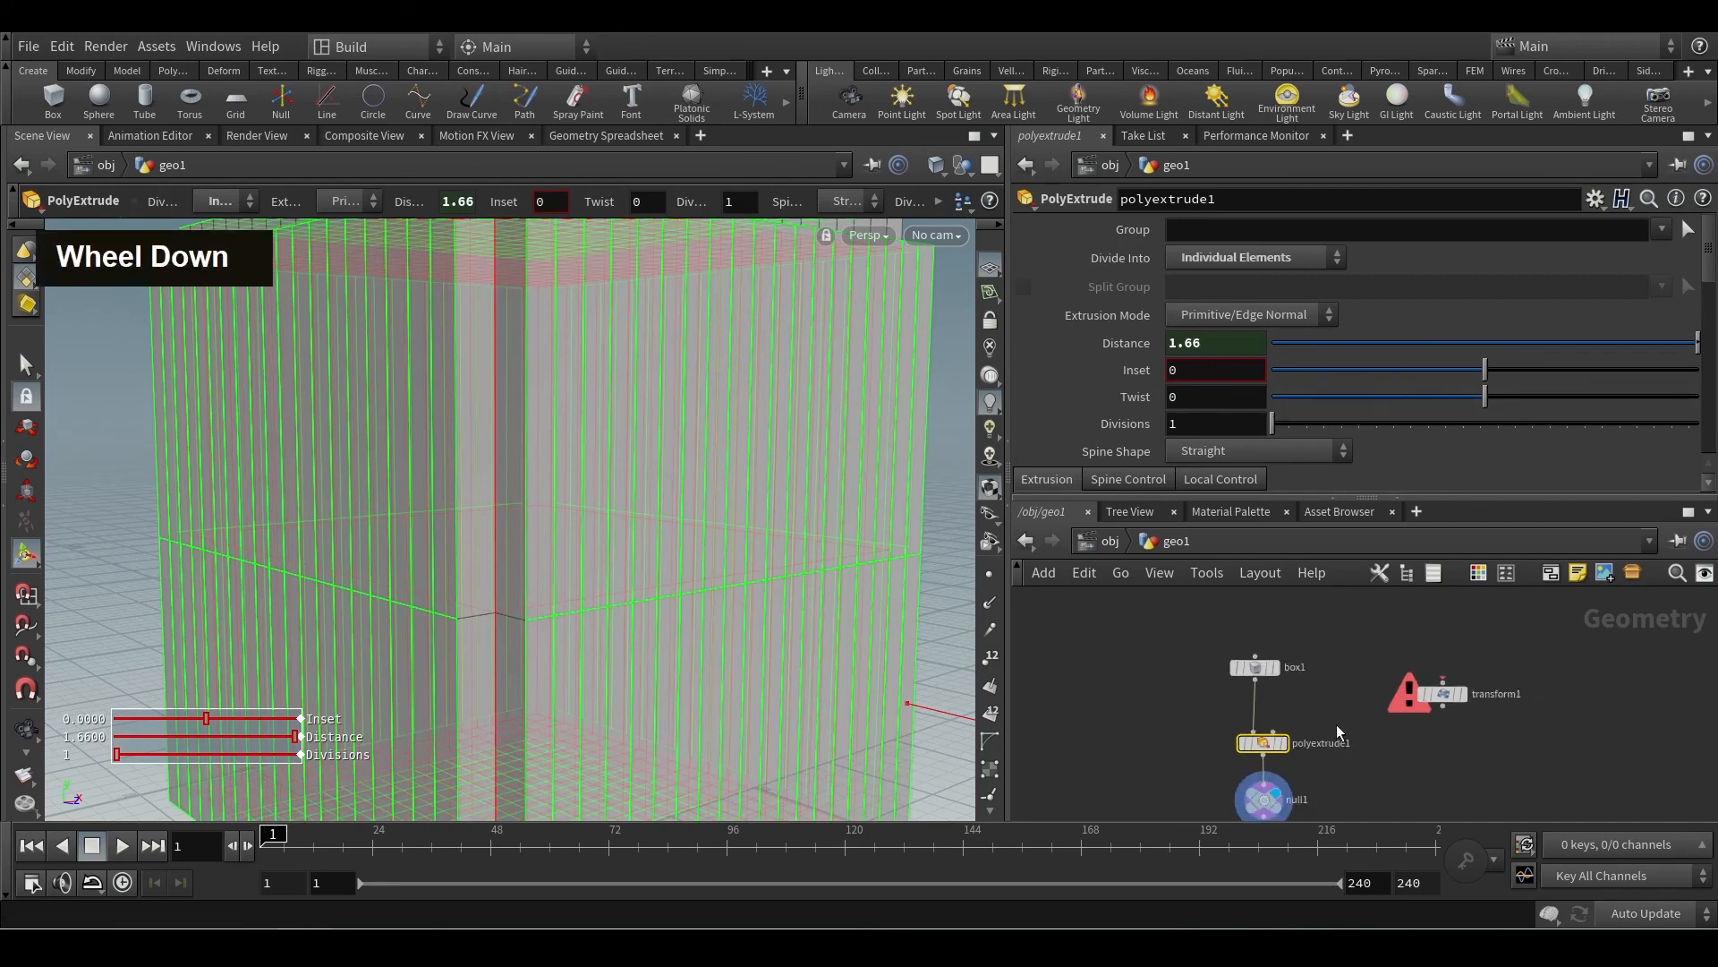
middle_drag(1335, 723, 1291, 664)
middle_drag(1421, 743, 1431, 766)
drag(1431, 768, 1169, 605)
key(Delete)
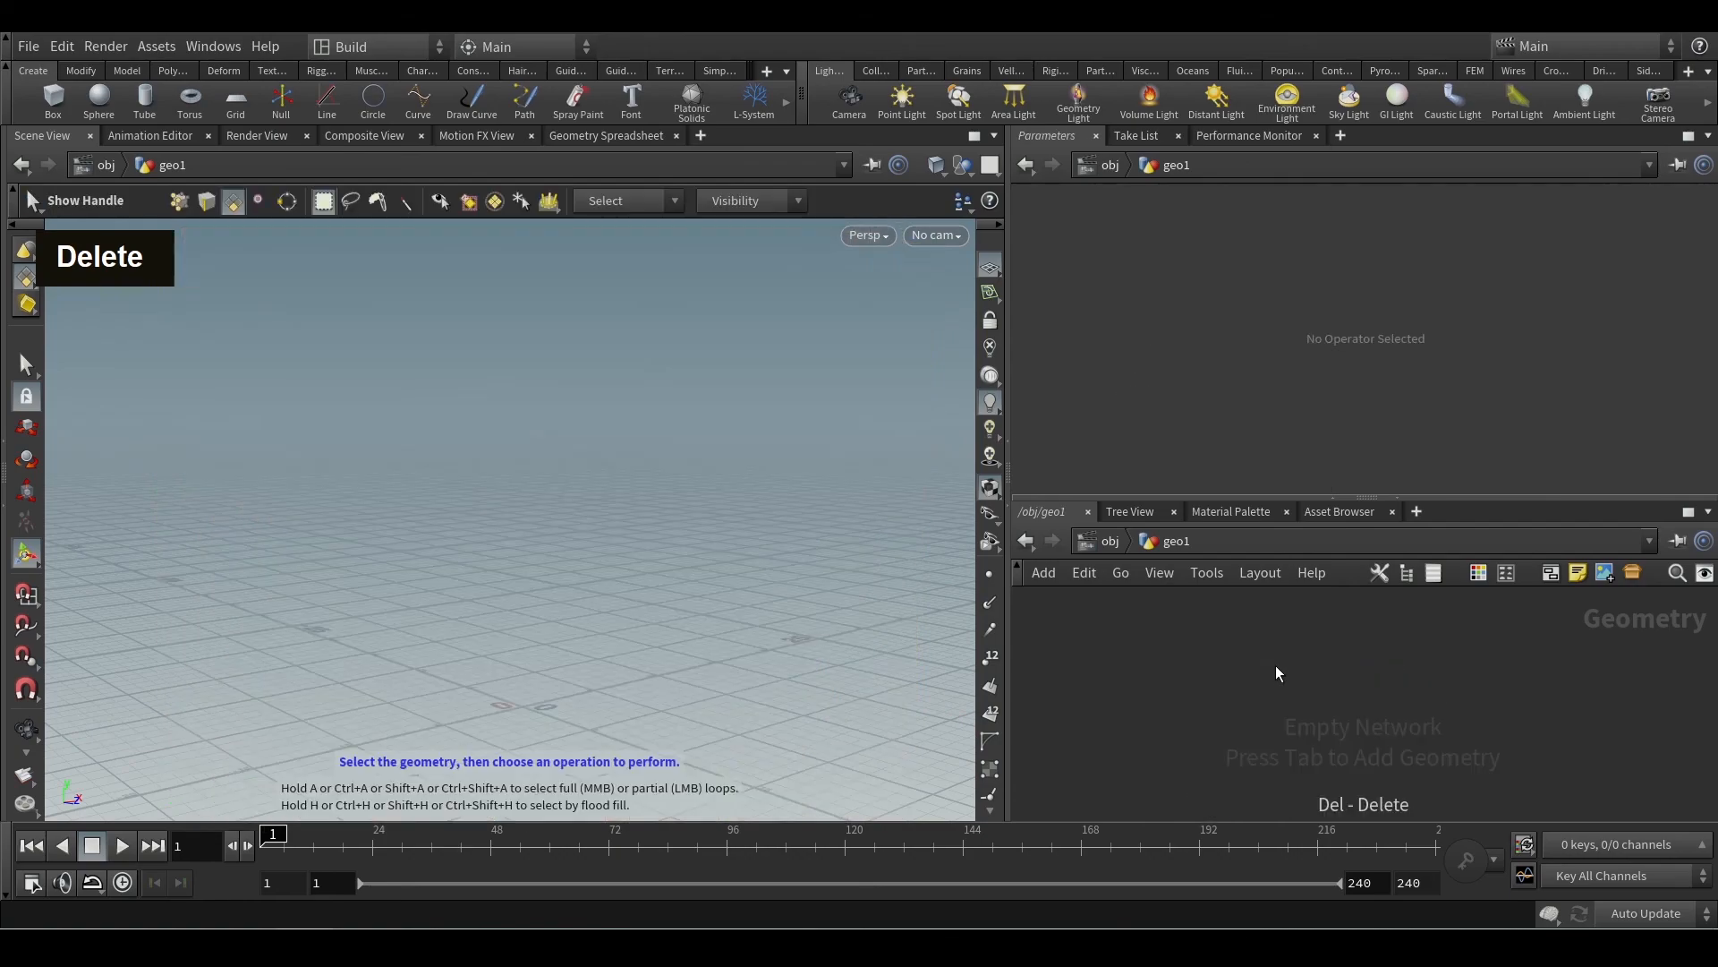